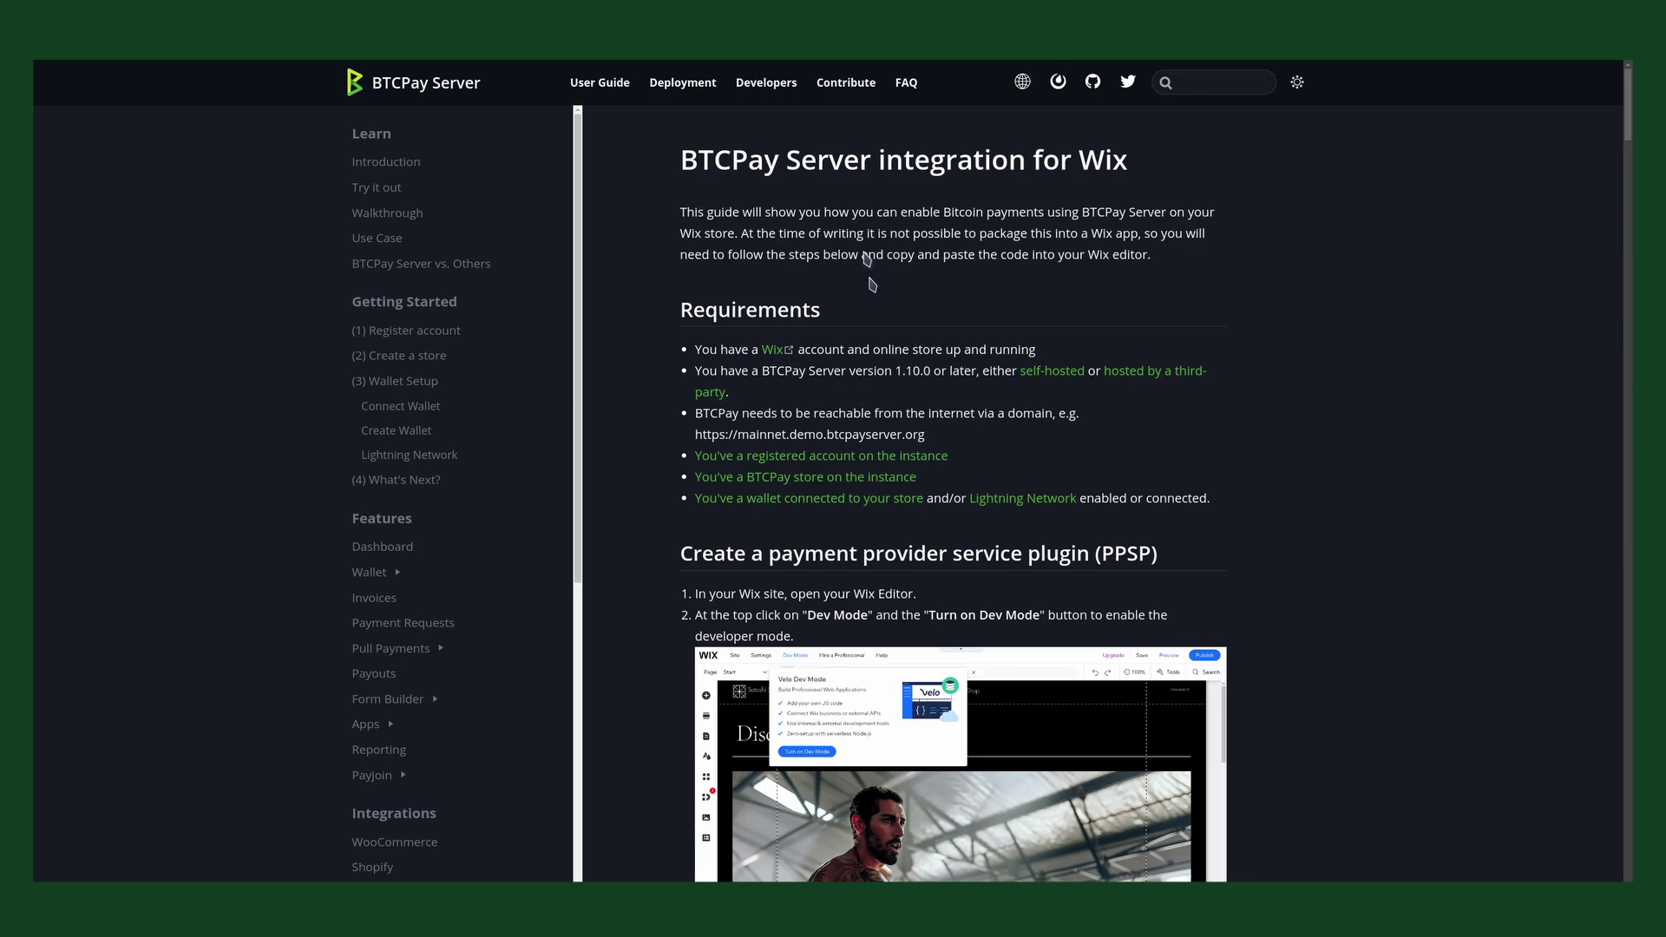
key("ctrl+Tab")
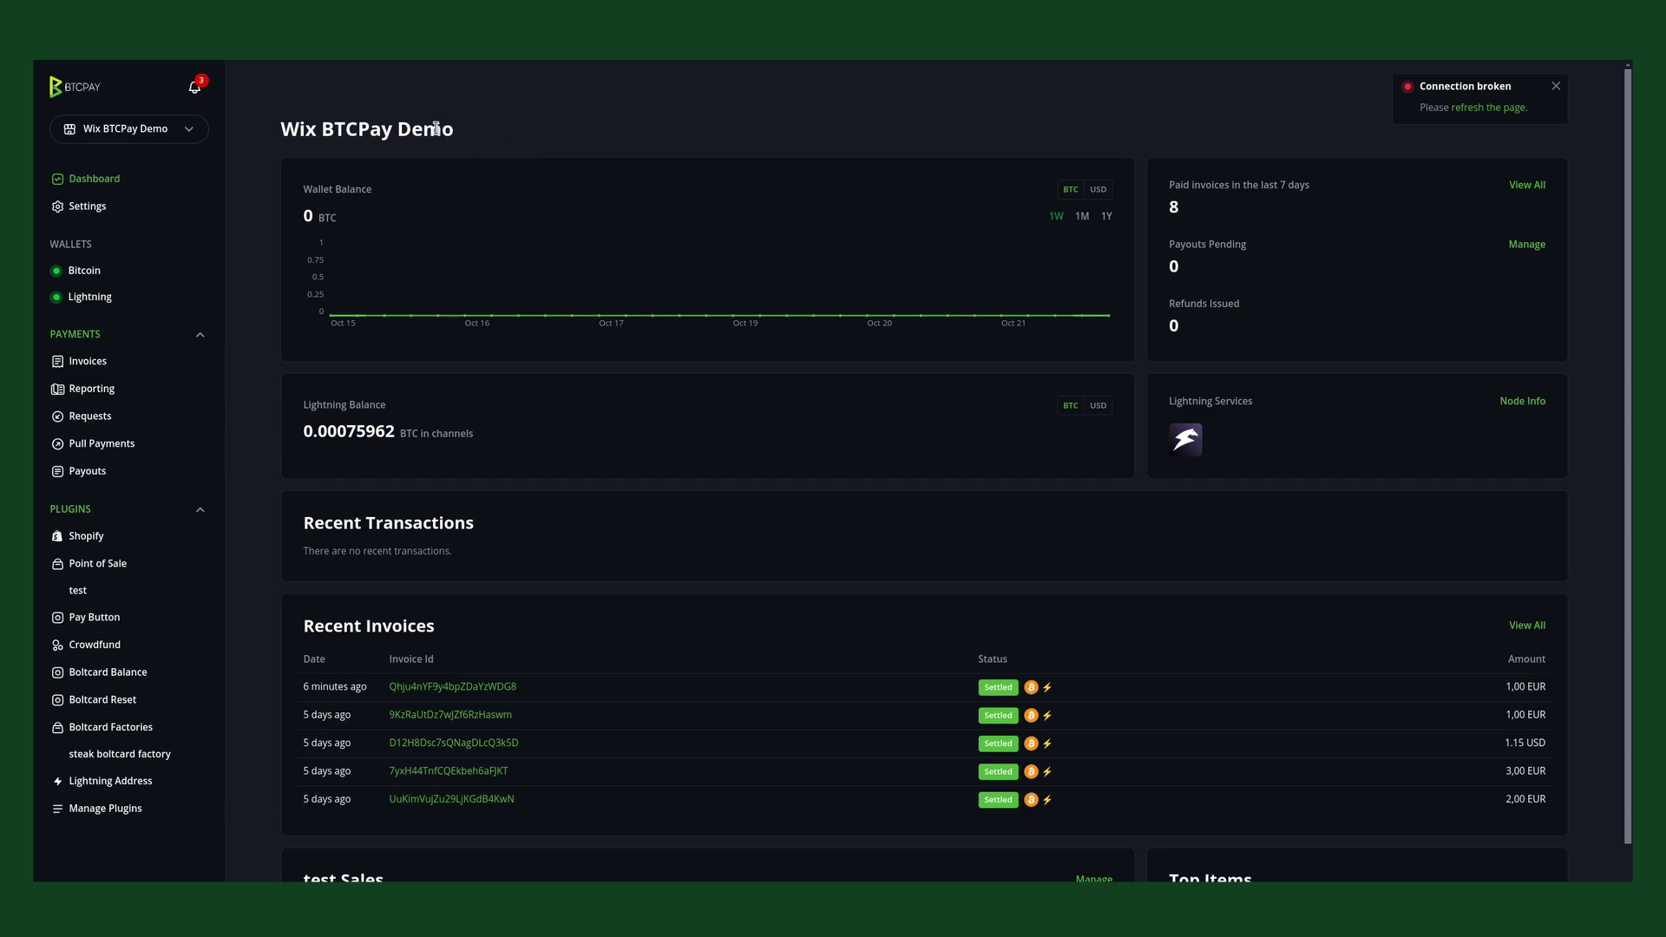
key("ctrl+Tab")
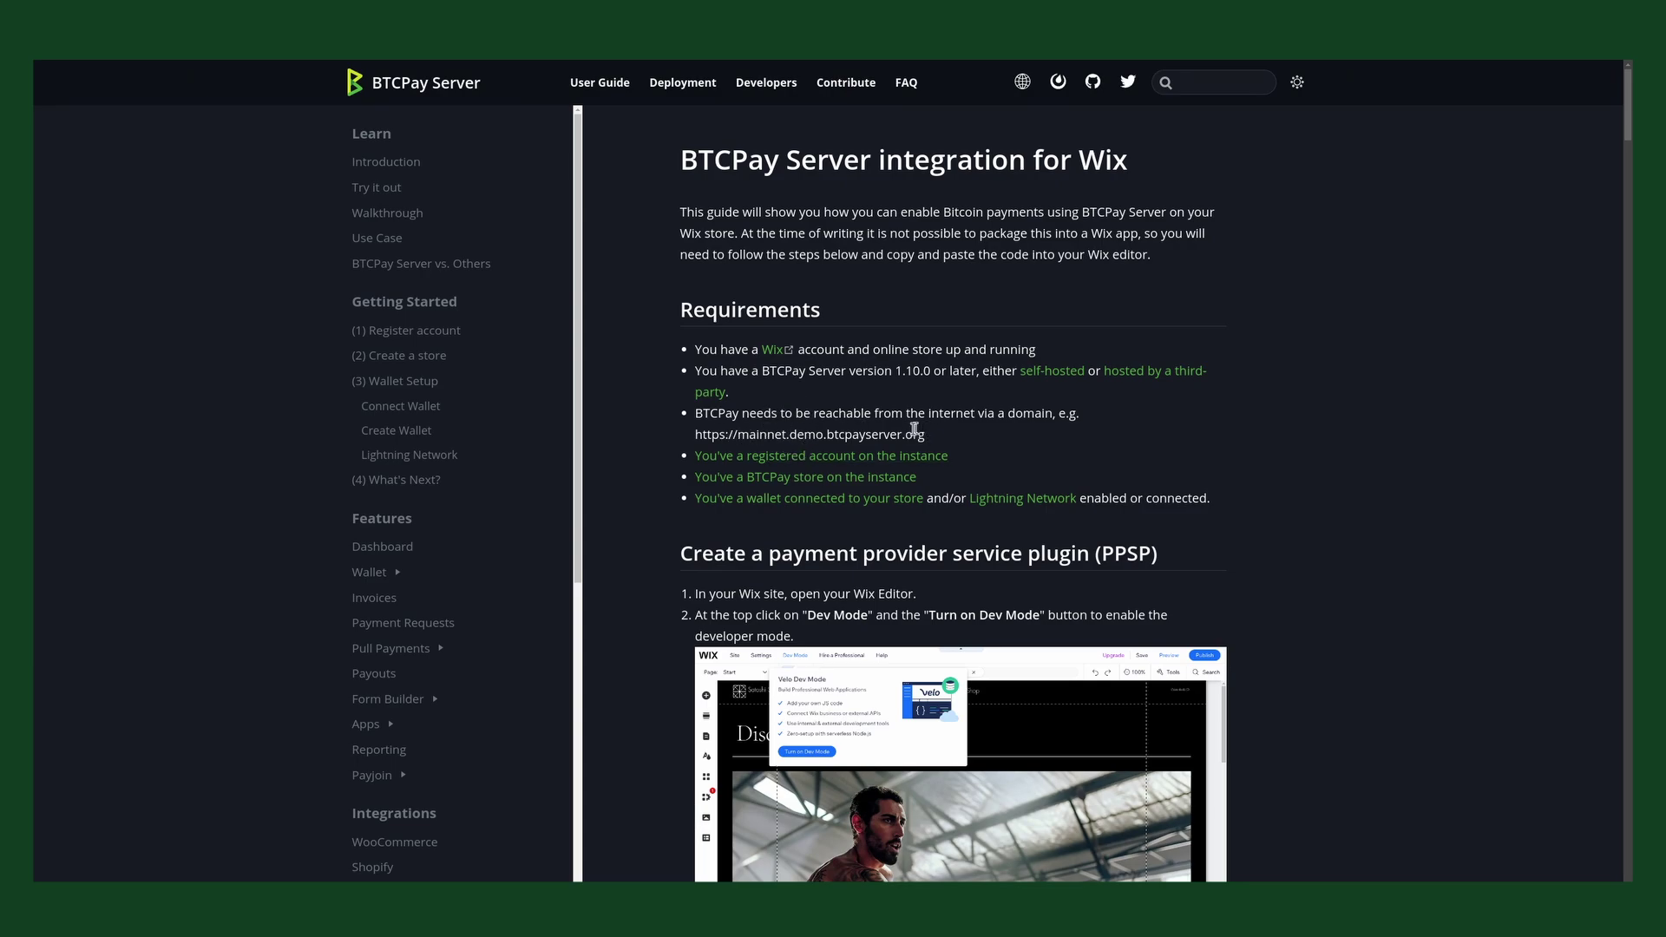
key("ctrl+Tab")
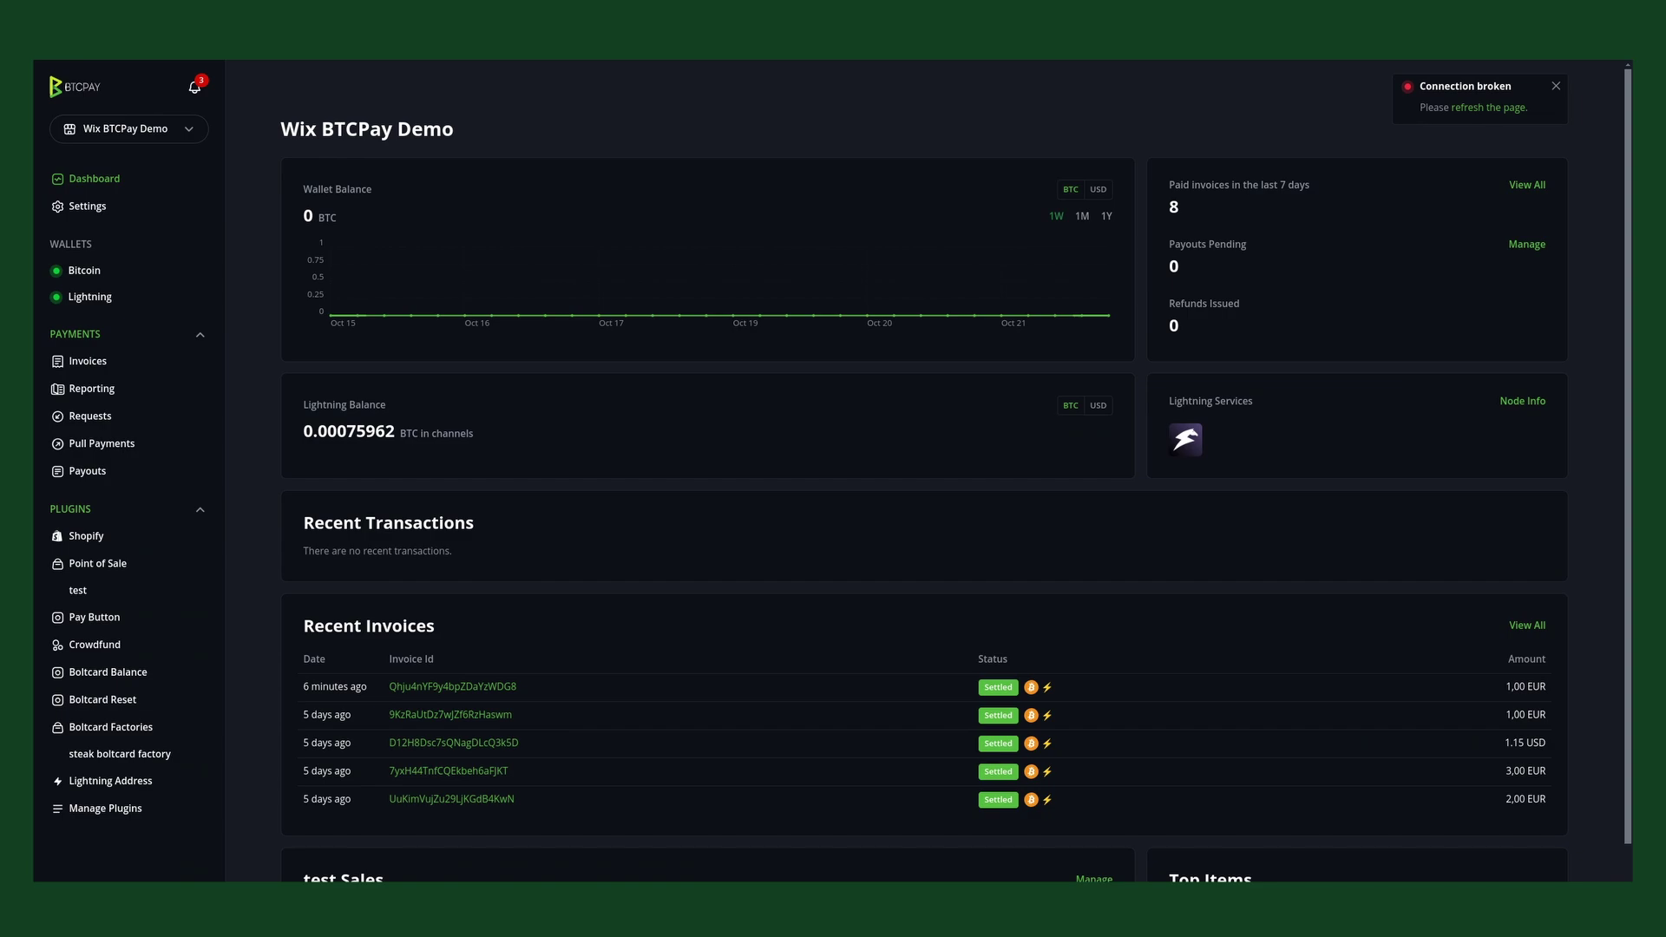
key("ctrl+Tab")
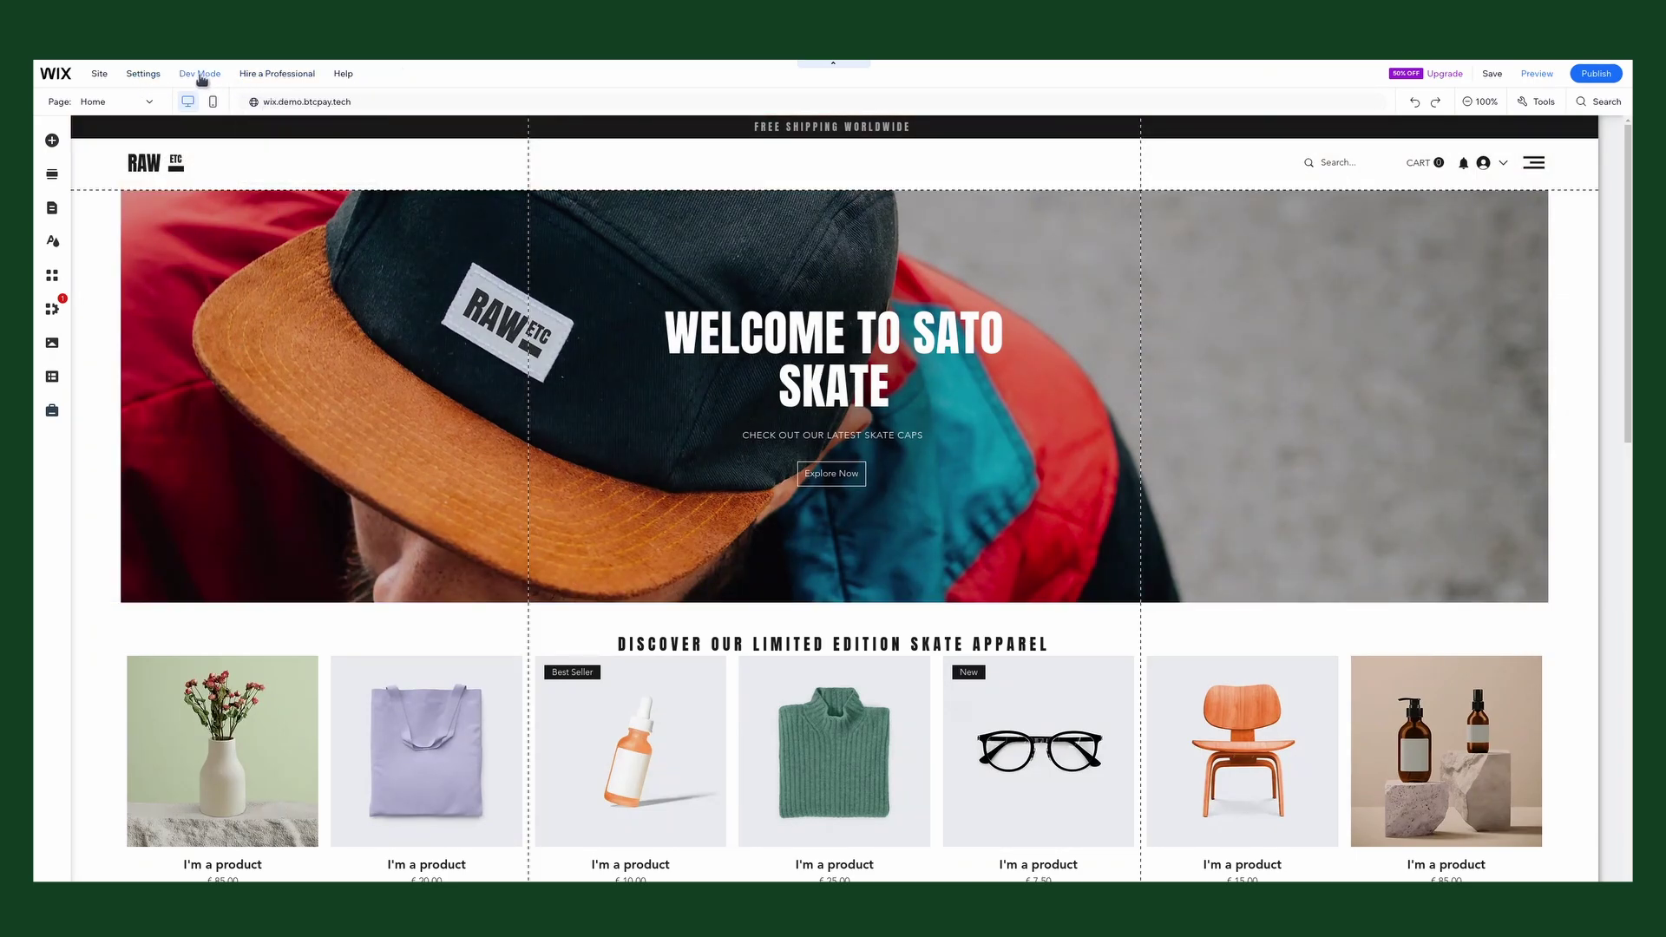
- Turn on Dev Mode and show the Backend, Public and Service Plugins code sections
mouse_move(203, 77)
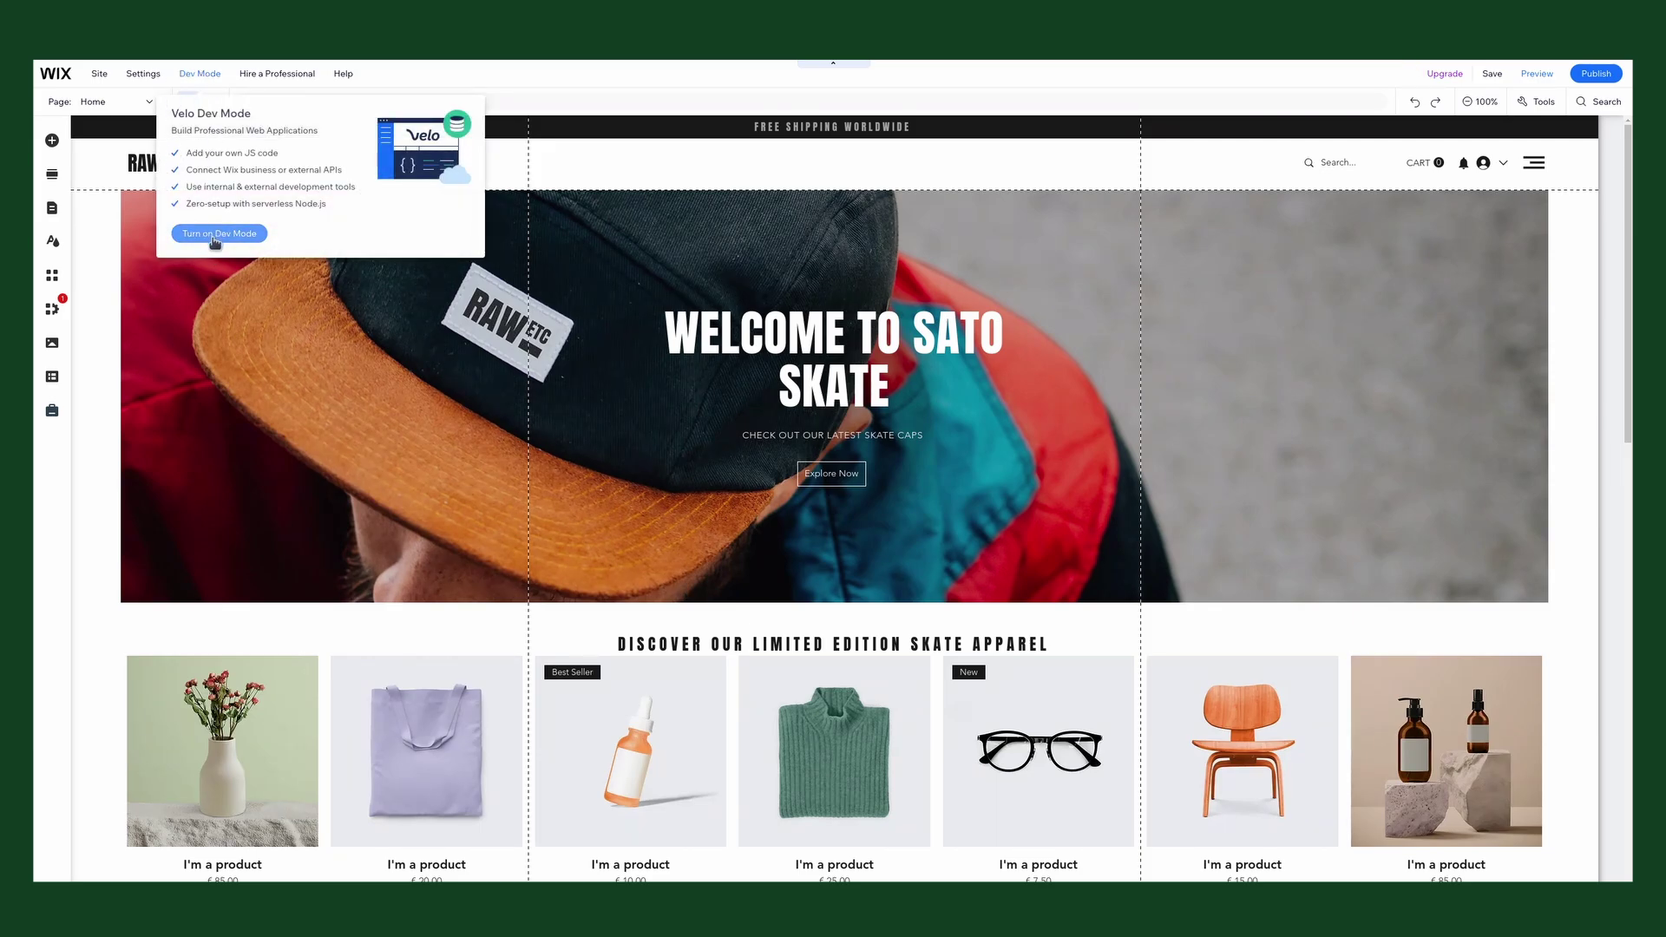
left_click(217, 234)
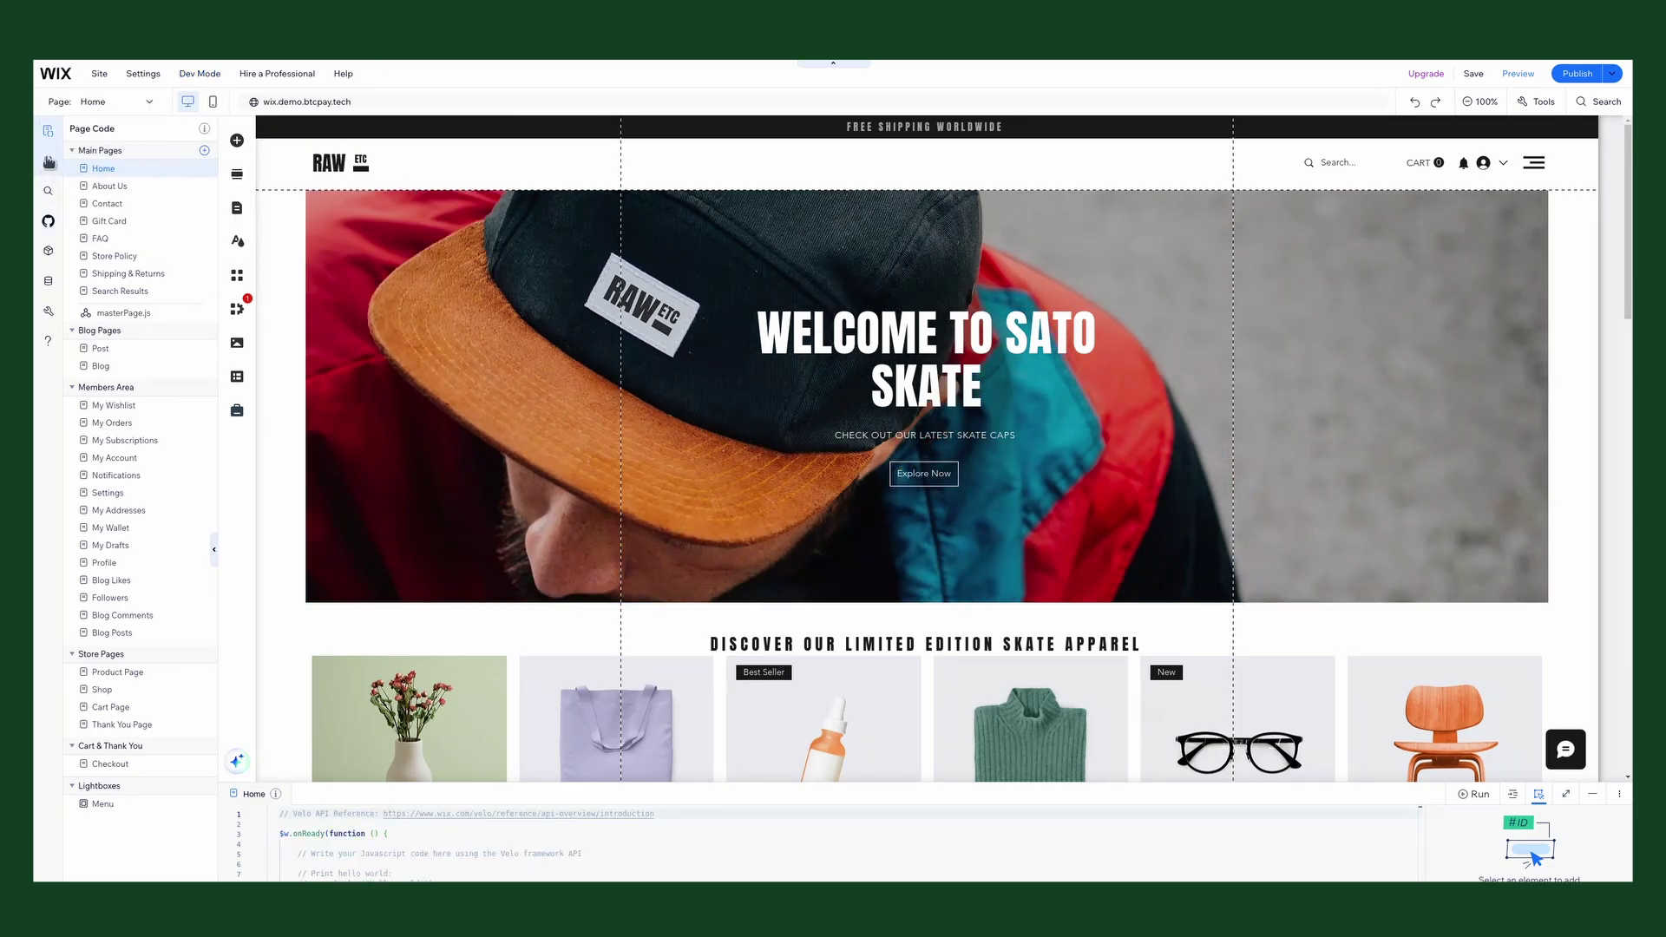
left_click(48, 166)
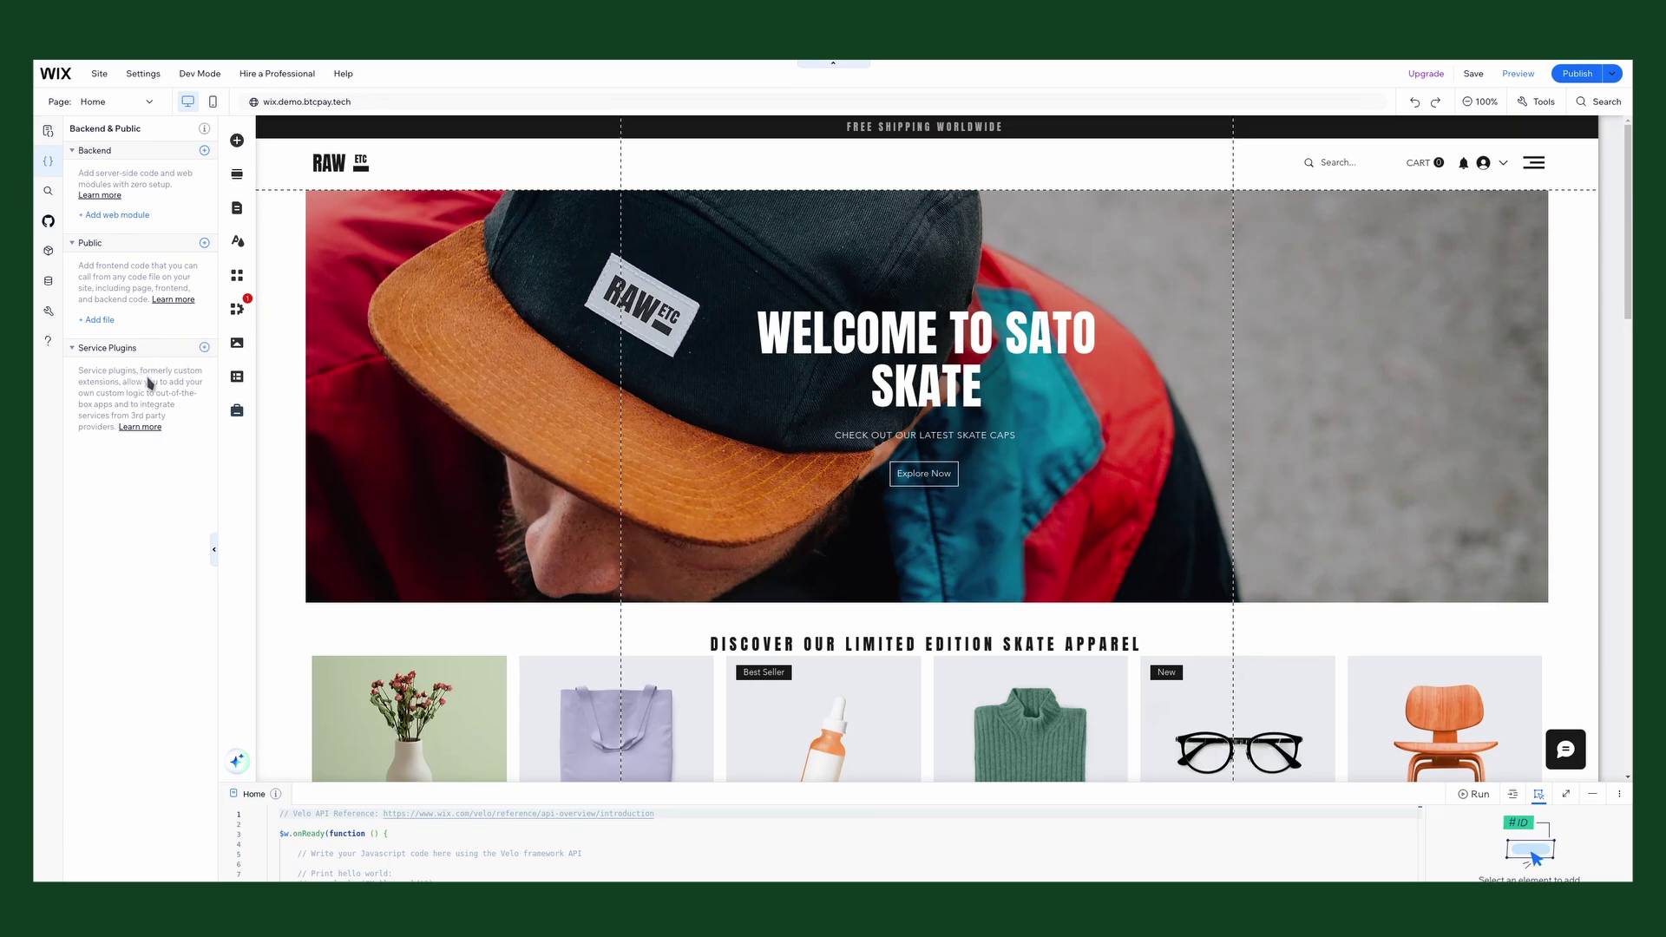
- Add a Payment service plugin named BTCPay after accepting the legal terms
left_click(205, 348)
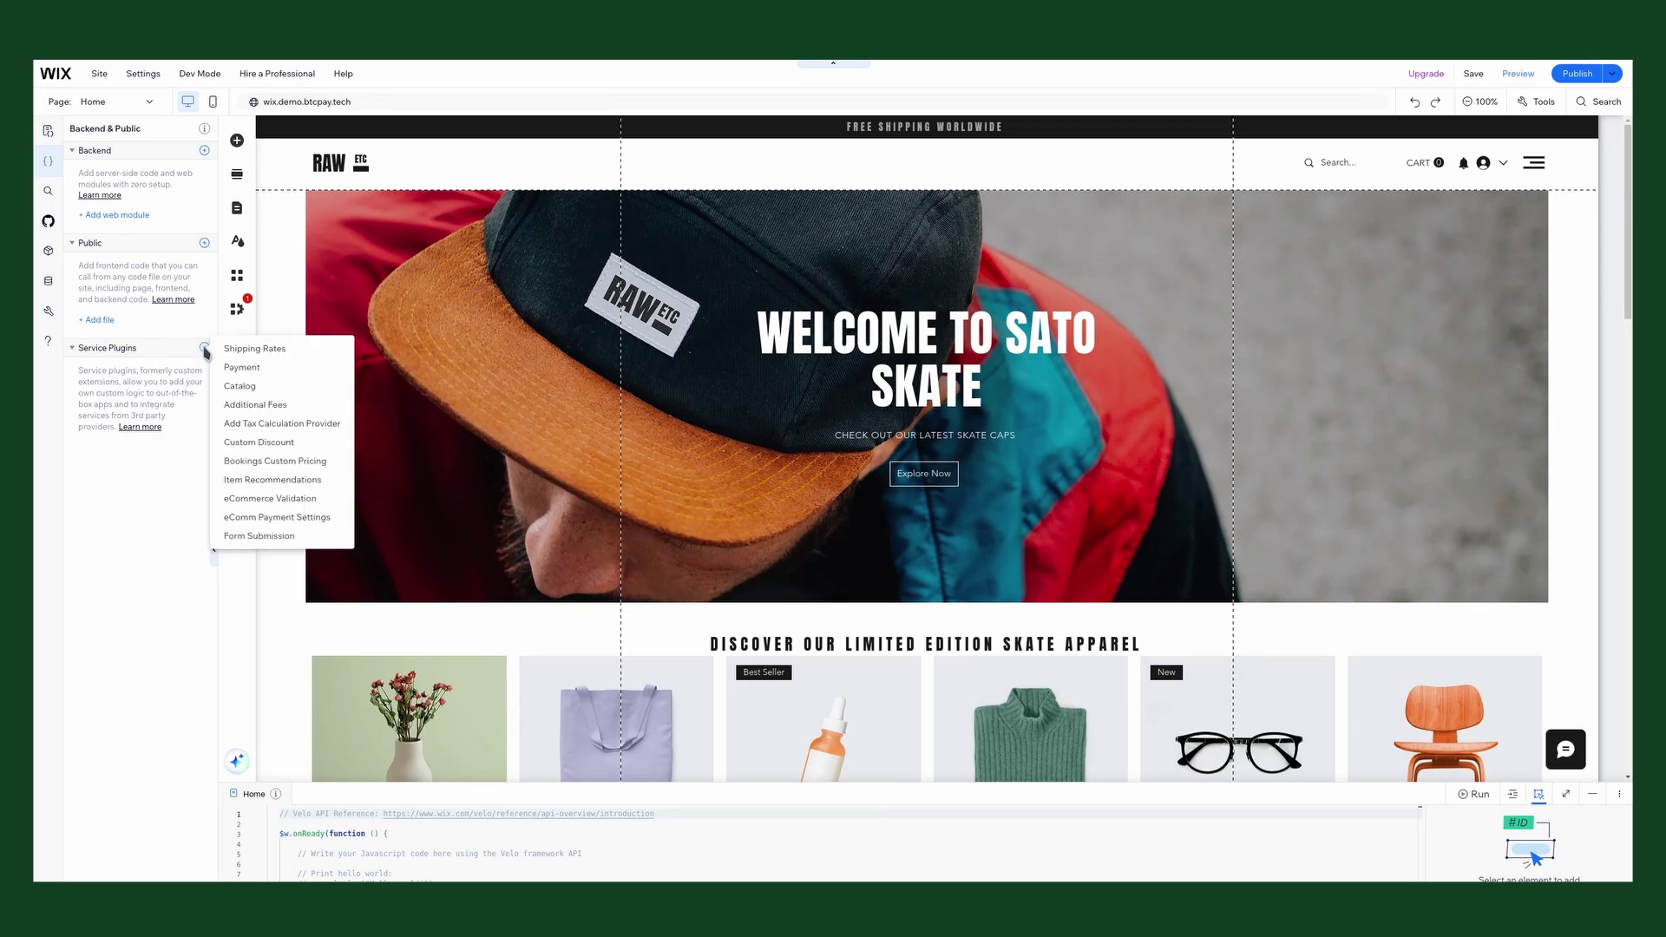
left_click(250, 368)
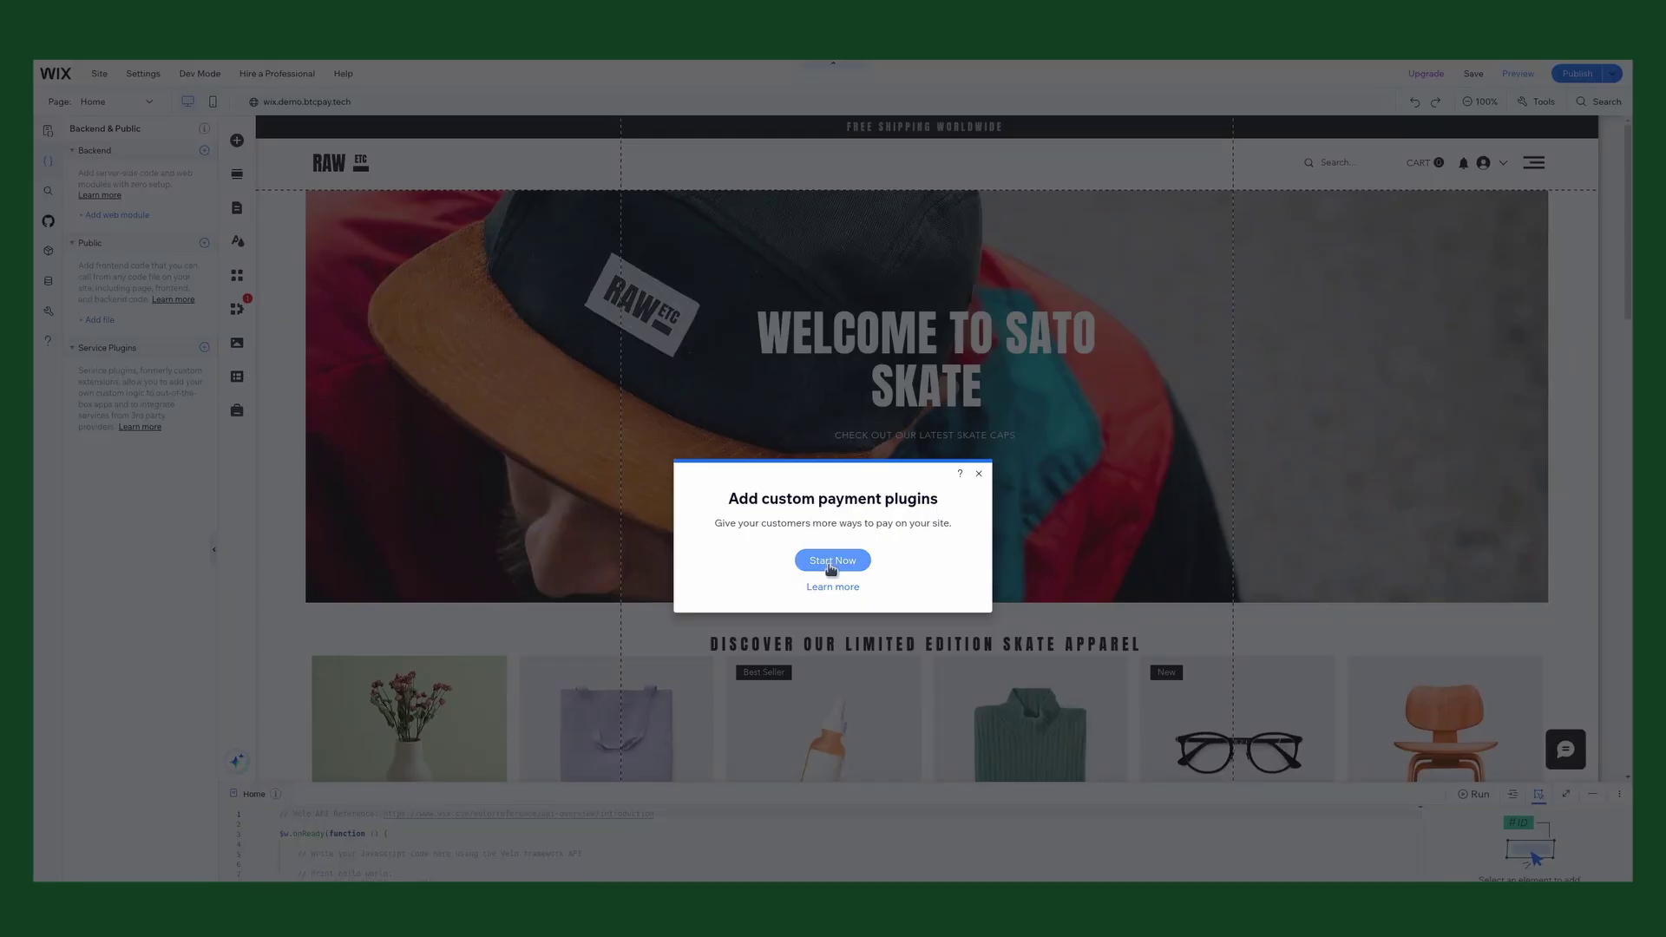
left_click(831, 563)
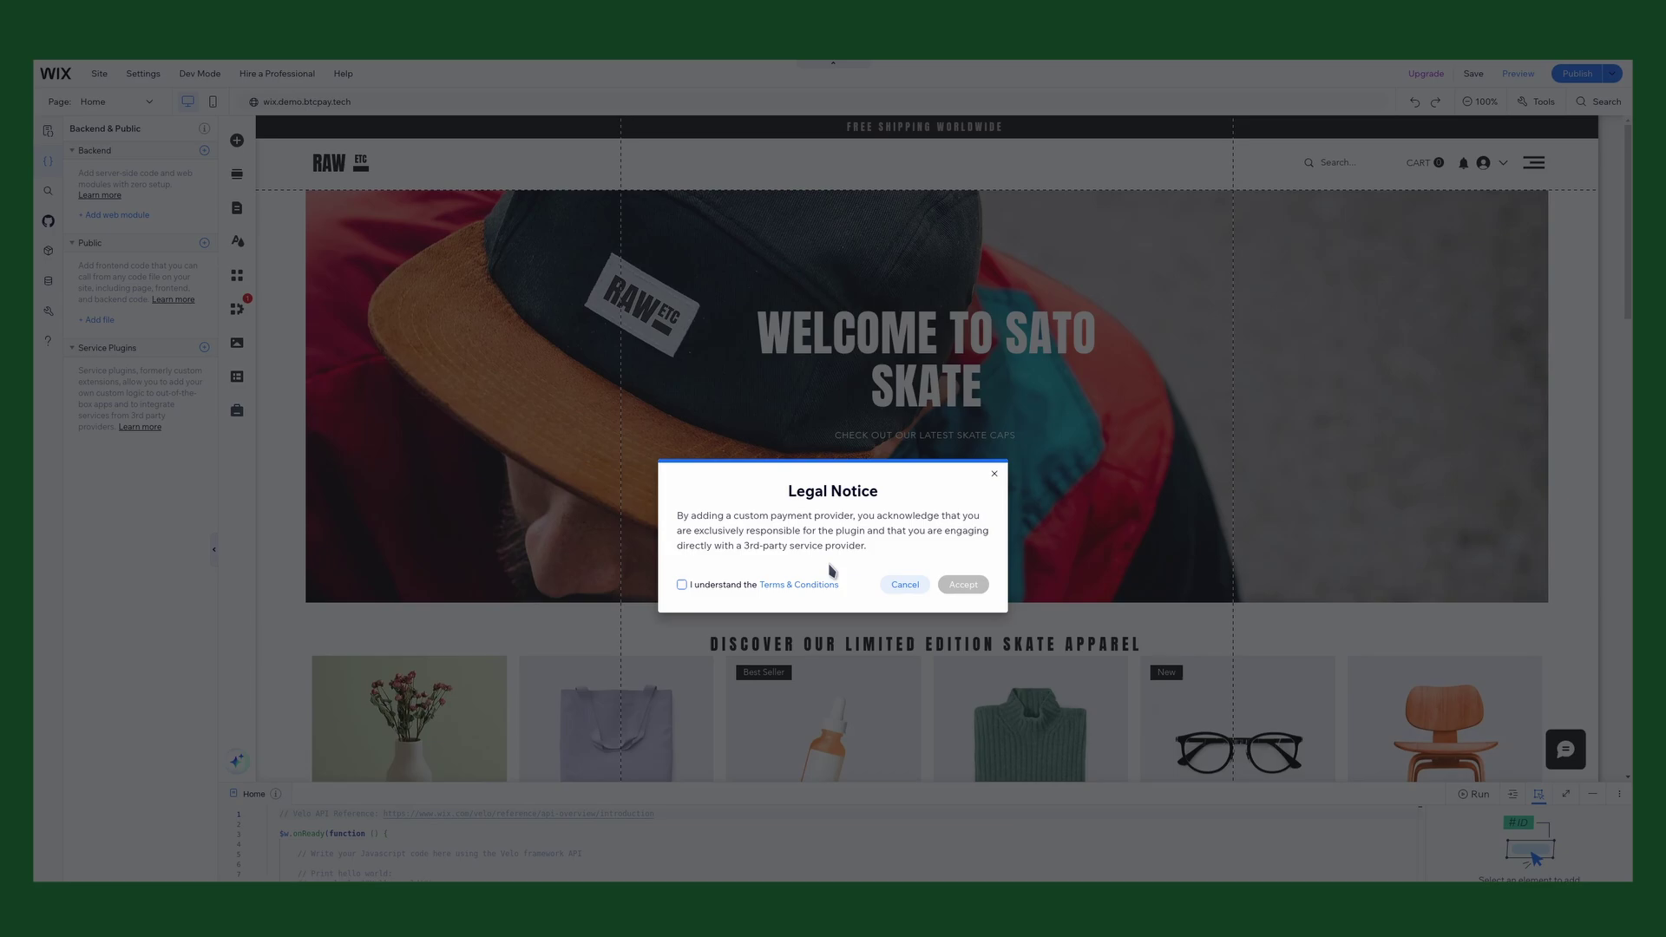
left_click(682, 586)
left_click(961, 585)
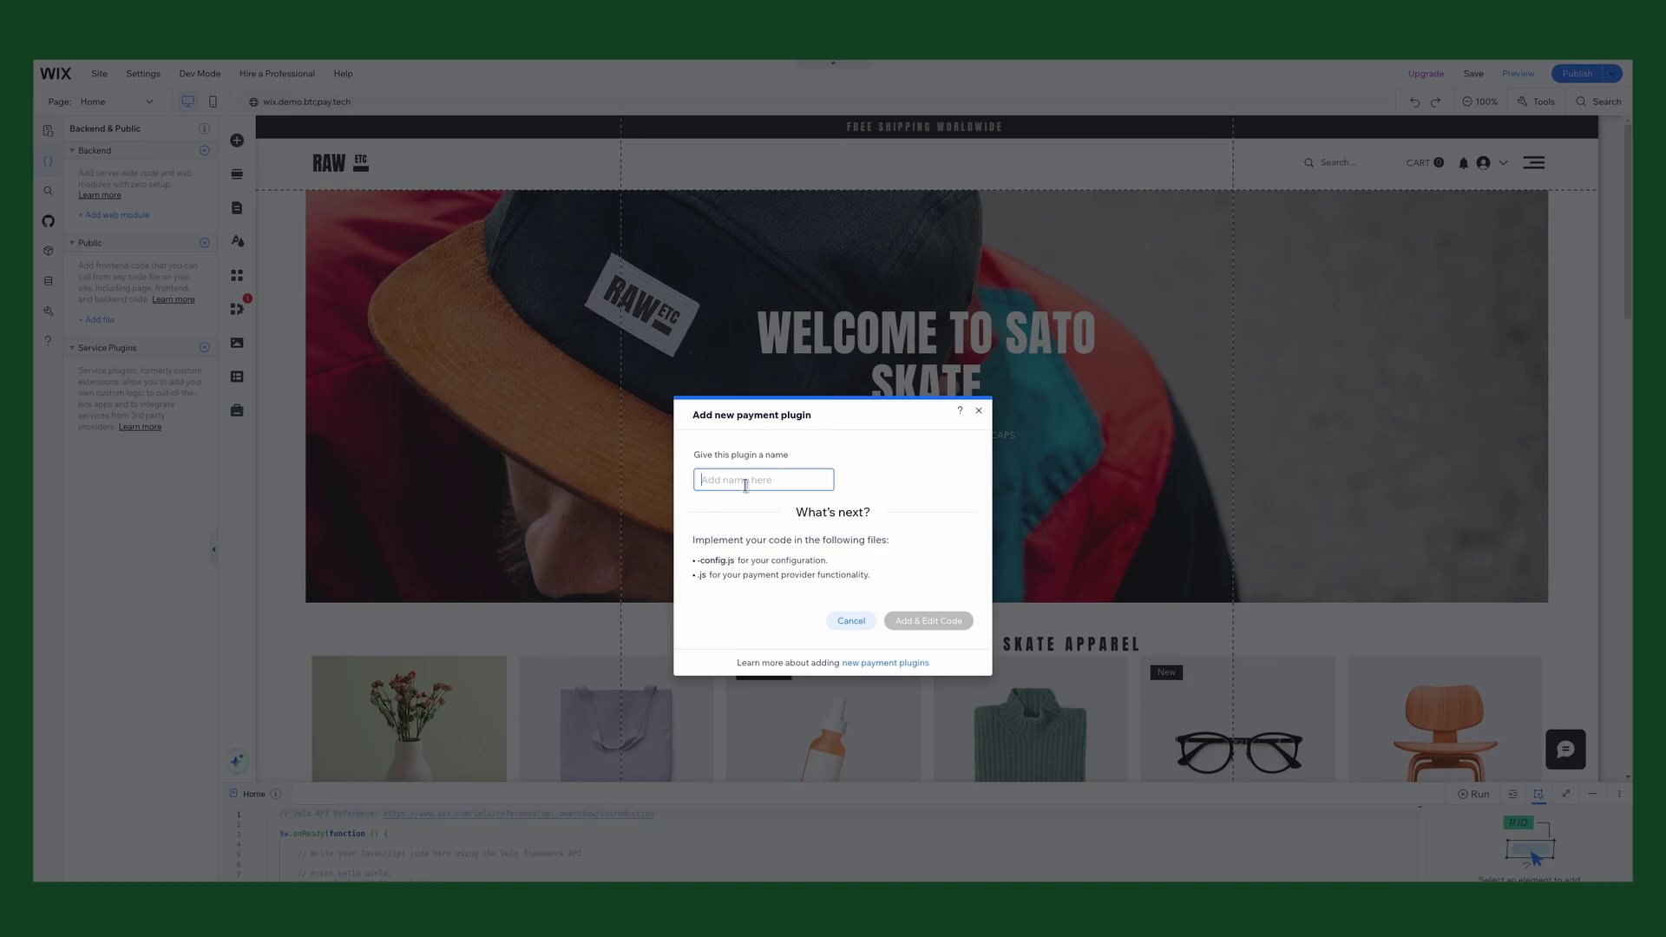
type("BTC")
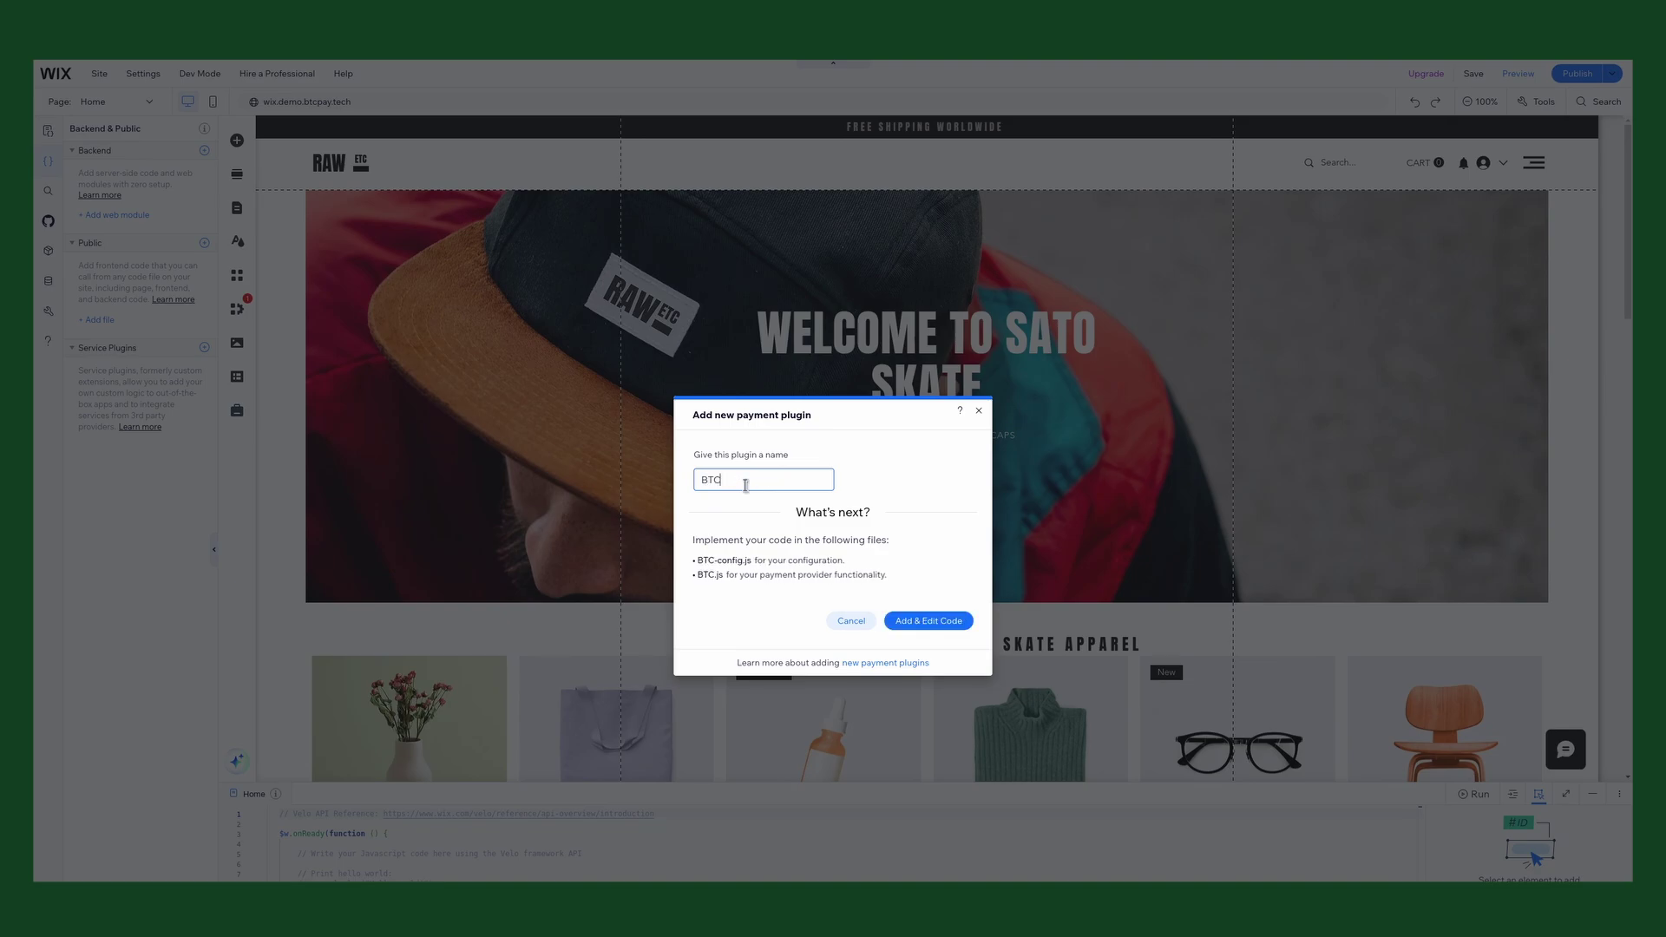
type("Pay")
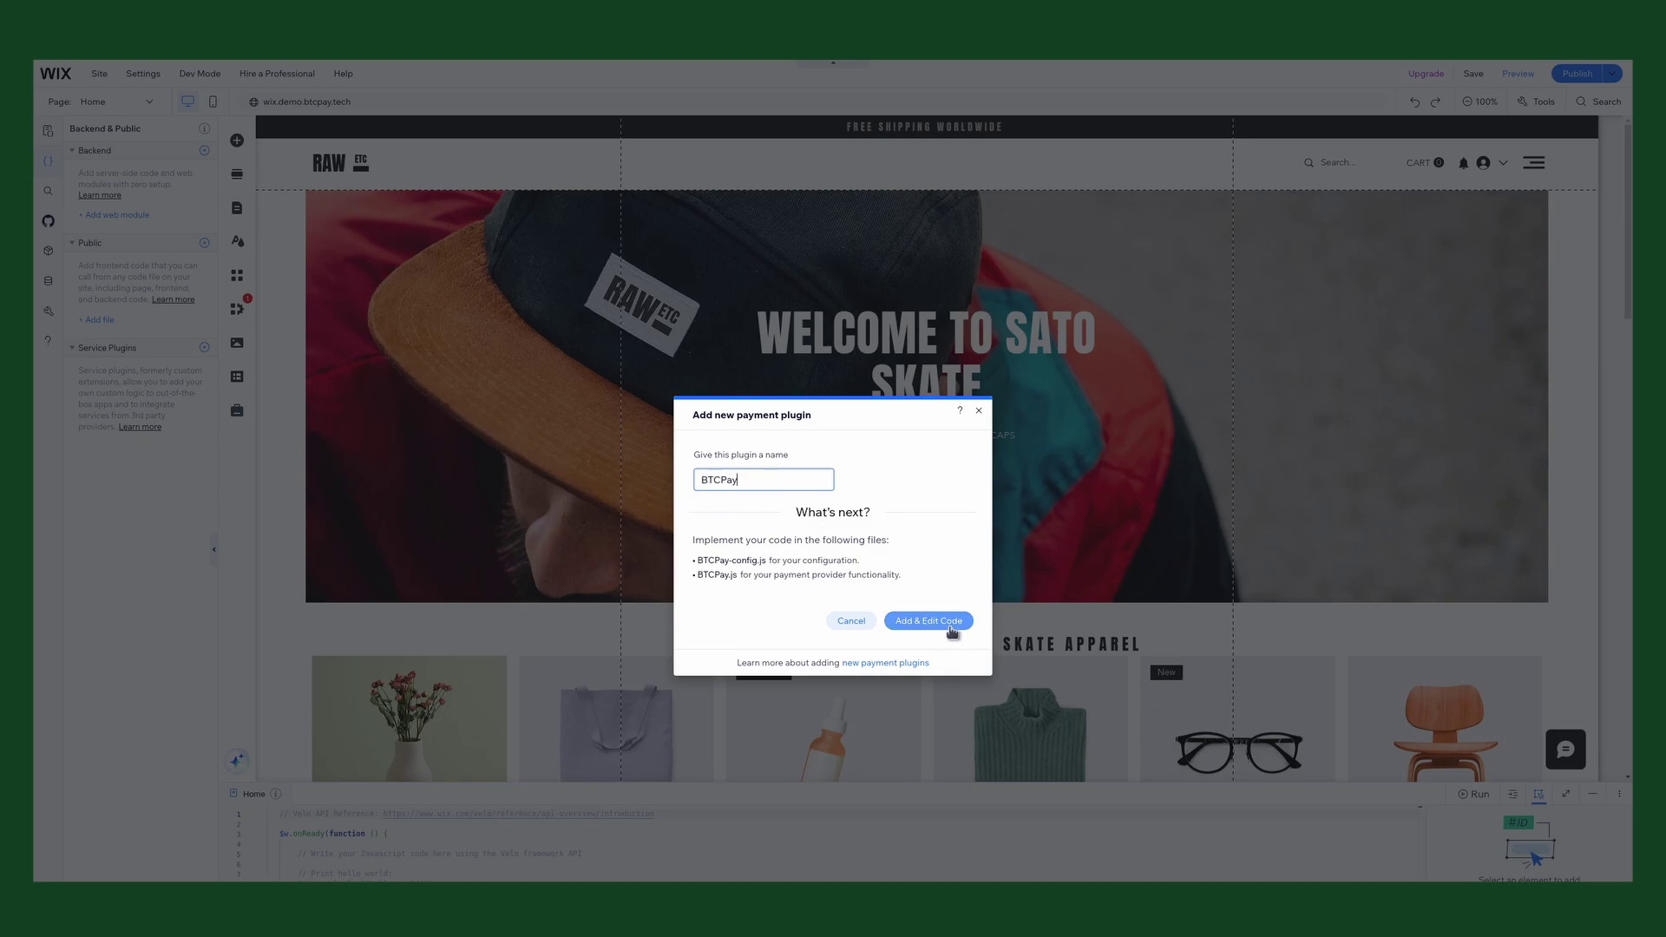
left_click(918, 623)
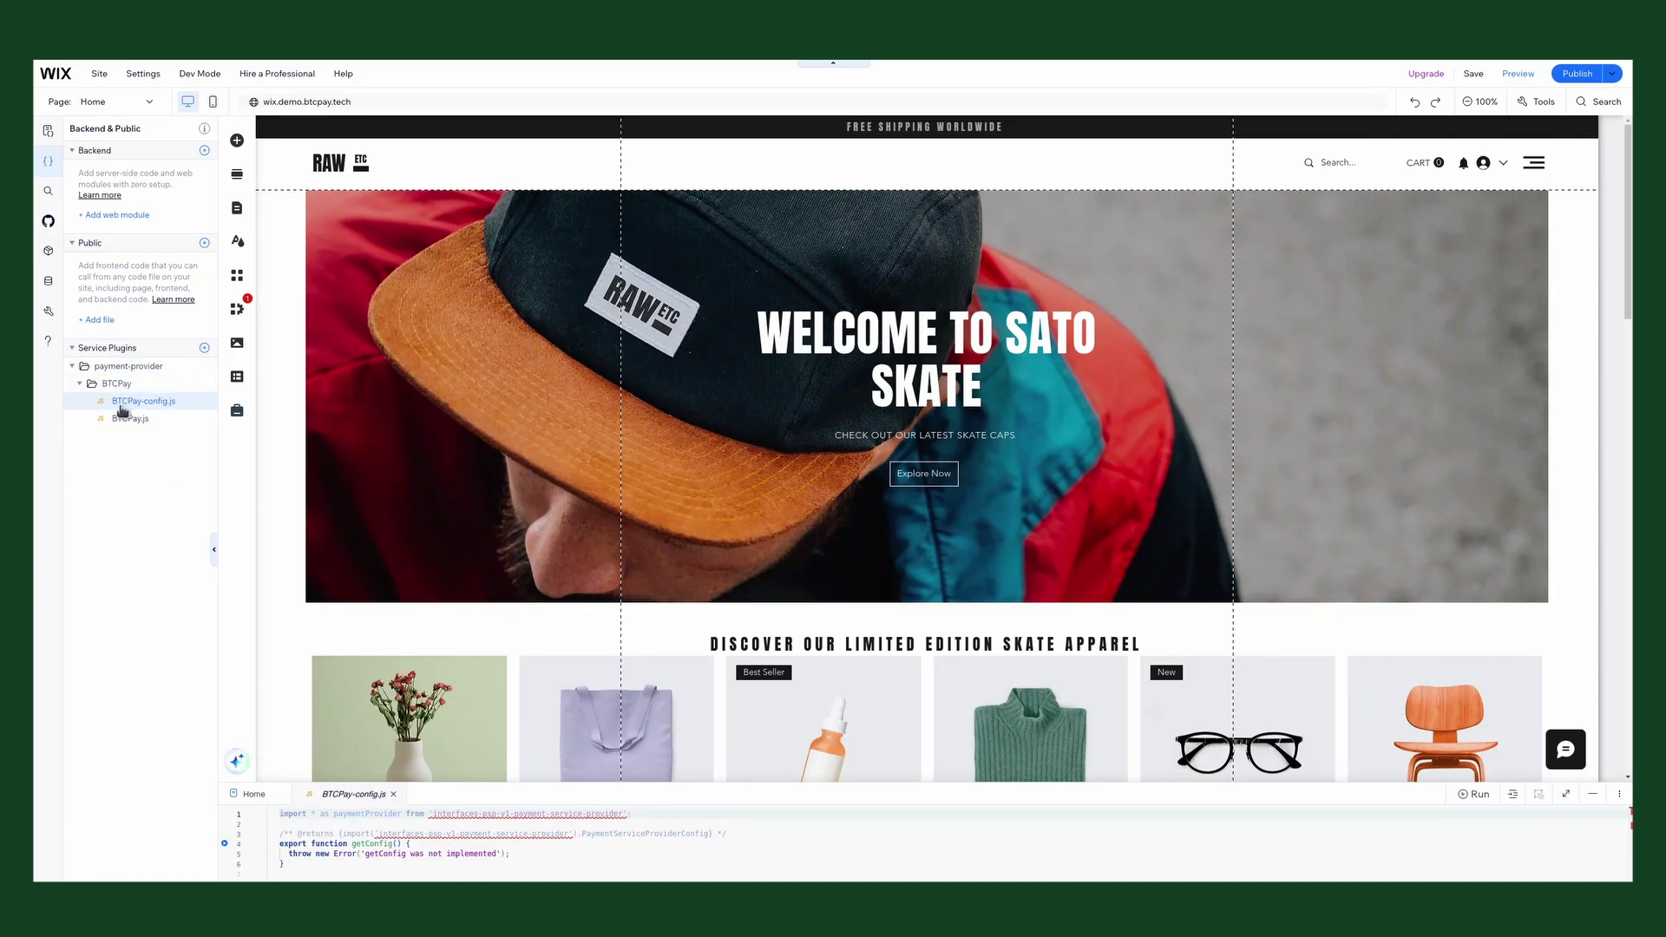
- Select and delete all the stub code in BTCPay-config.js
left_click_drag(300, 873, 258, 805)
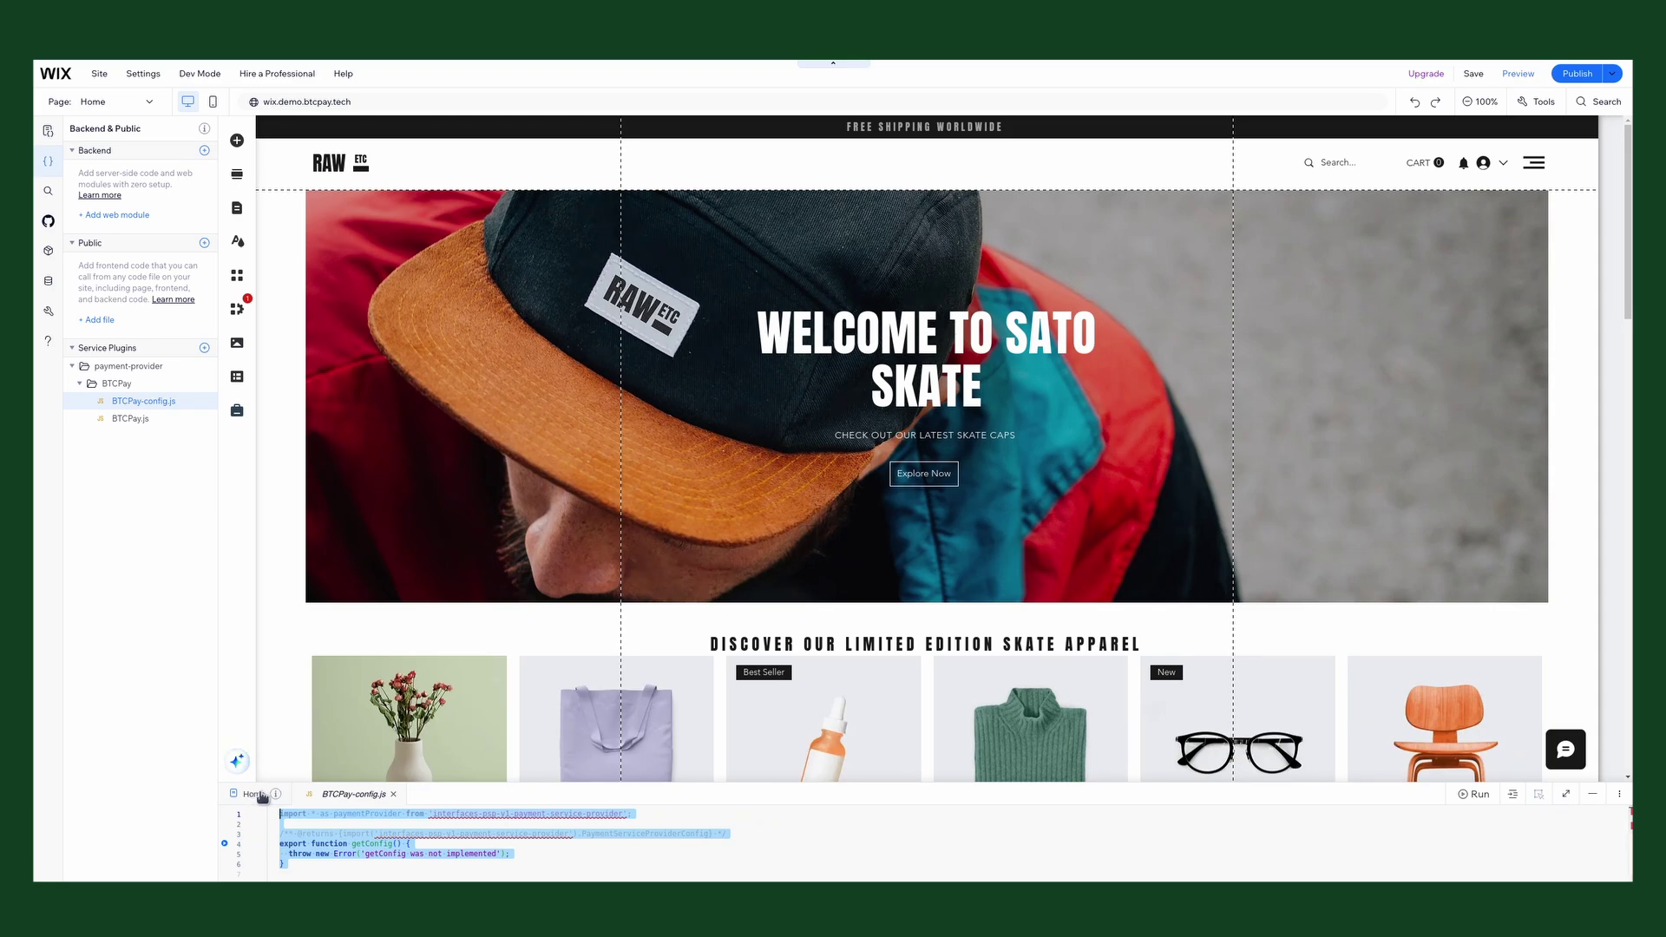
key("BackSpace")
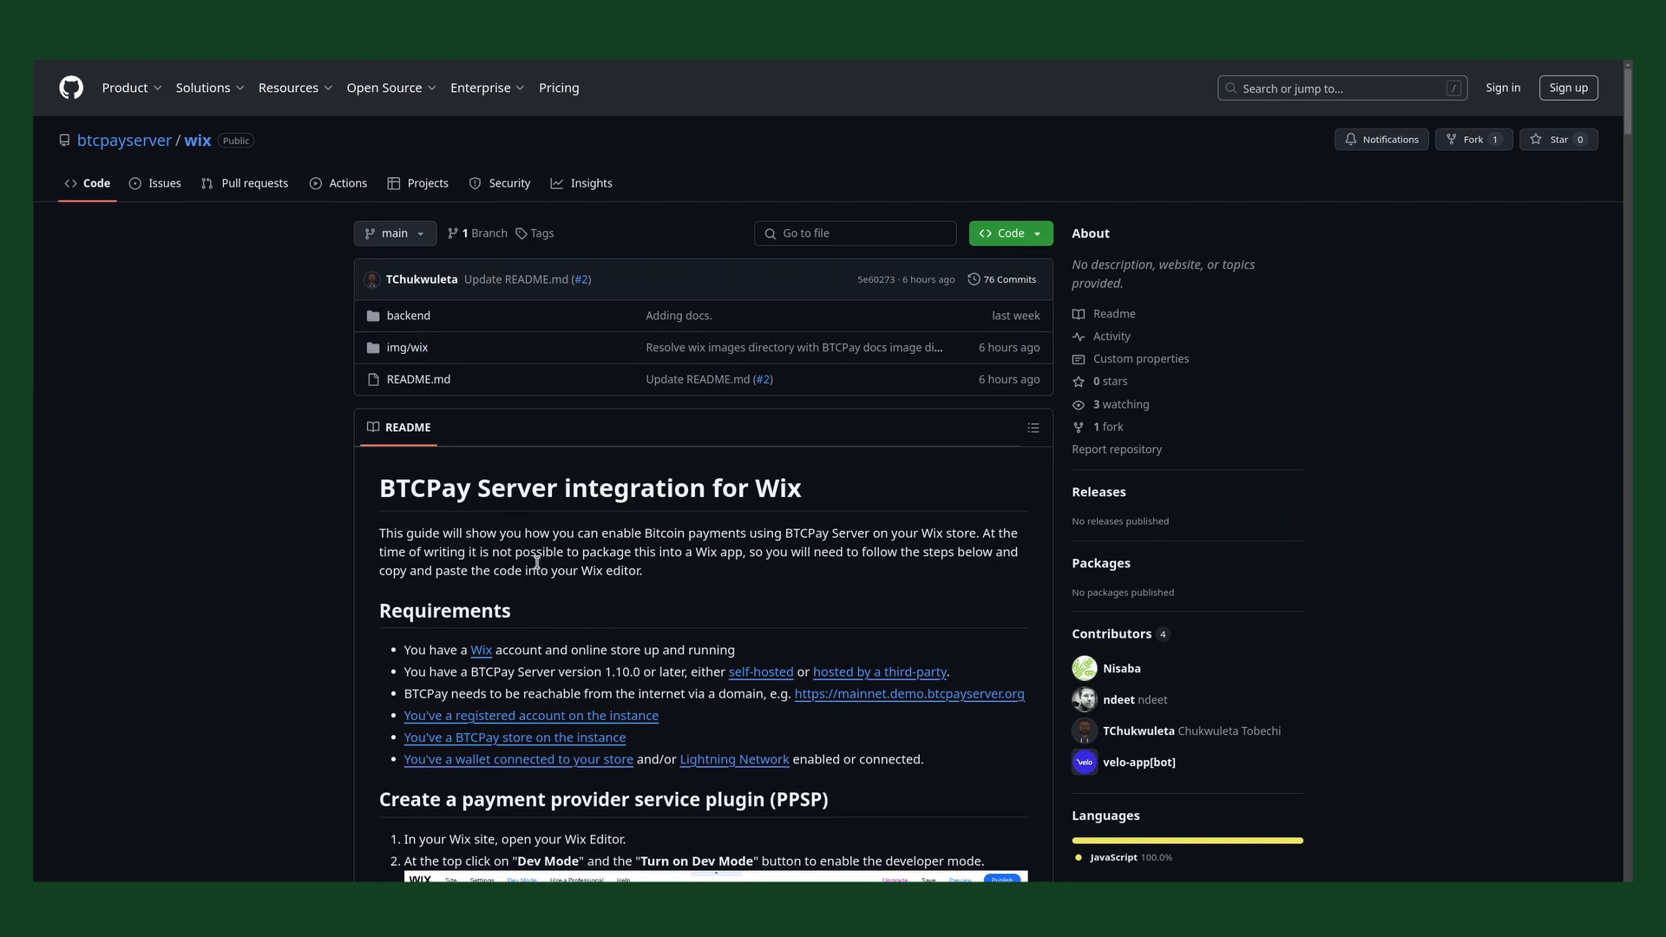
- Open backend/service-plugins/payment-provider/BTCPay/BTCPay-config.js on GitHub and copy the raw file
left_click(412, 318)
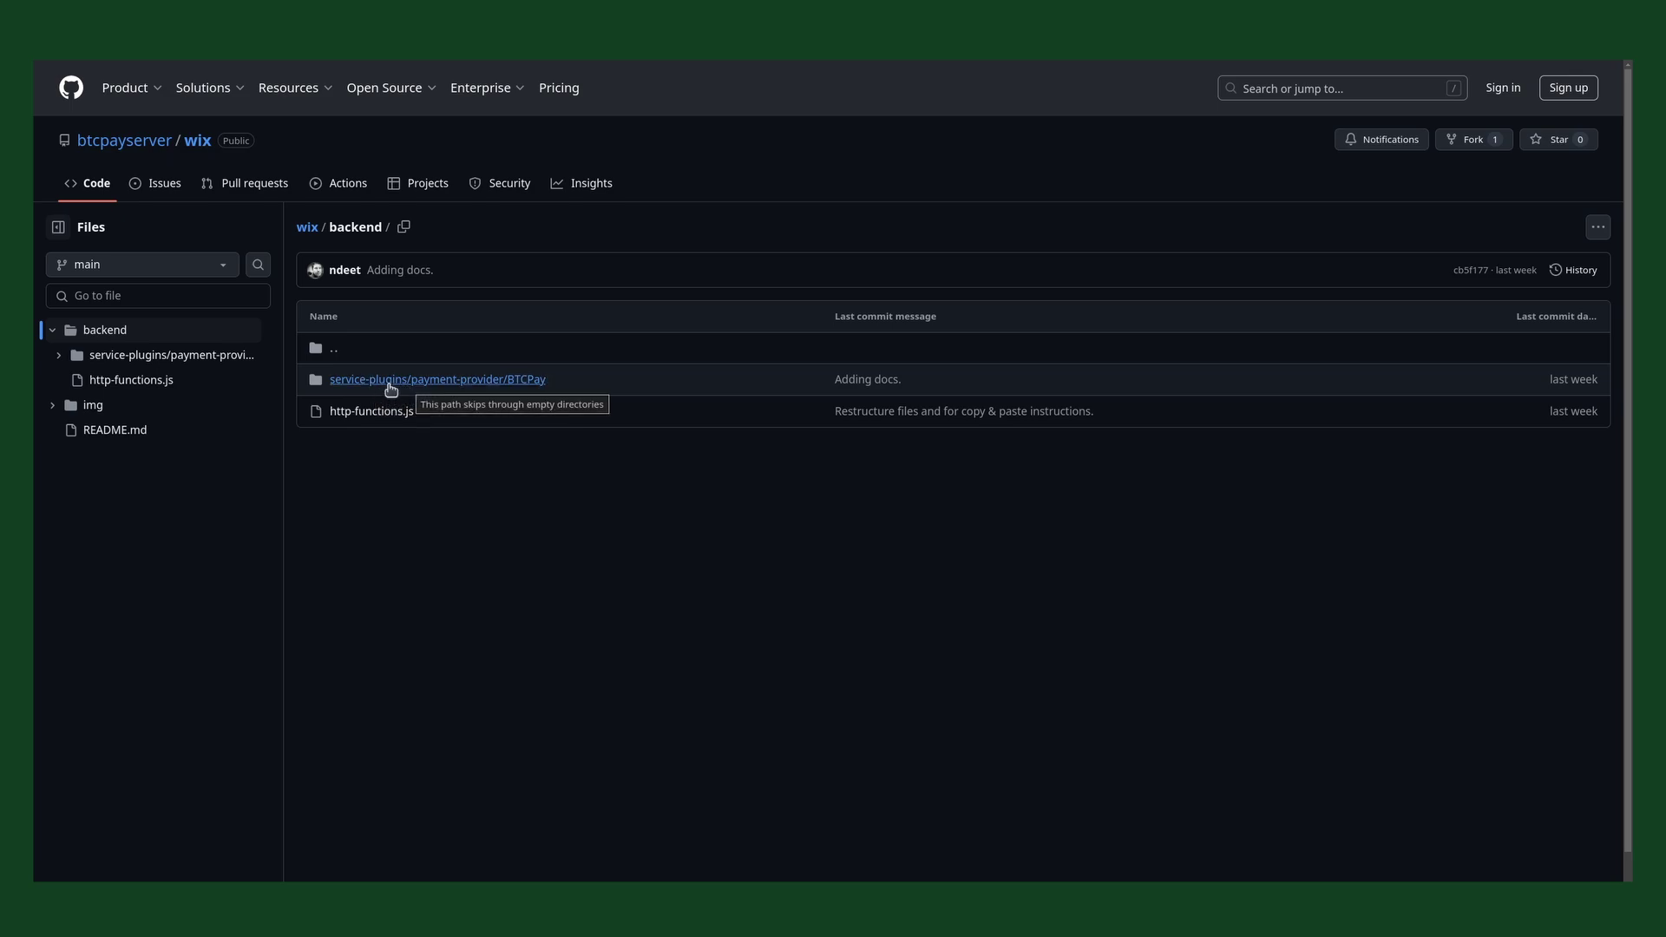
left_click(398, 383)
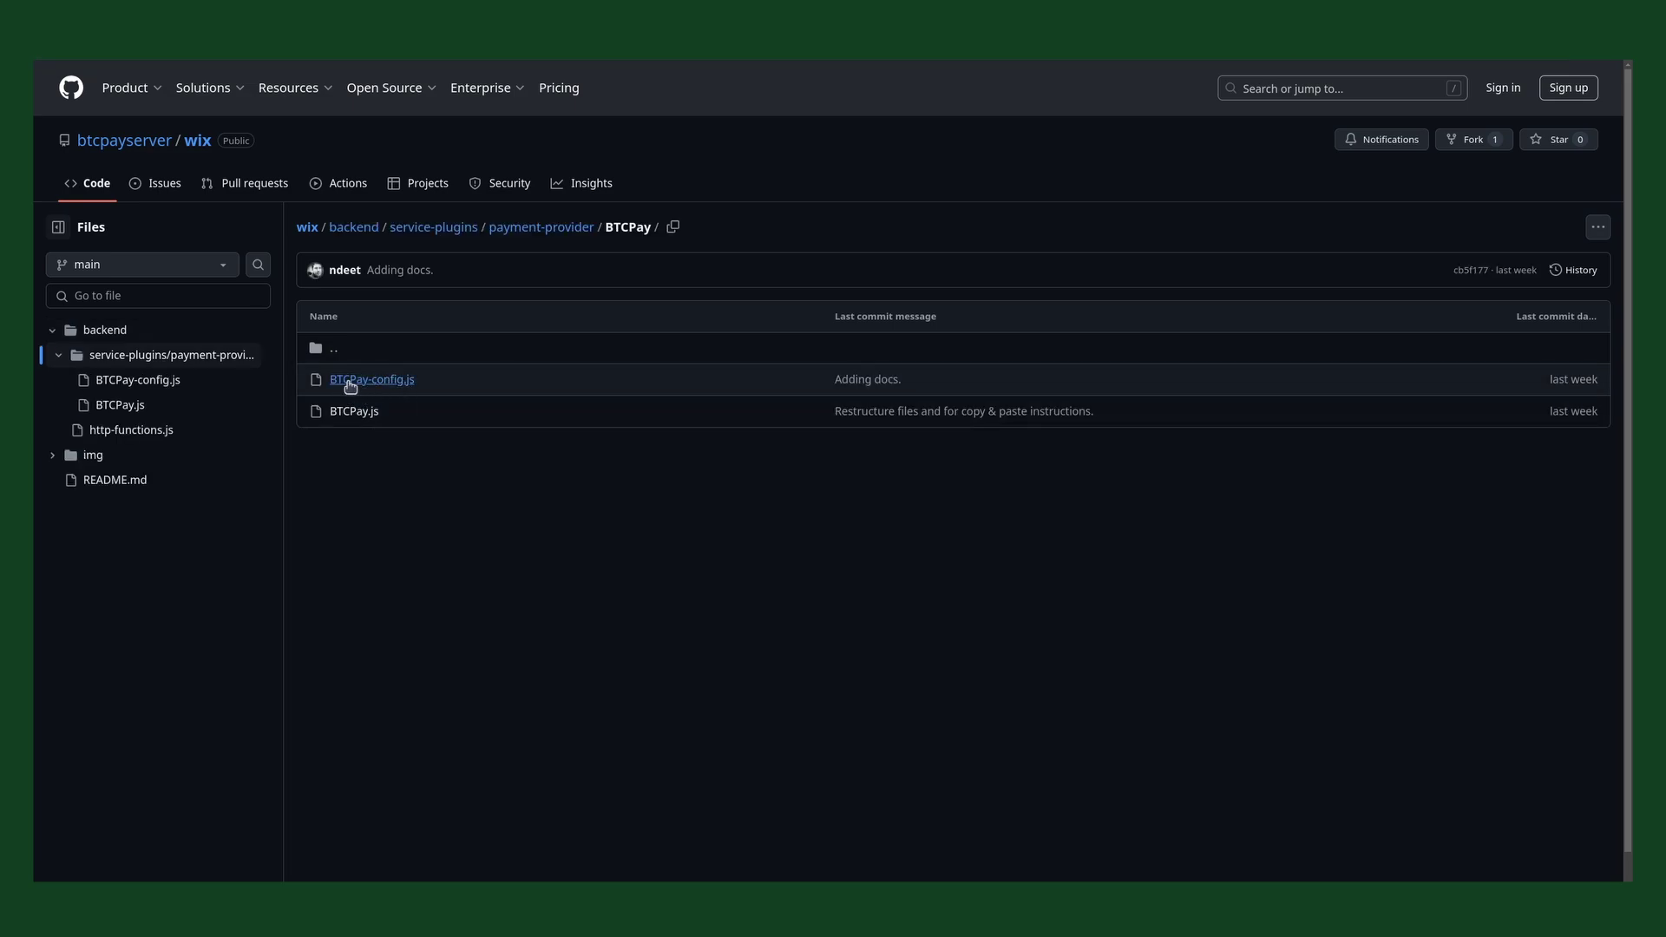
left_click(347, 382)
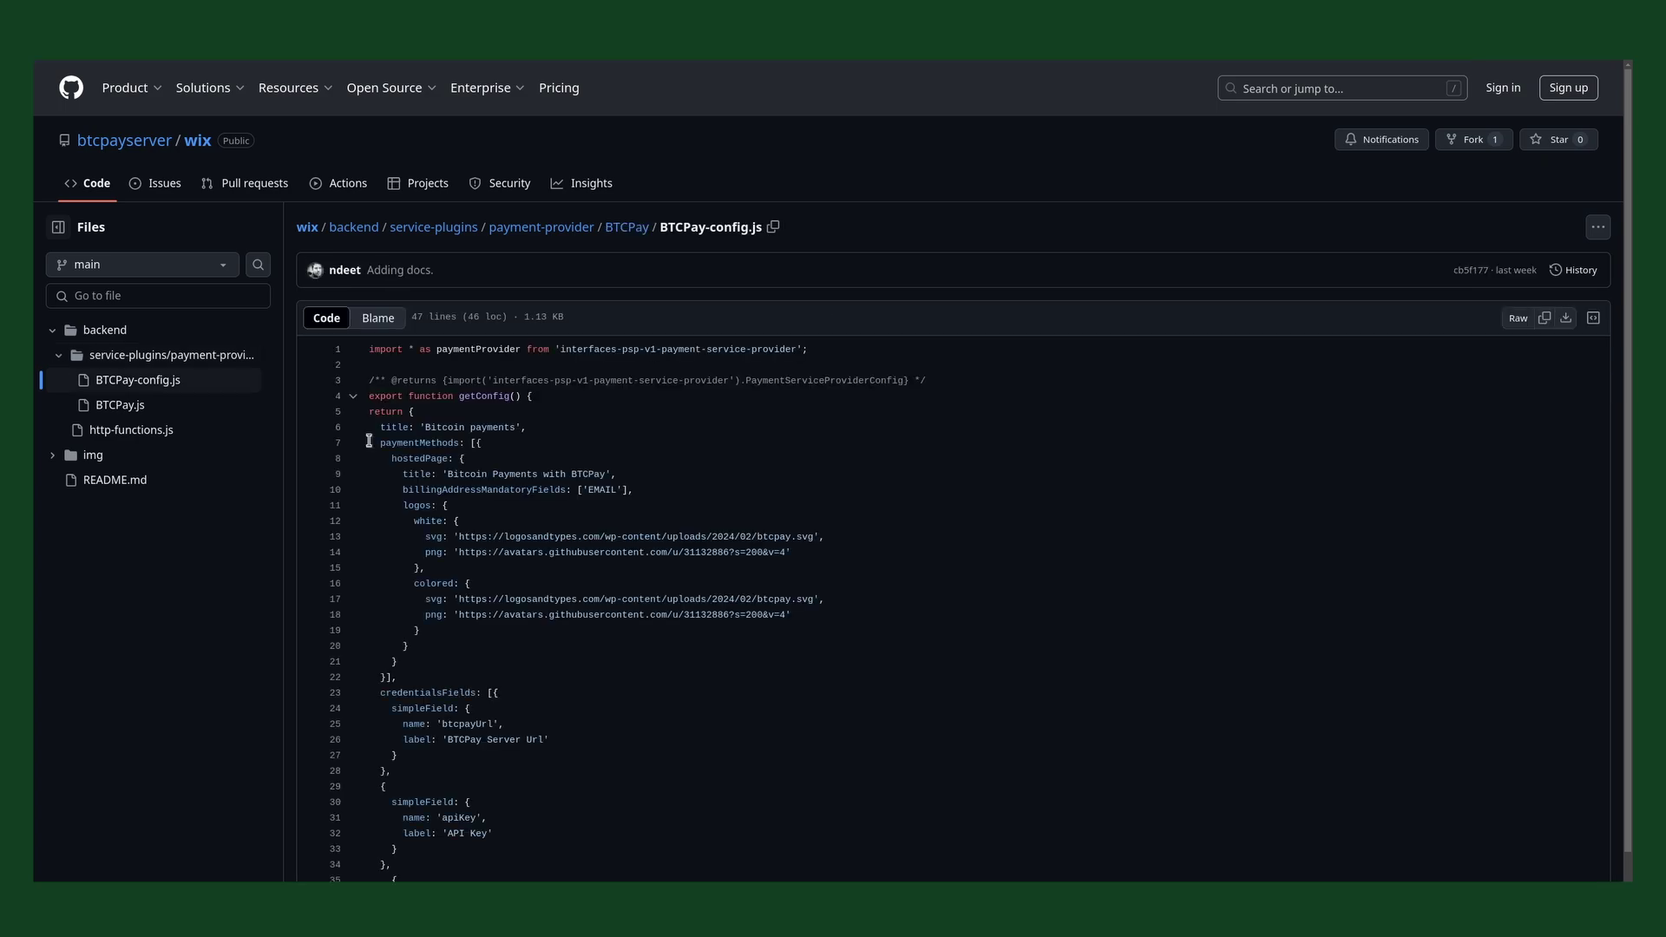
left_click_drag(371, 349, 489, 597)
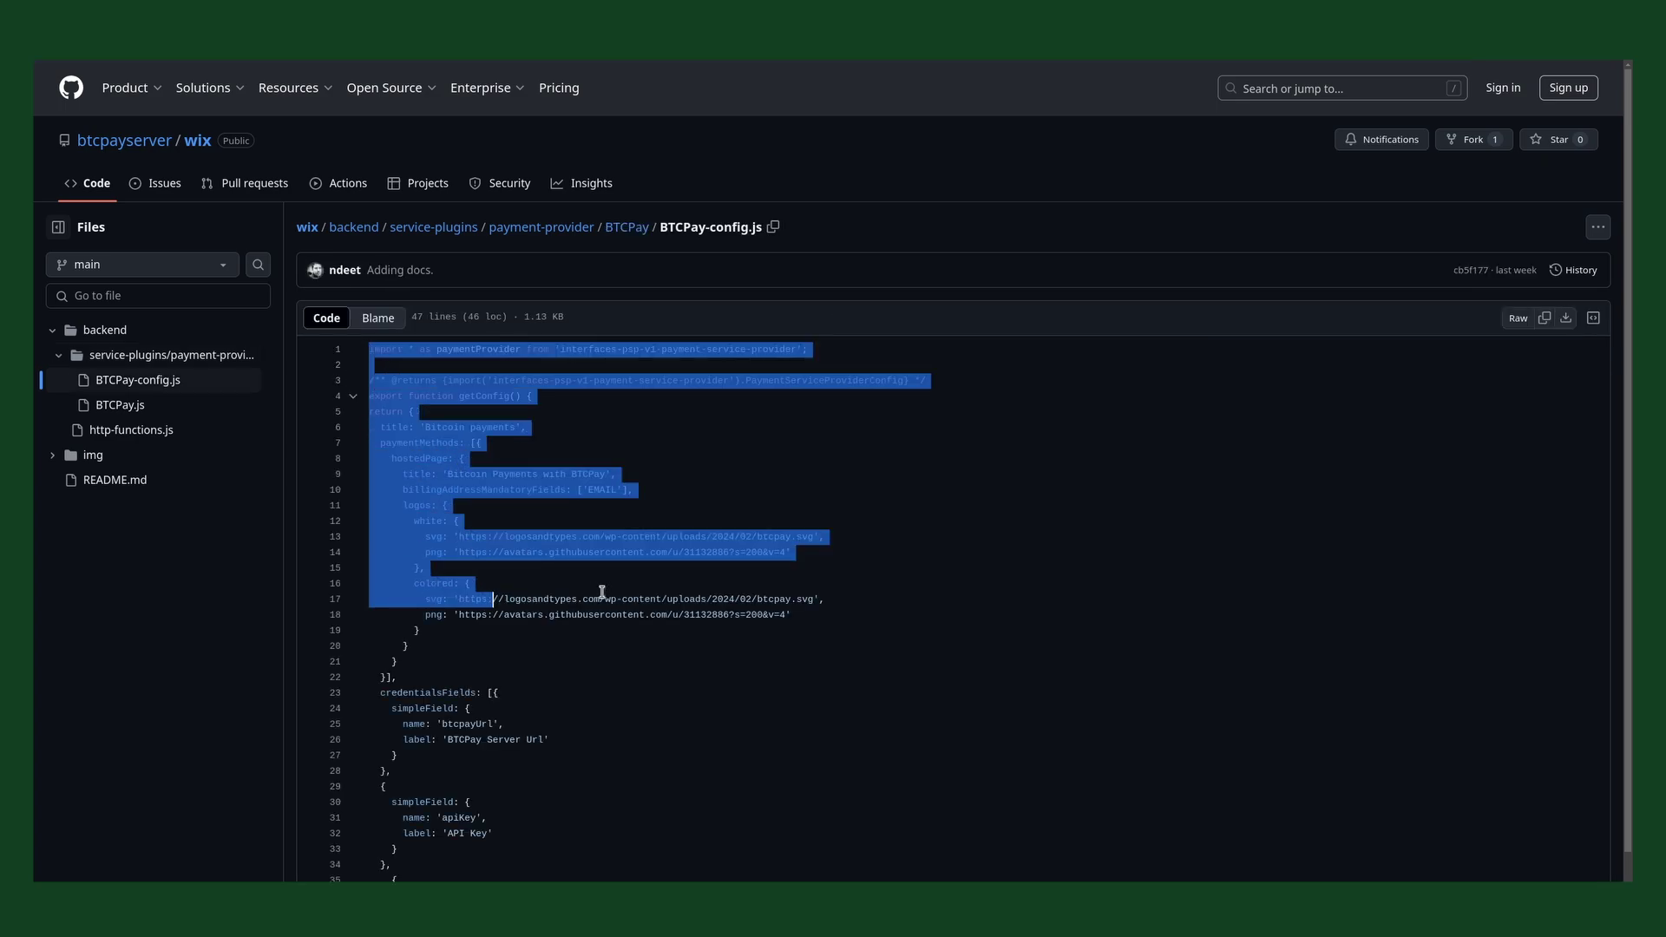
left_click(1374, 413)
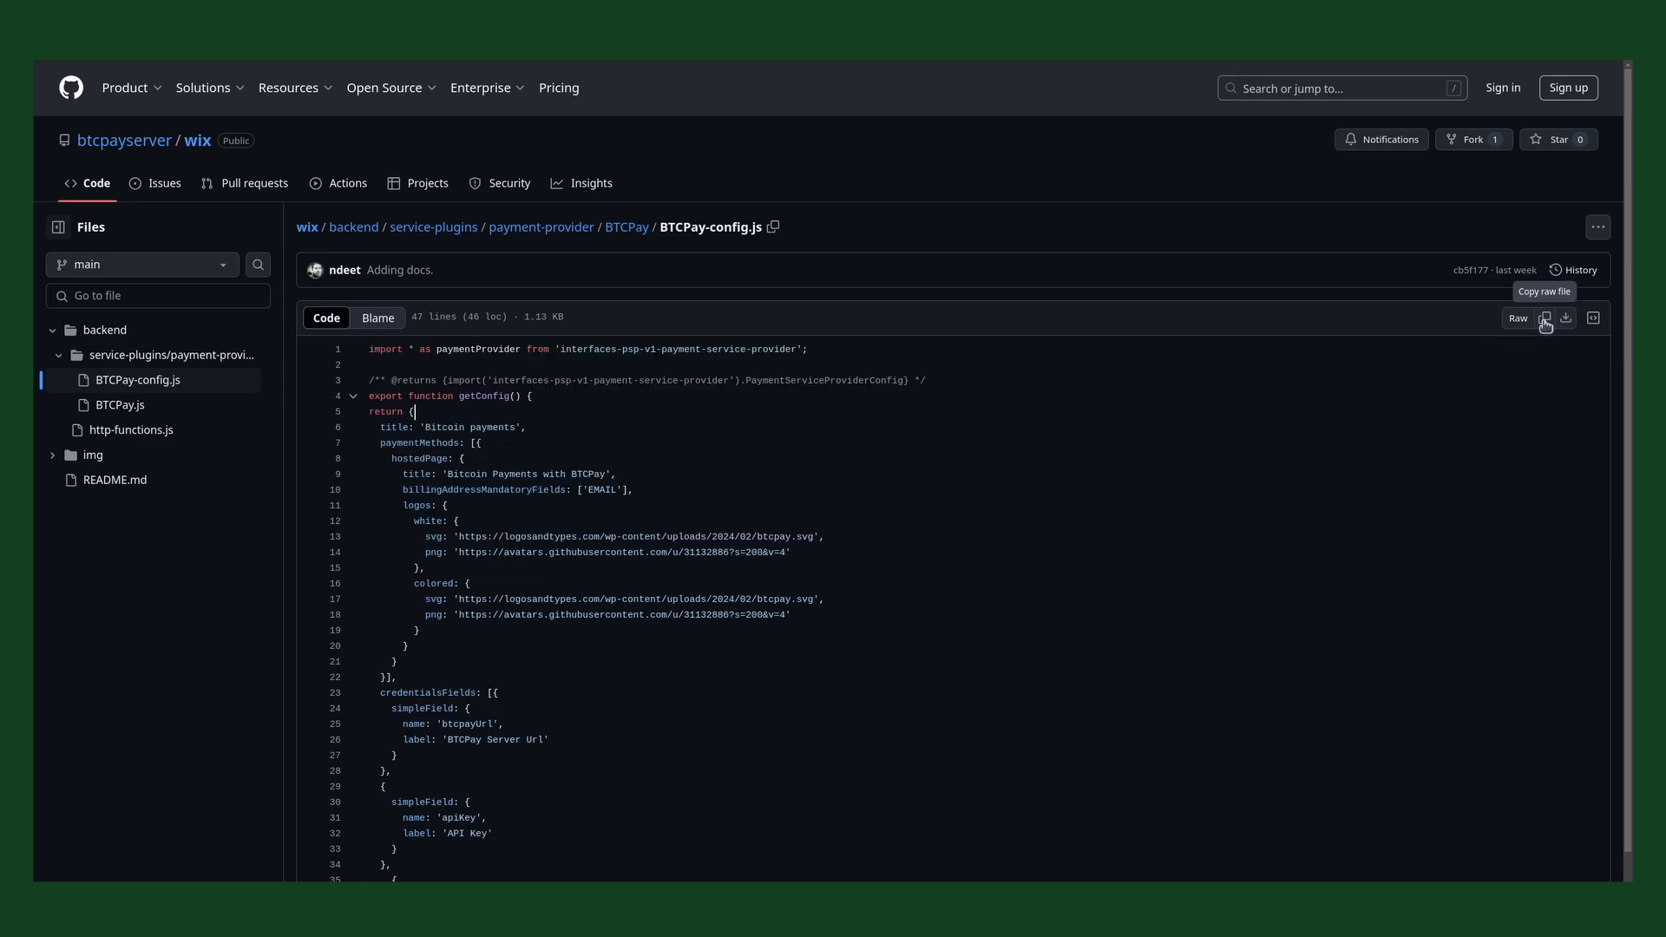
left_click(1543, 323)
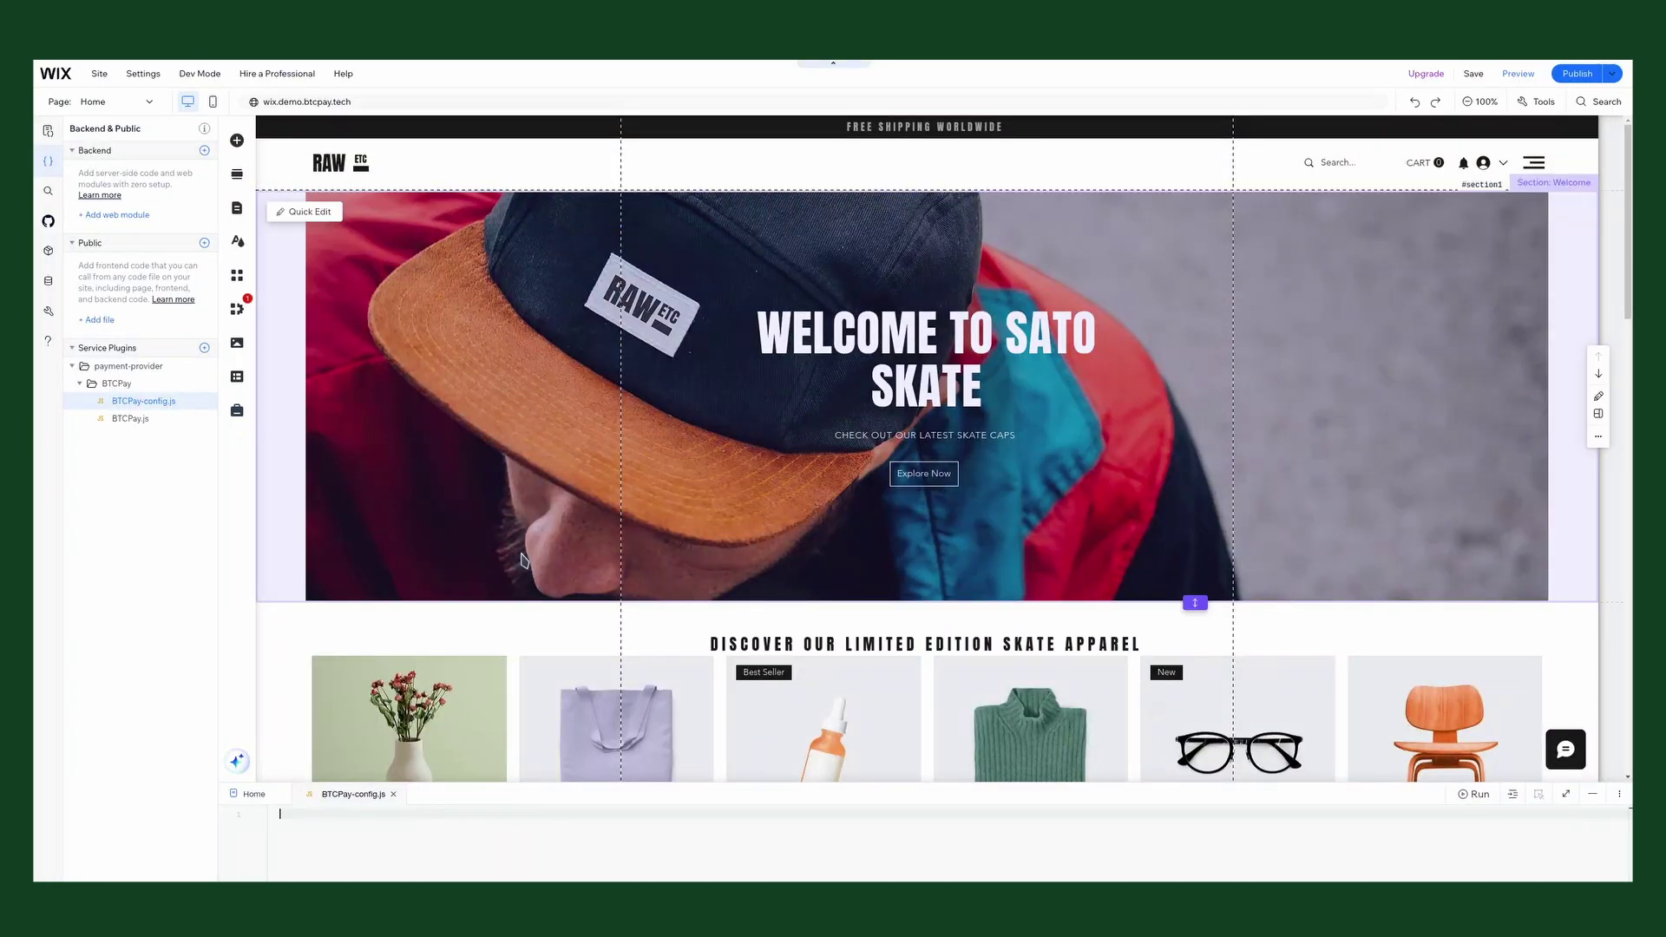
- Enlarge the code panel and paste the GitHub code into BTCPay-config.js
scroll(525, 561, "down", 1)
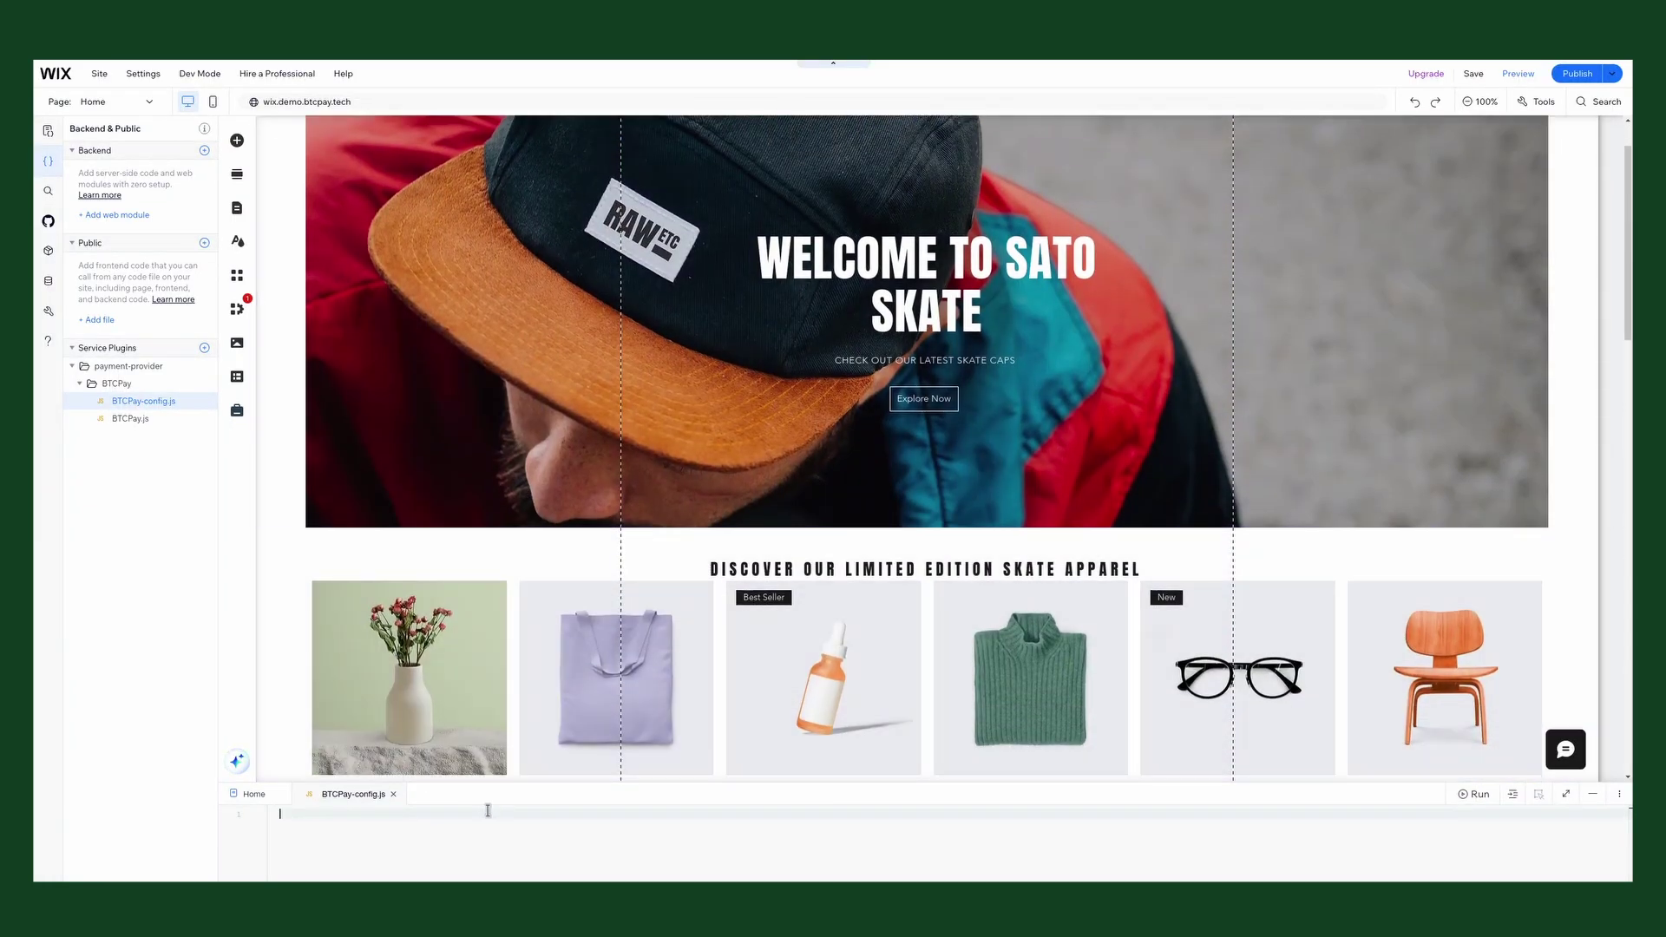
left_click_drag(508, 786, 486, 674)
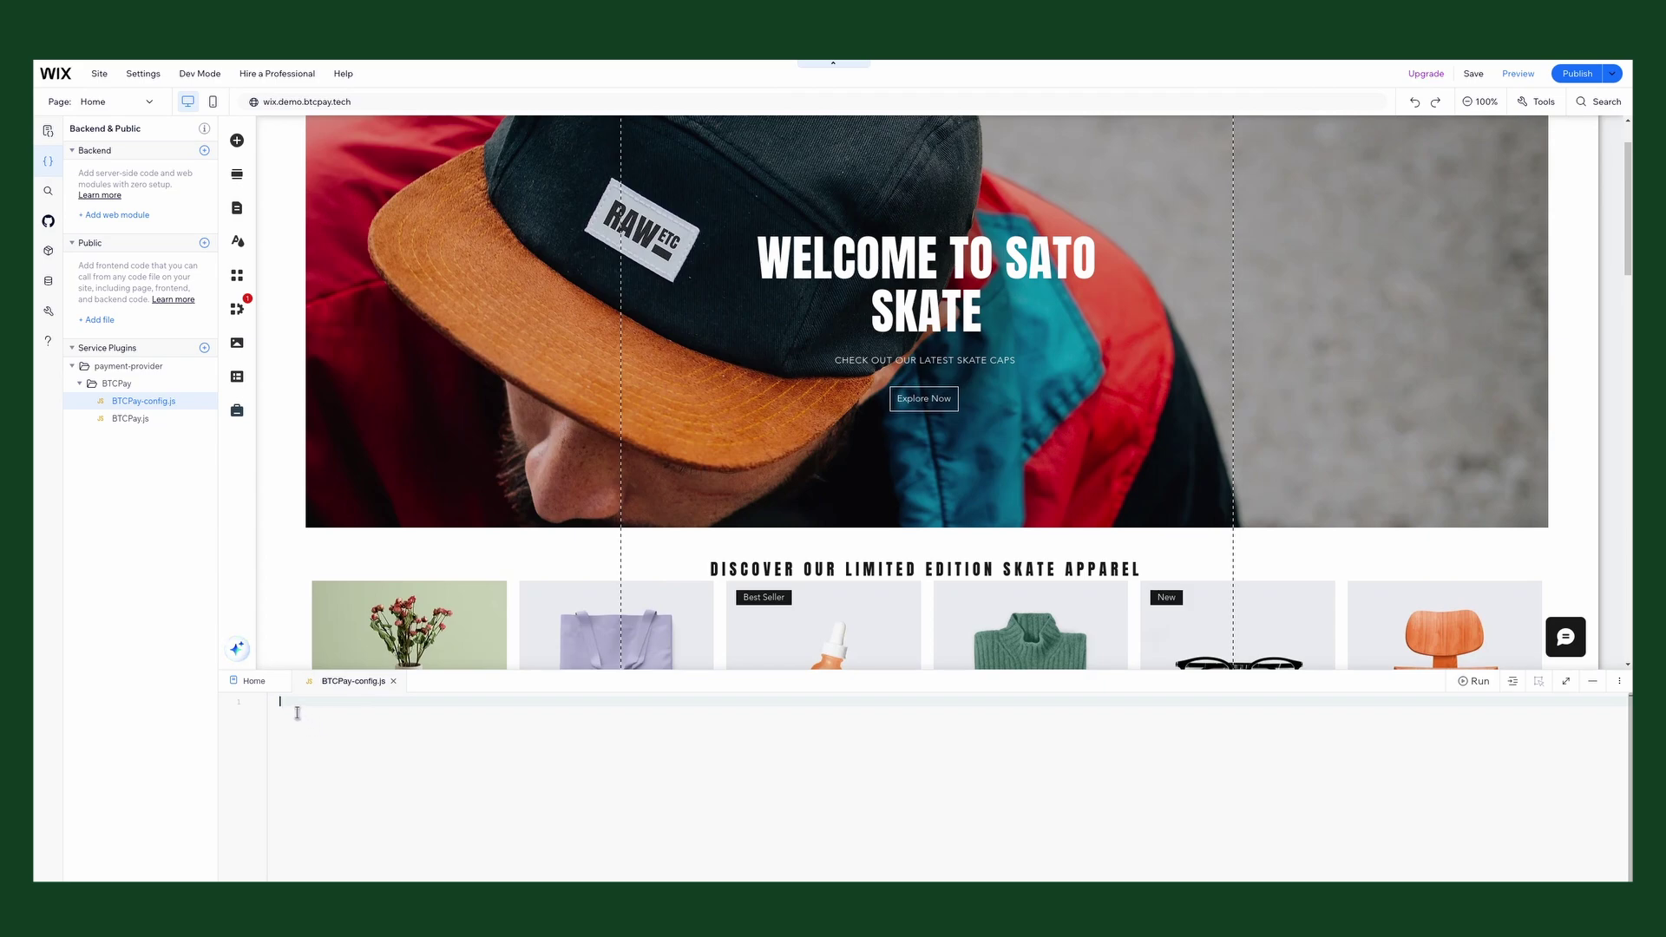
key("ctrl+v")
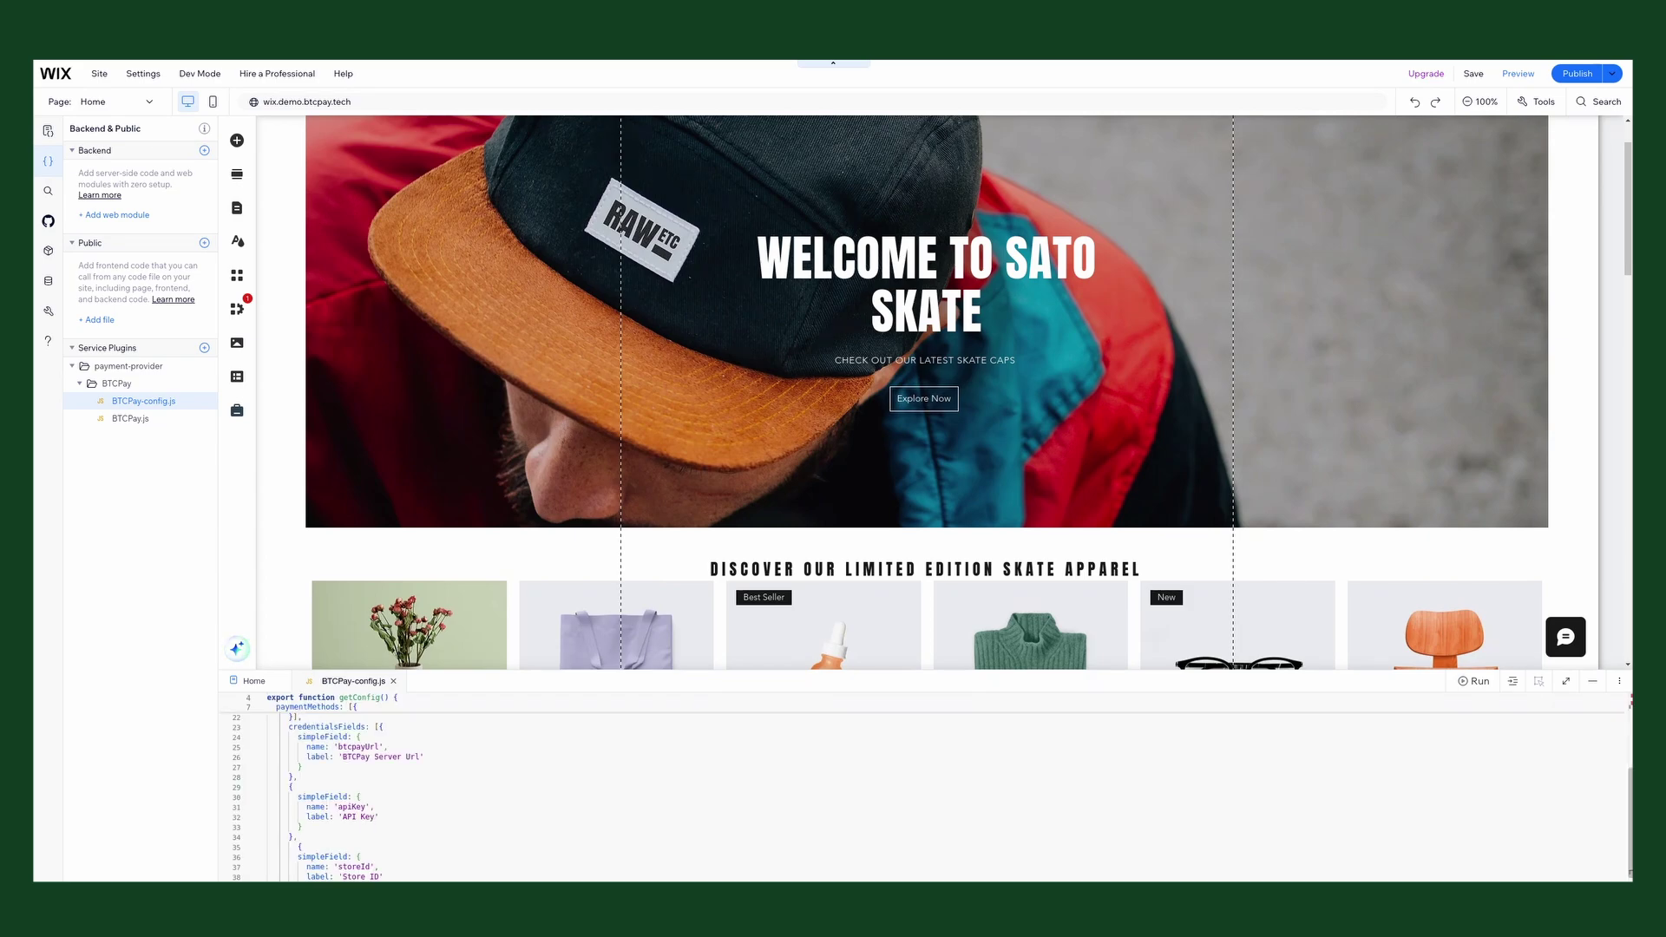
- Clear all the template code from BTCPay.js
left_click(124, 421)
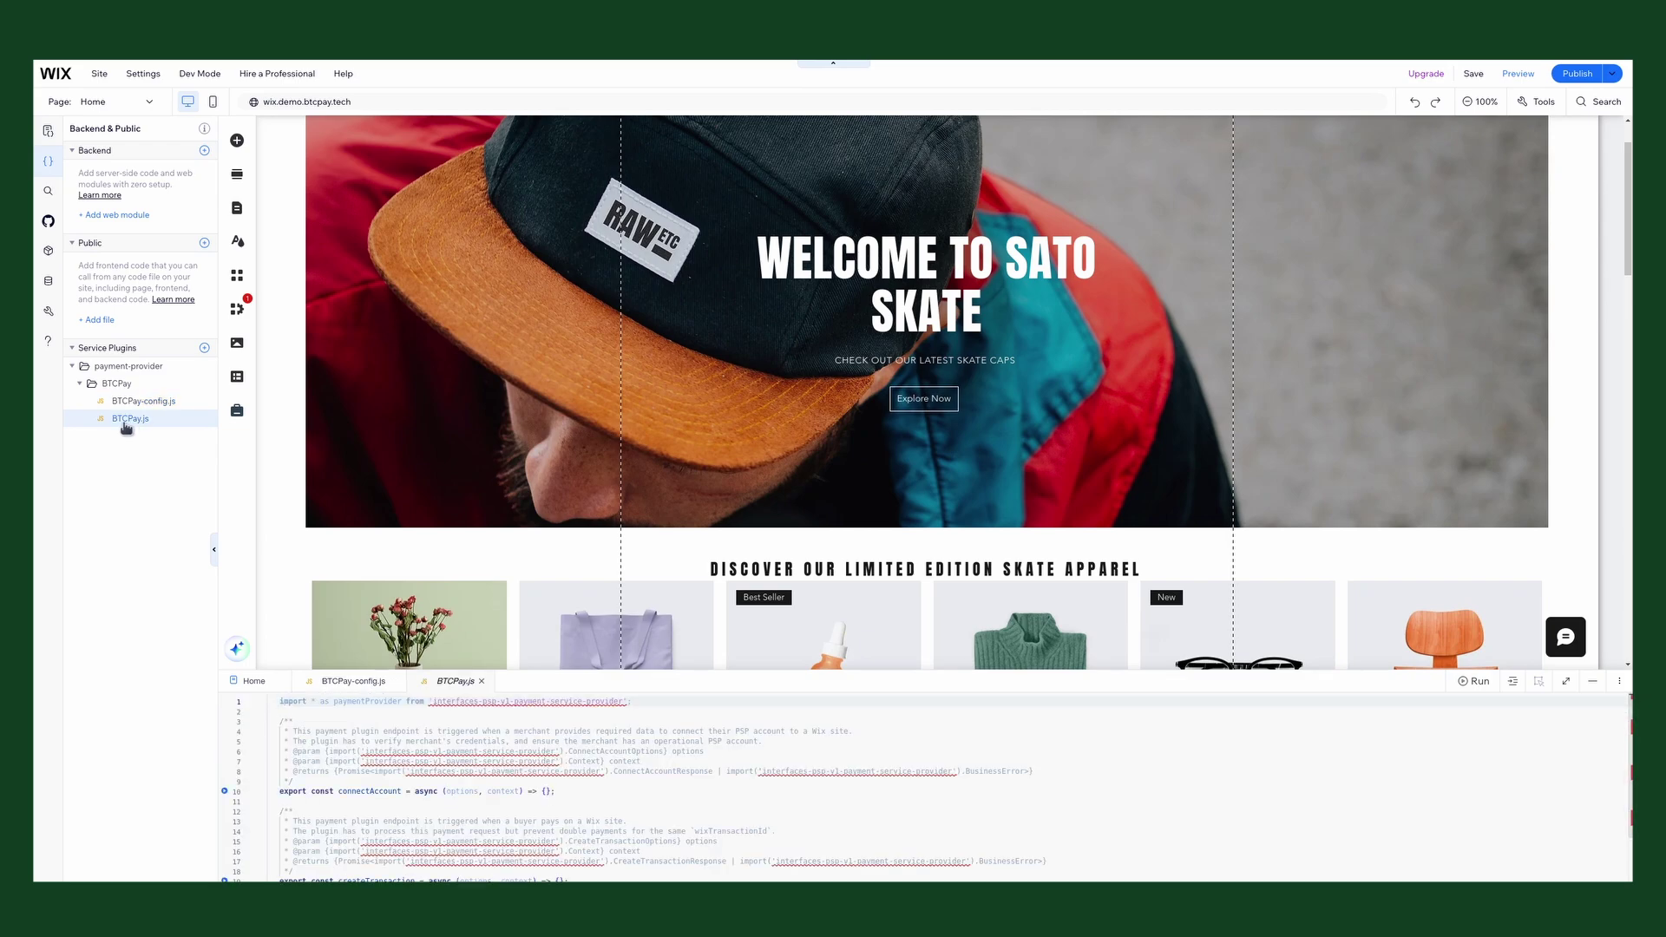
left_click(356, 722)
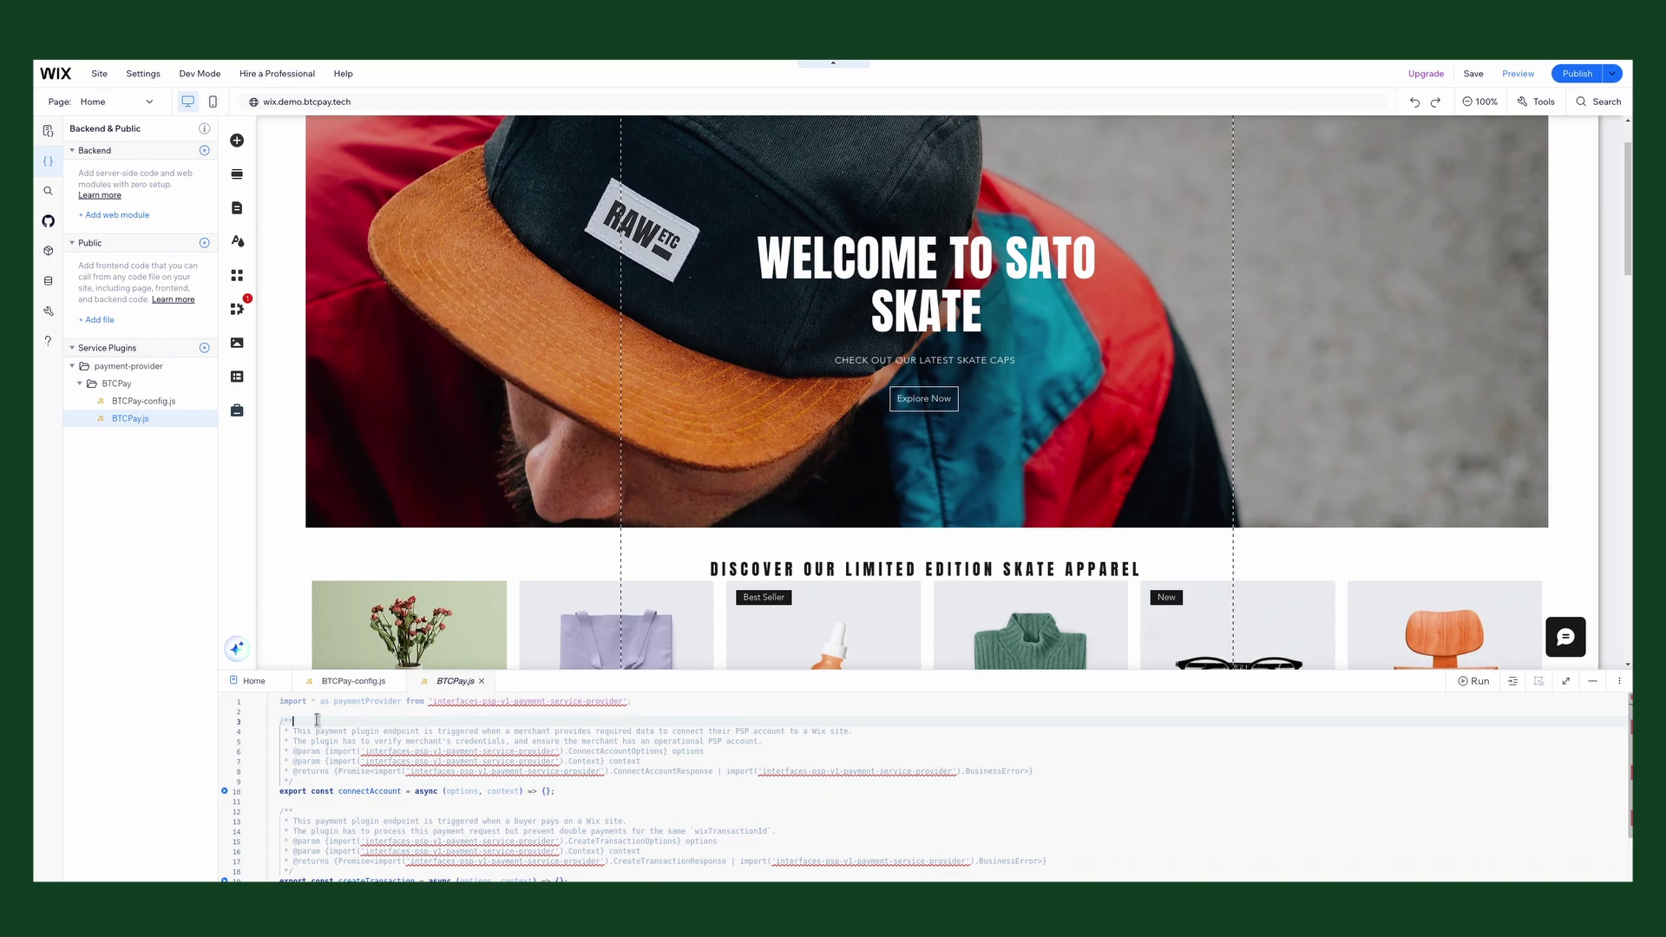
key("ctrl+a")
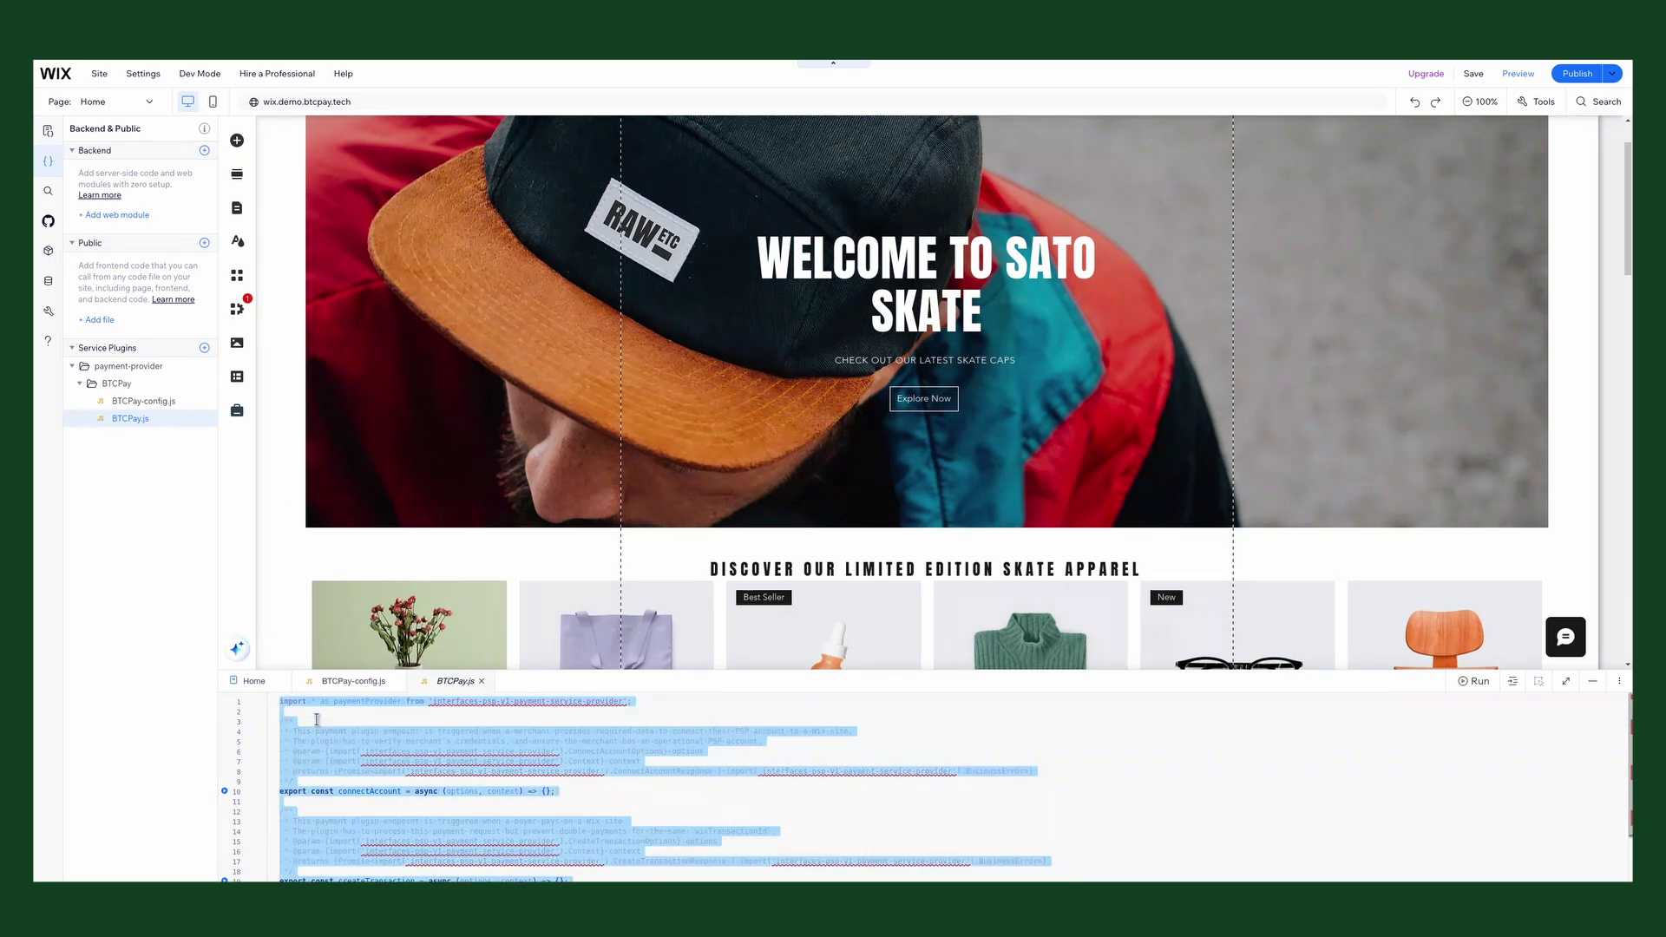
key("Delete")
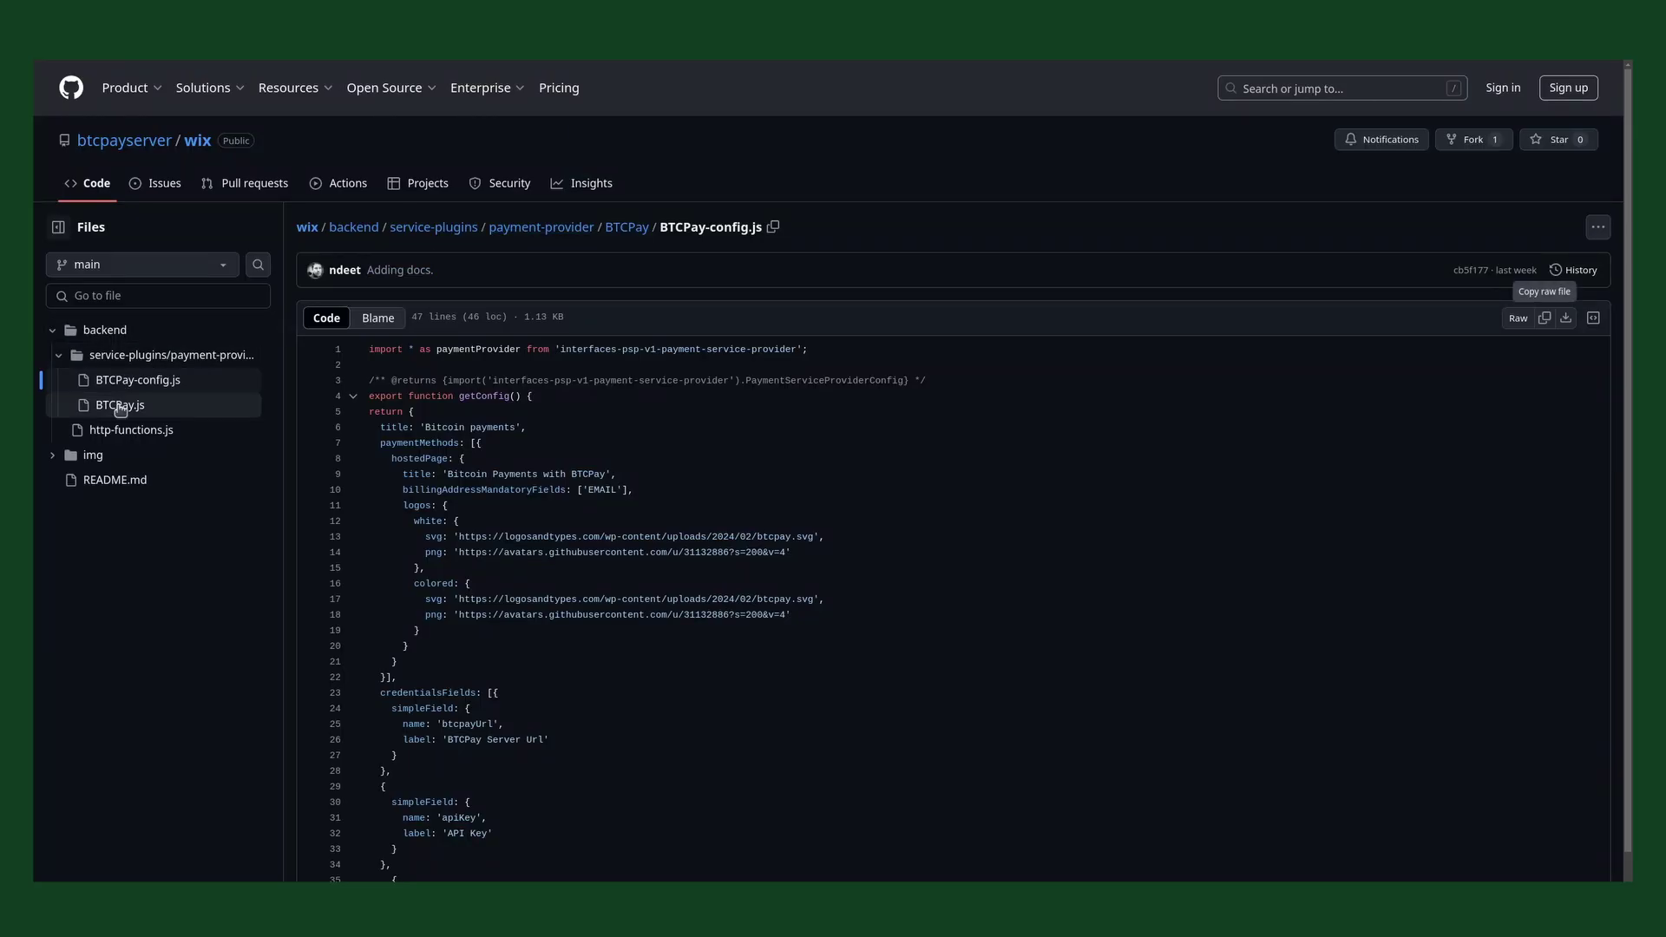
- Copy the raw contents of the repository's 319-line BTCPay.js
left_click(120, 406)
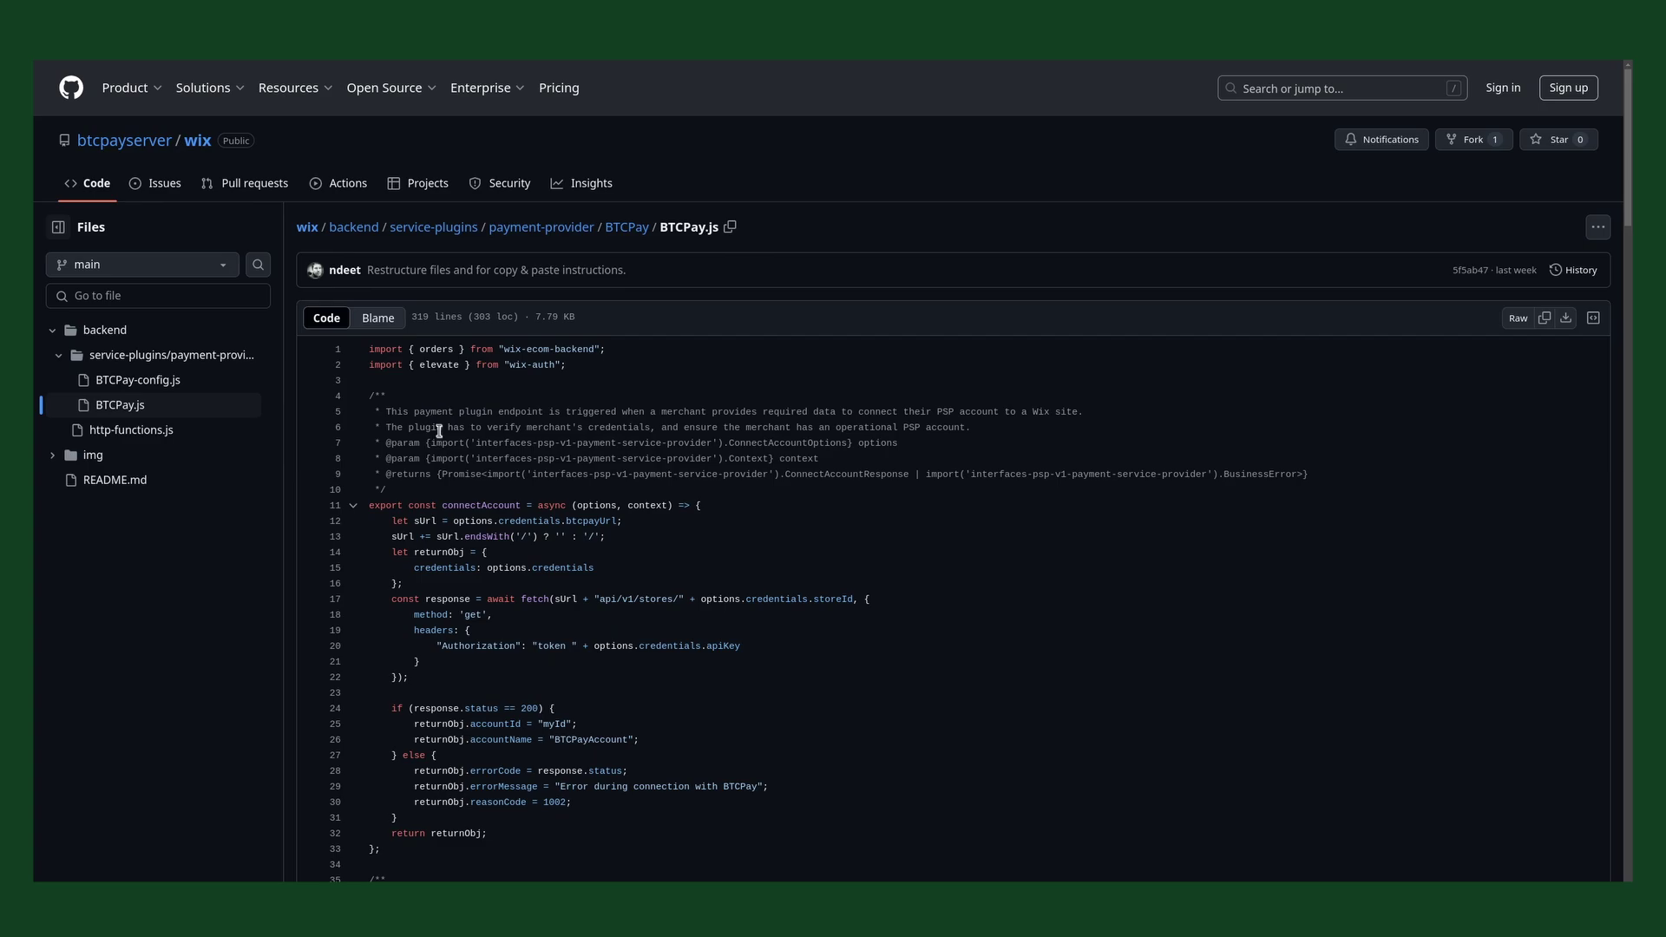
left_click(1548, 323)
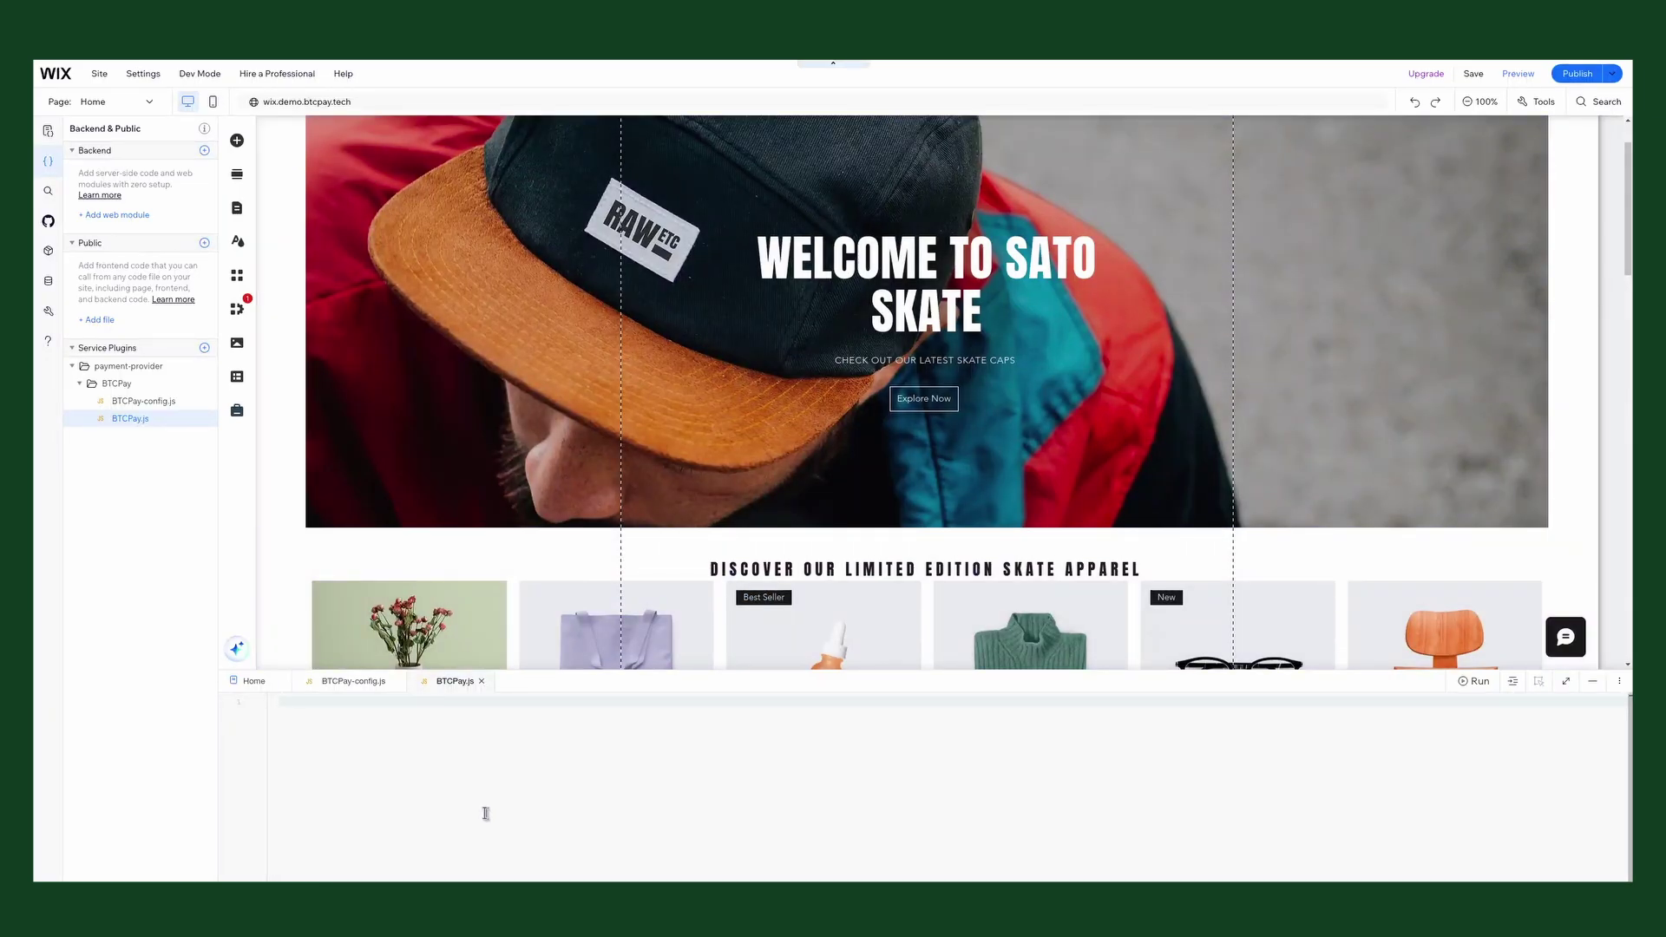
- Paste the copied payment-provider code into BTCPay.js and scroll up to review it
key("ctrl+v")
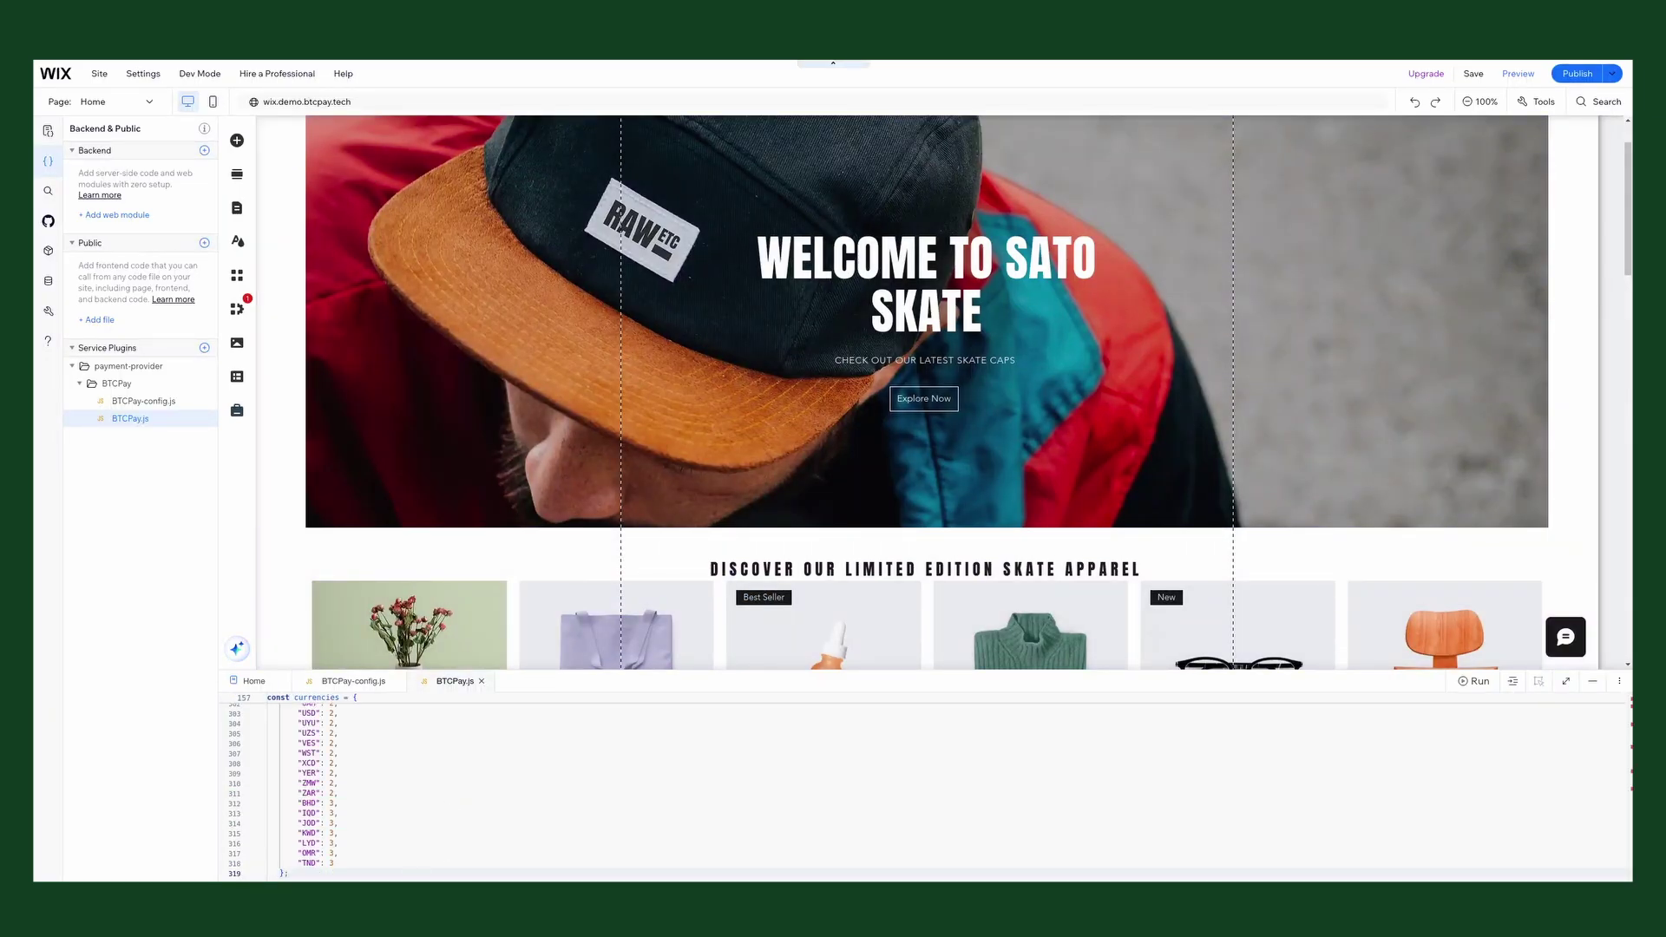
scroll(353, 833, "up", 15)
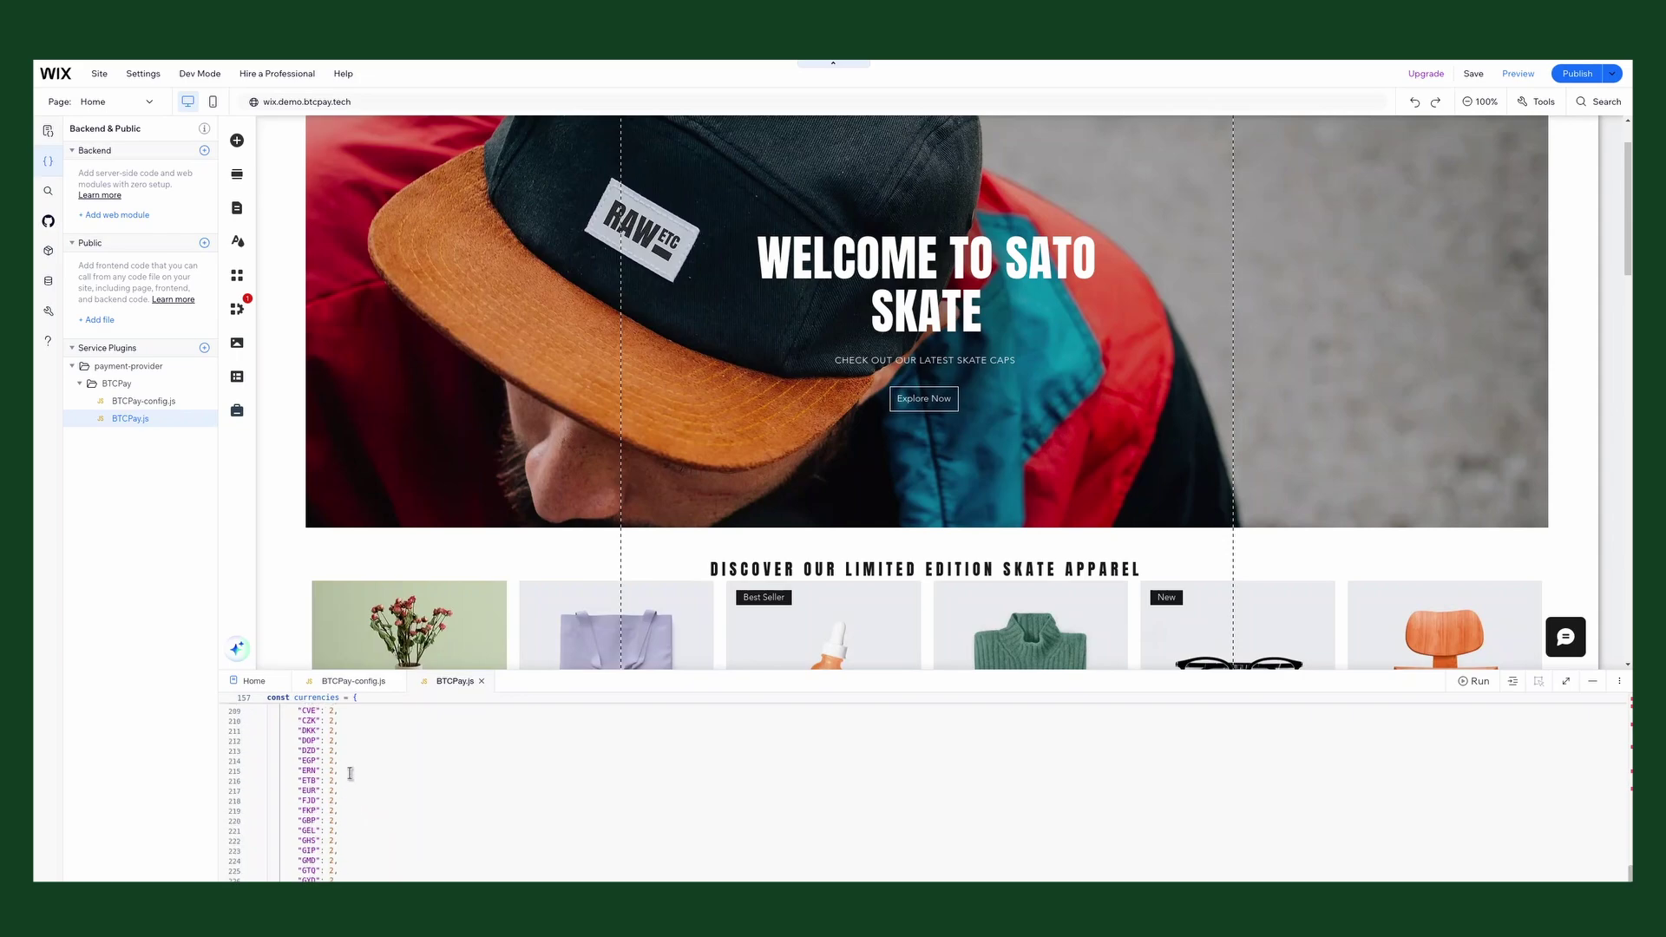
scroll(352, 768, "up", 4)
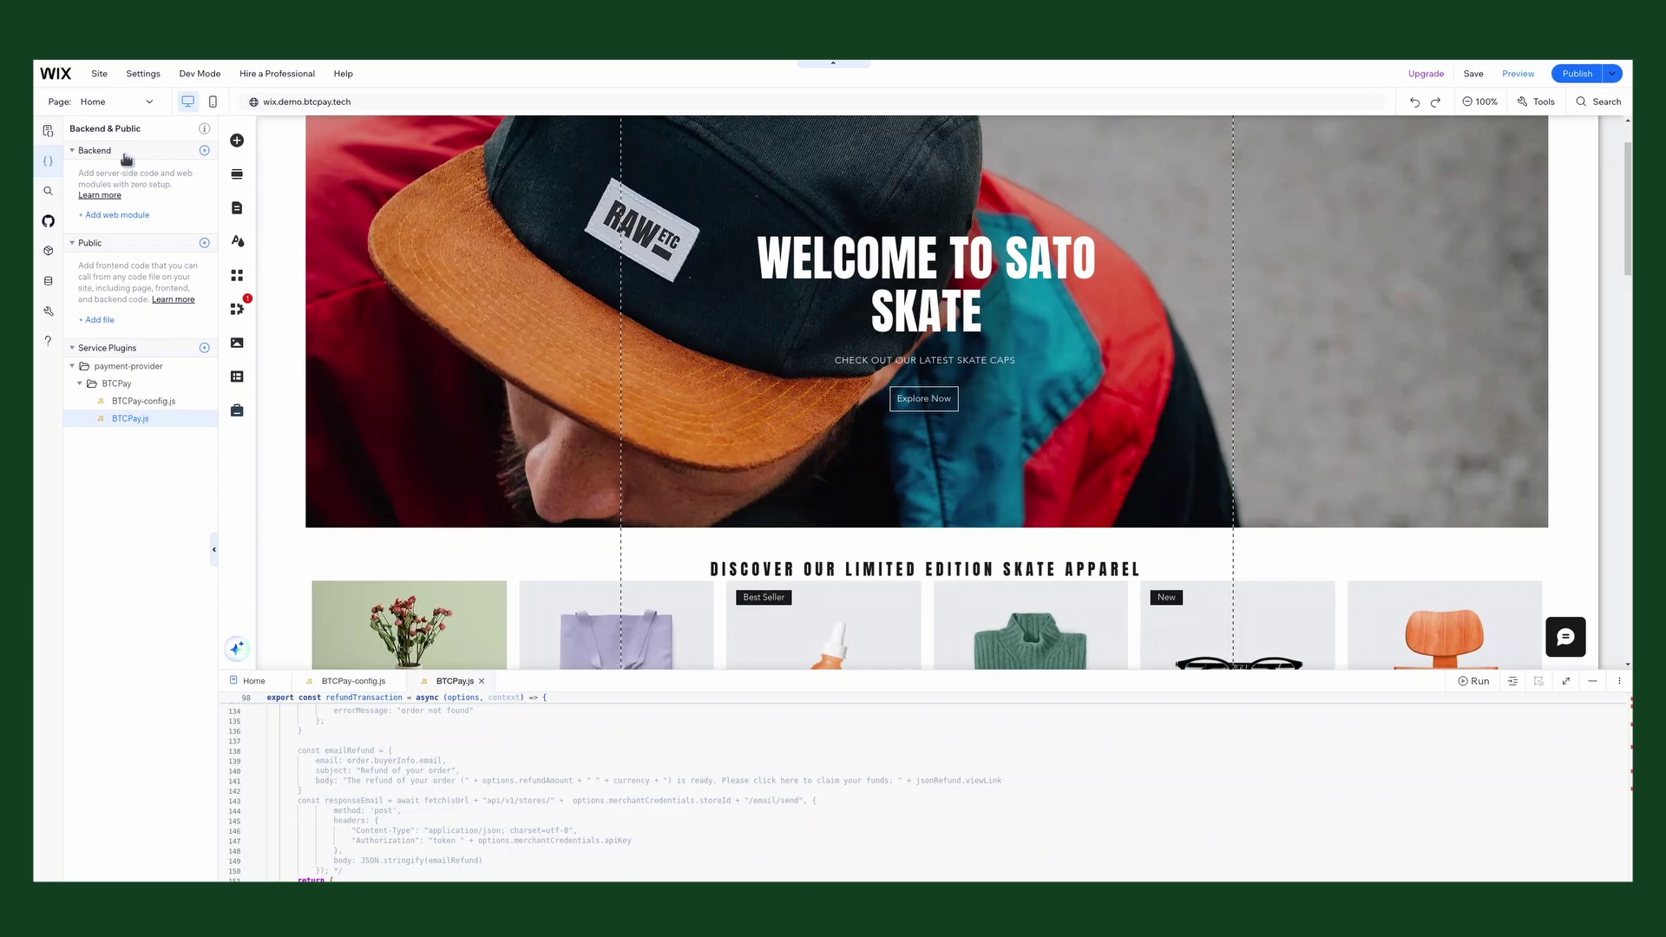
- Create a backend http-functions.js file via the 'Expose site API' option
left_click(205, 151)
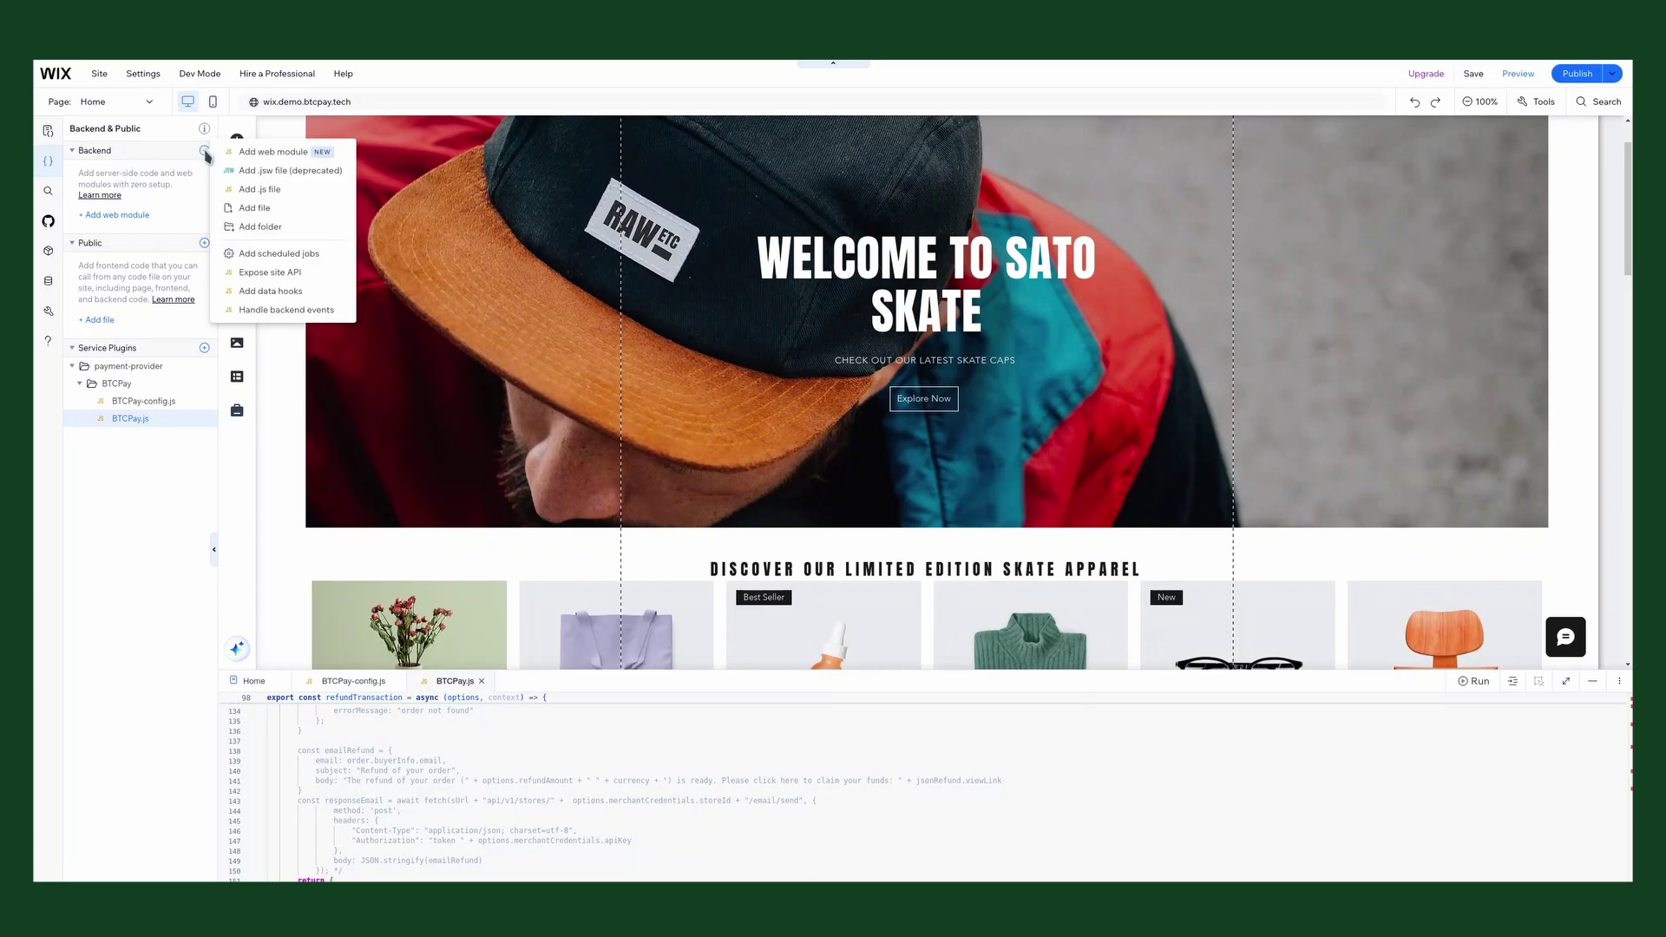
left_click(259, 274)
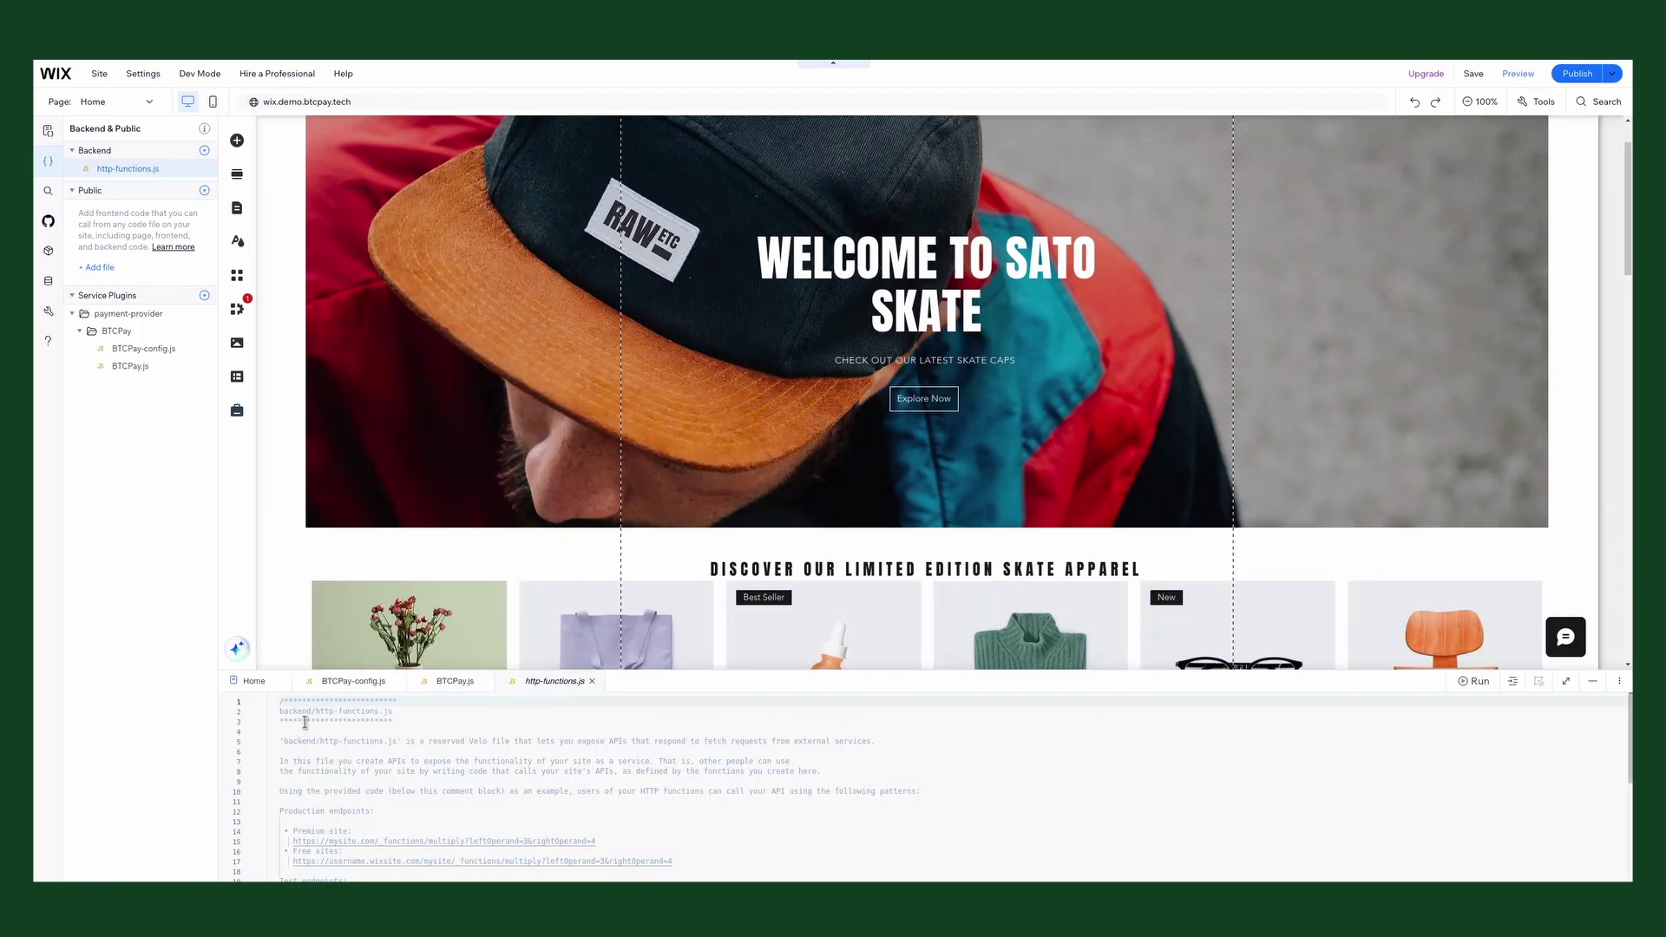
- Select and delete all the default template comments in http-functions.js
left_click(360, 735)
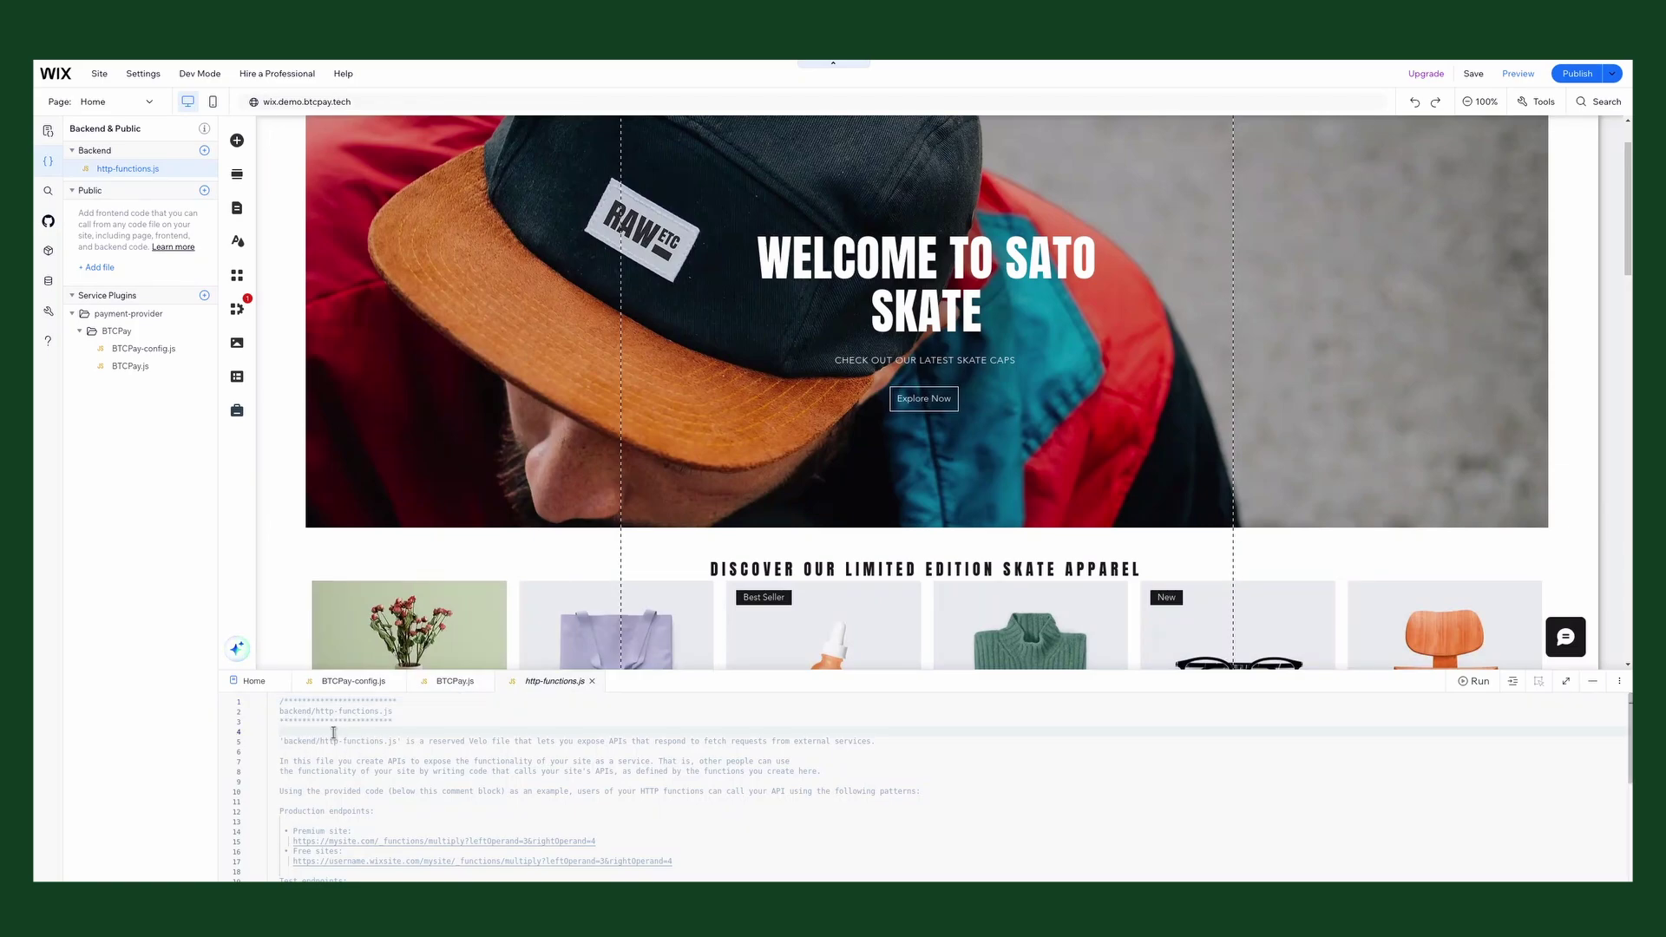
left_click(357, 761)
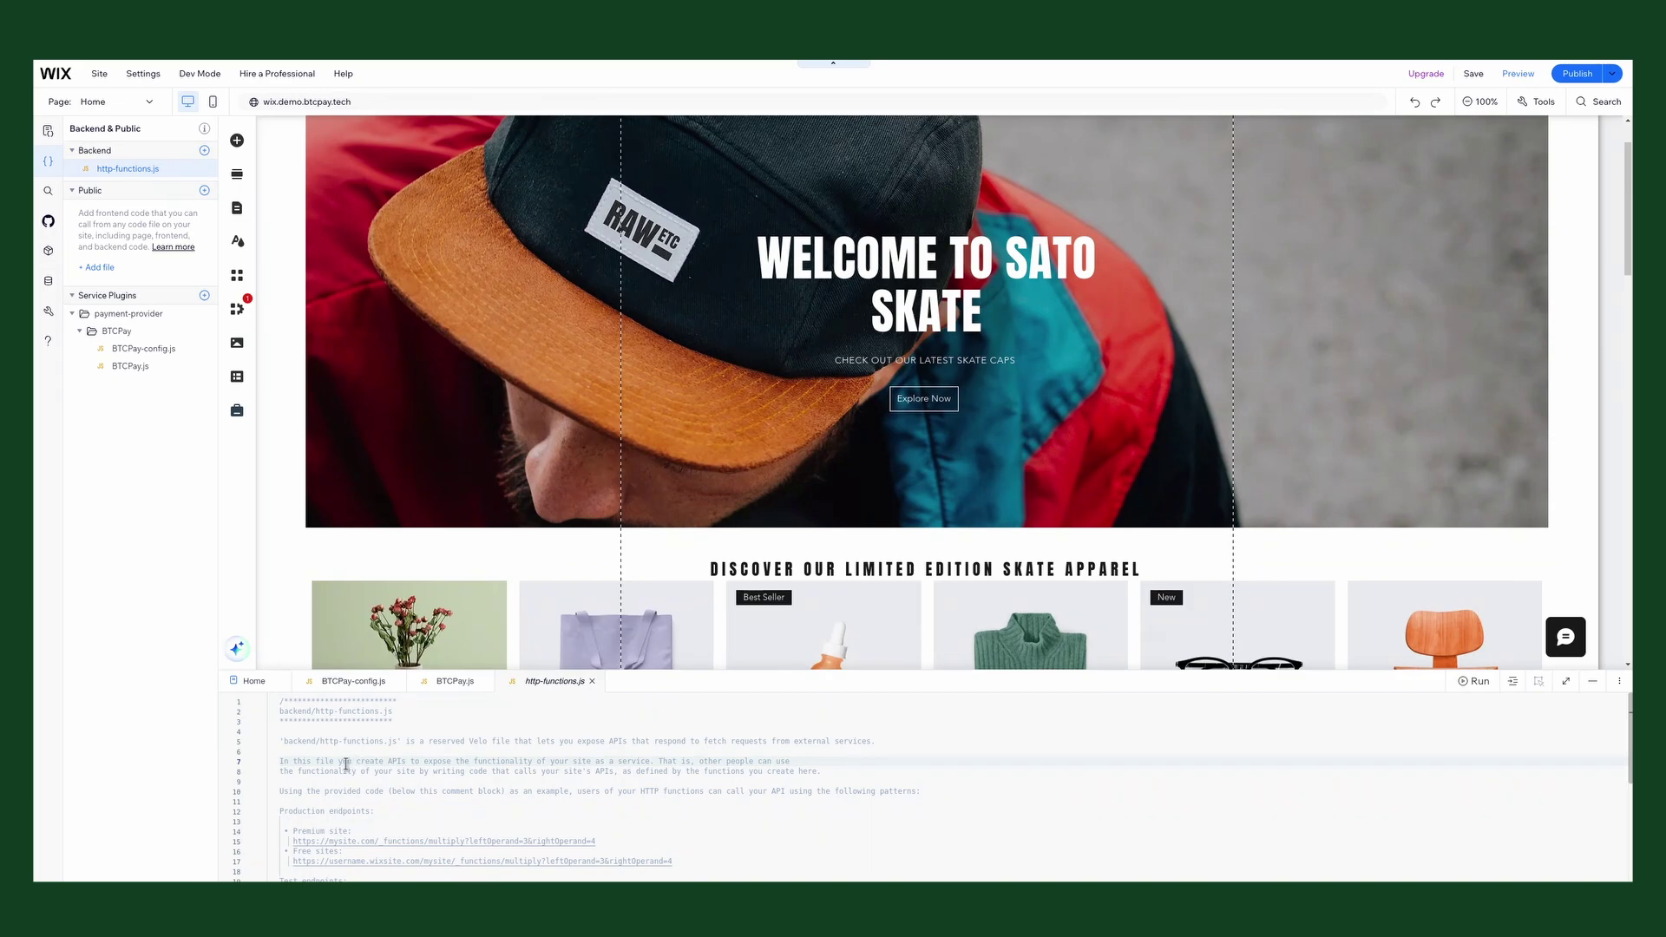
key("ctrl+a")
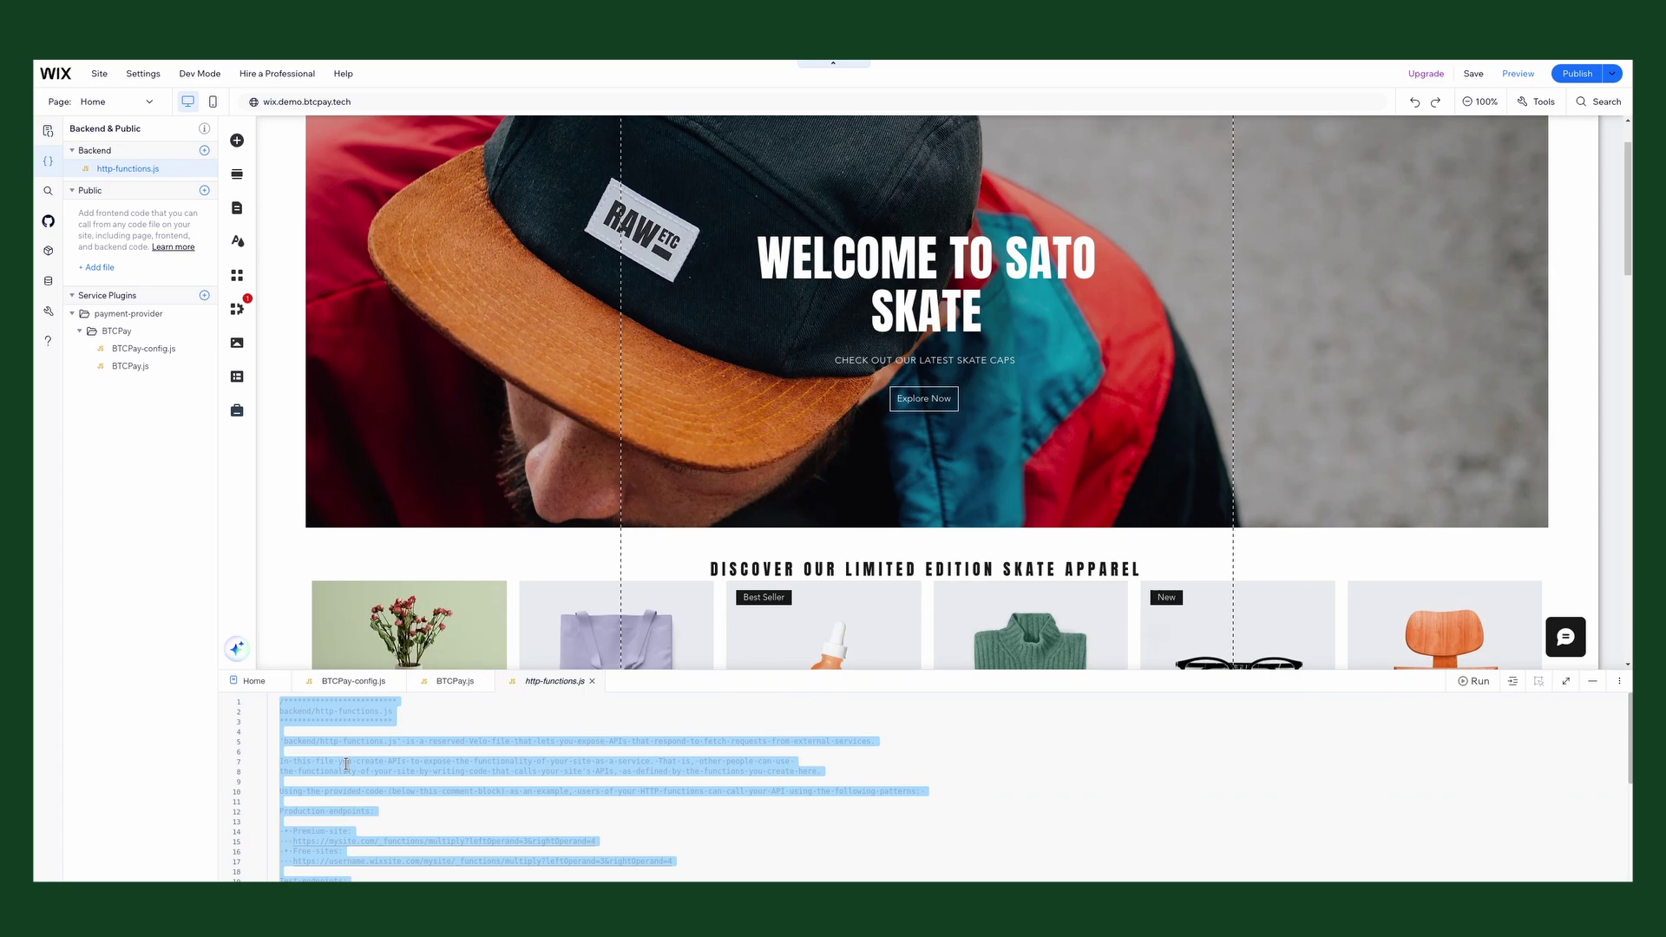
key("BackSpace")
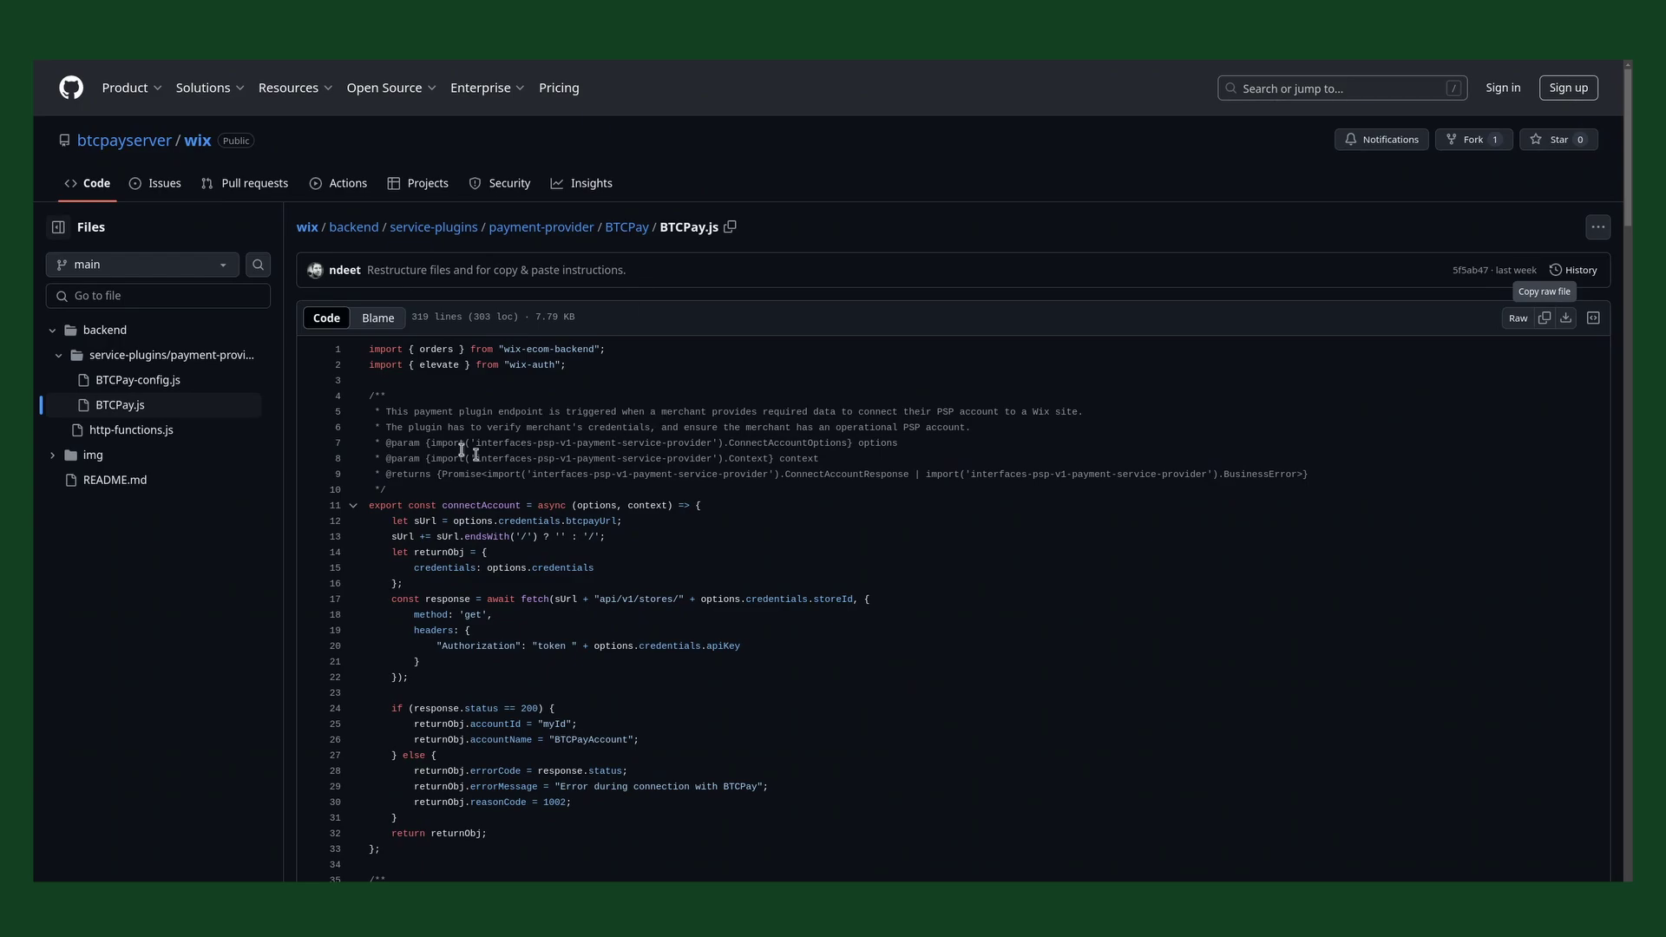
- Copy the raw contents of the repository's 67-line http-functions.js
left_click(115, 431)
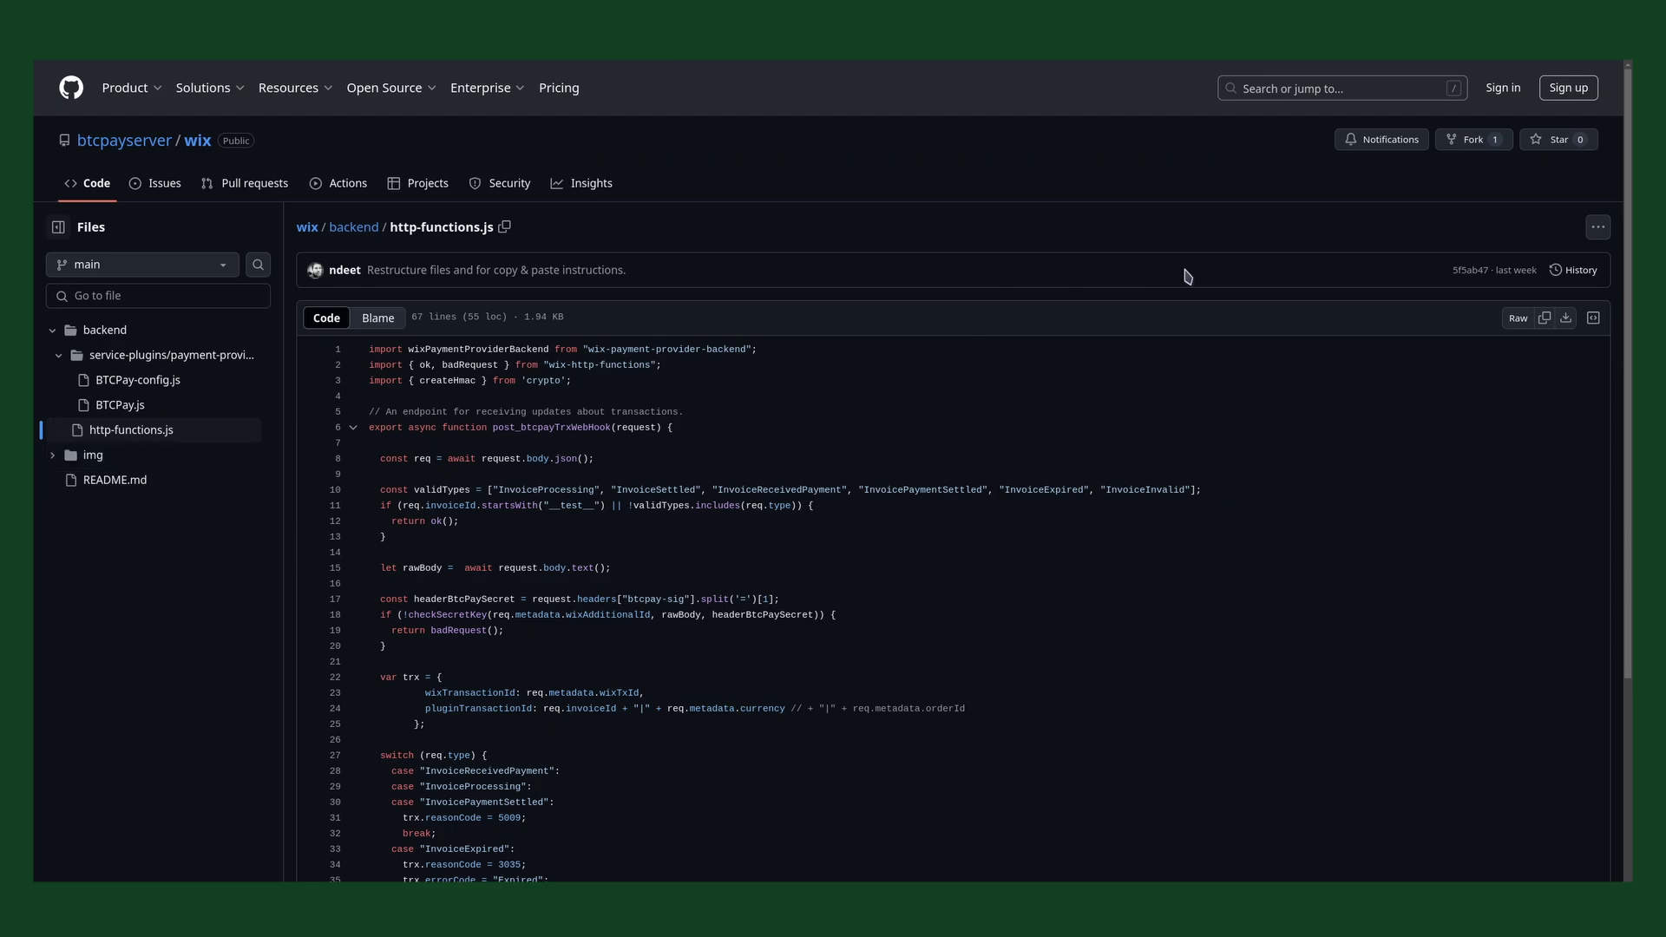
left_click(1544, 321)
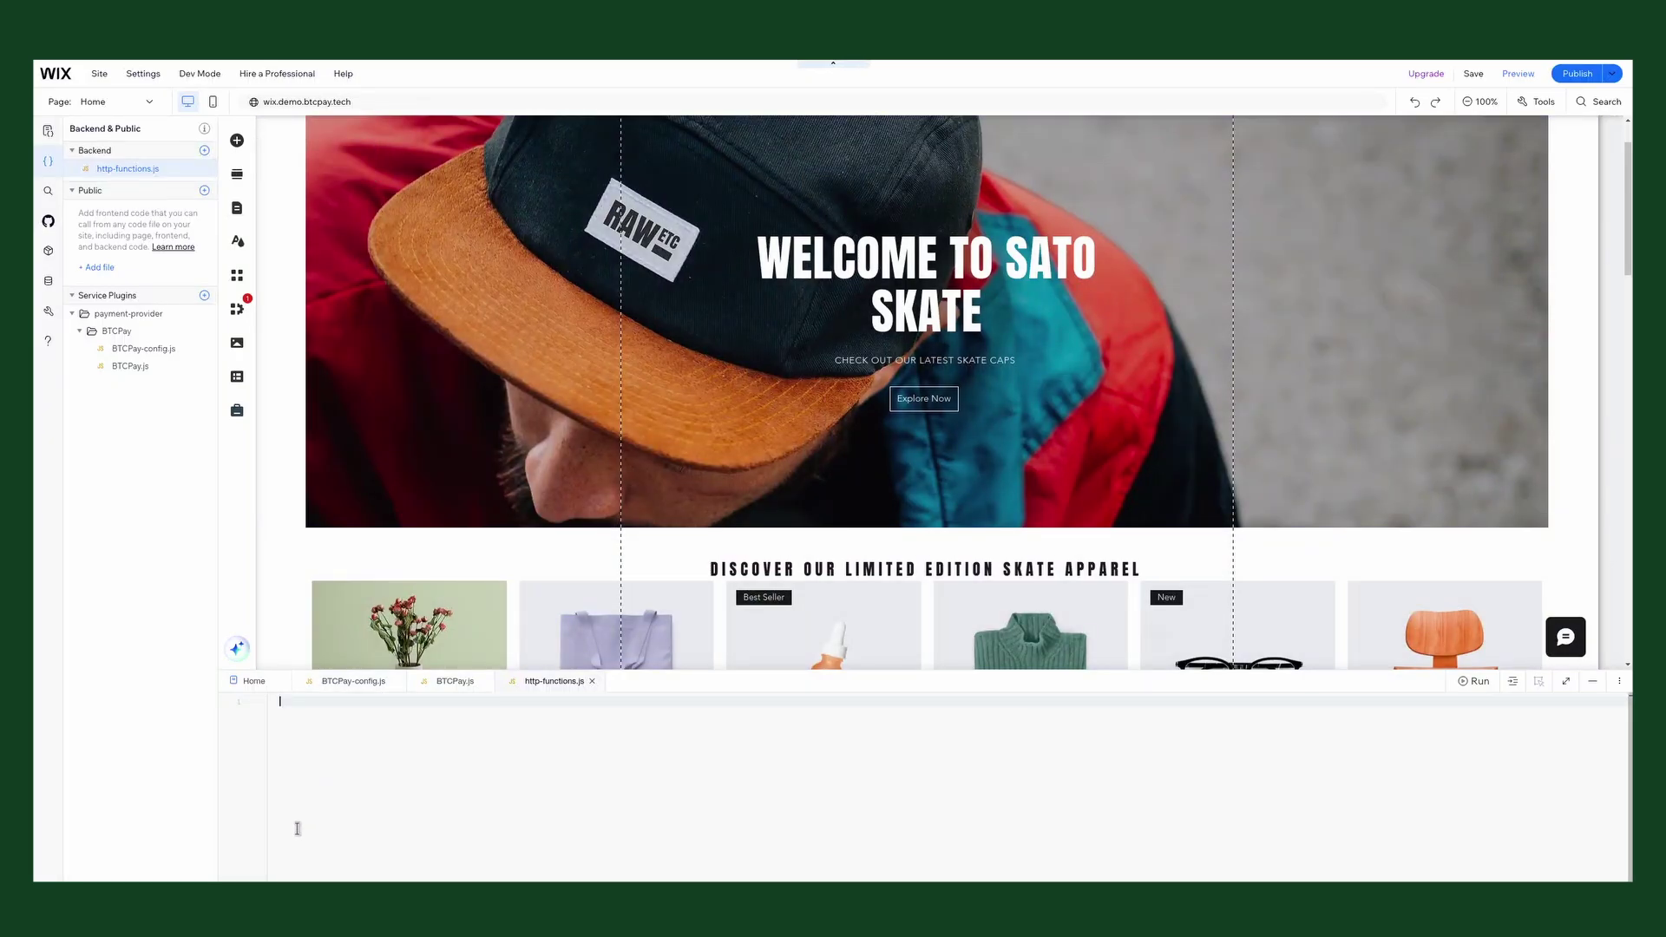
- Paste the BTCPay code with post_btcpayTrxWebHook and post_updateRefund endpoints into http-functions.js
key("ctrl+v")
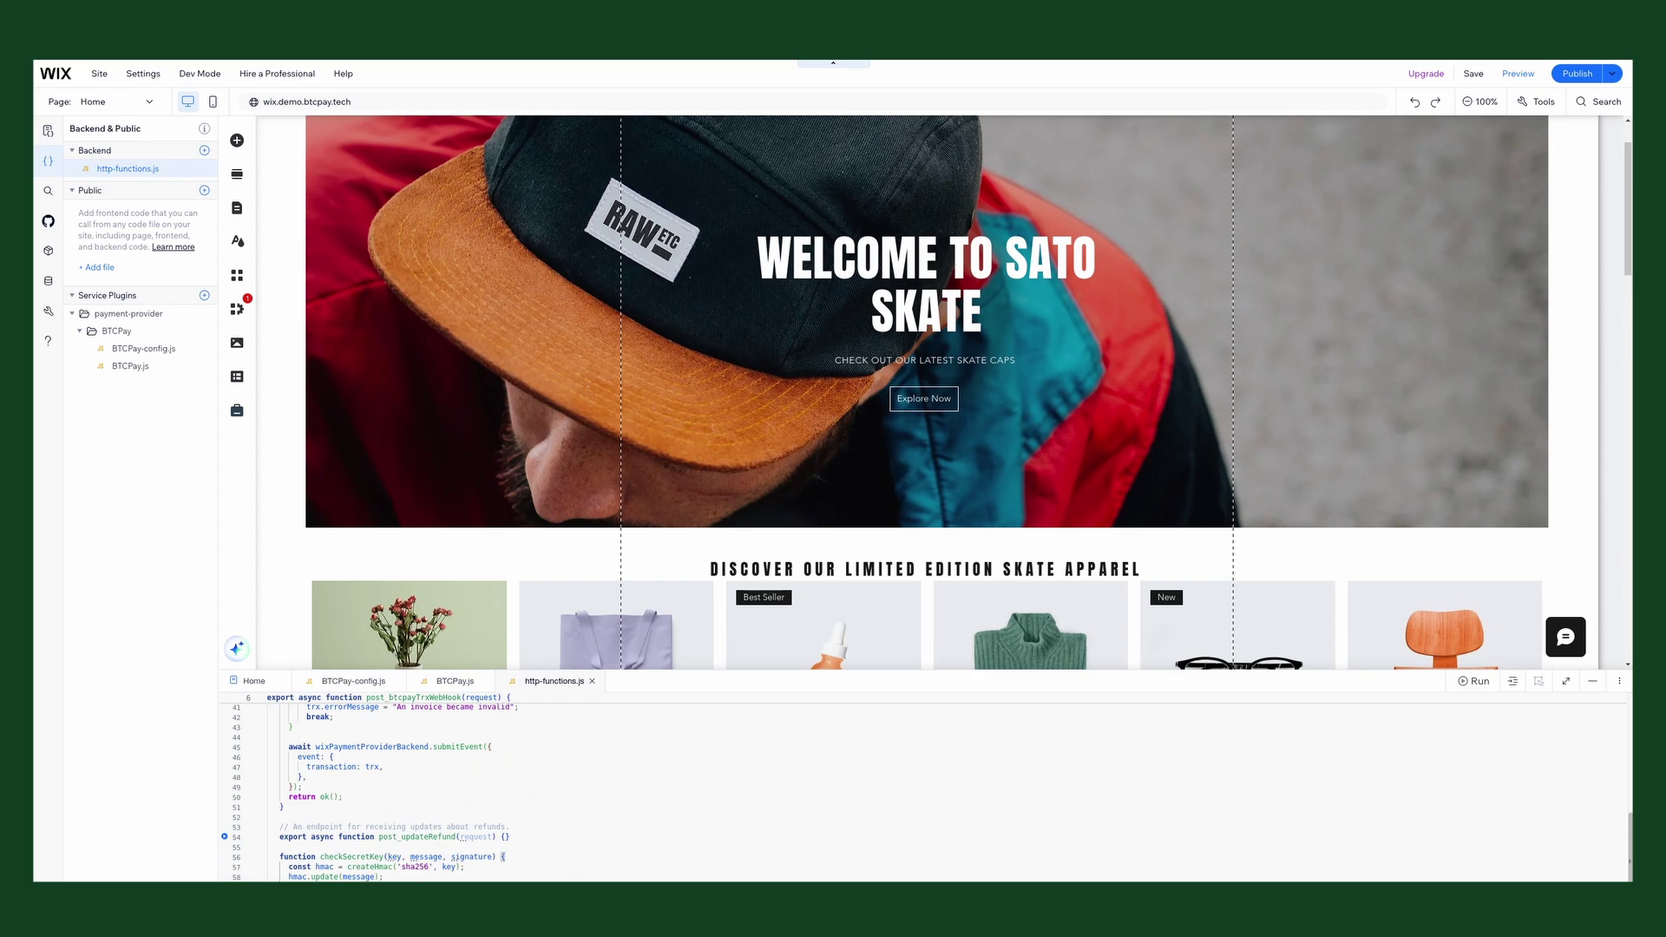
scroll(924, 790, "down", 1)
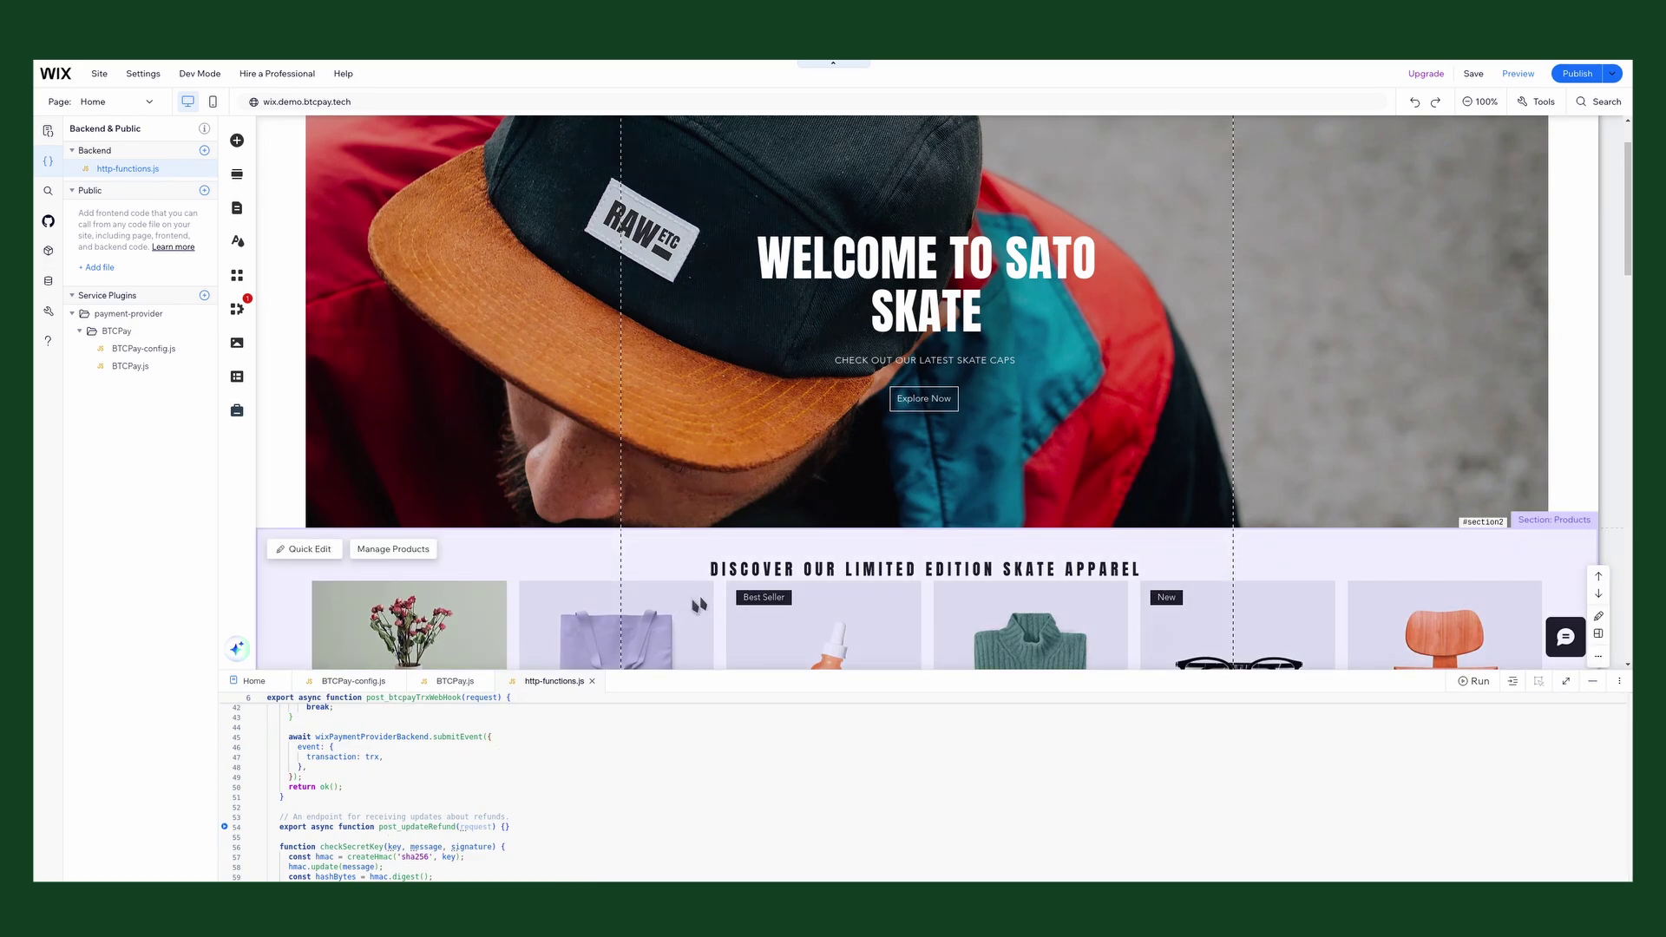
- Publish the site, dismissing the congratulations message and declining mobile editing
mouse_move(1578, 75)
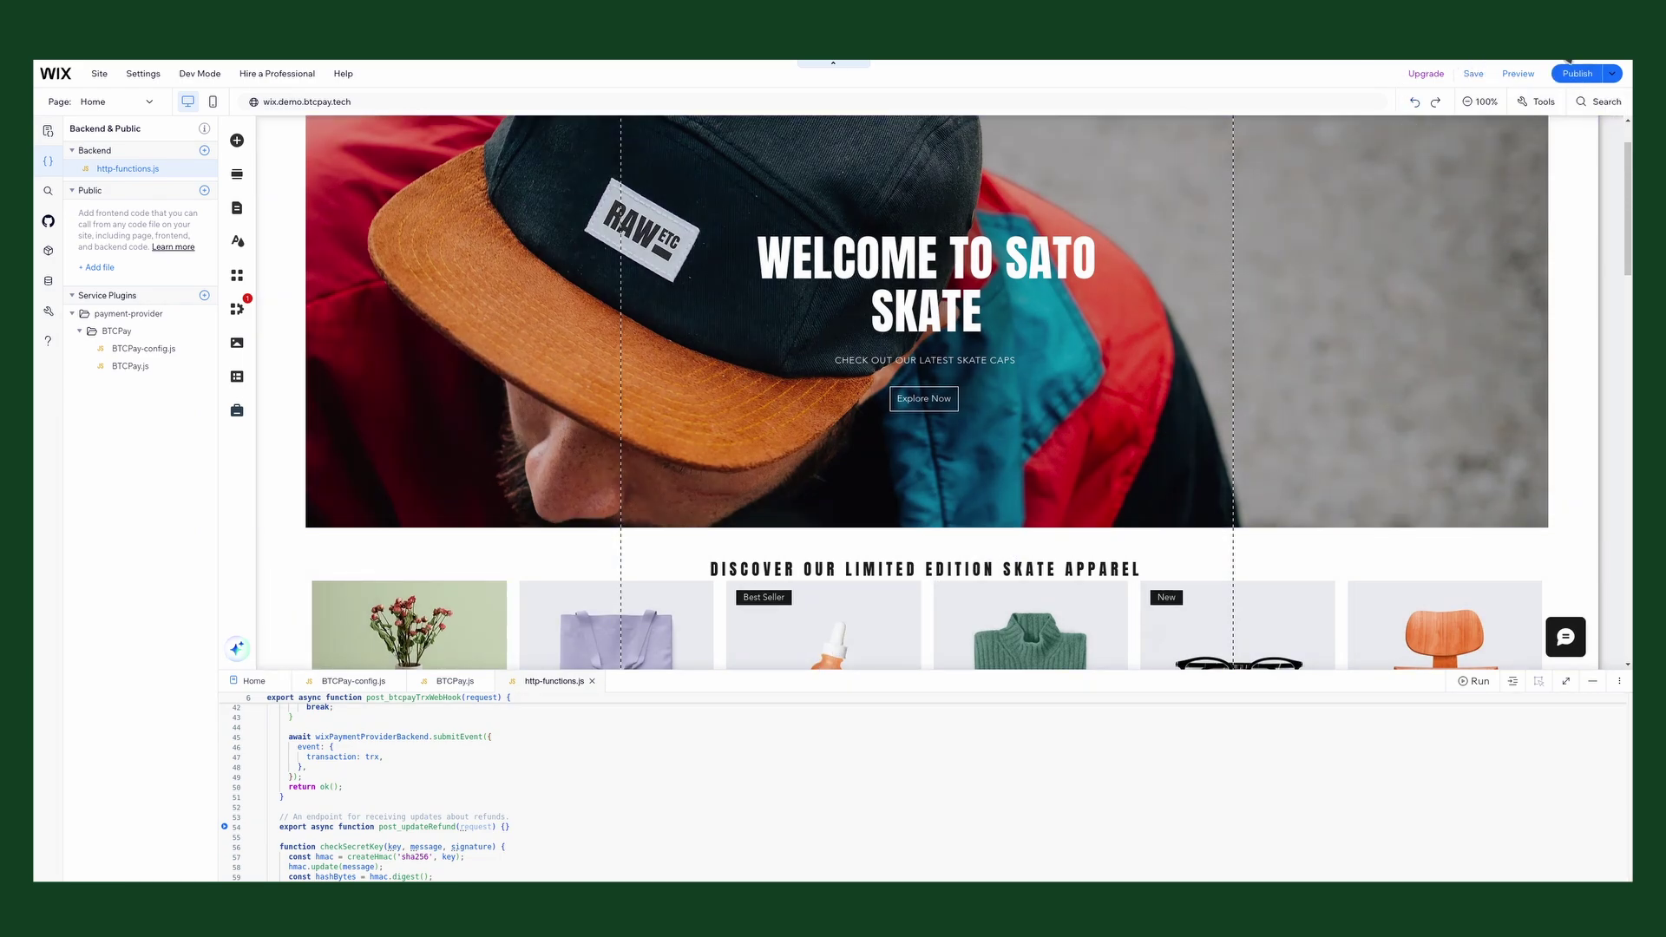
left_click(1578, 73)
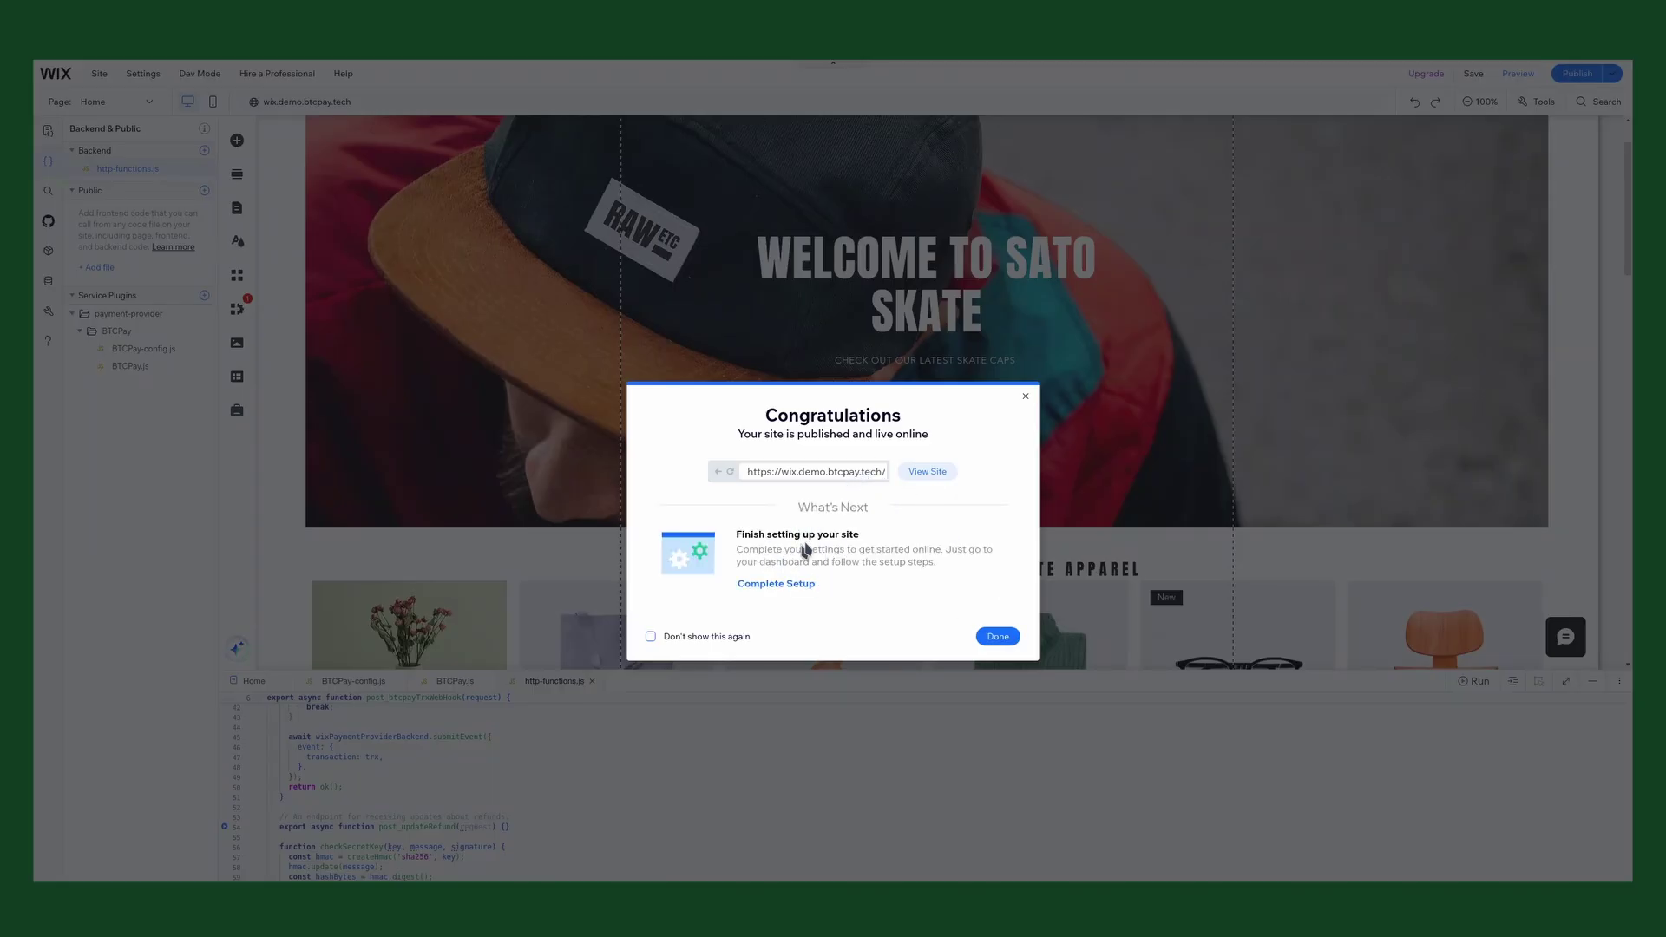
left_click(998, 638)
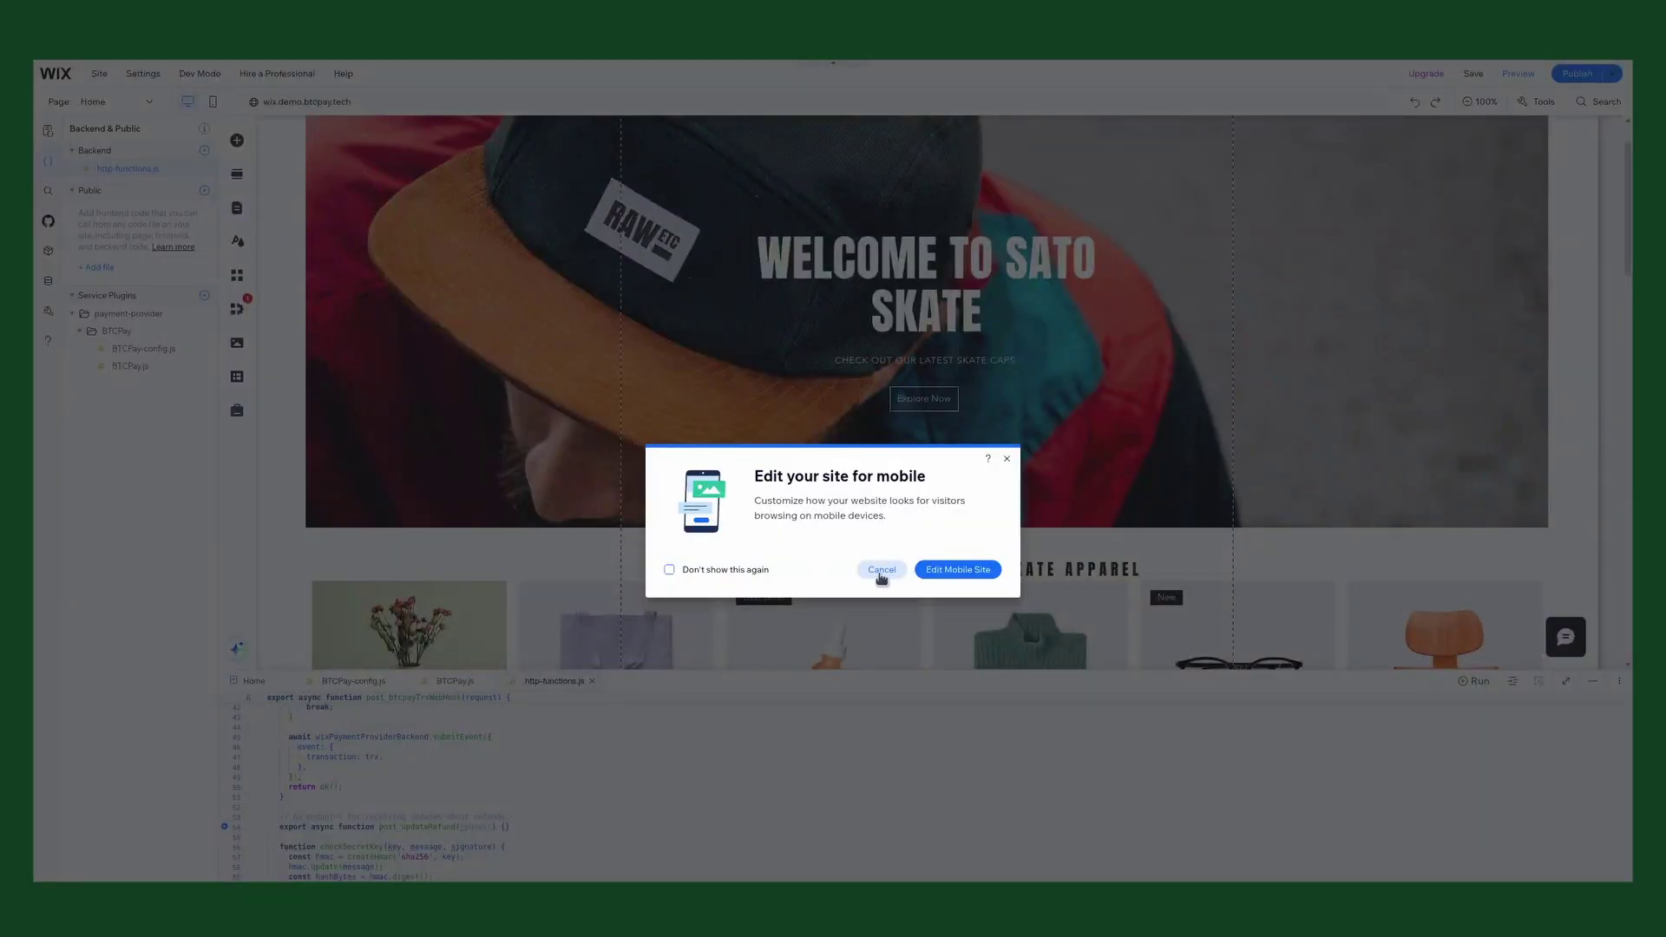
left_click(881, 570)
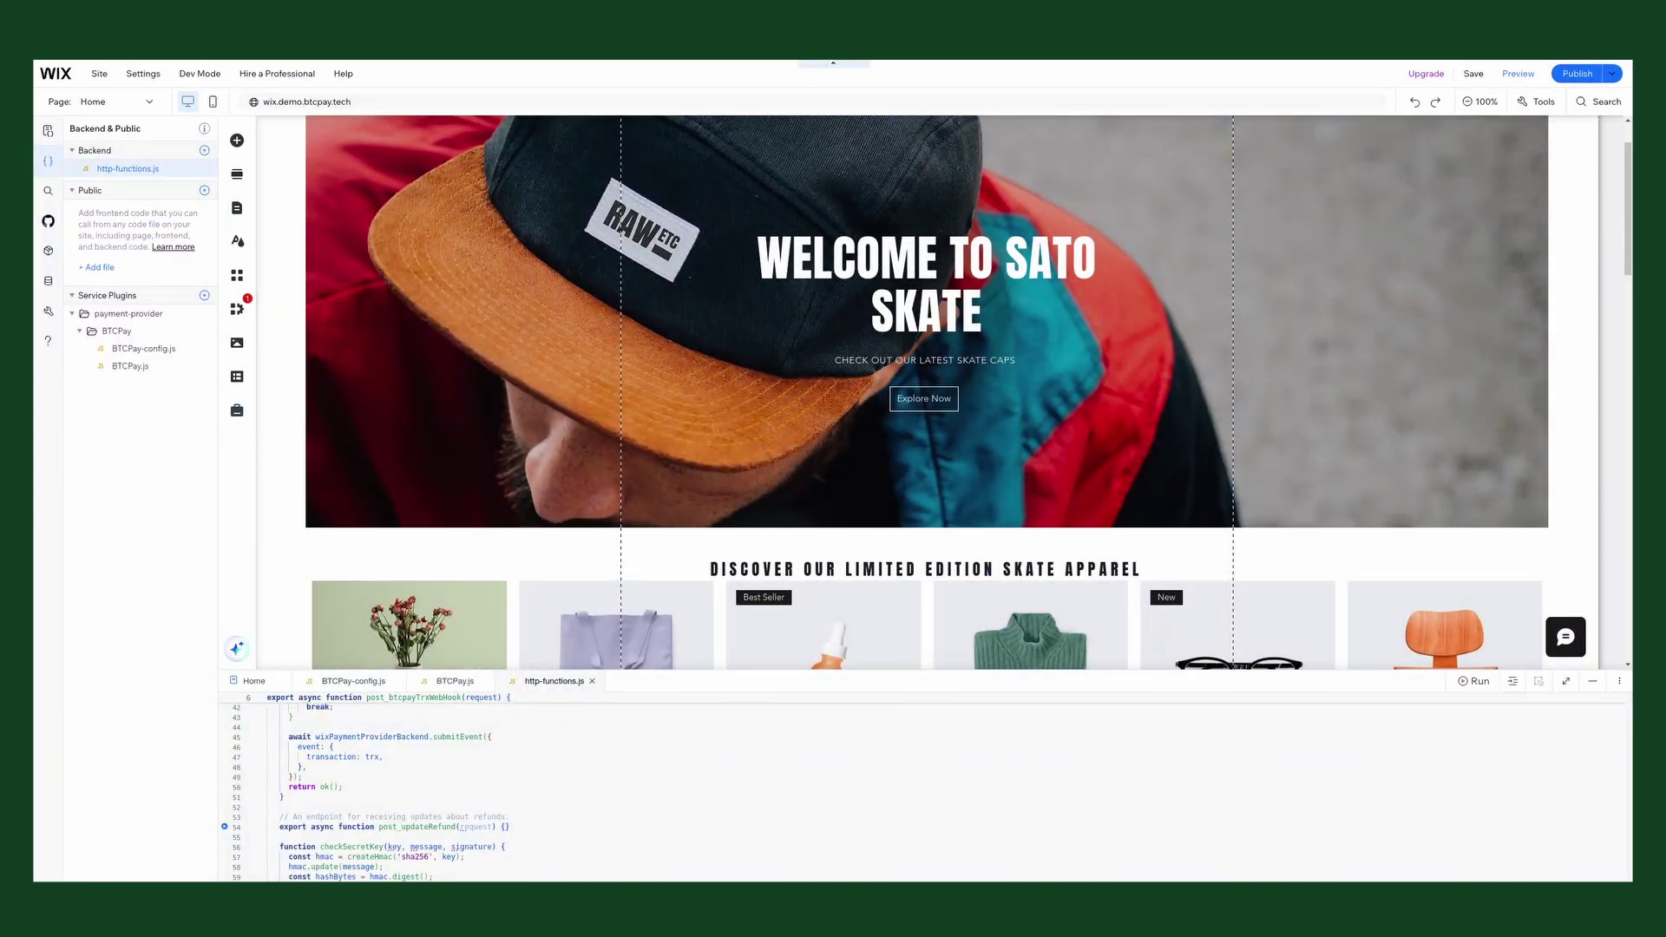
- Open the publishing options, then place the caret on the transaction: trx code line
left_click(1602, 76)
left_click(1612, 74)
left_click(1611, 75)
left_click(451, 756)
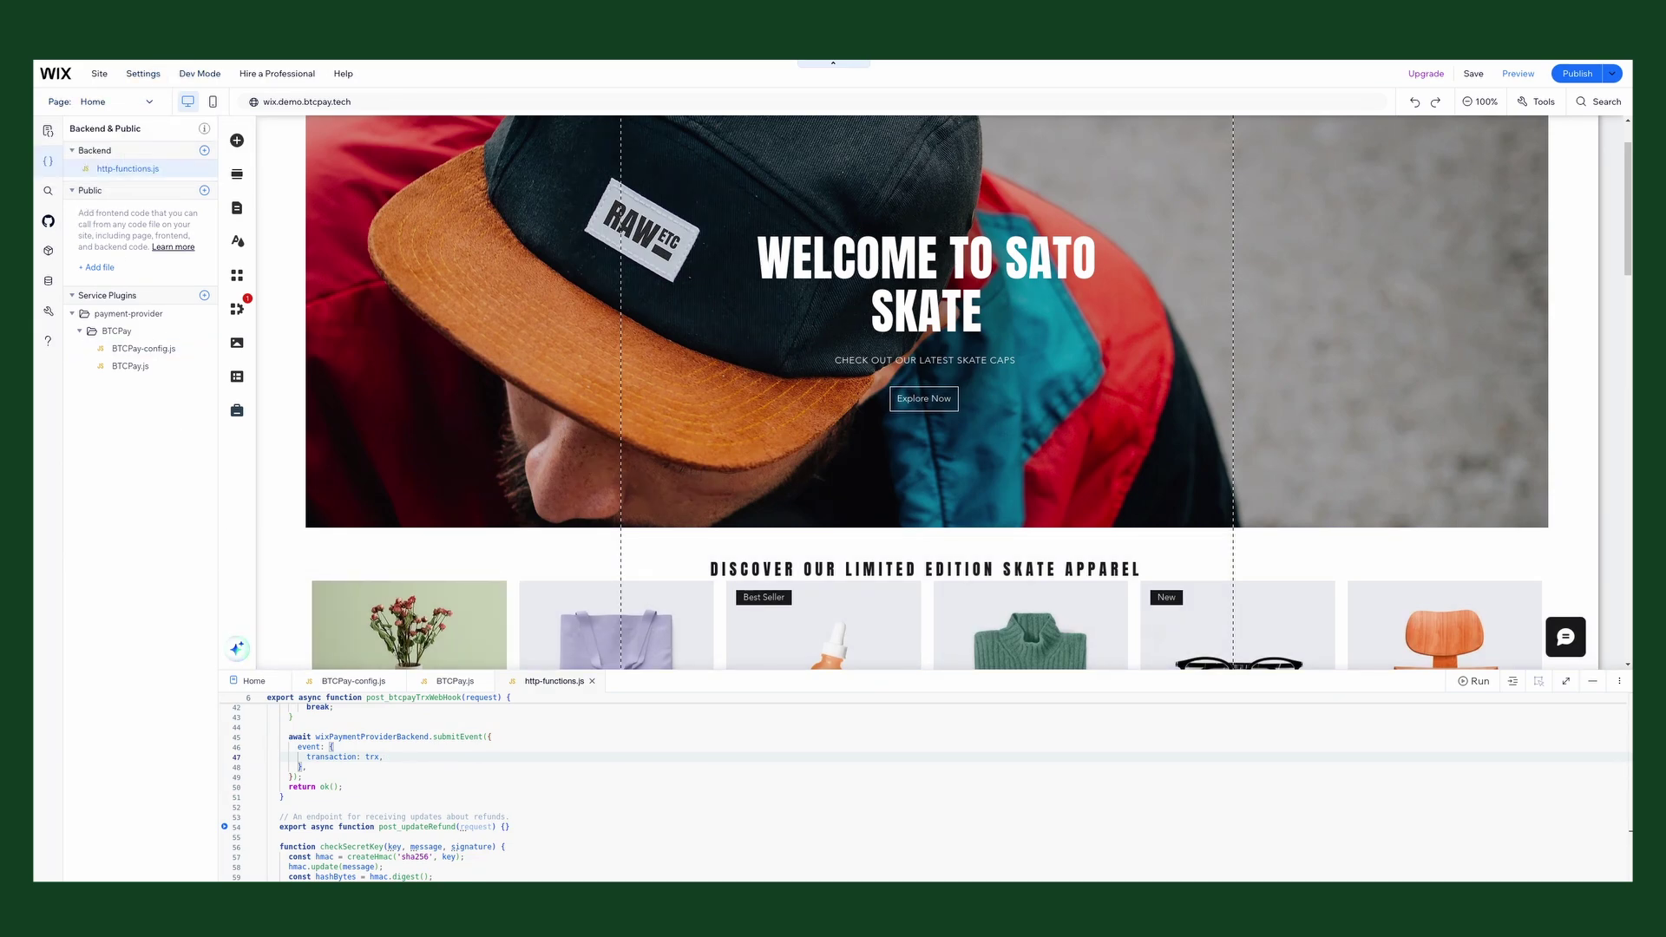
- From the site dashboard open Settings > Accept payments and confirm Austria as business location
left_click(55, 73)
left_click(149, 74)
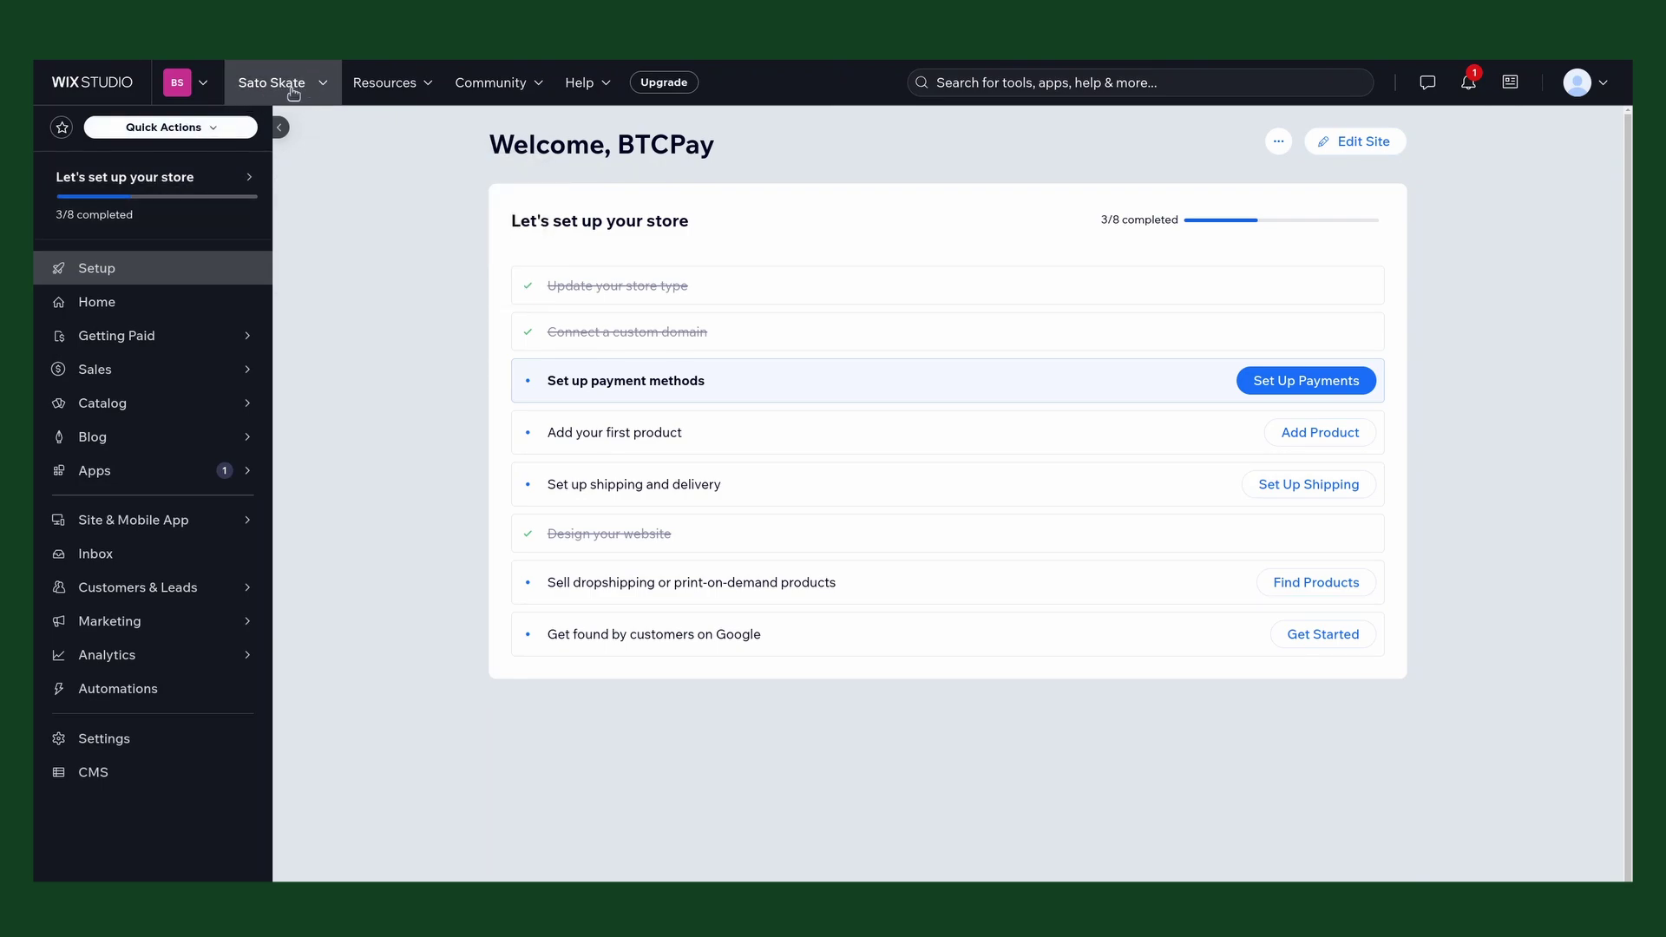
mouse_move(203, 673)
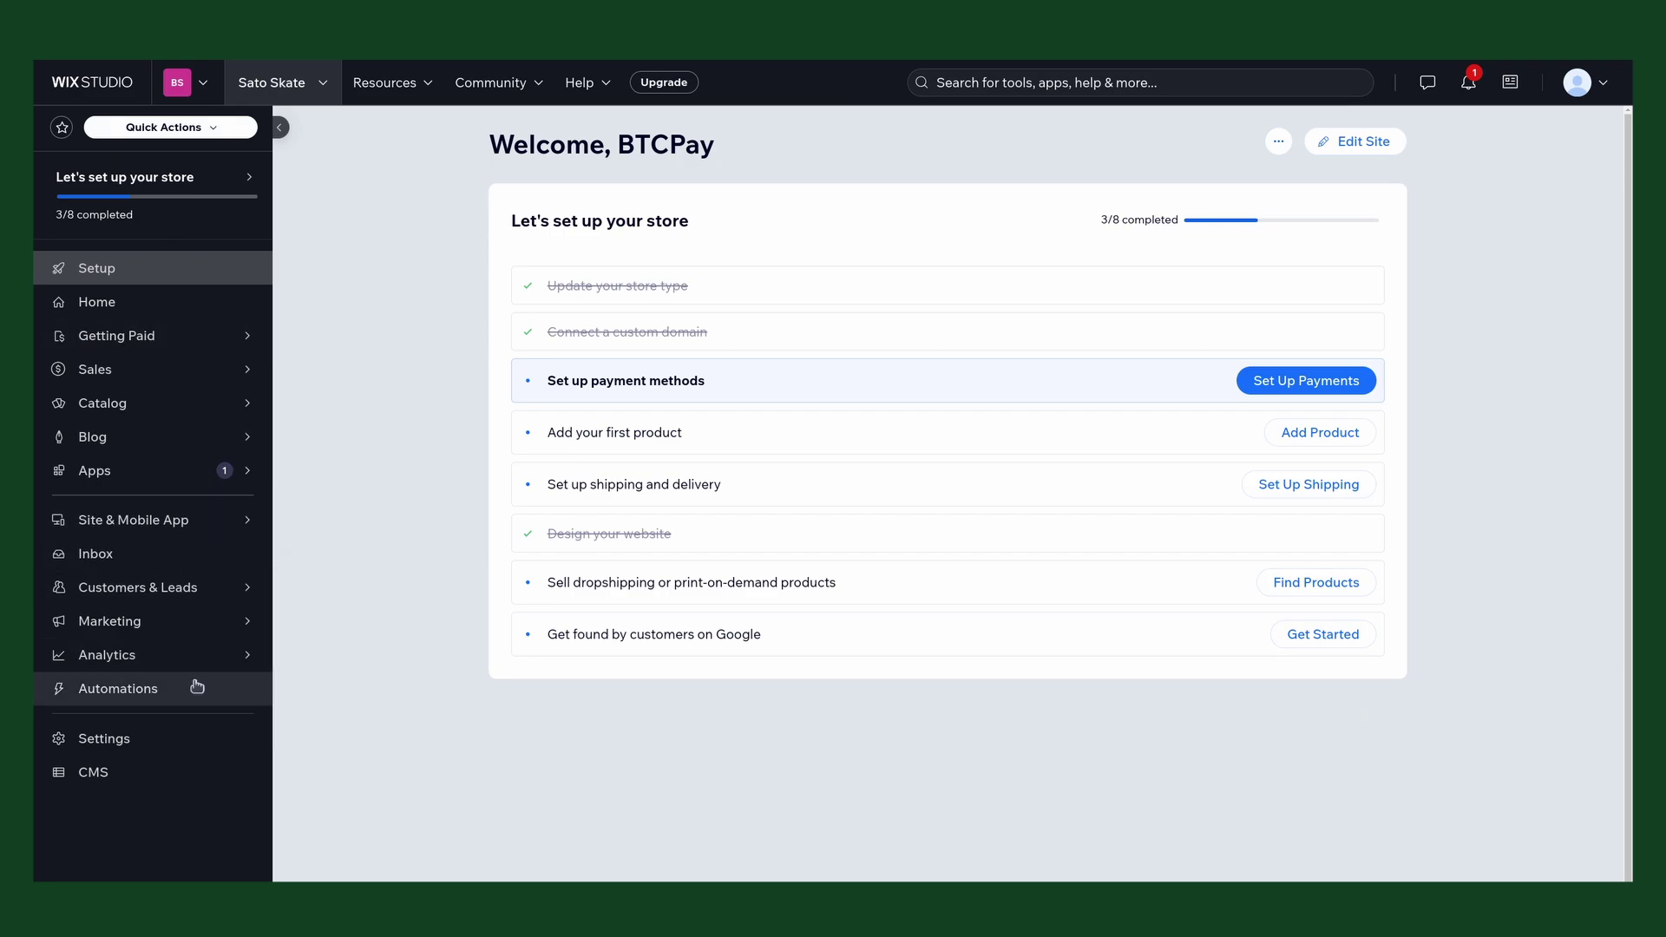
left_click(101, 745)
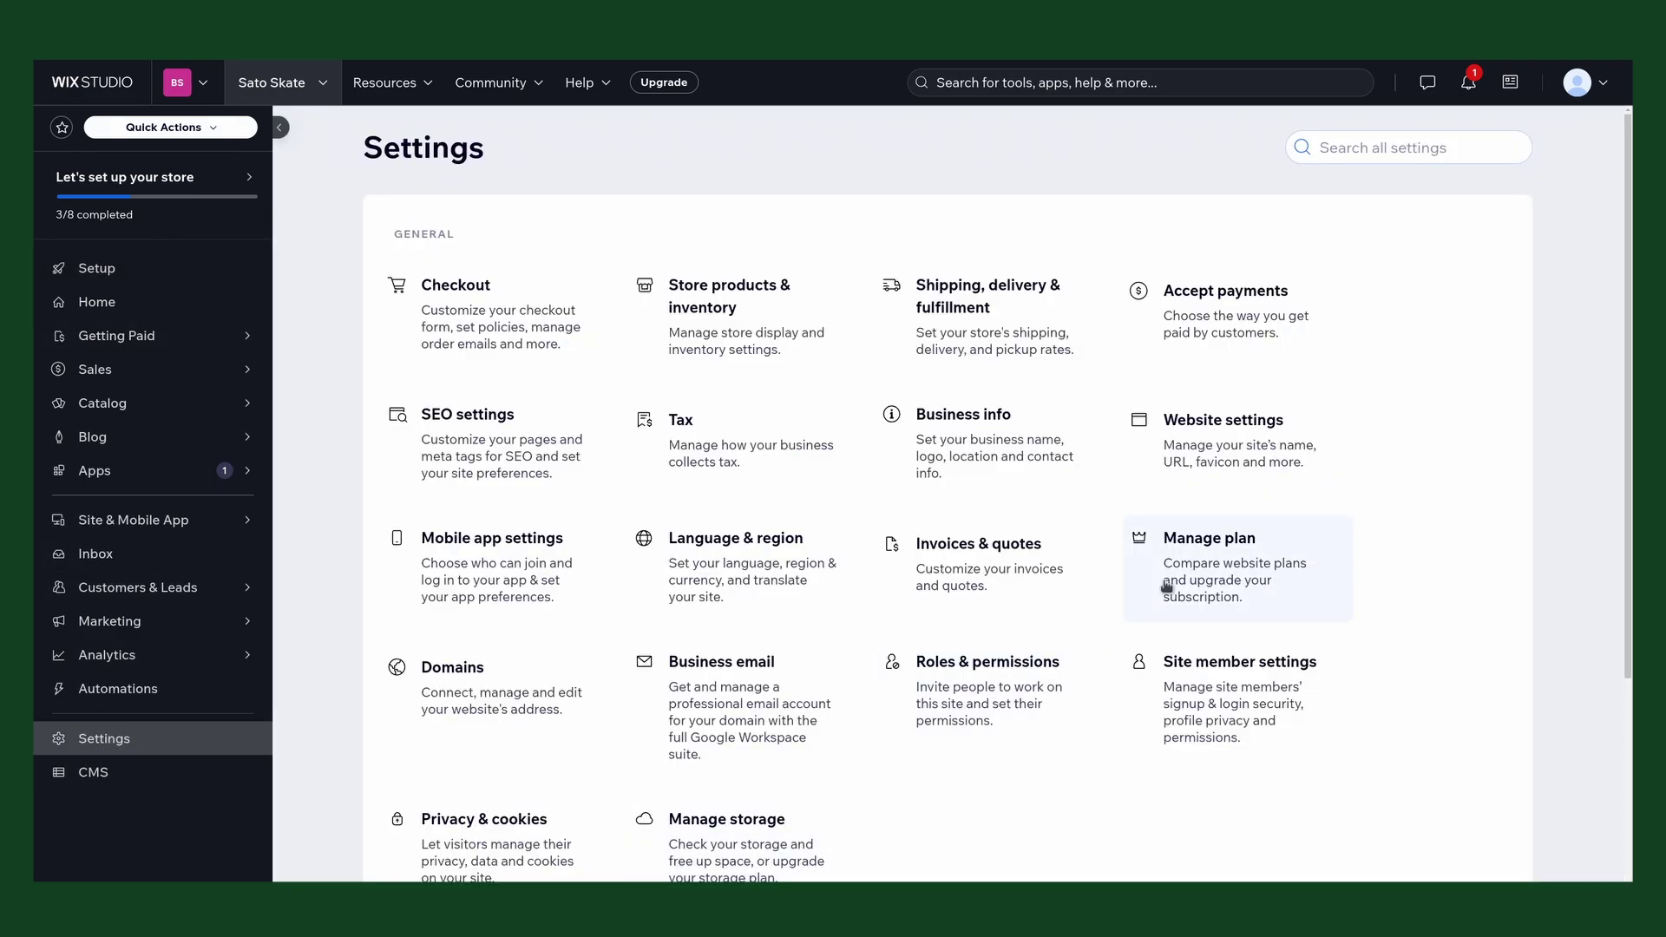
left_click(1182, 318)
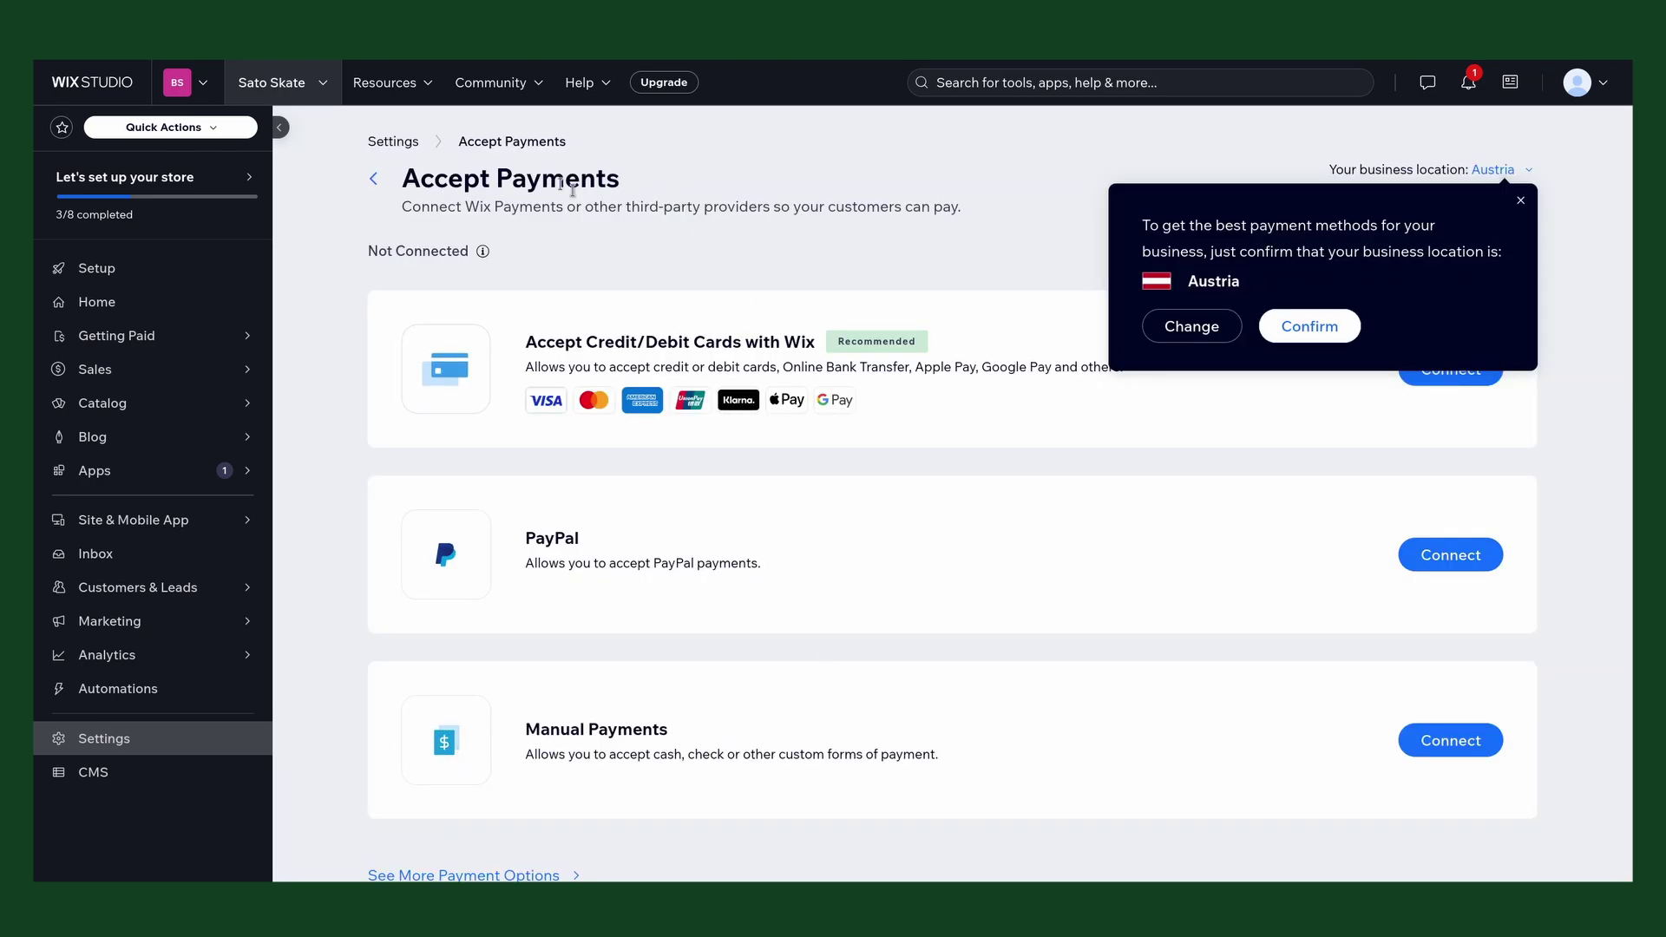
left_click(1287, 333)
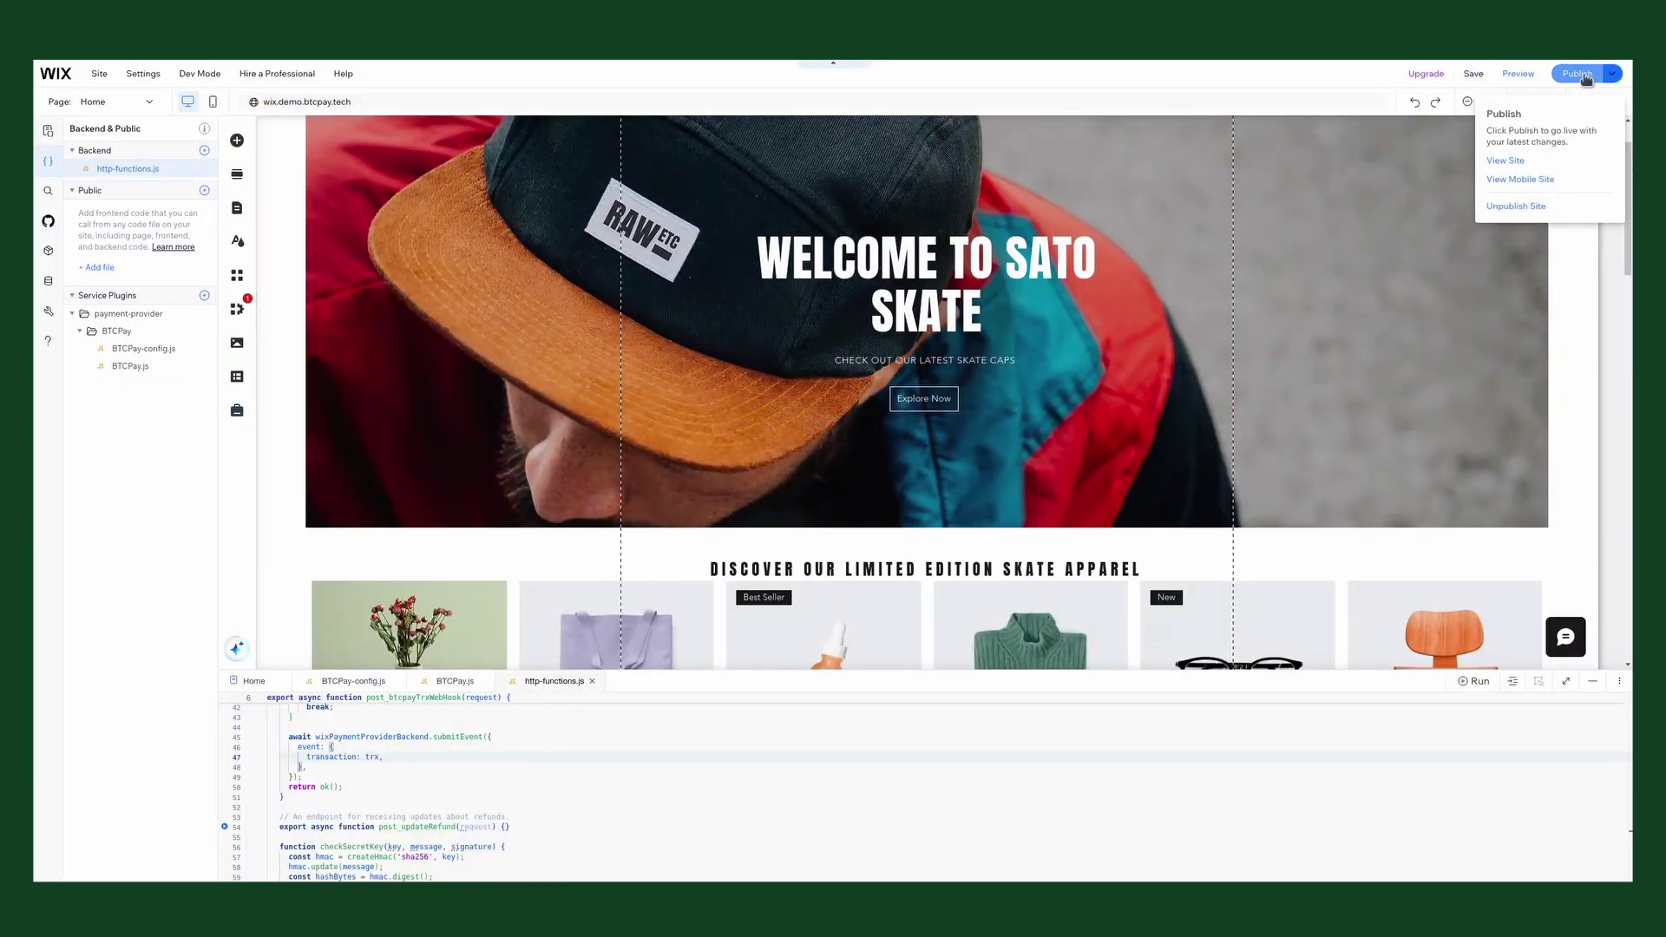
- Publish Sato Skate, then save and publish again, dismissing both published messages
left_click(1573, 75)
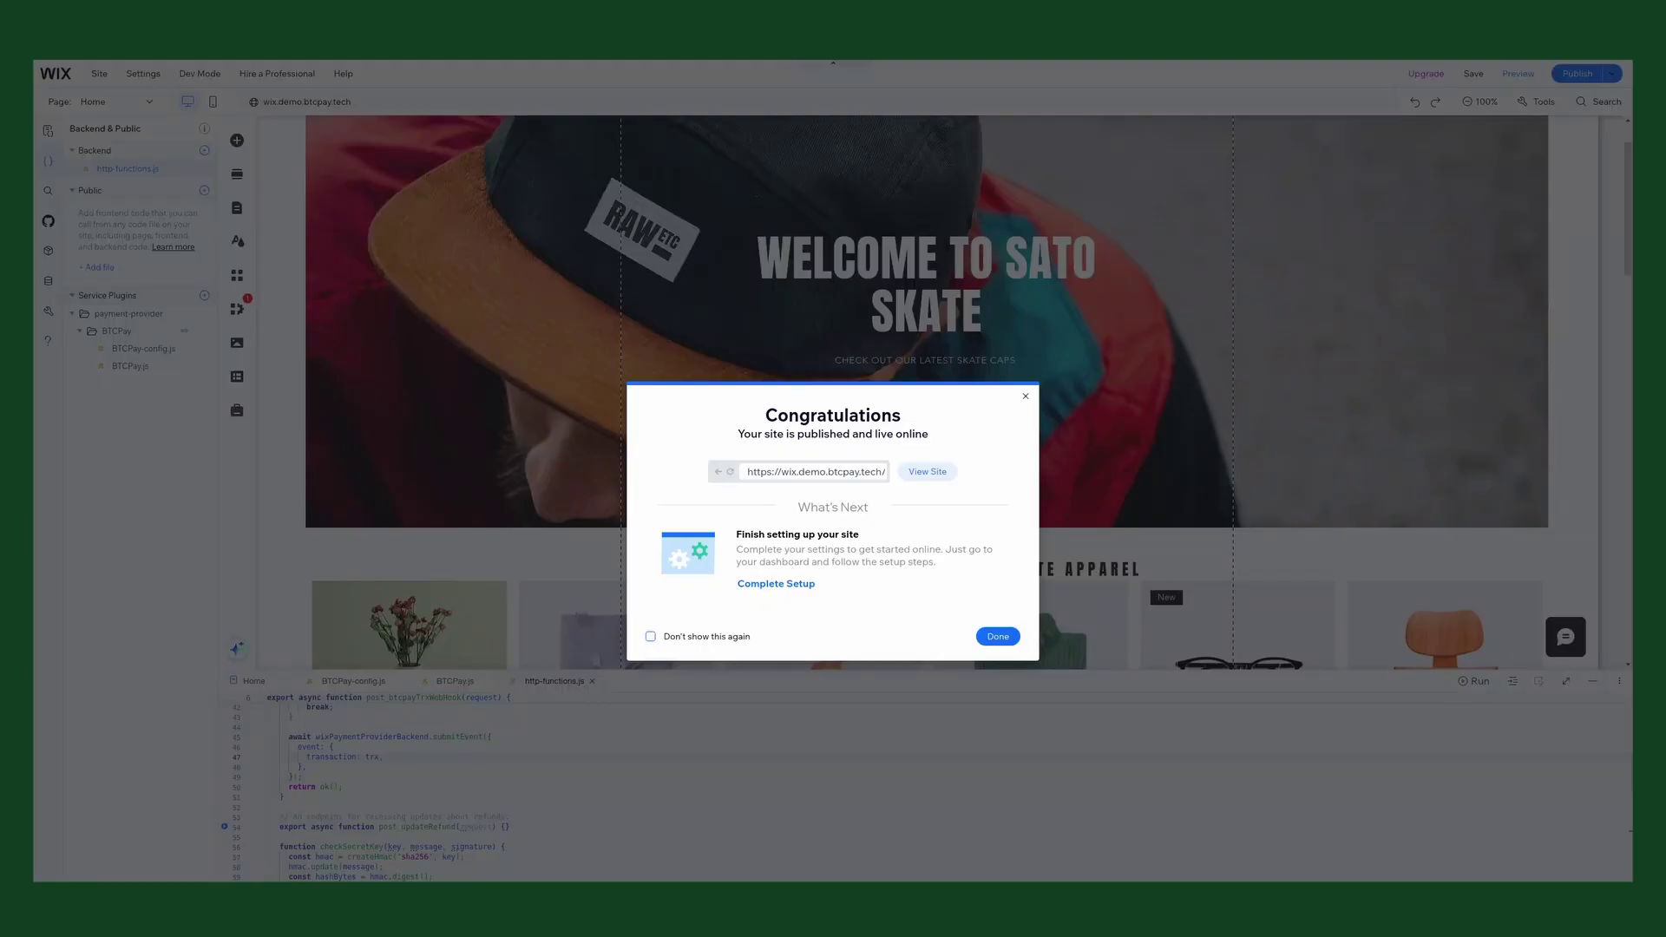
left_click(998, 636)
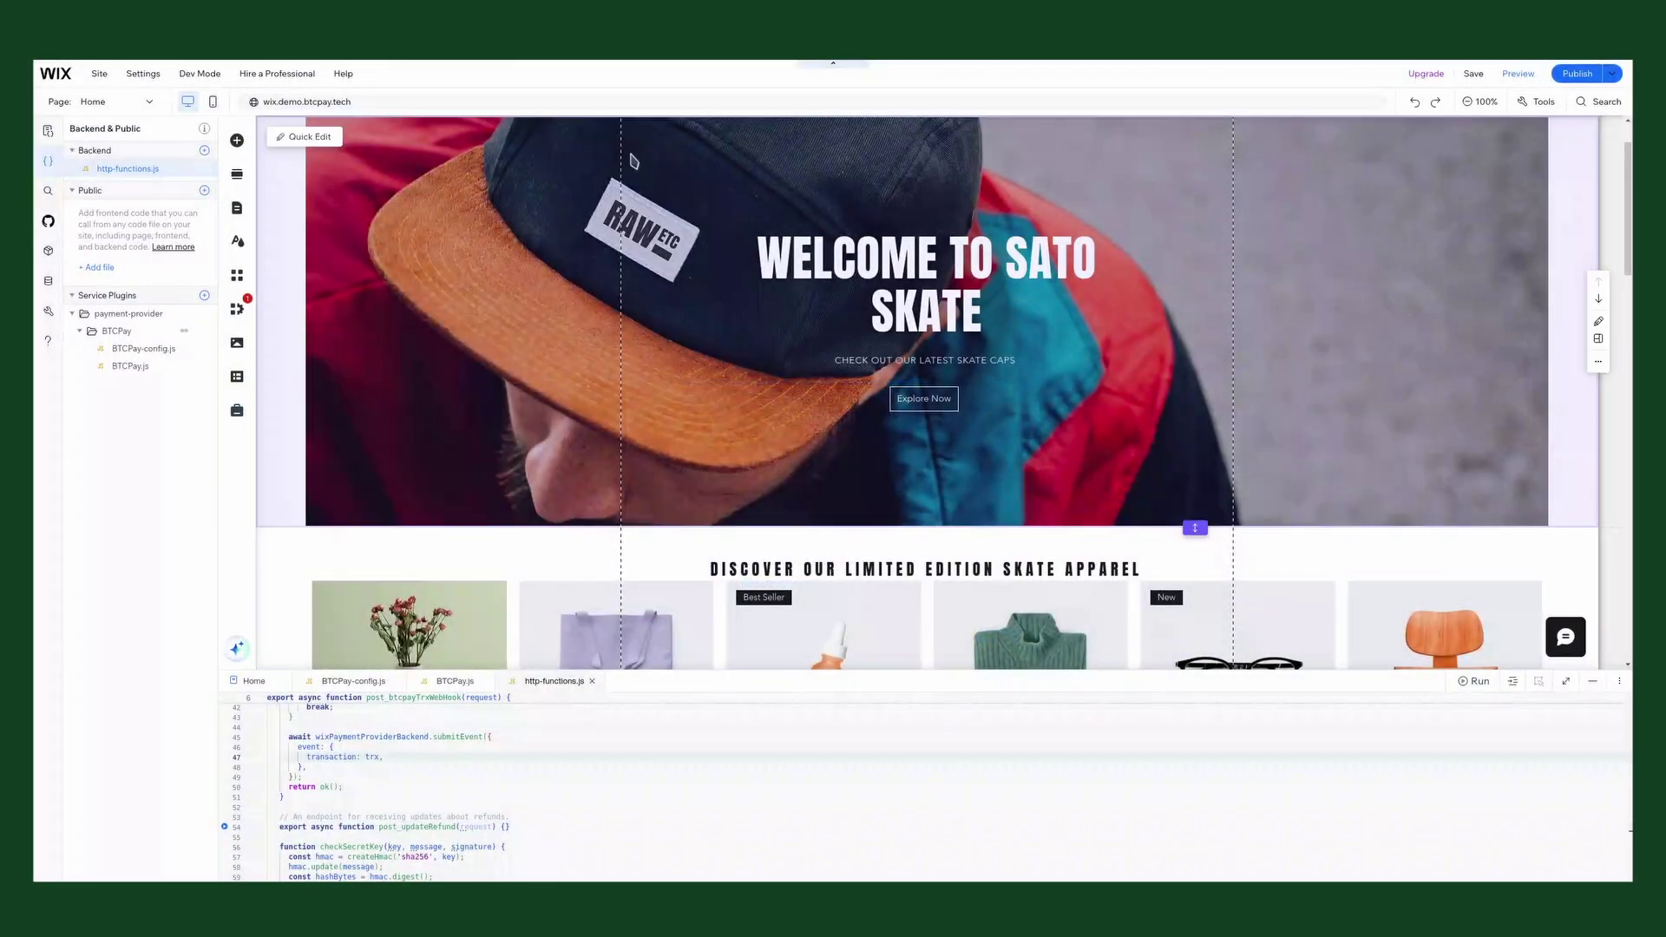
left_click(1475, 76)
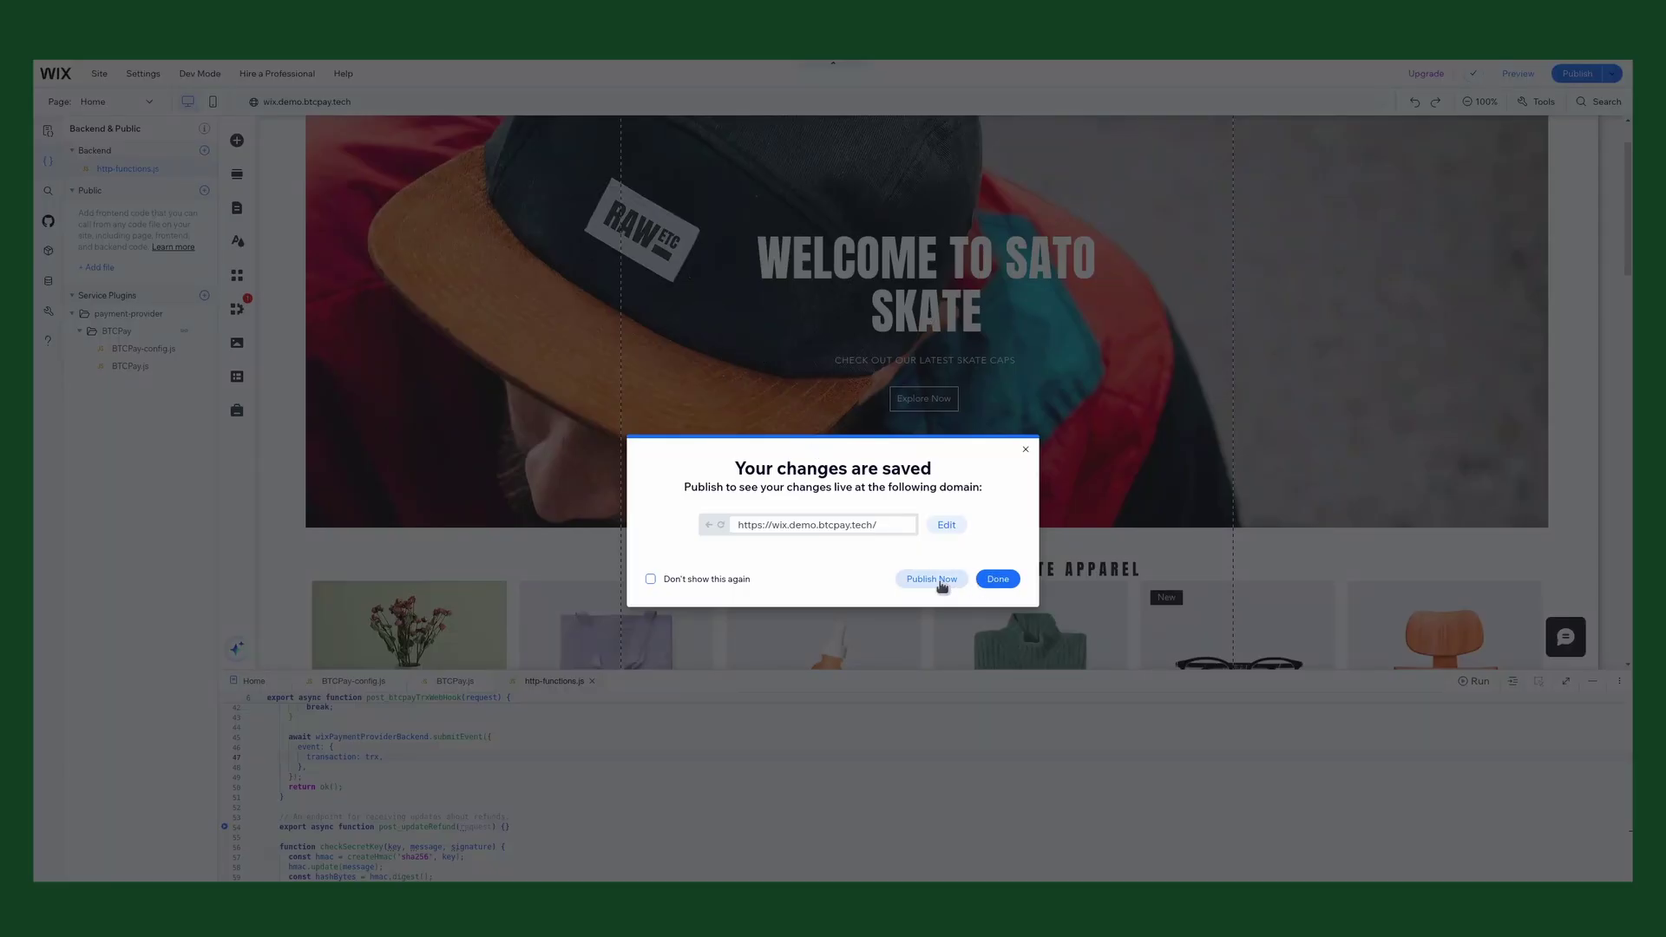
left_click(932, 580)
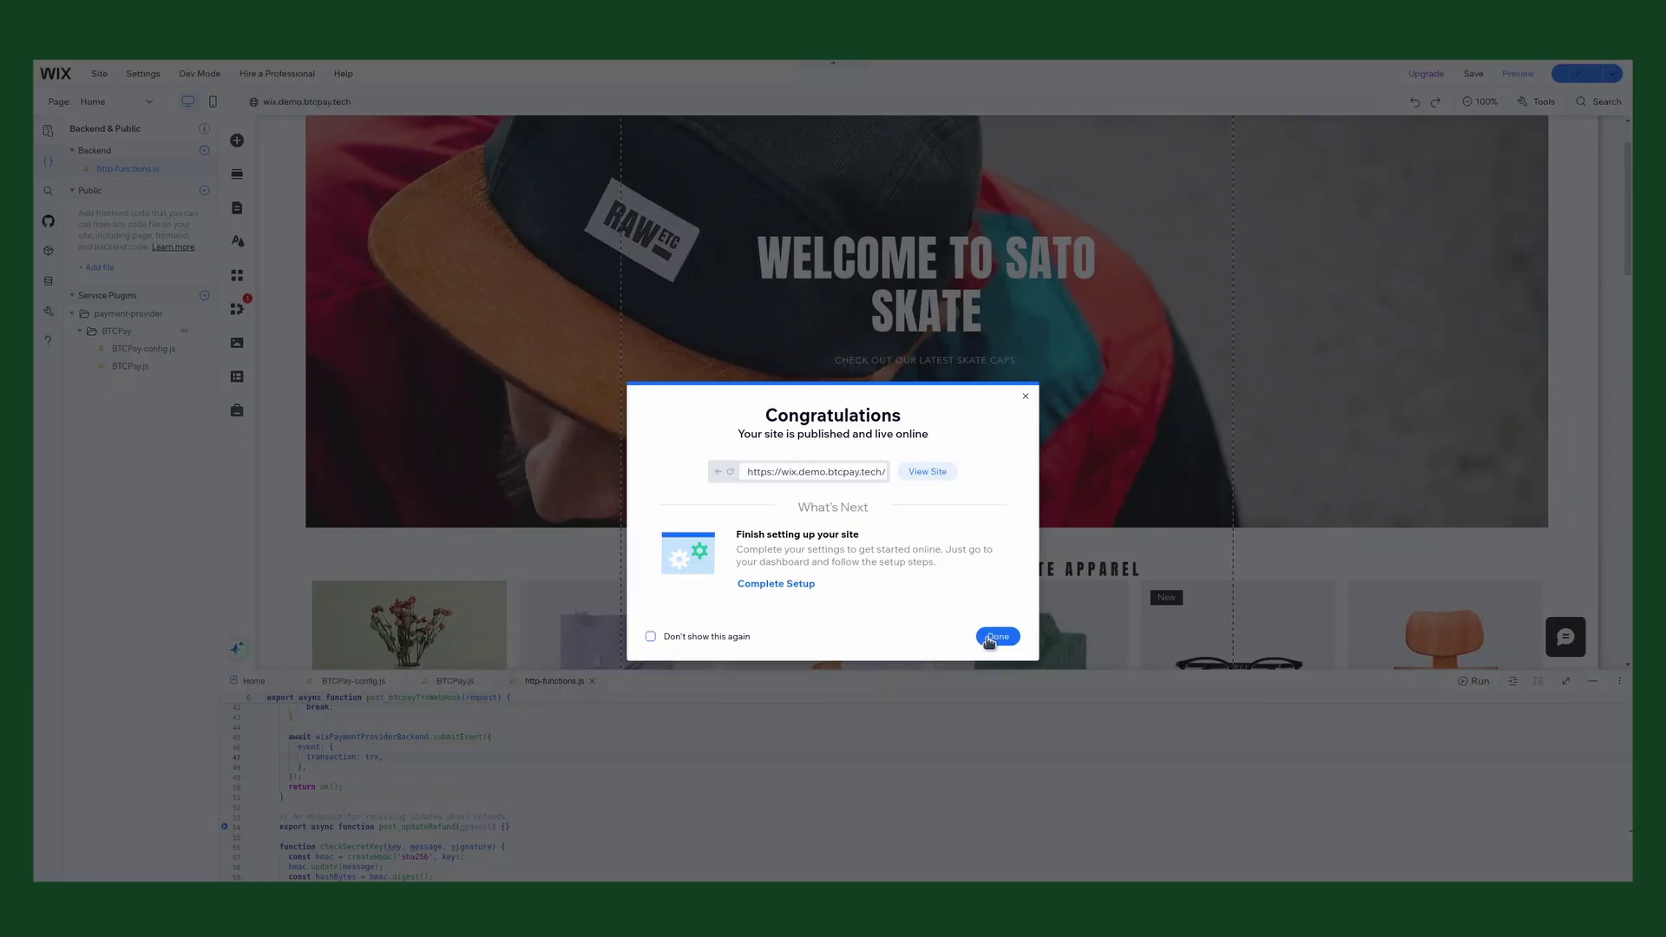
left_click(998, 636)
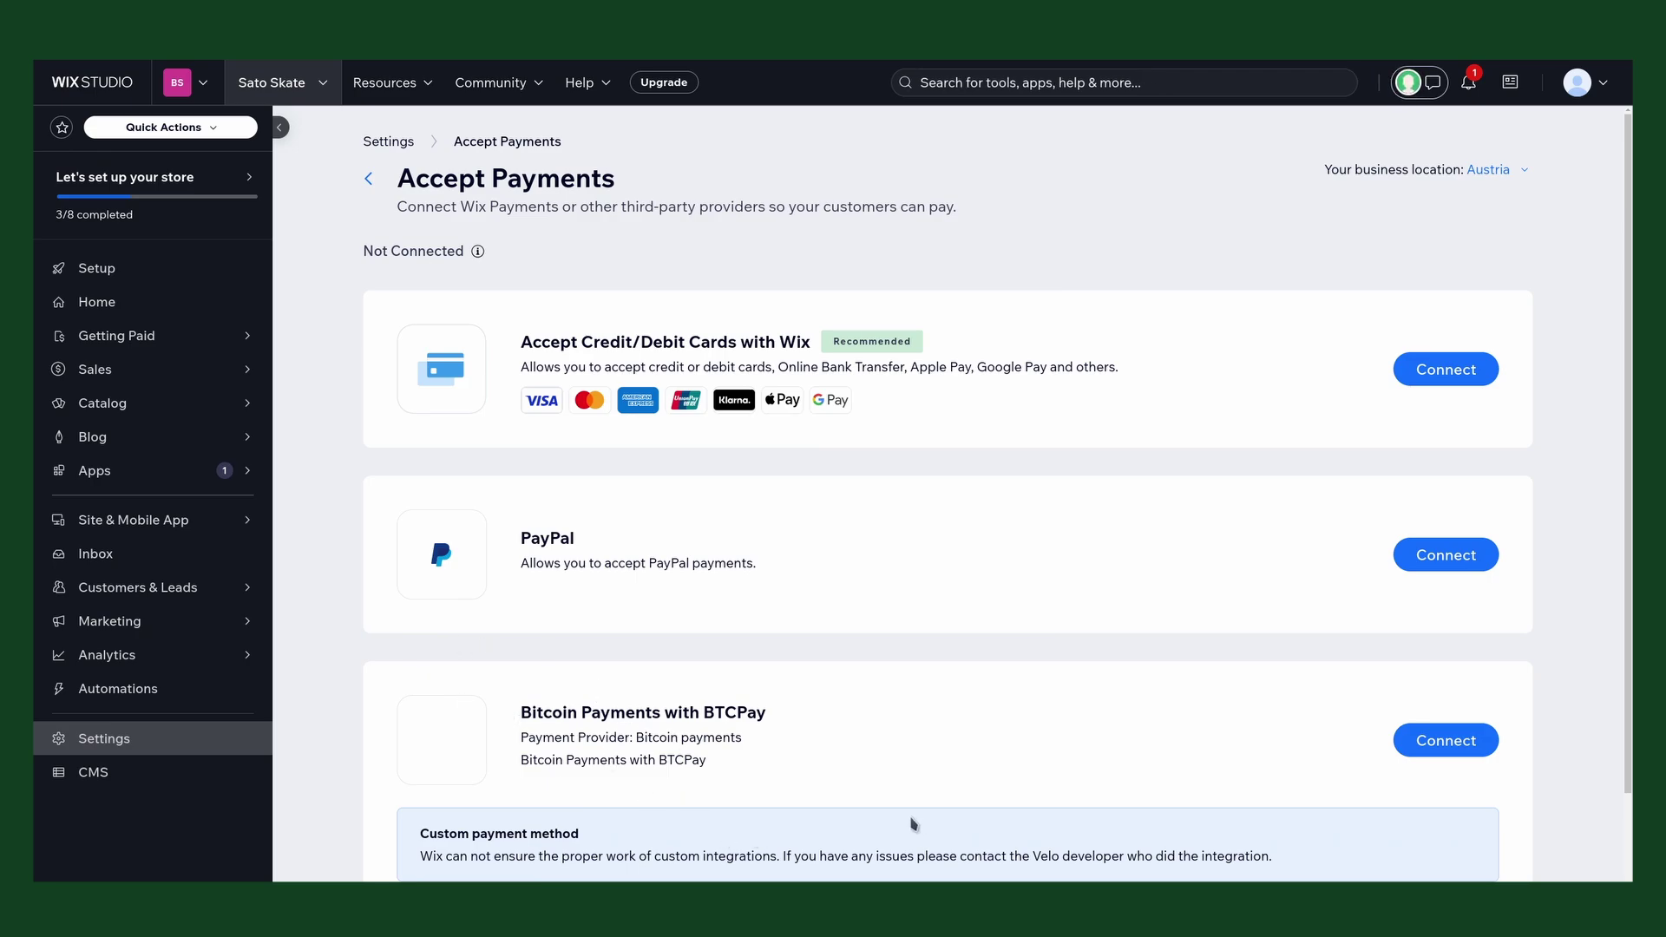
- Start connecting Bitcoin Payments with BTCPay and scroll down its connection form
left_click(1428, 750)
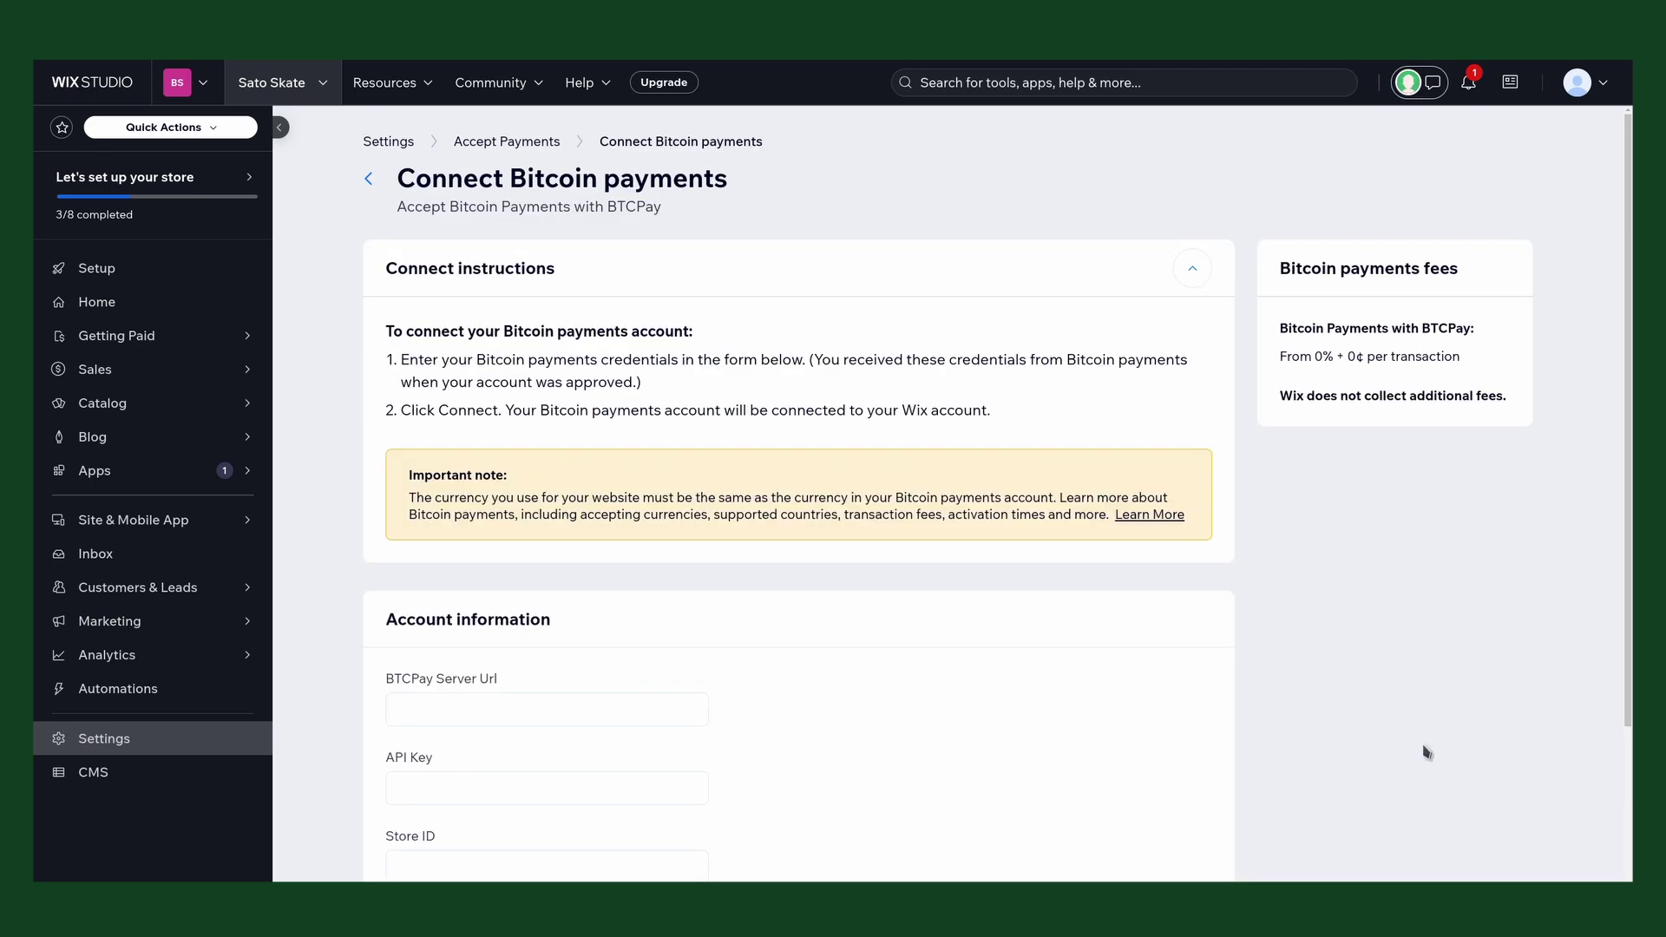
scroll(327, 661, "down", 2)
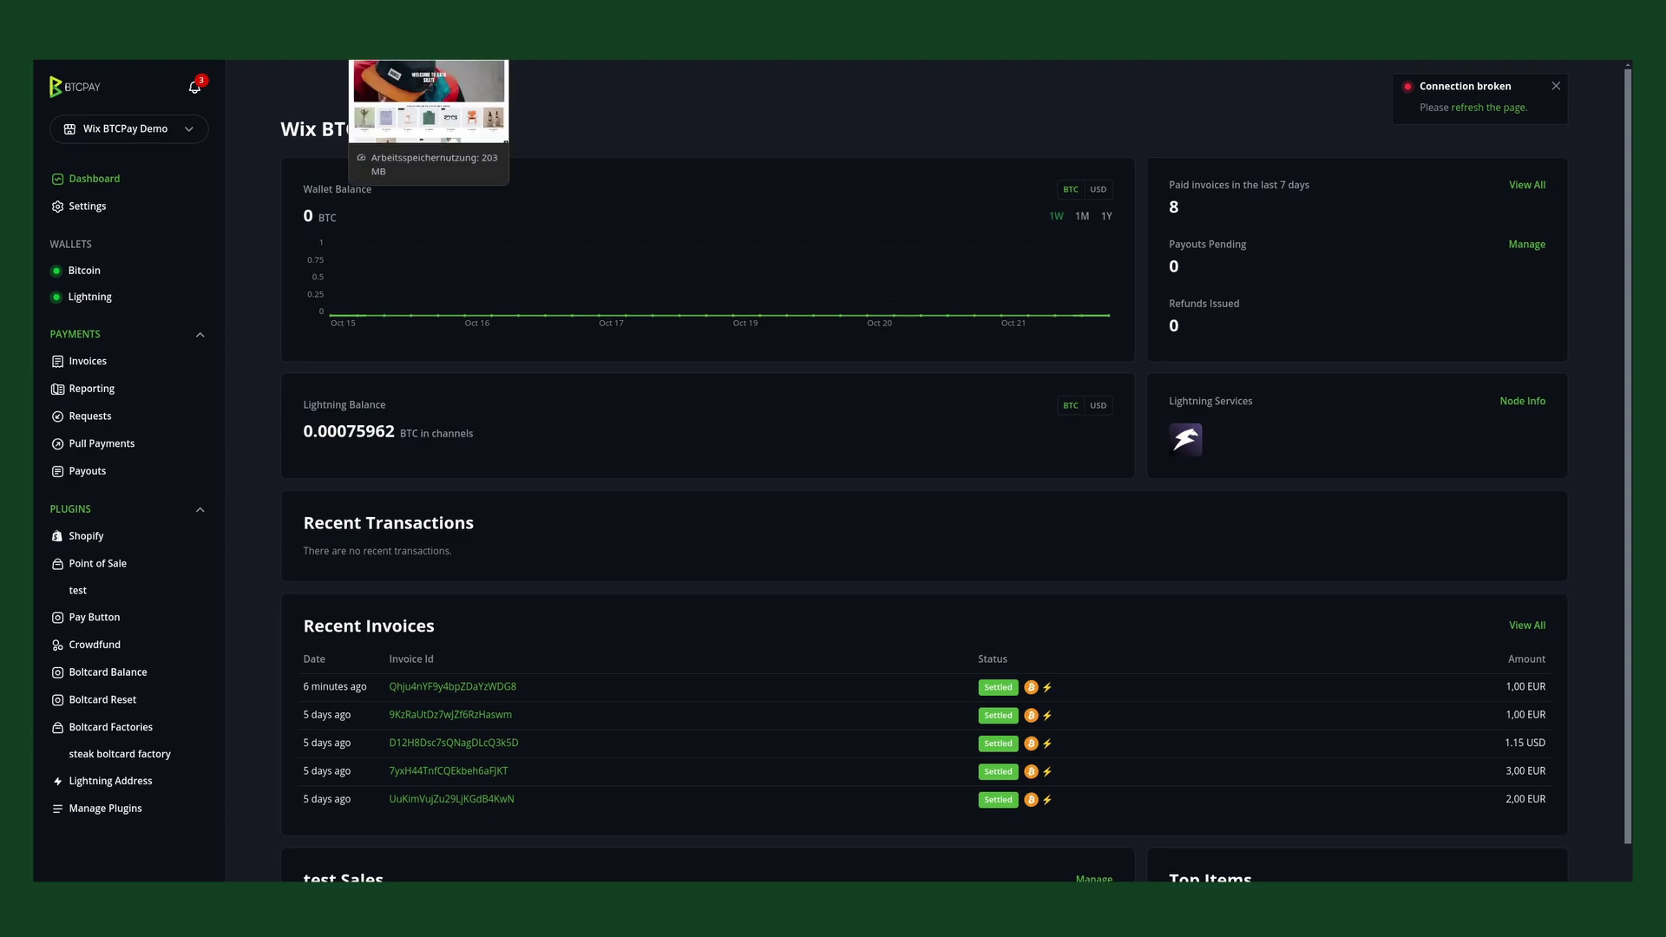
left_click(277, 59)
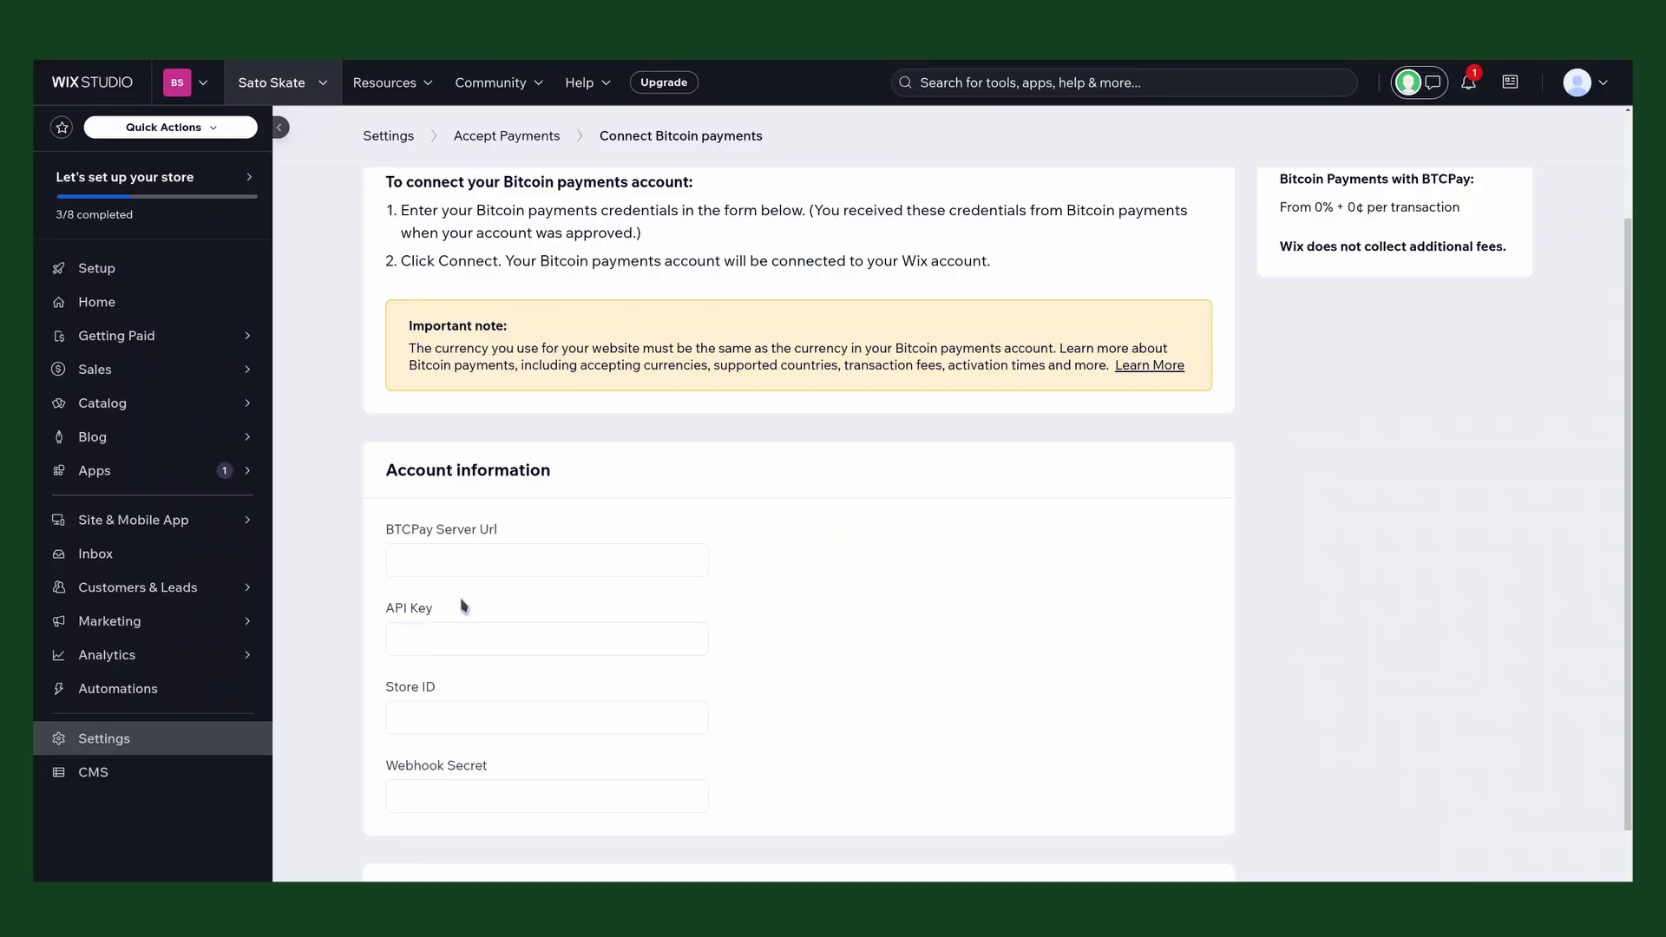
left_click(456, 565)
key("ctrl+v")
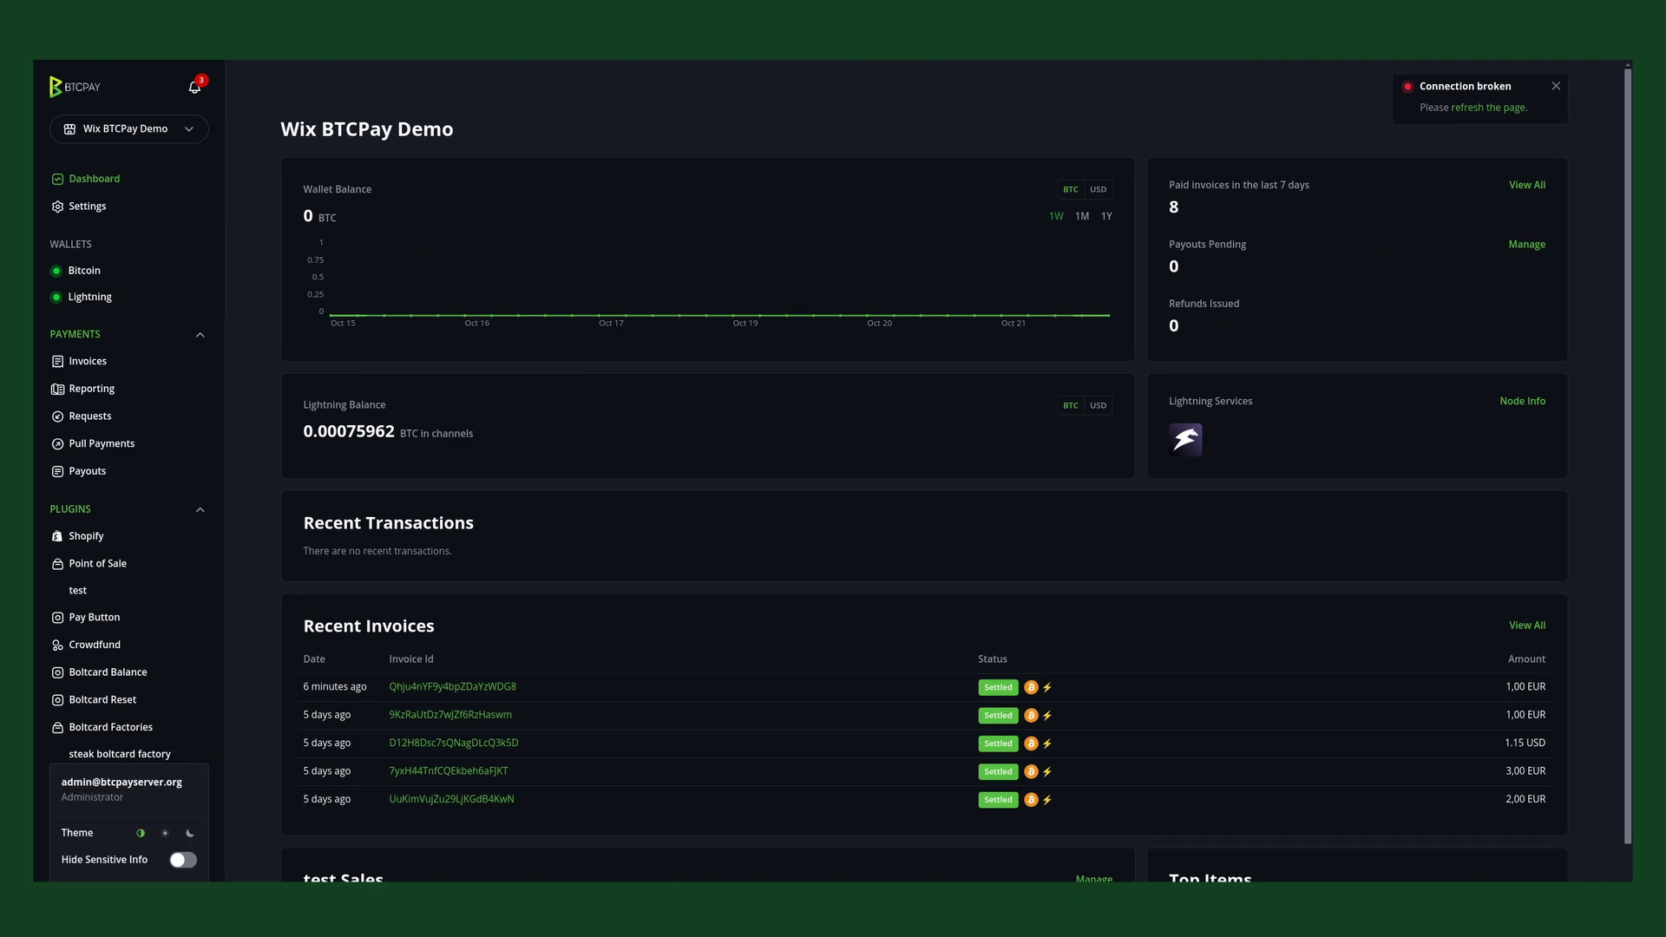
- From Account > API Keys, start a new key and ready its Label for 'Wix Sato Skate'
left_click(161, 877)
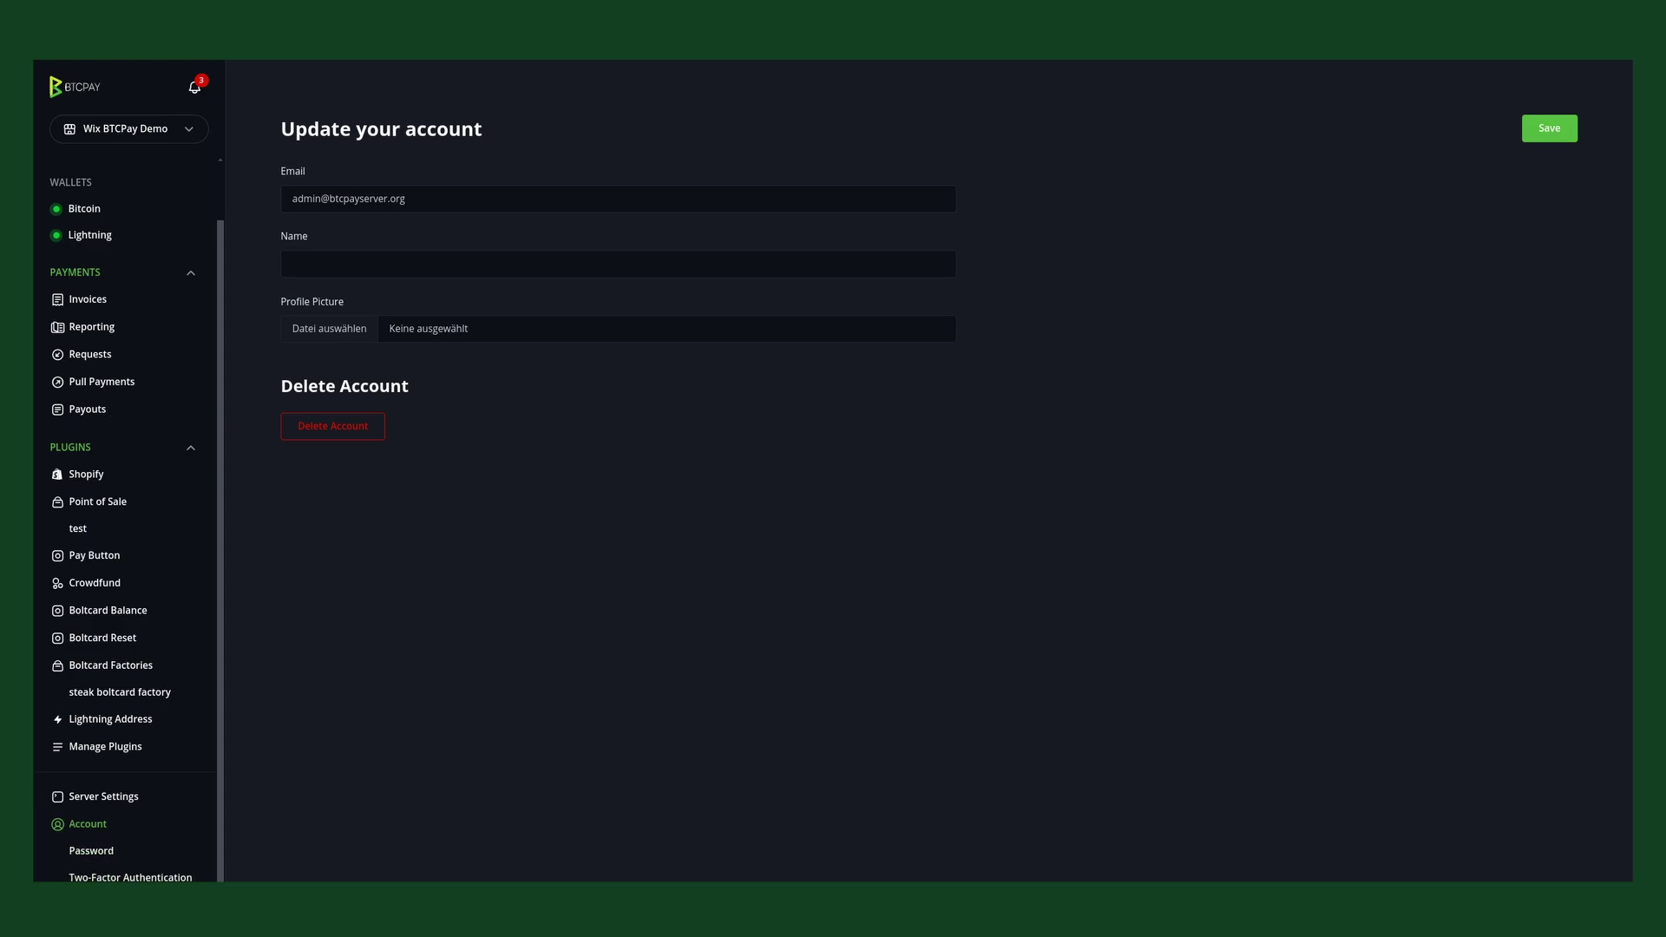
left_click(86, 903)
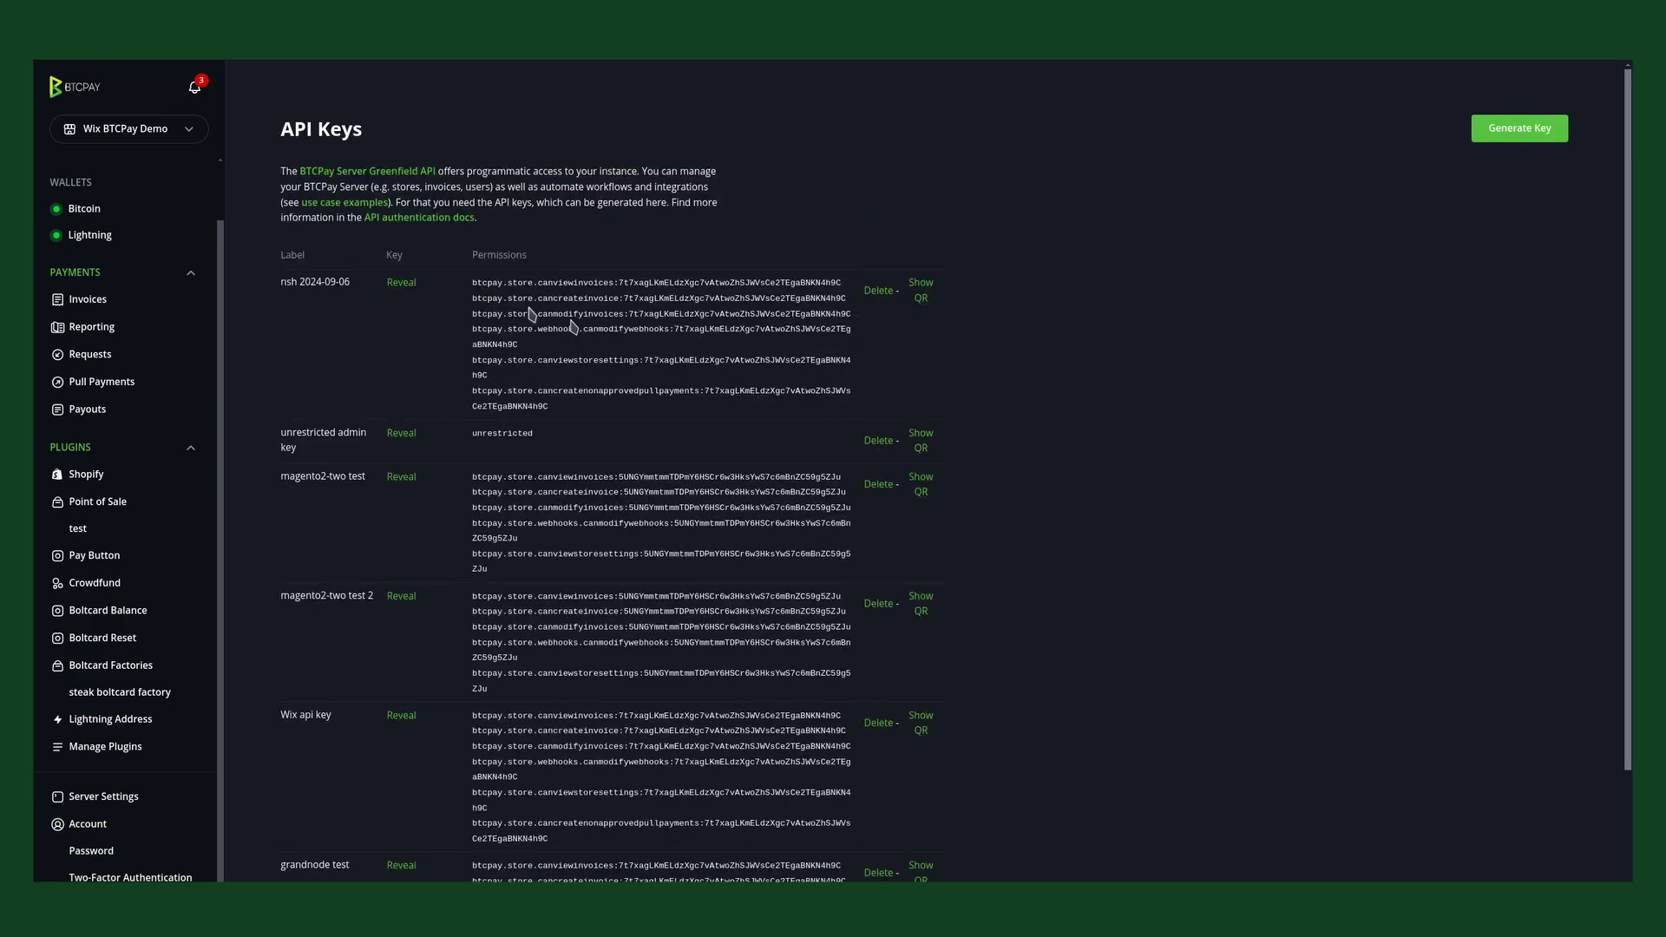
left_click(1513, 137)
left_click(457, 259)
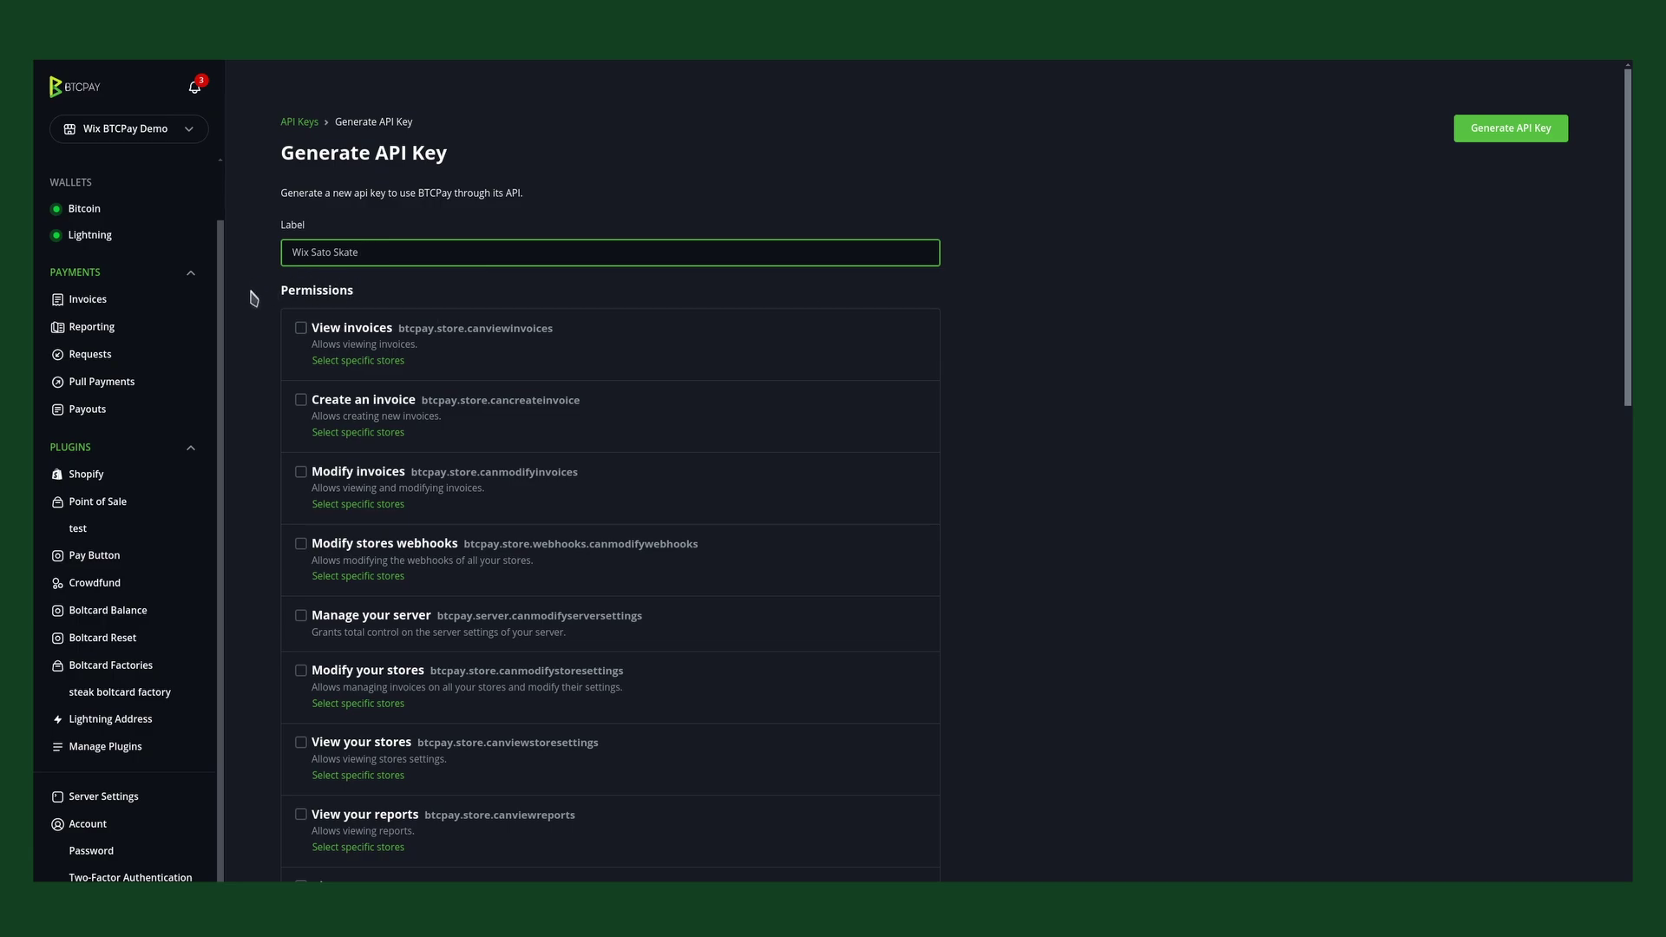
- Grant View invoices and restrict it to the Wix BTCPay Demo store
left_click(300, 328)
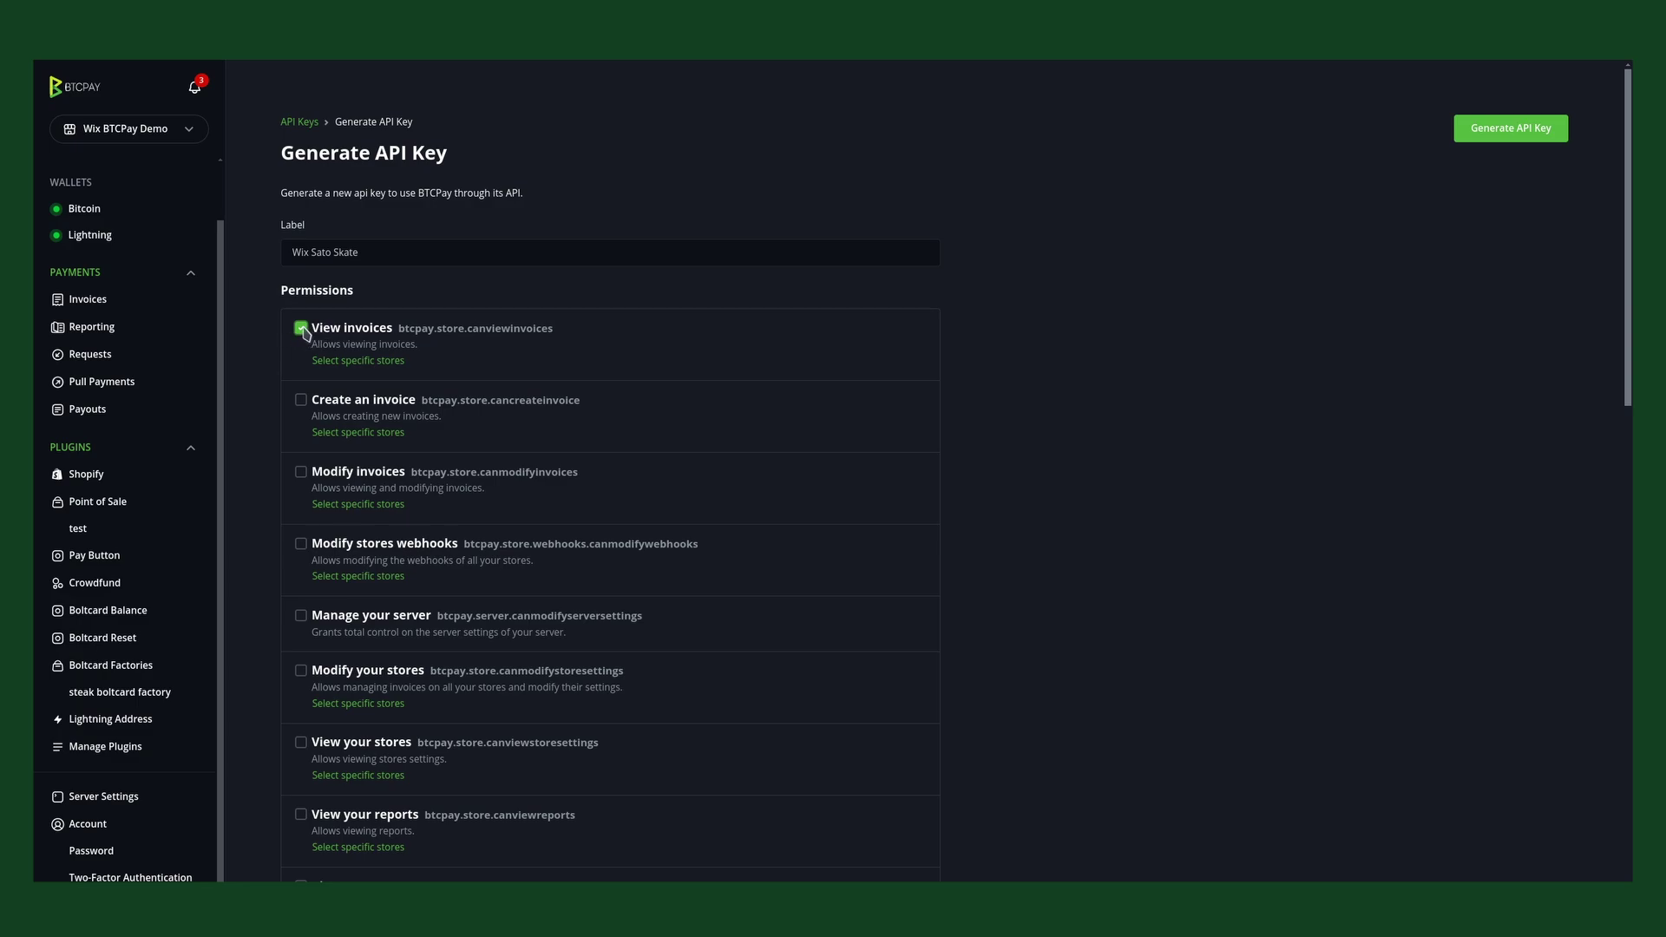
left_click(180, 138)
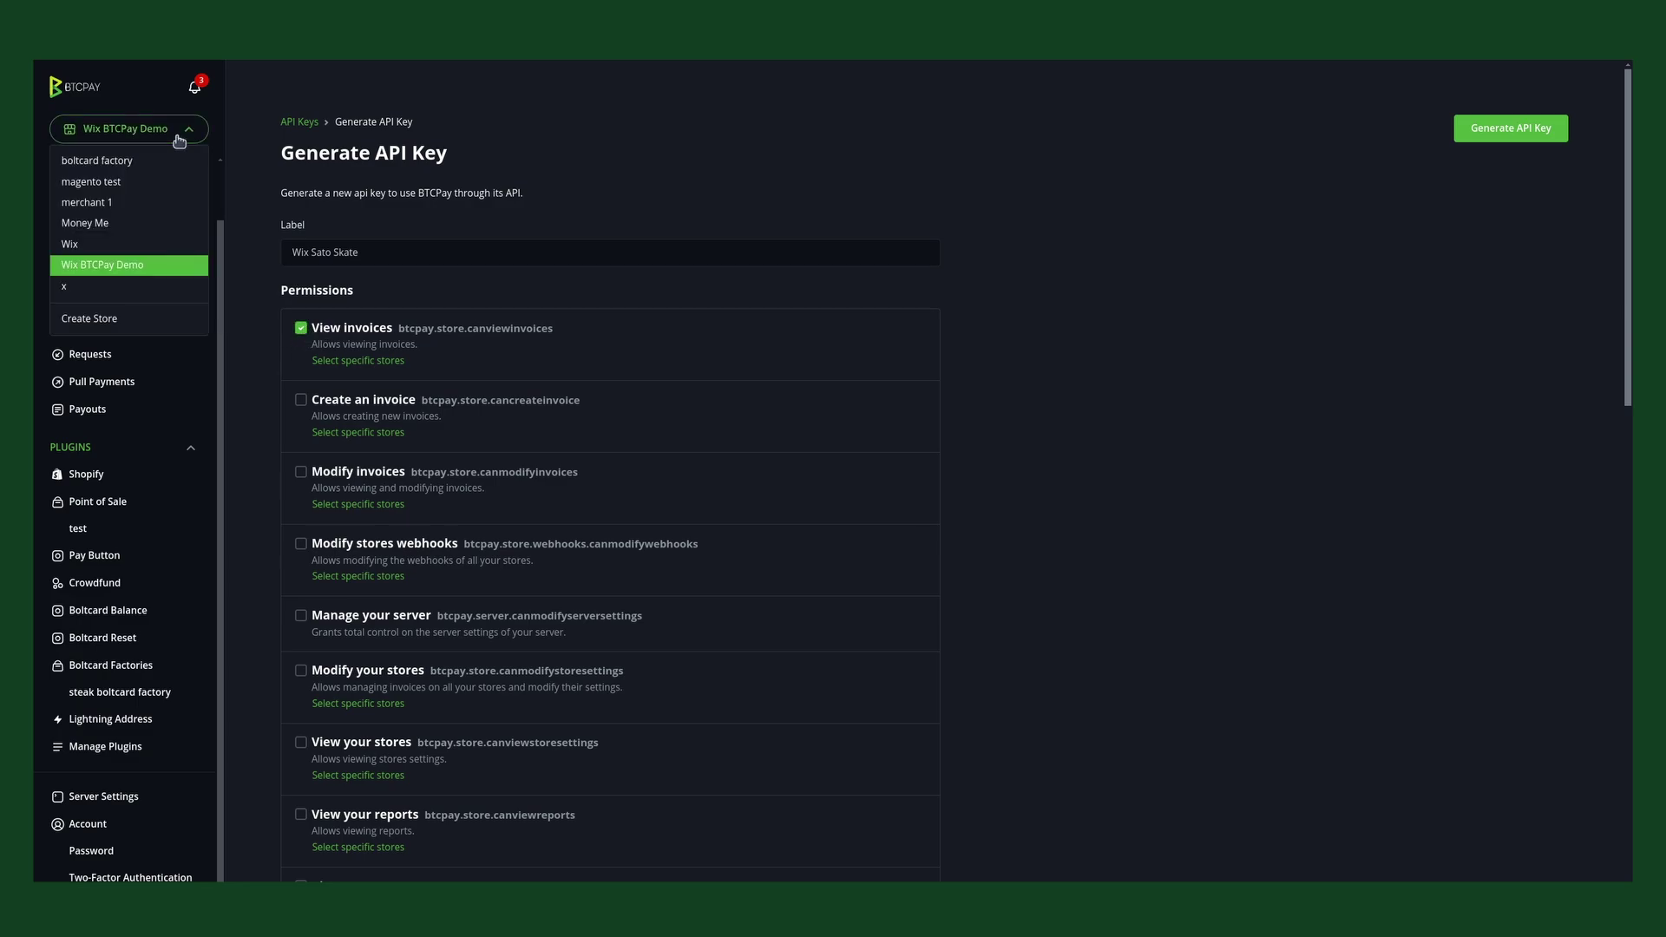
left_click(711, 173)
left_click(517, 254)
left_click(408, 298)
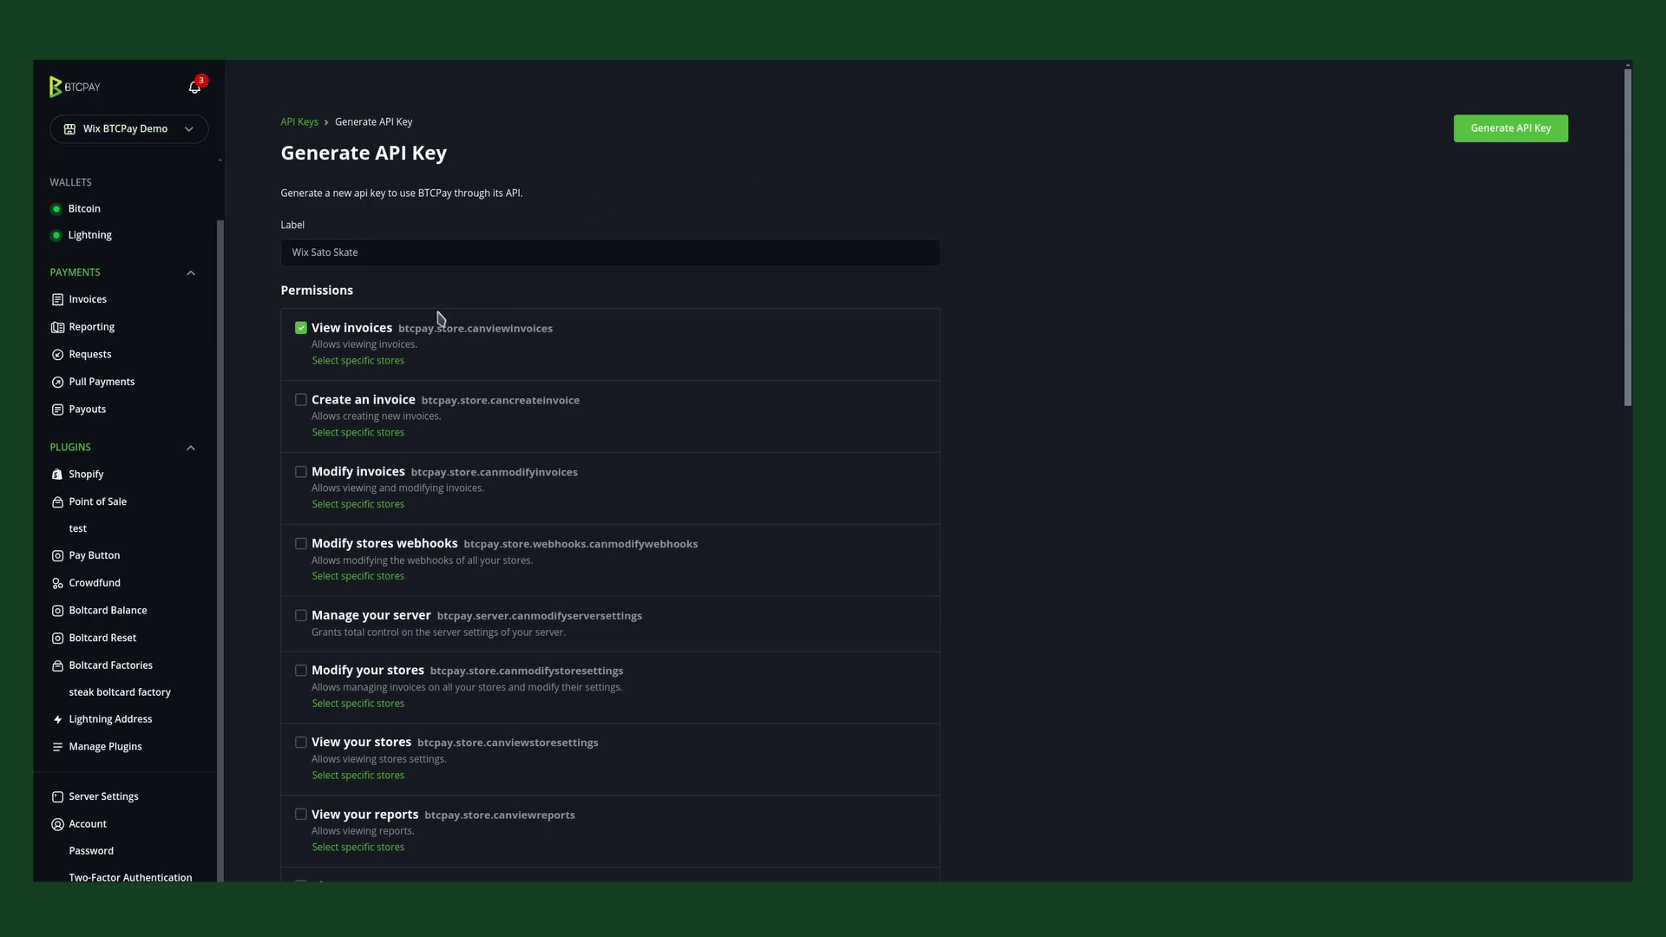
left_click(351, 366)
left_click(364, 276)
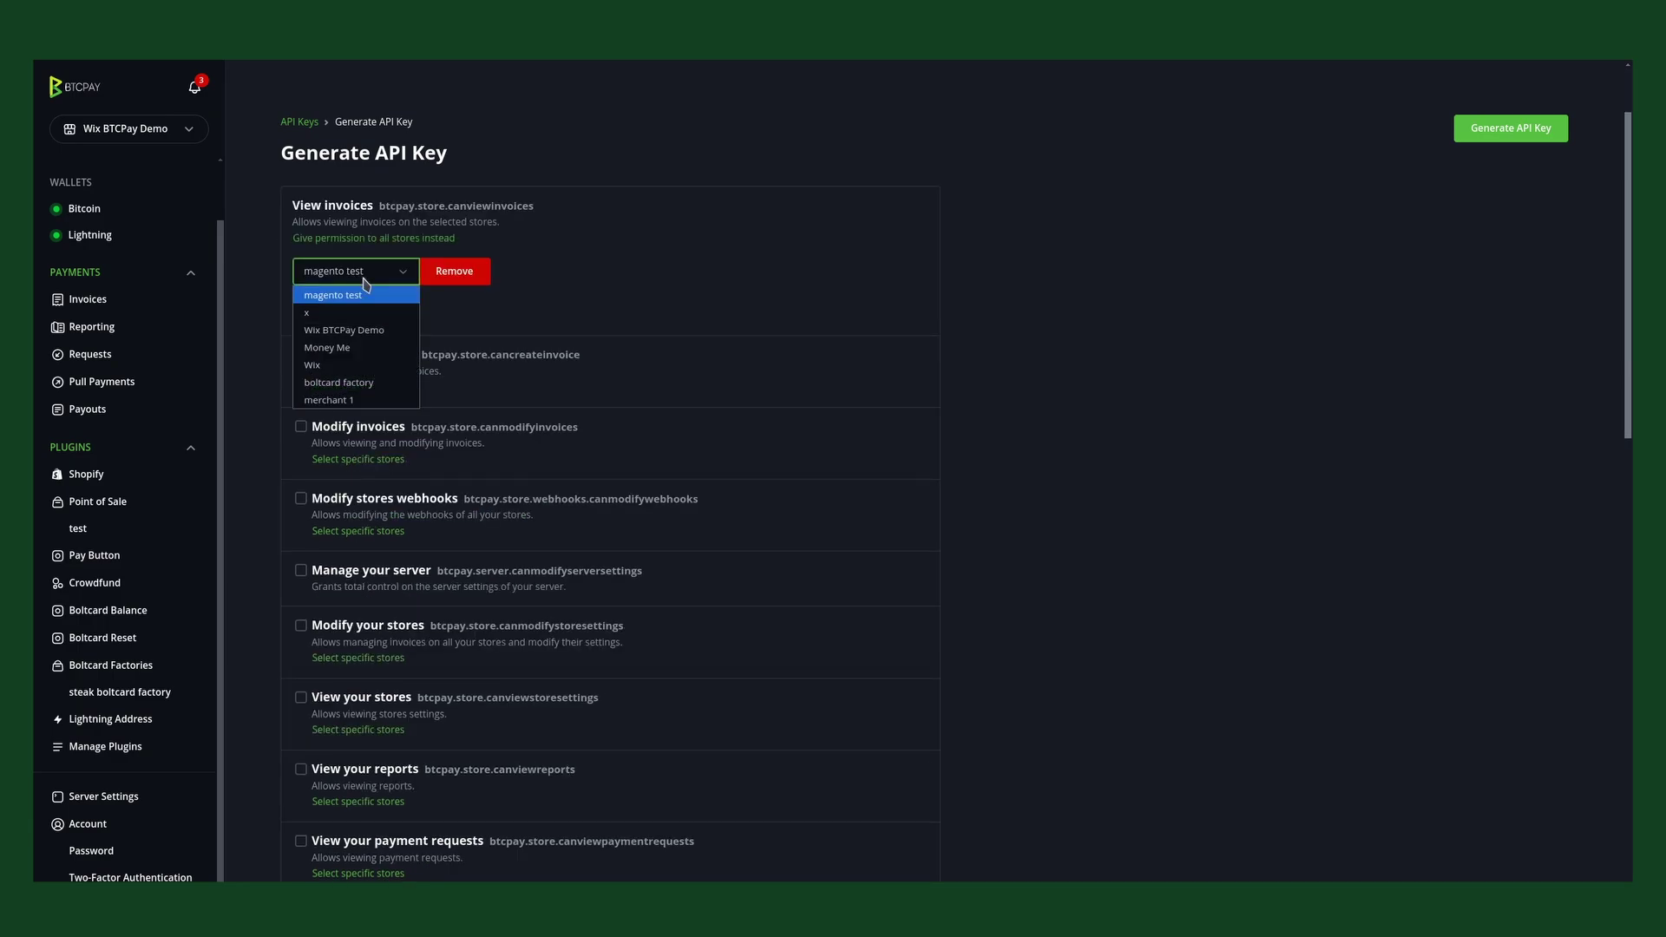
left_click(344, 331)
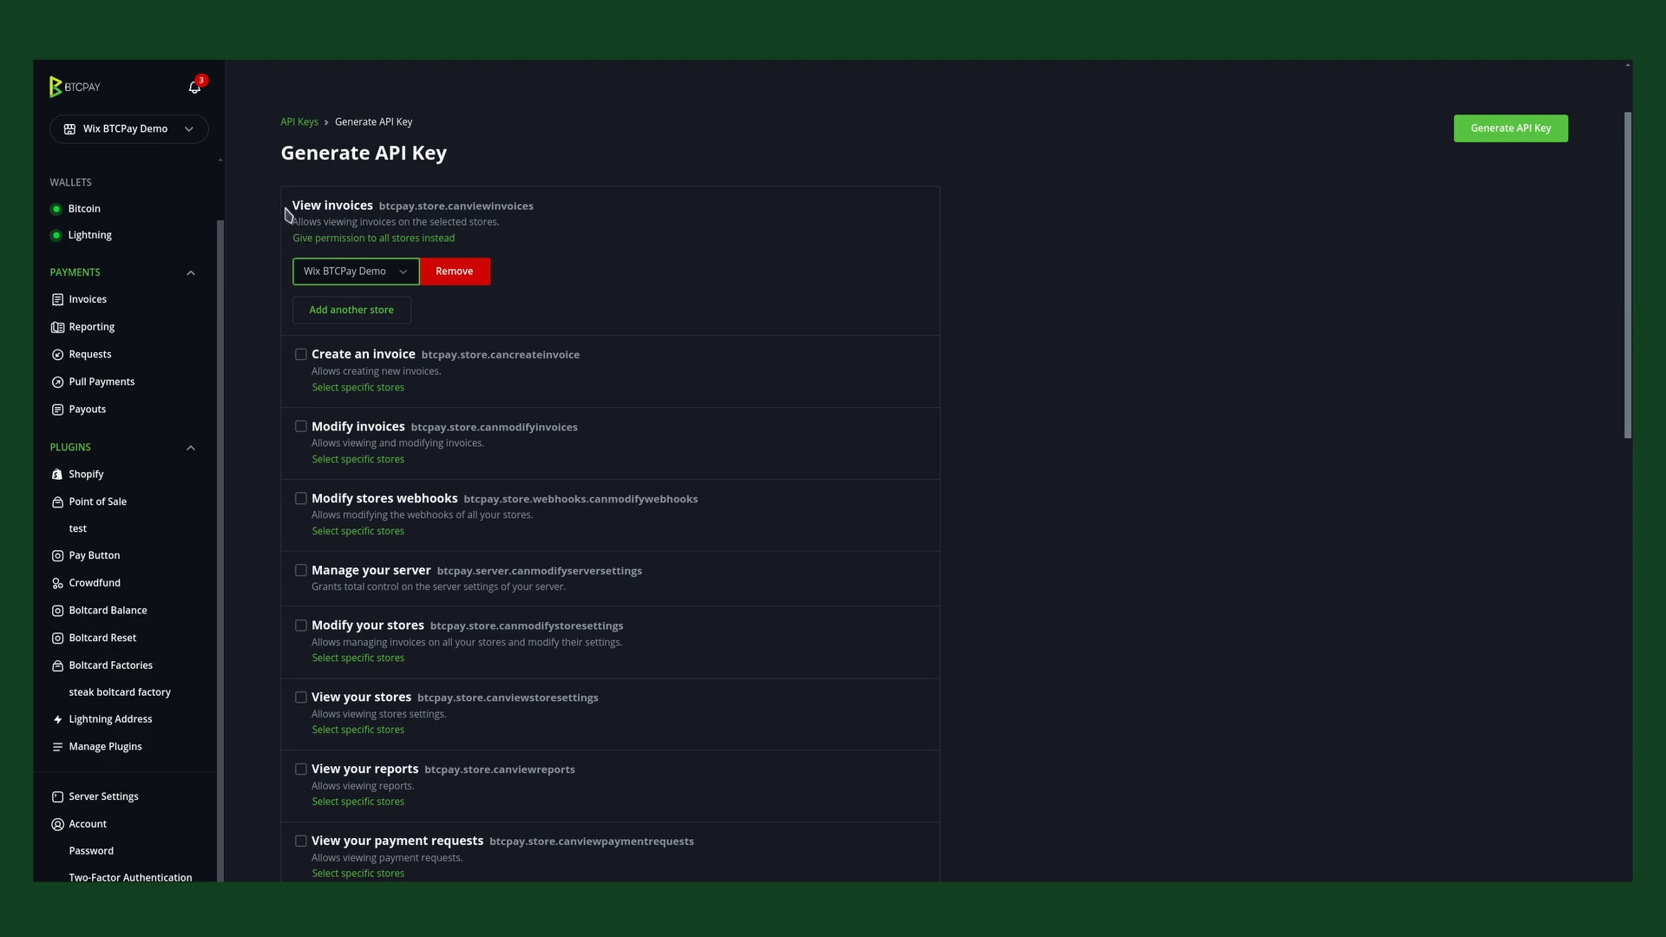
left_click_drag(298, 206, 343, 201)
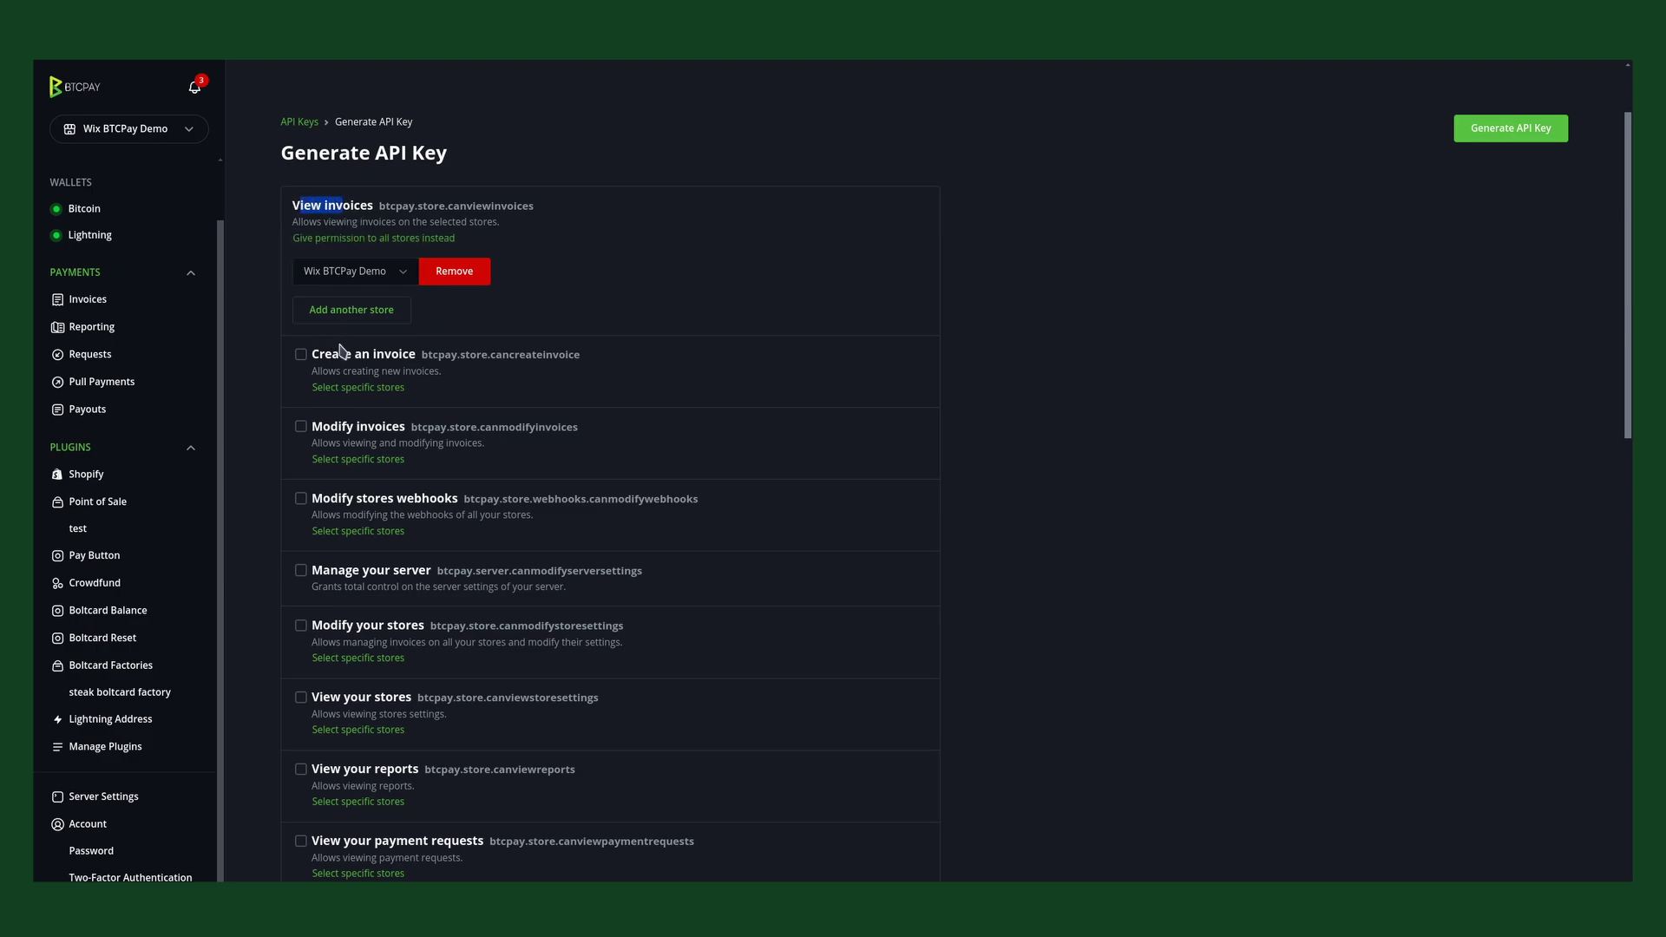
- Restrict Create an invoice, Modify invoices and webhook permissions to Wix BTCPay Demo
left_click(357, 387)
left_click(351, 272)
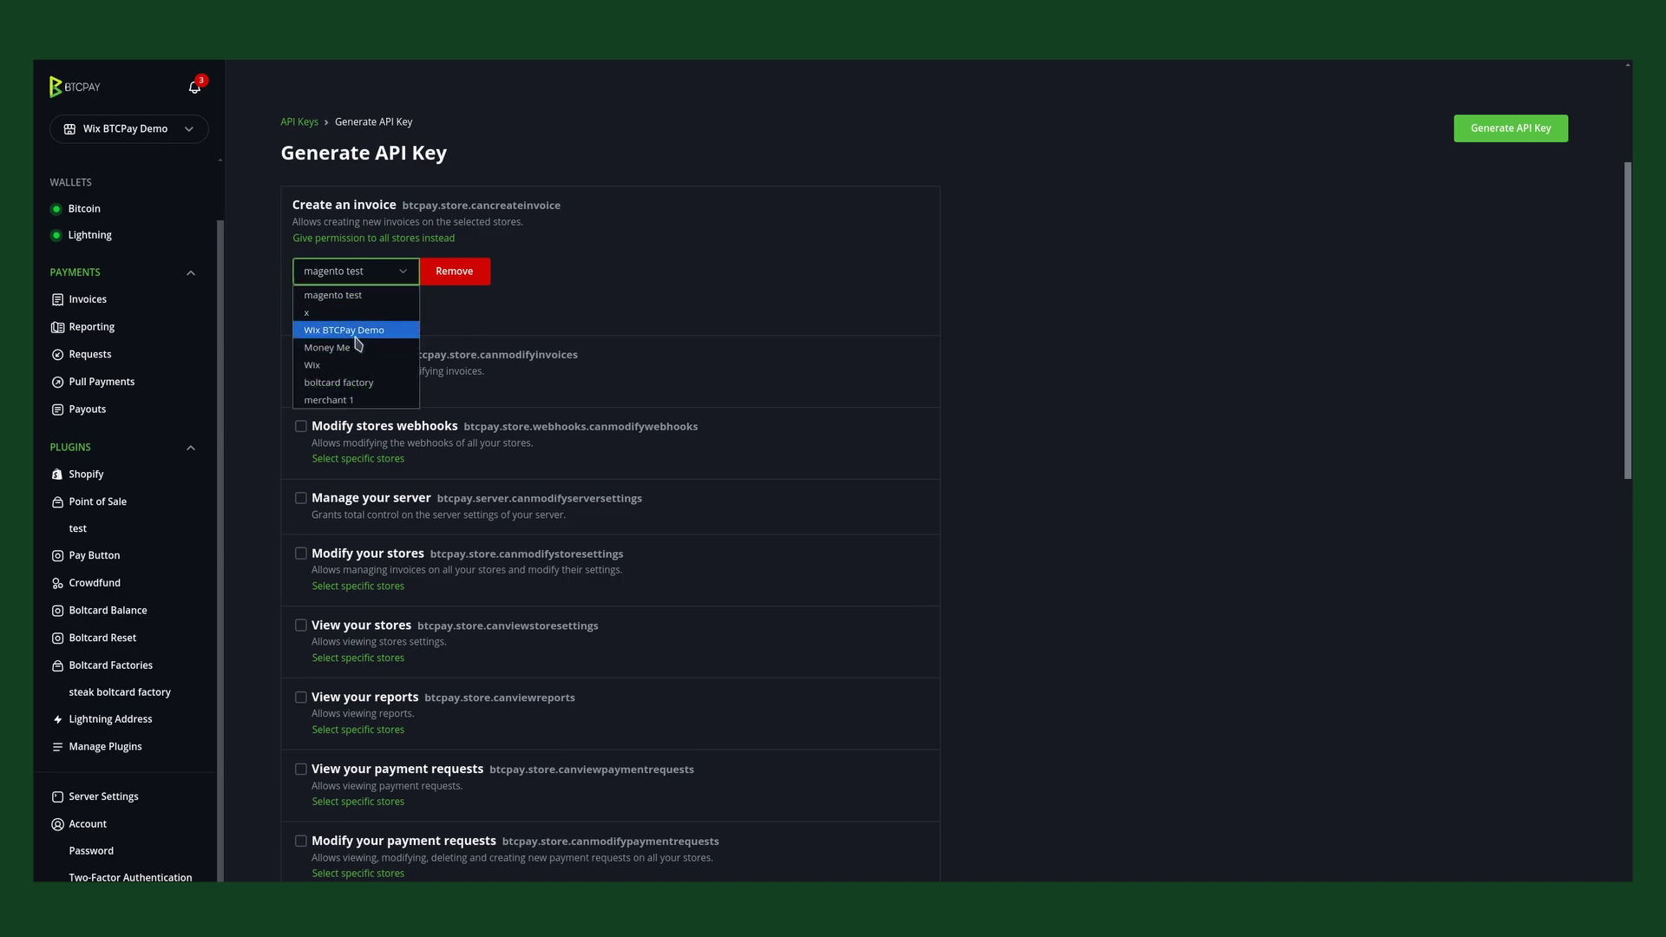
left_click(355, 333)
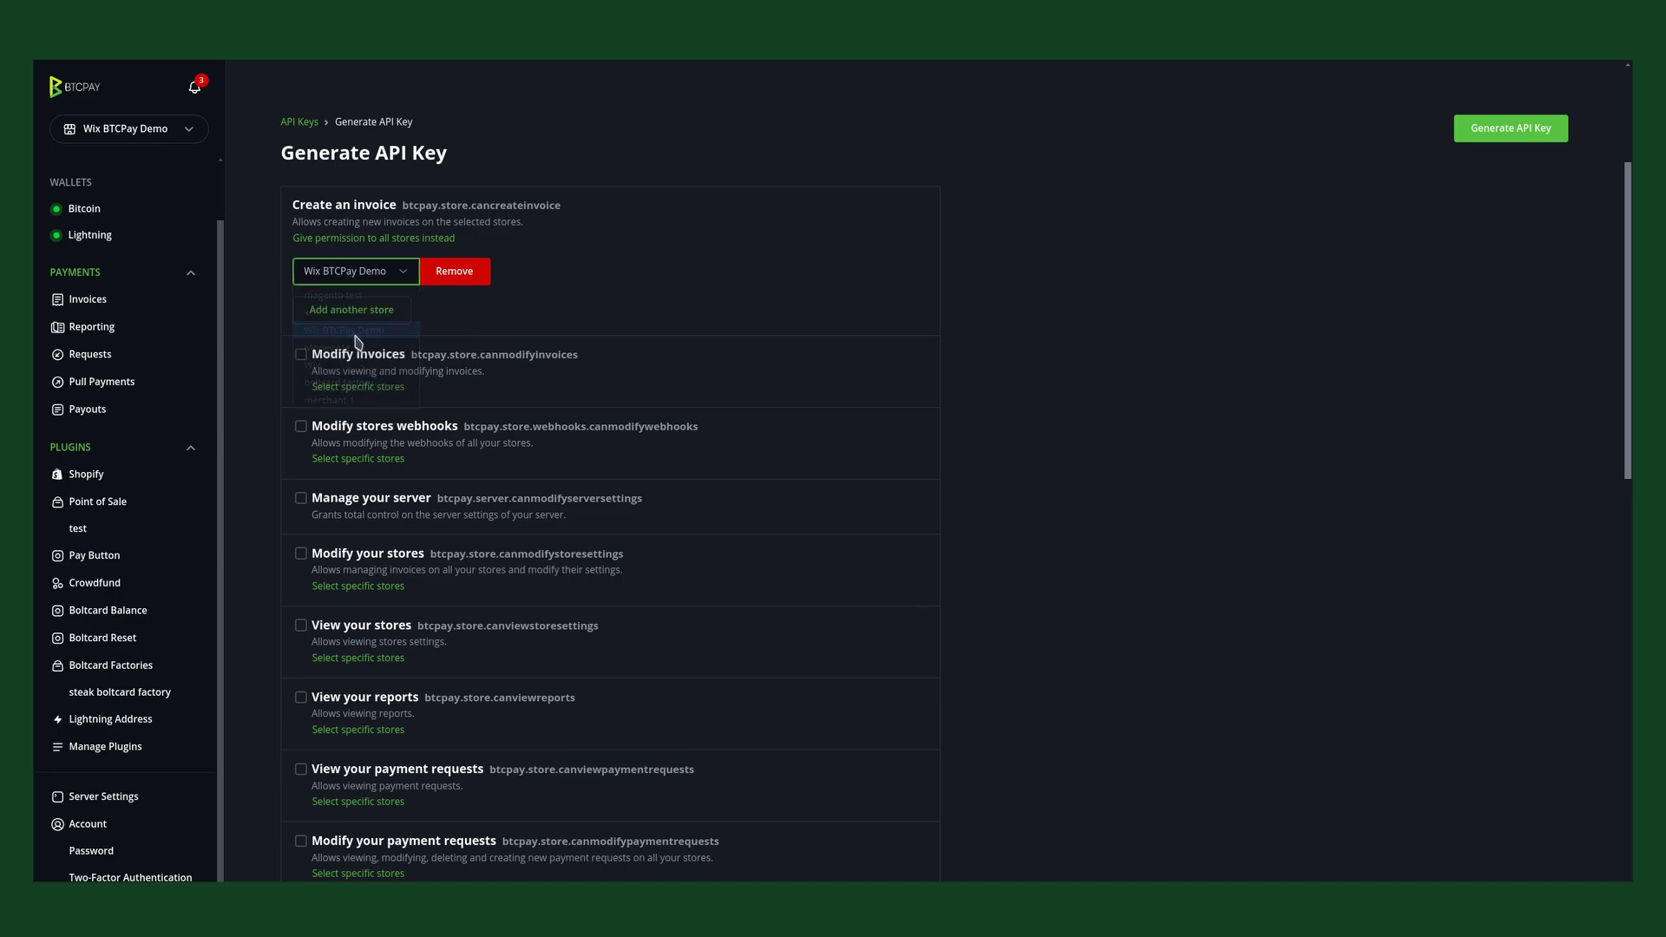
left_click(360, 388)
left_click(351, 271)
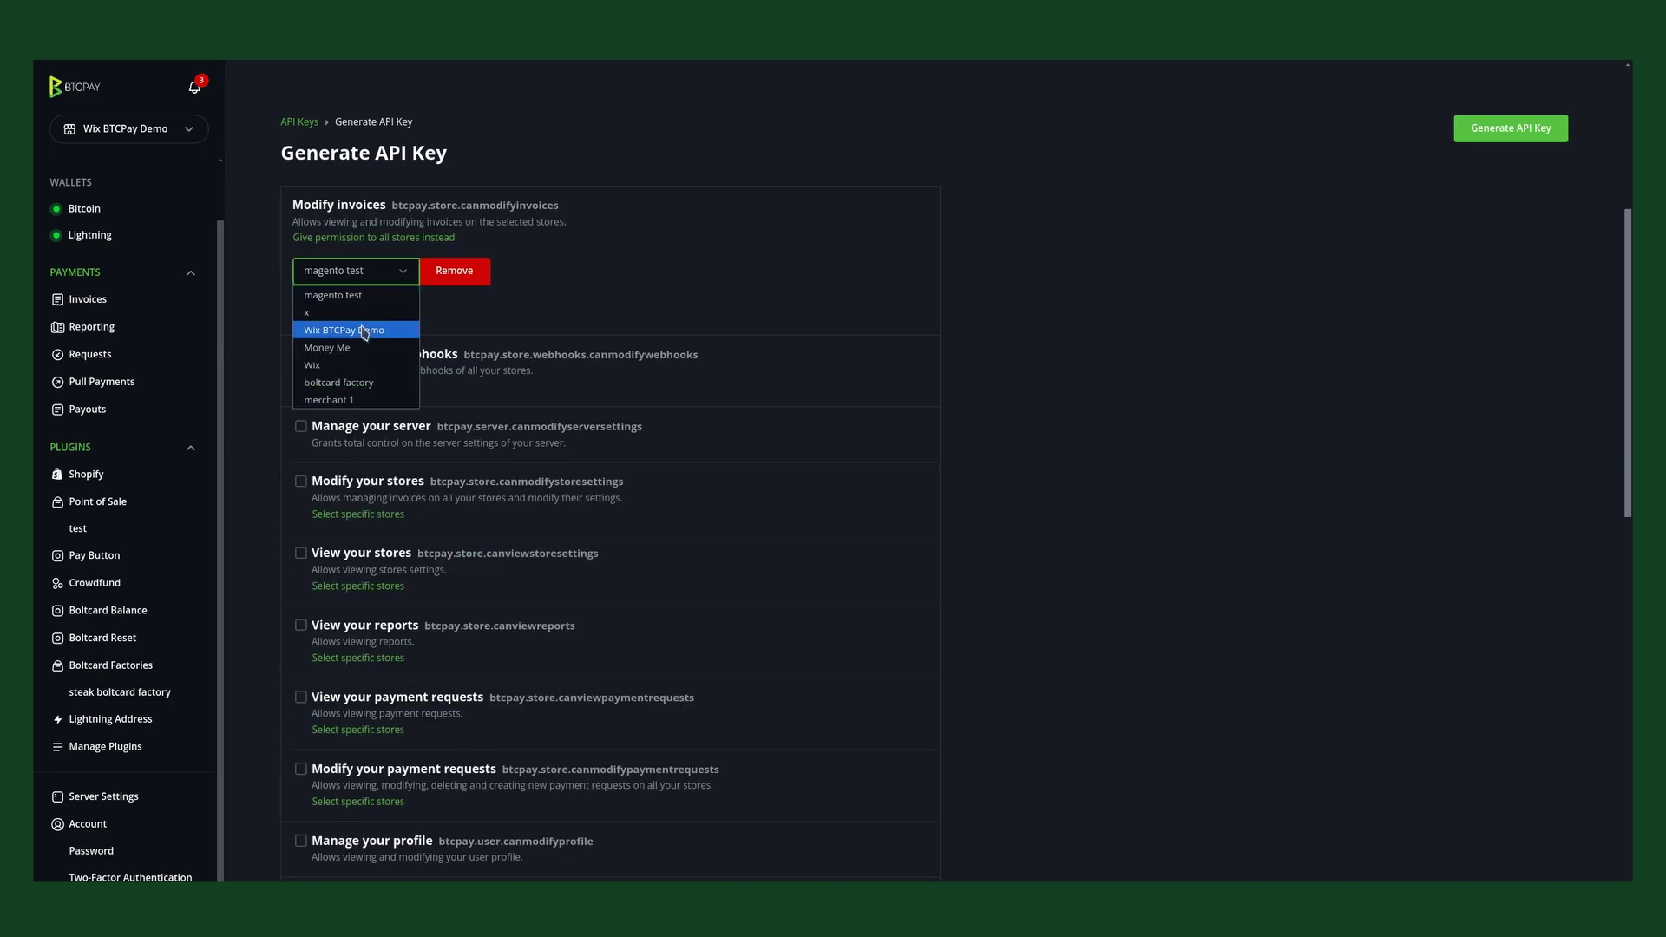
left_click(360, 335)
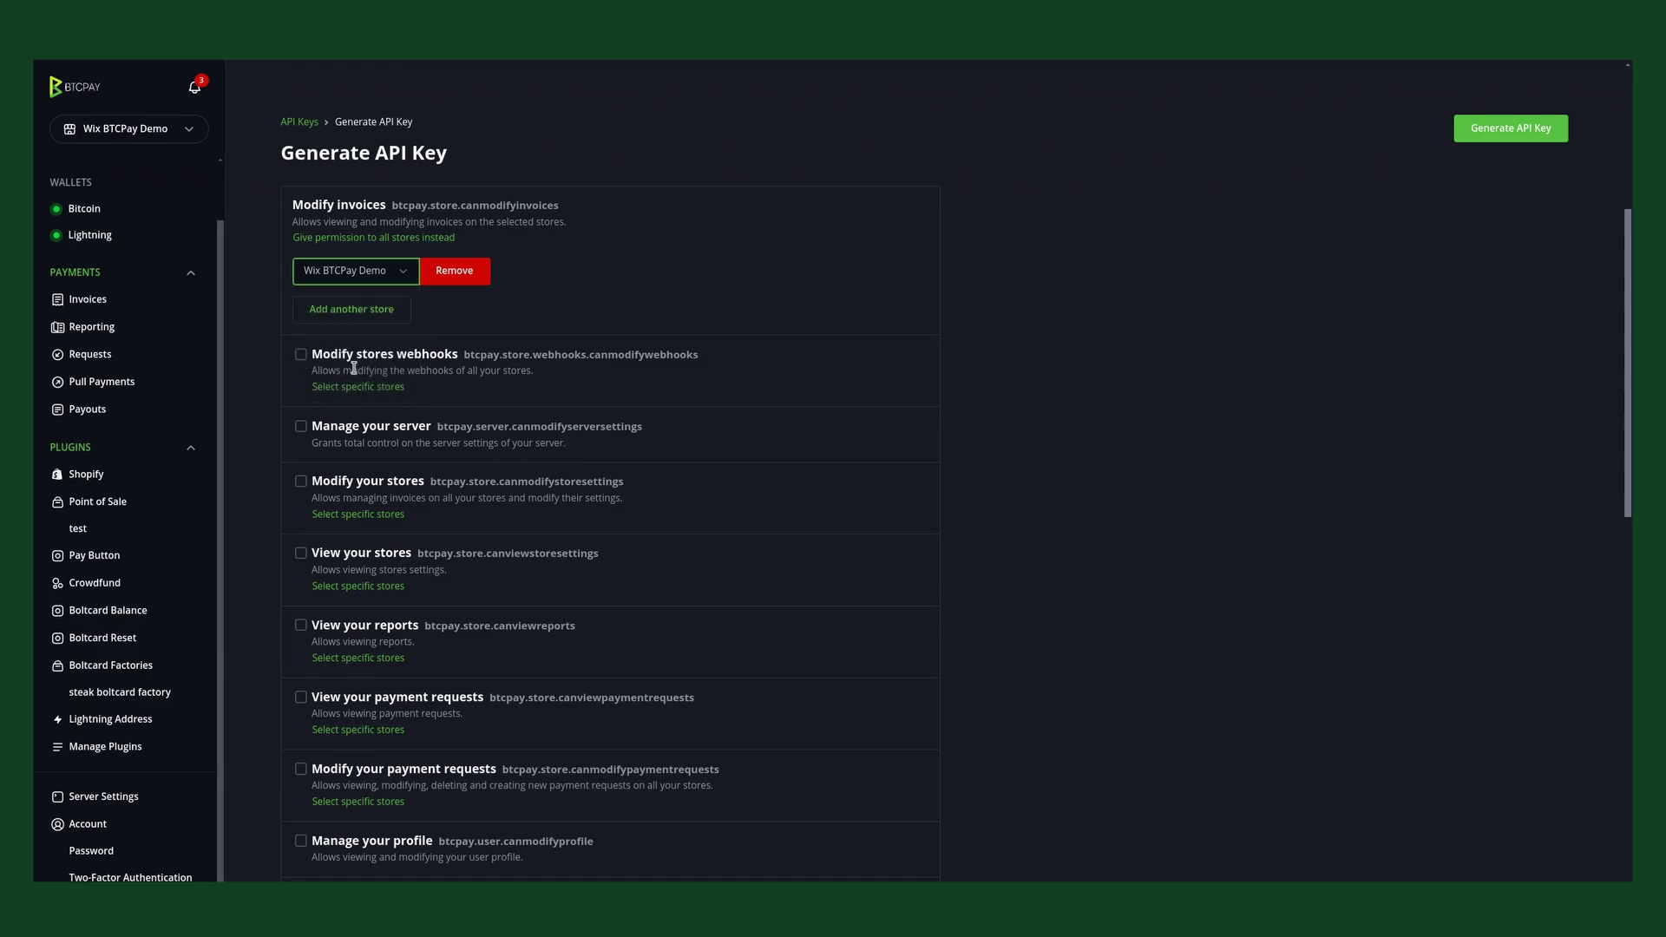
left_click(362, 387)
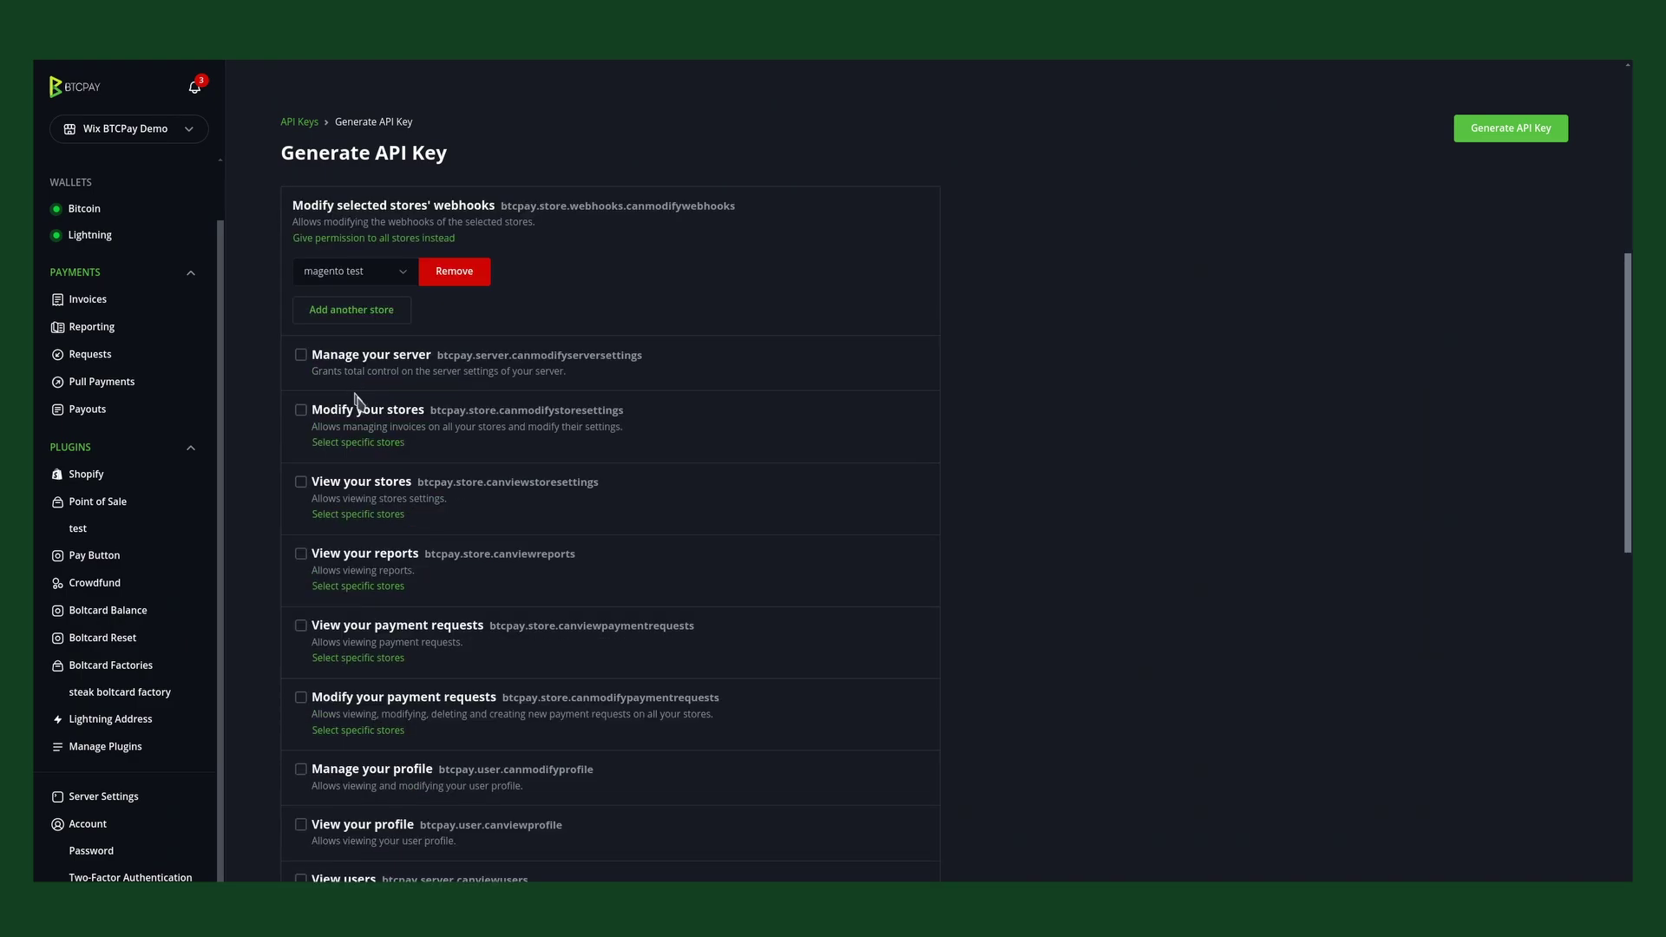
left_click(353, 272)
left_click(347, 330)
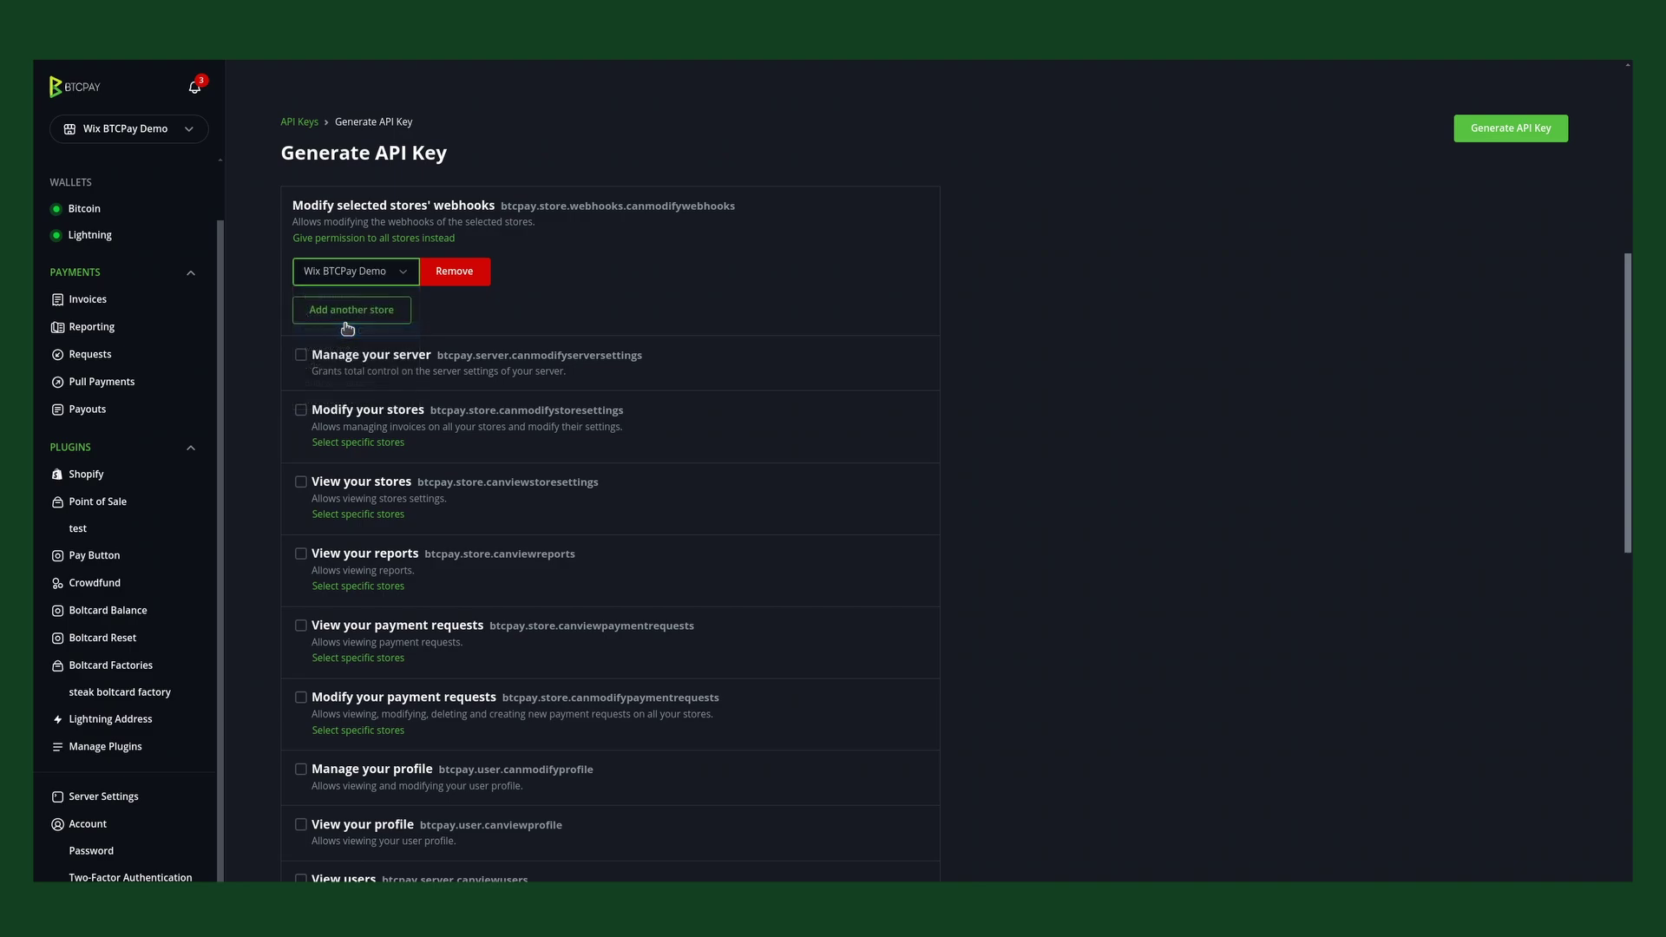
- Restrict View your stores and non-approved pull payments to Wix BTCPay Demo
scroll(504, 404, "down", 1)
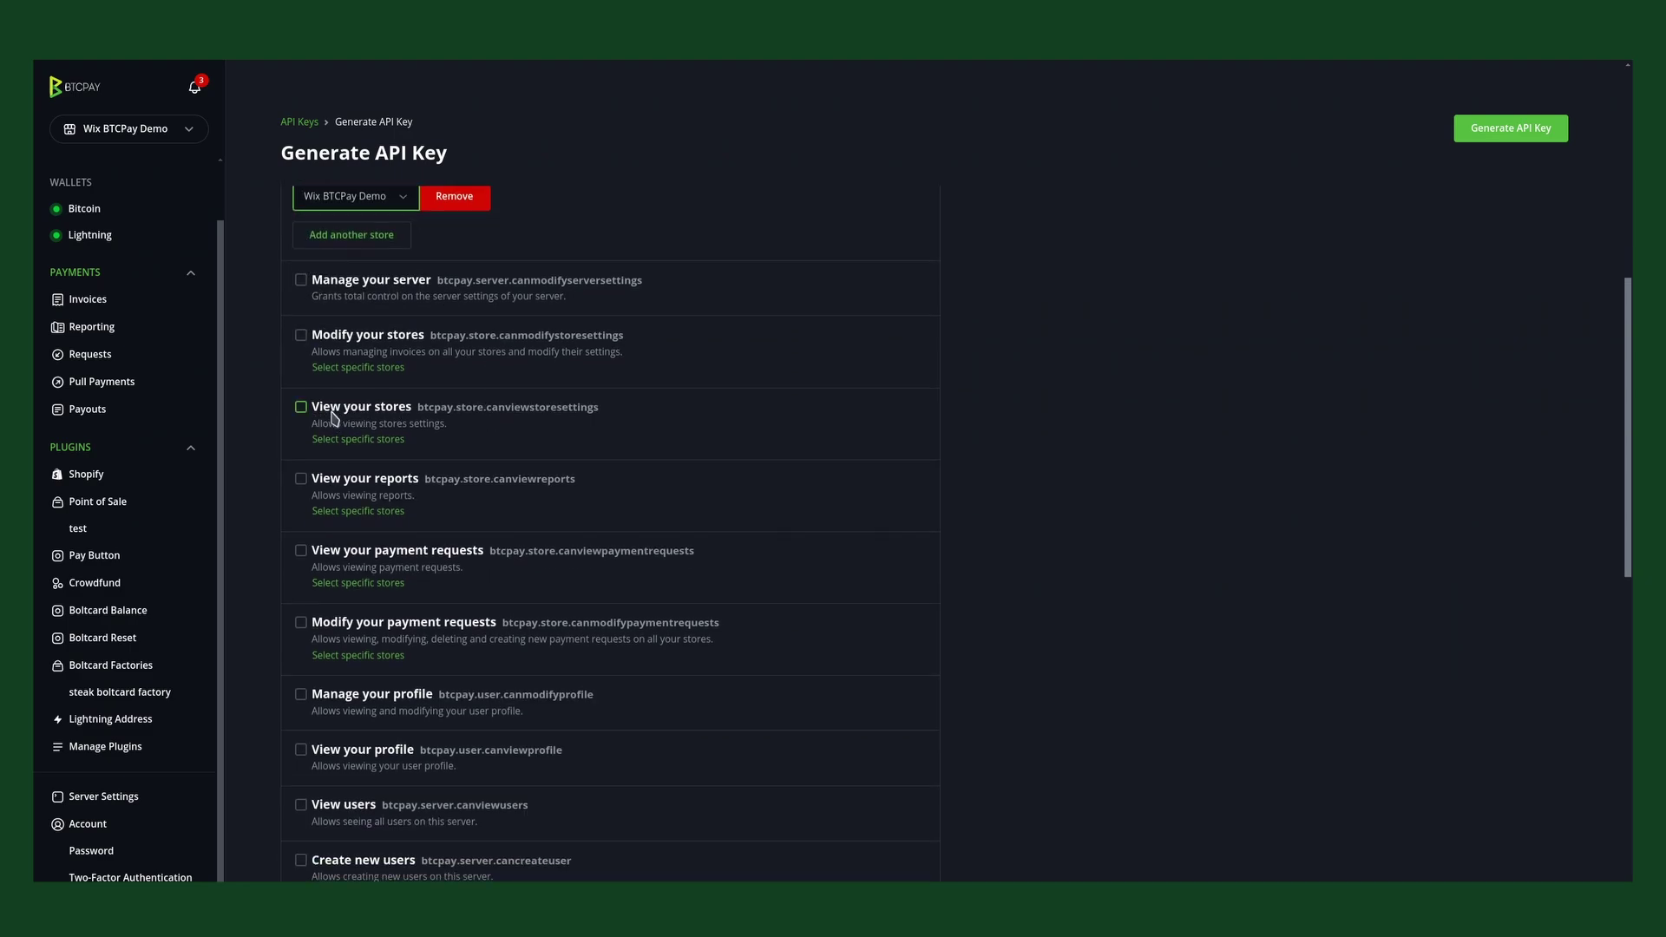
left_click(368, 443)
left_click(330, 266)
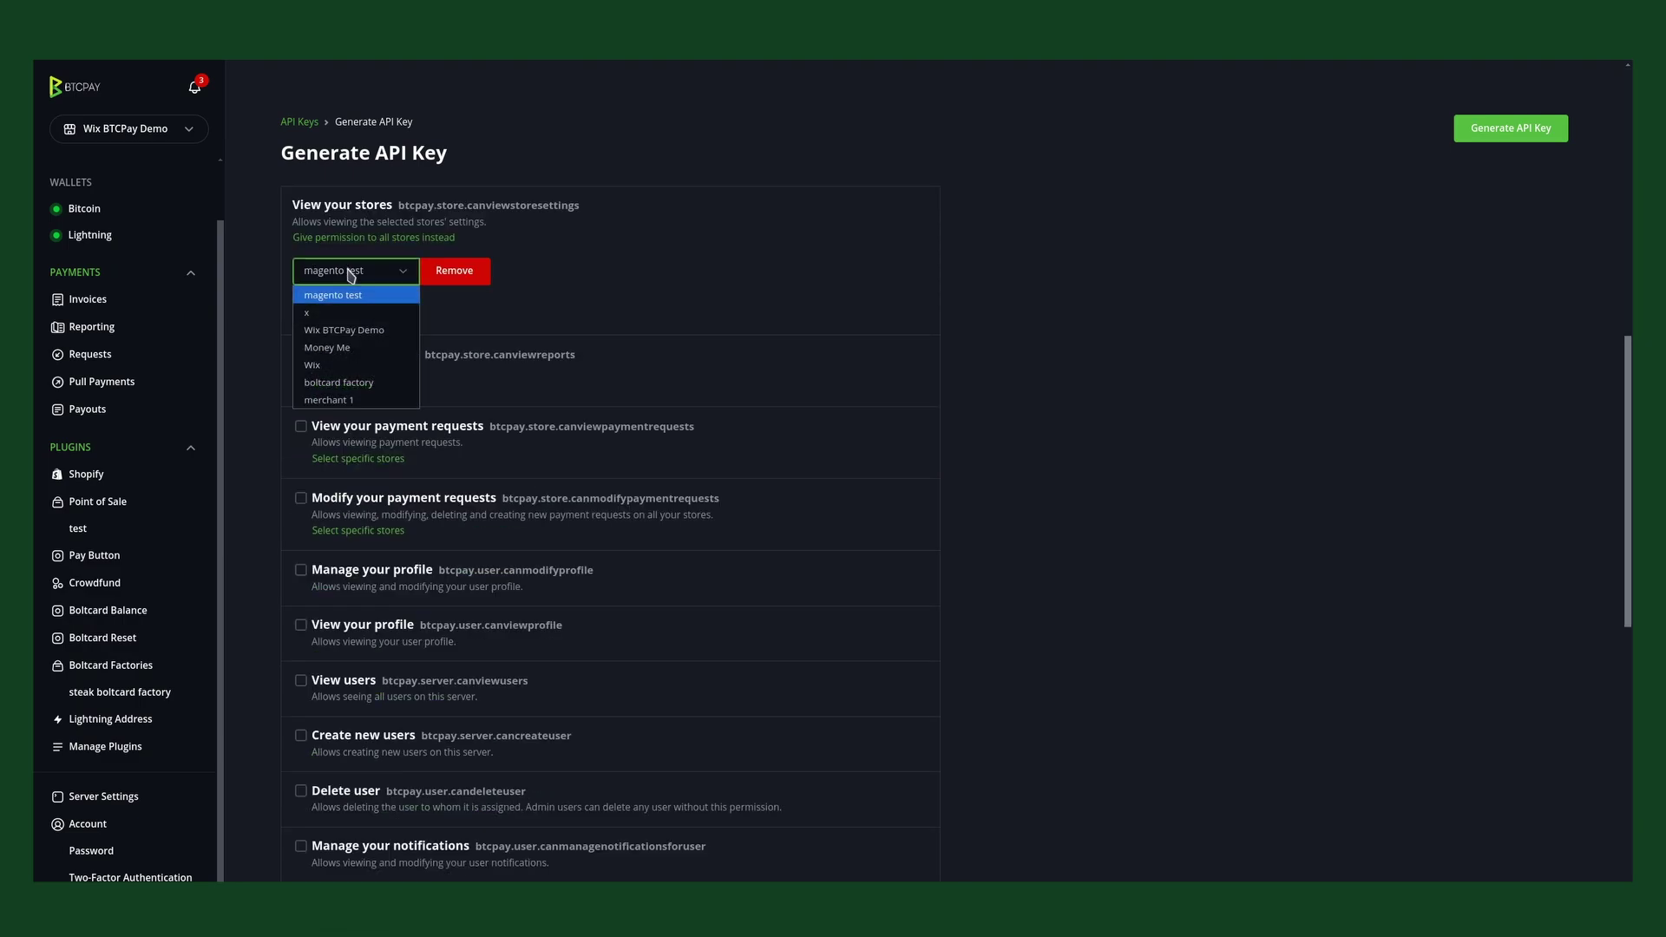
left_click(350, 331)
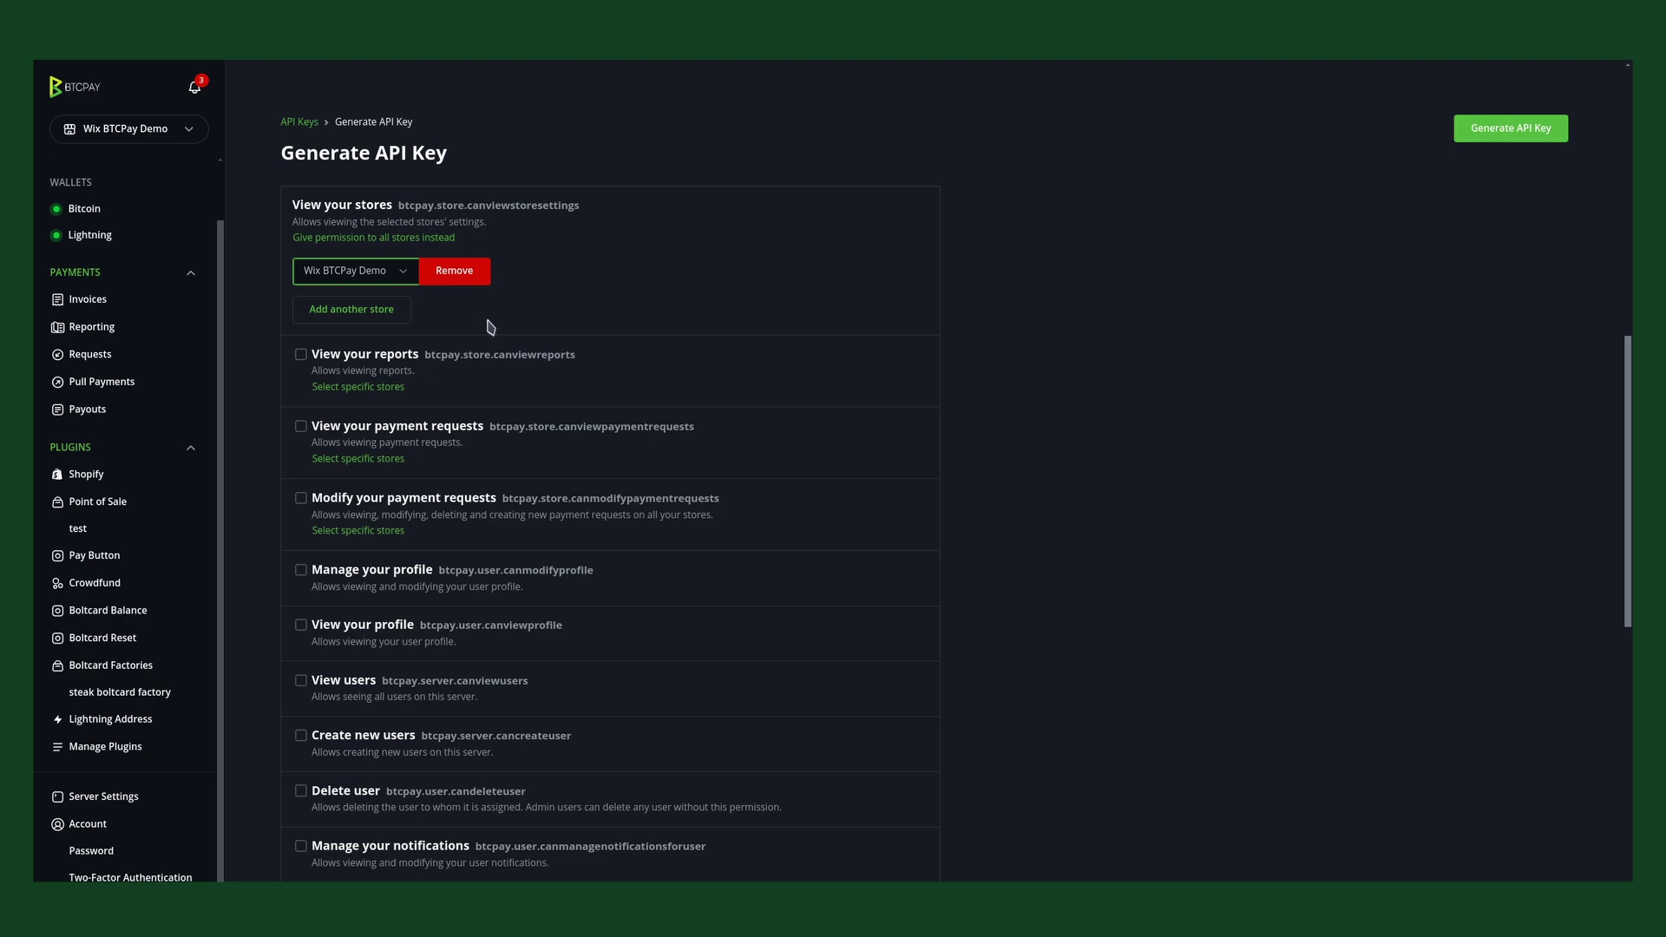
scroll(532, 357, "down", 3)
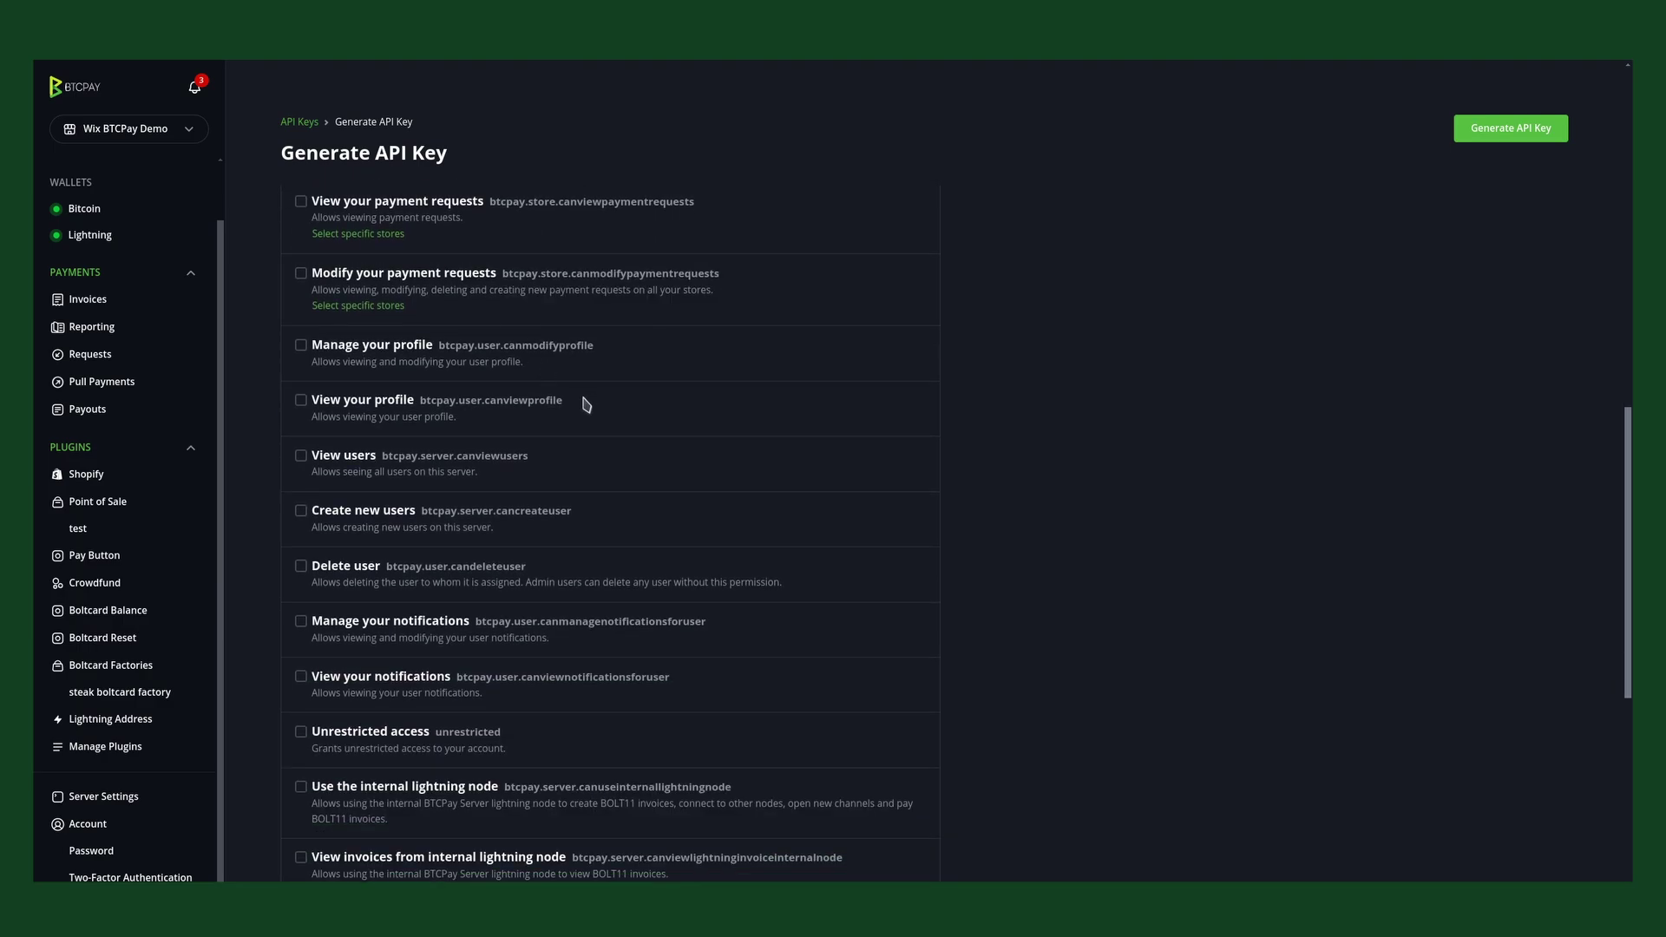
scroll(573, 408, "down", 5)
scroll(535, 466, "down", 4)
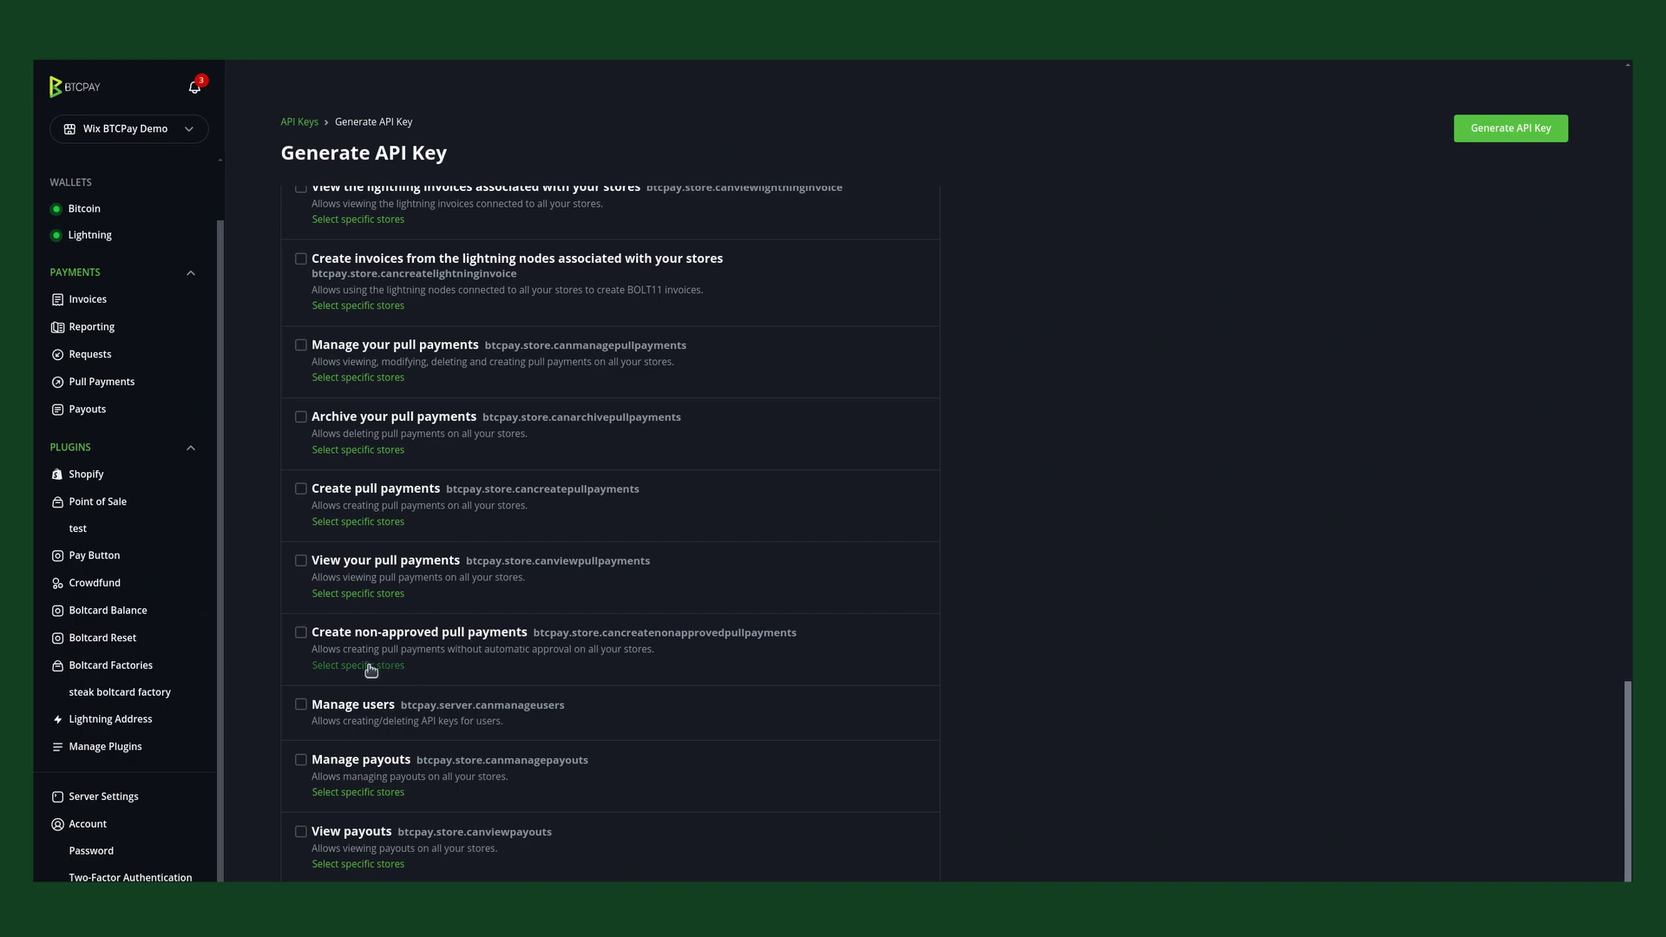
left_click(385, 665)
left_click(357, 623)
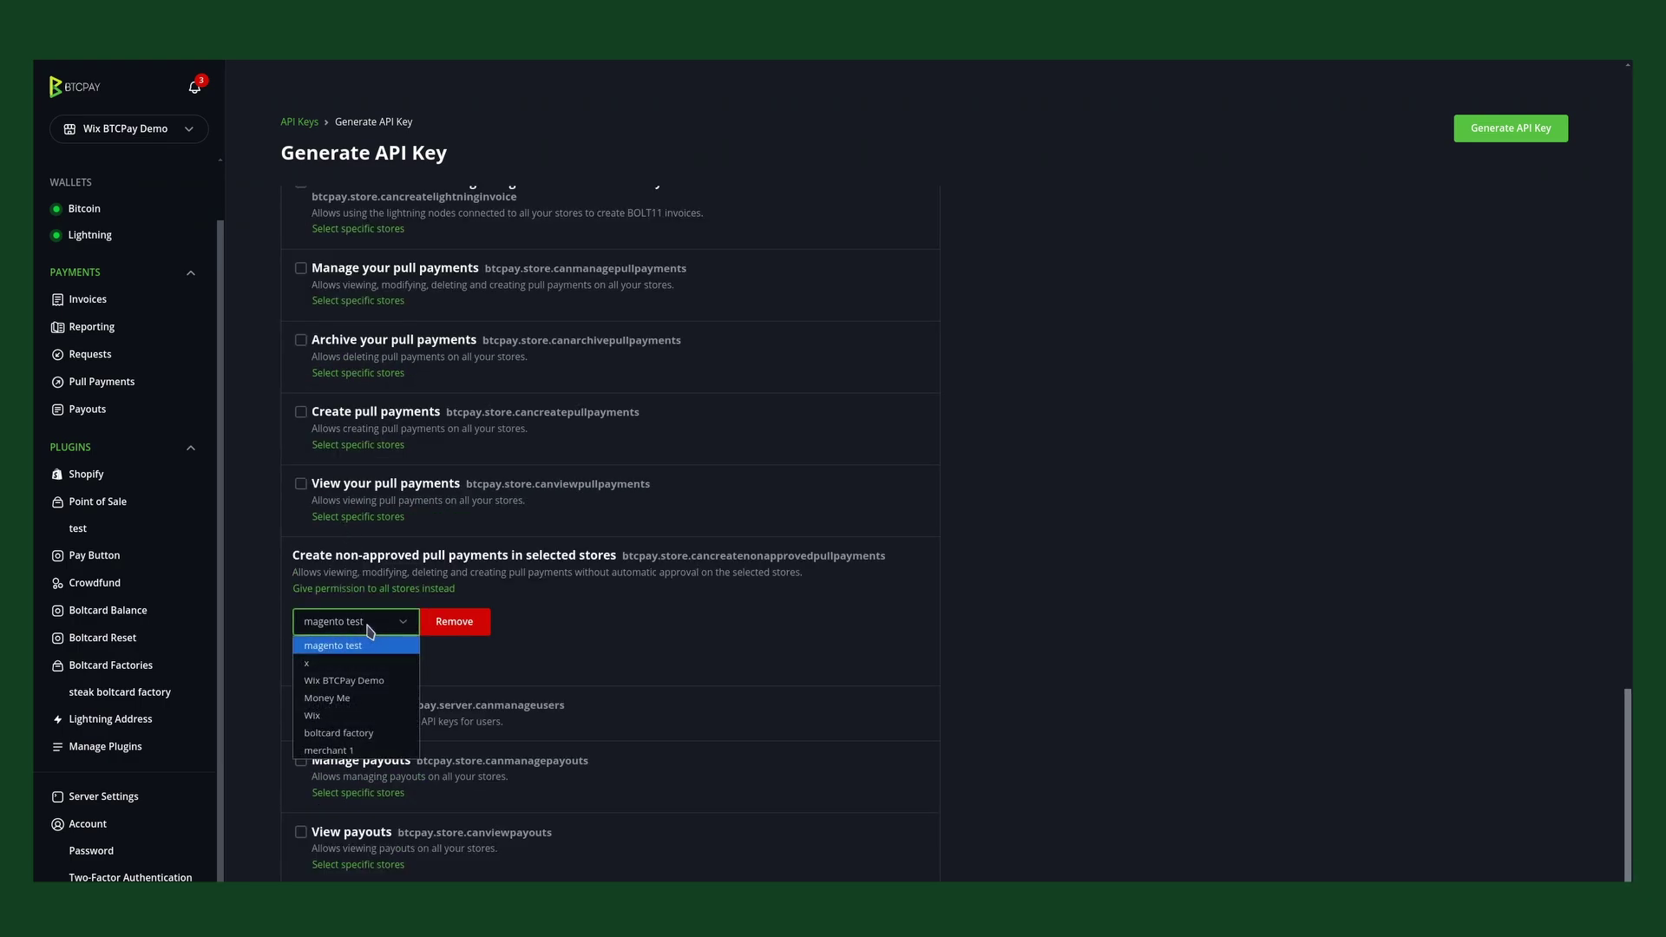
left_click(341, 680)
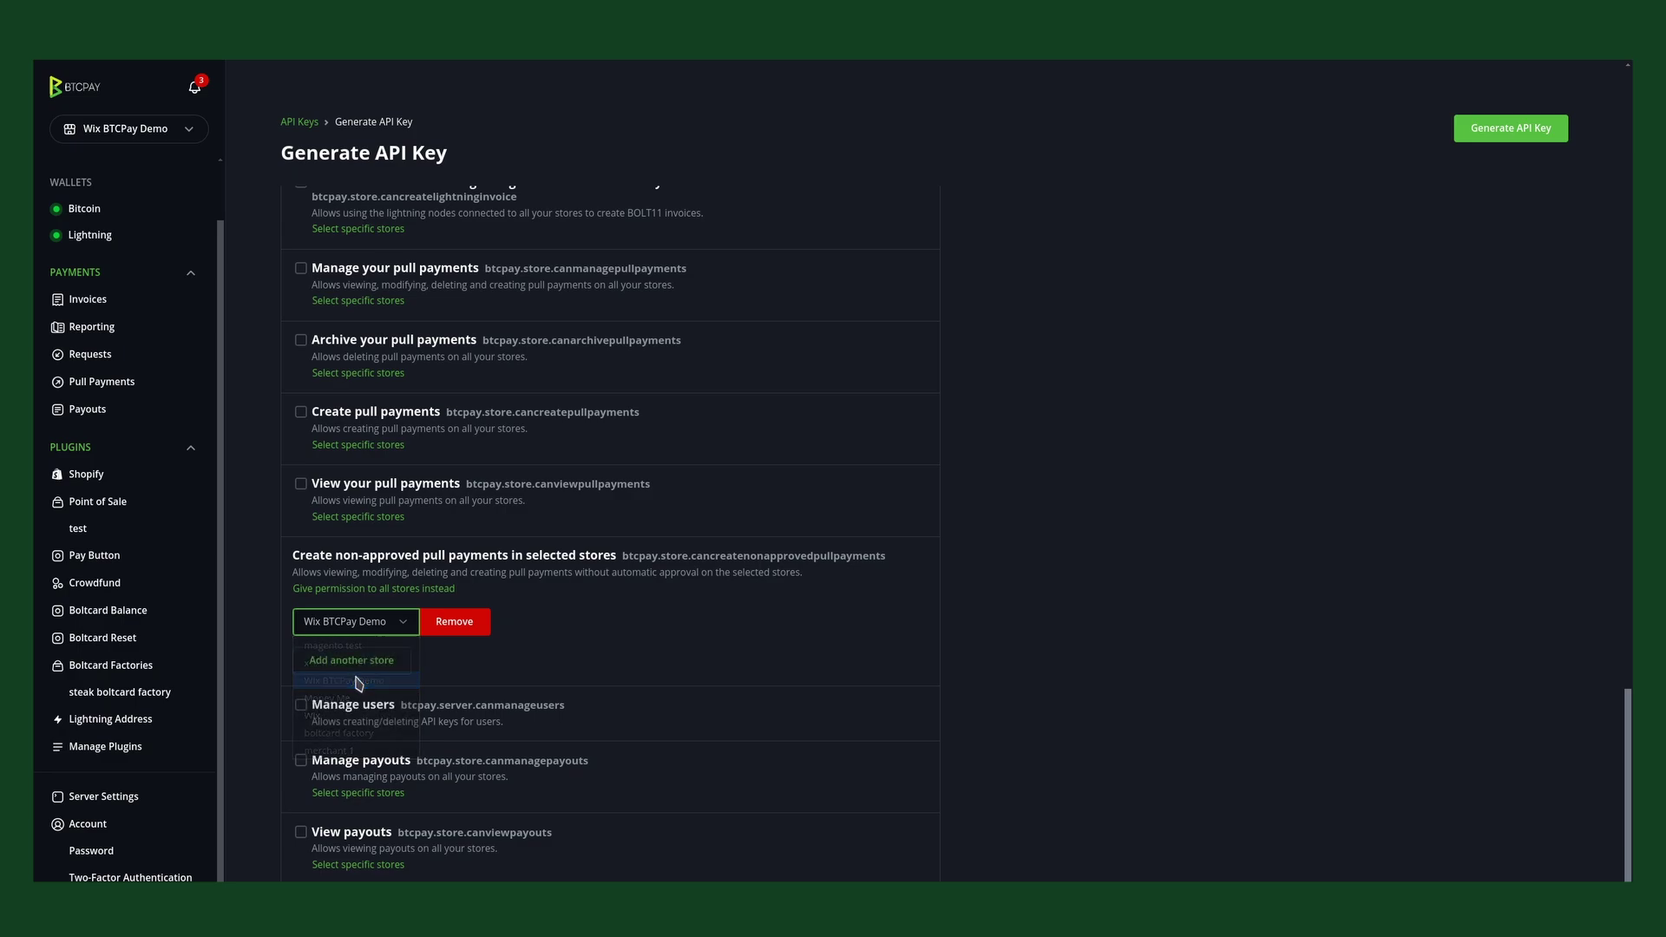
left_click(1055, 736)
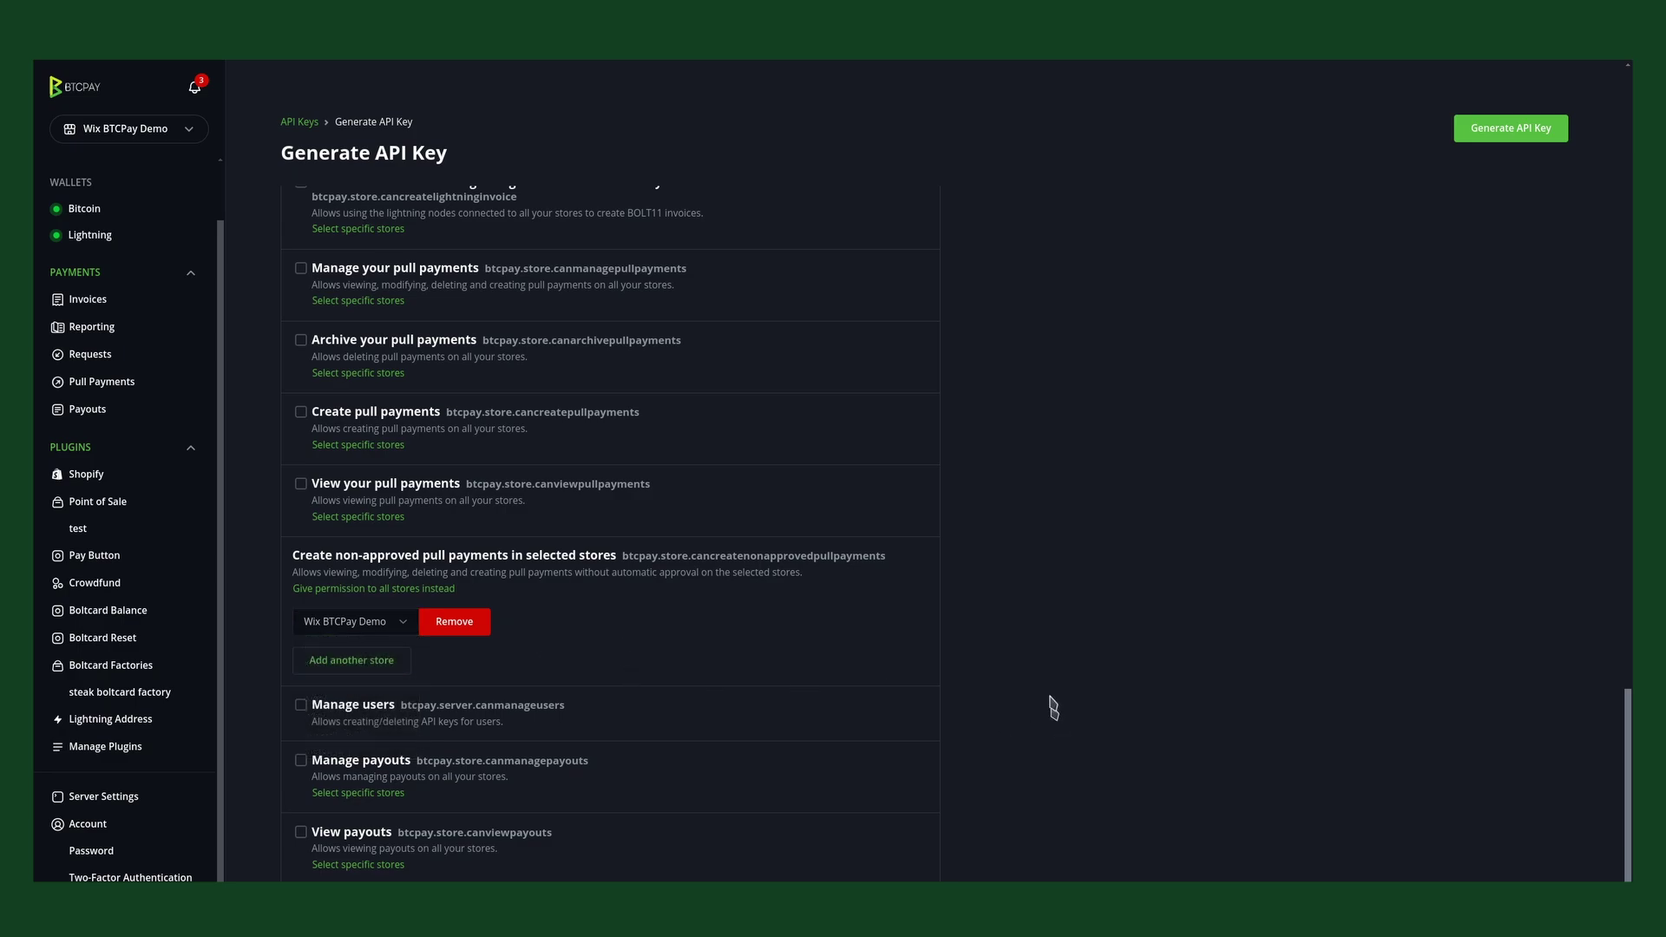
- Generate the API key and select its value in the confirmation banner
left_click(1506, 132)
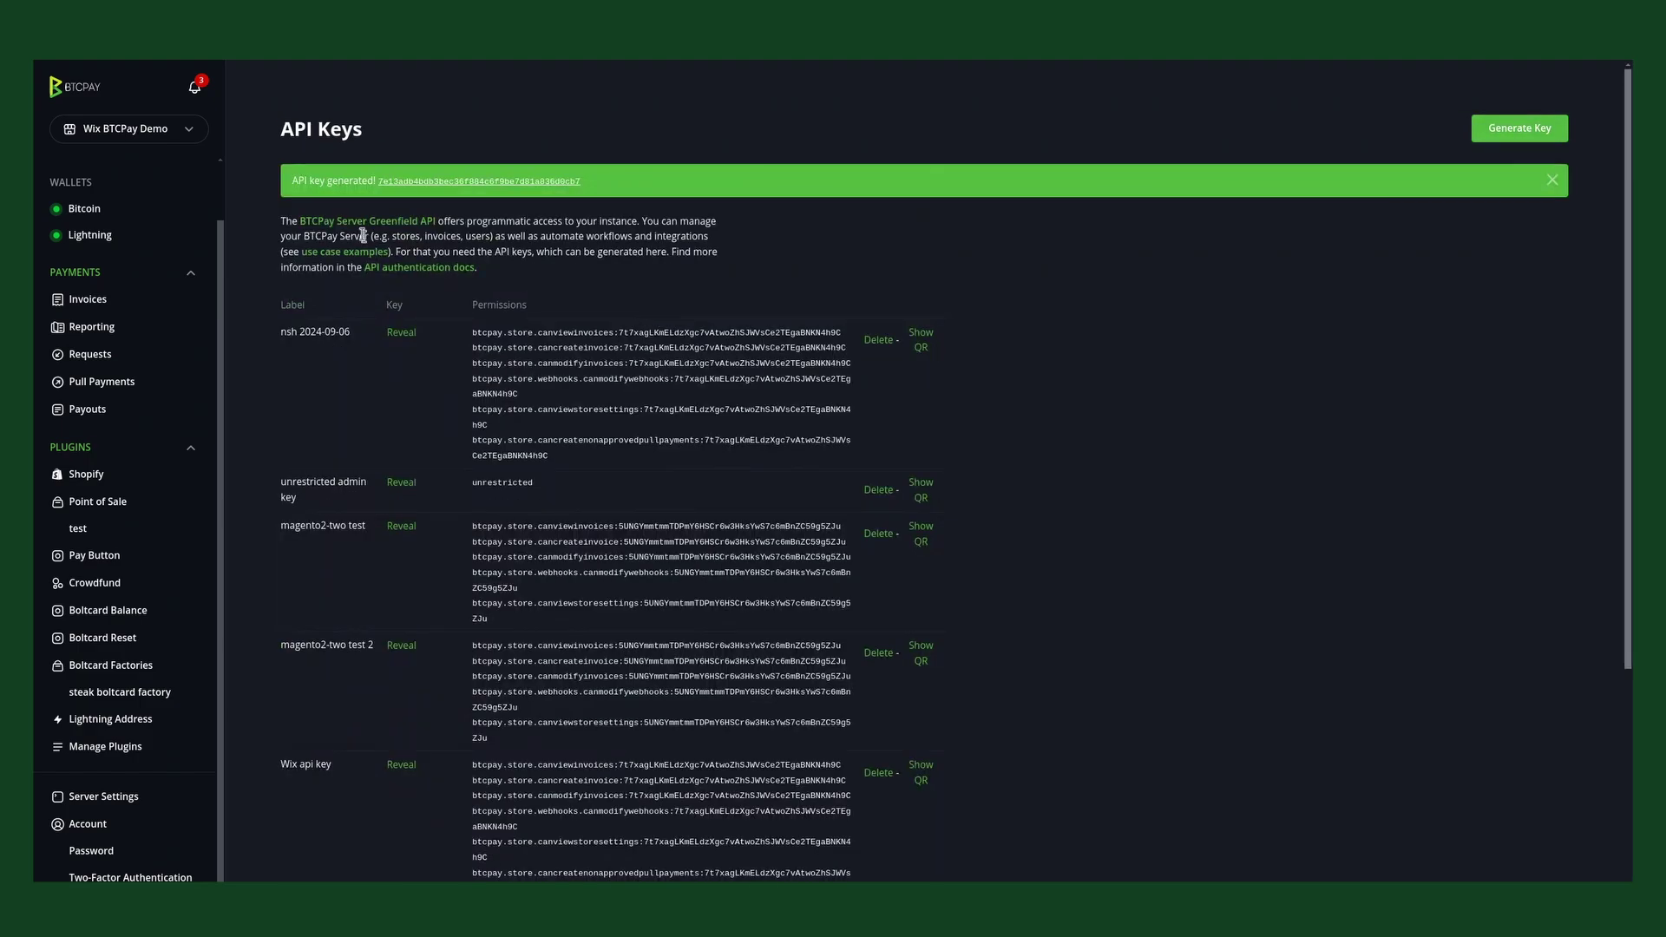
double_click(429, 181)
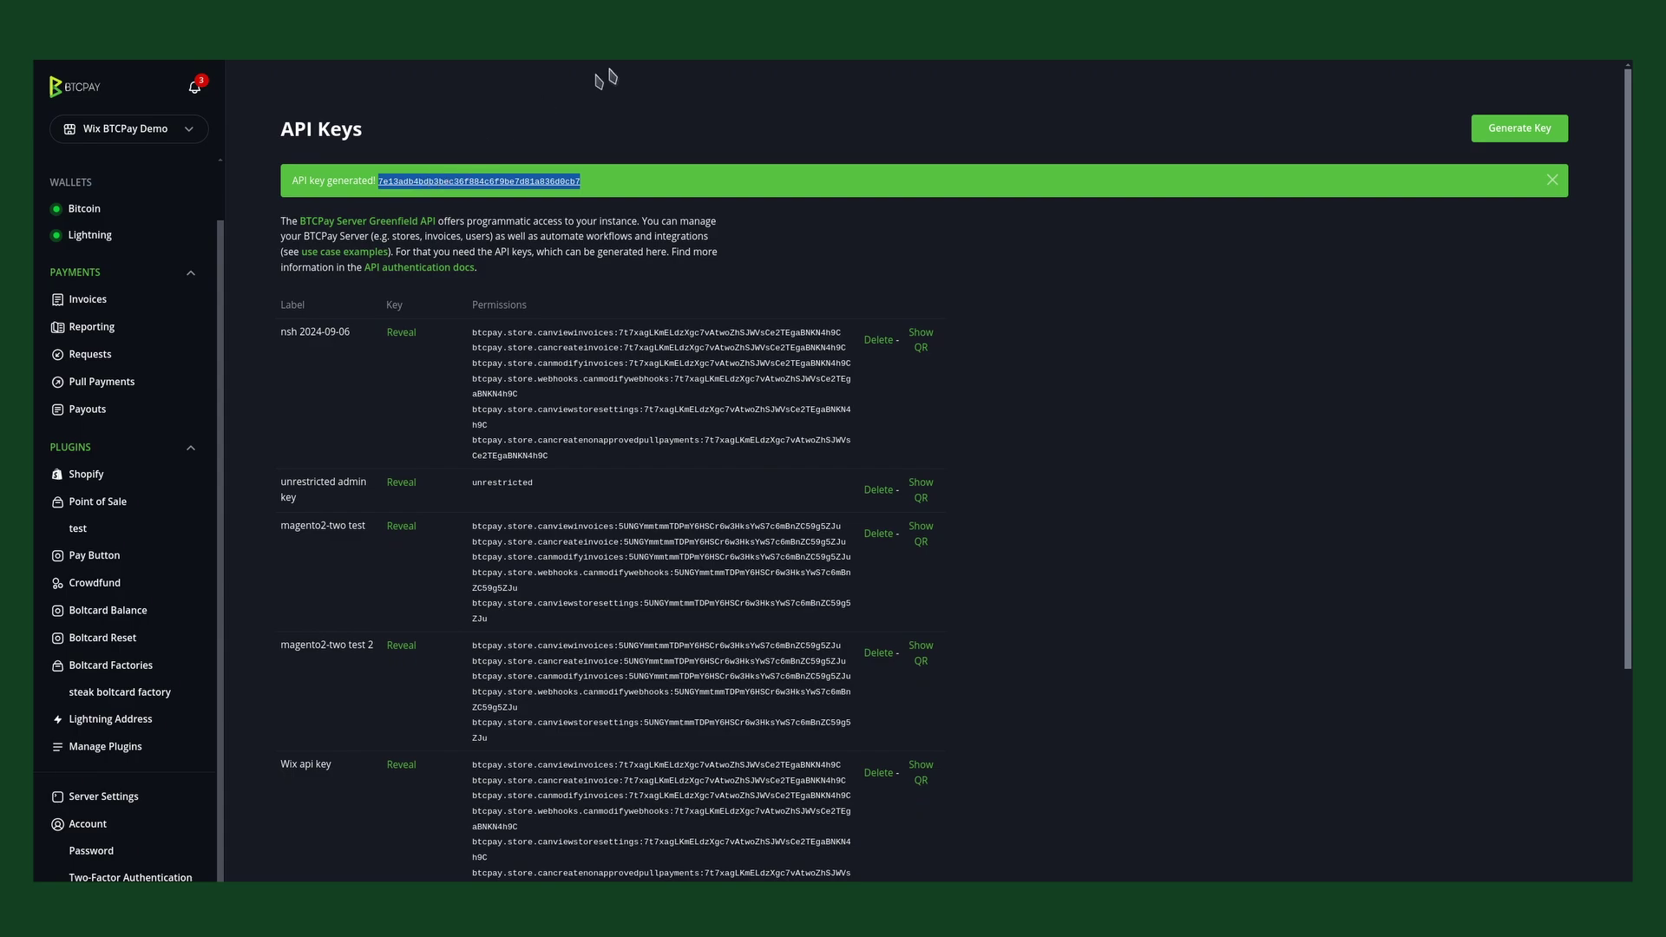
- Paste the generated BTCPay API key into the Wix connection form's API Key field
key("ctrl+Tab")
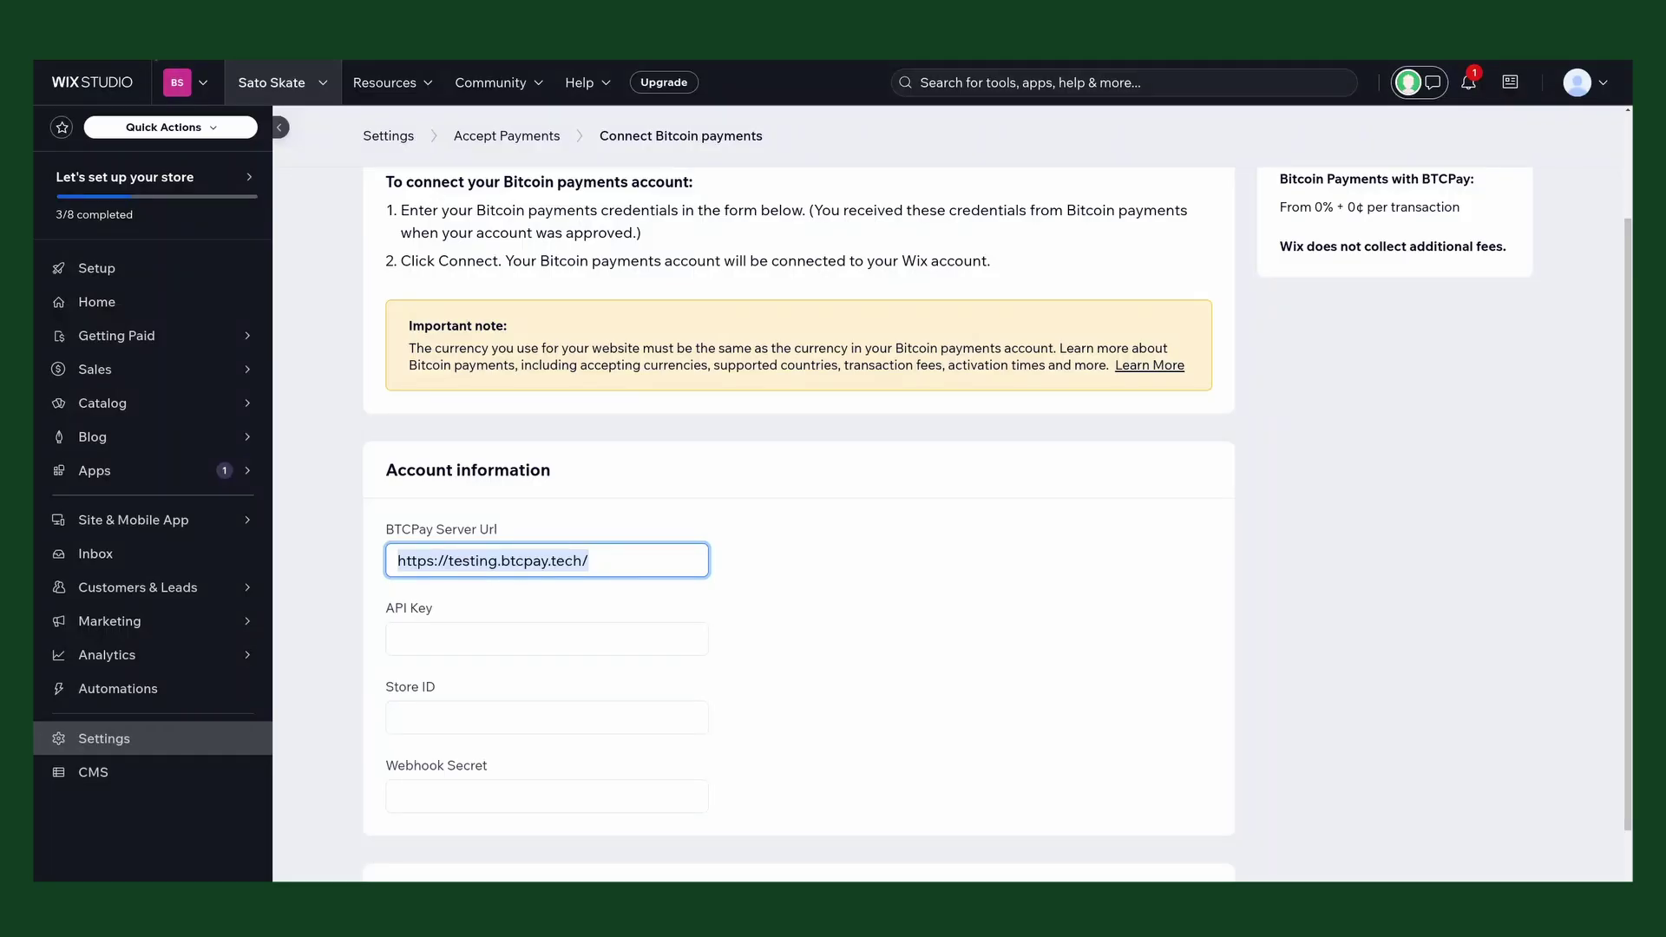
left_click(446, 639)
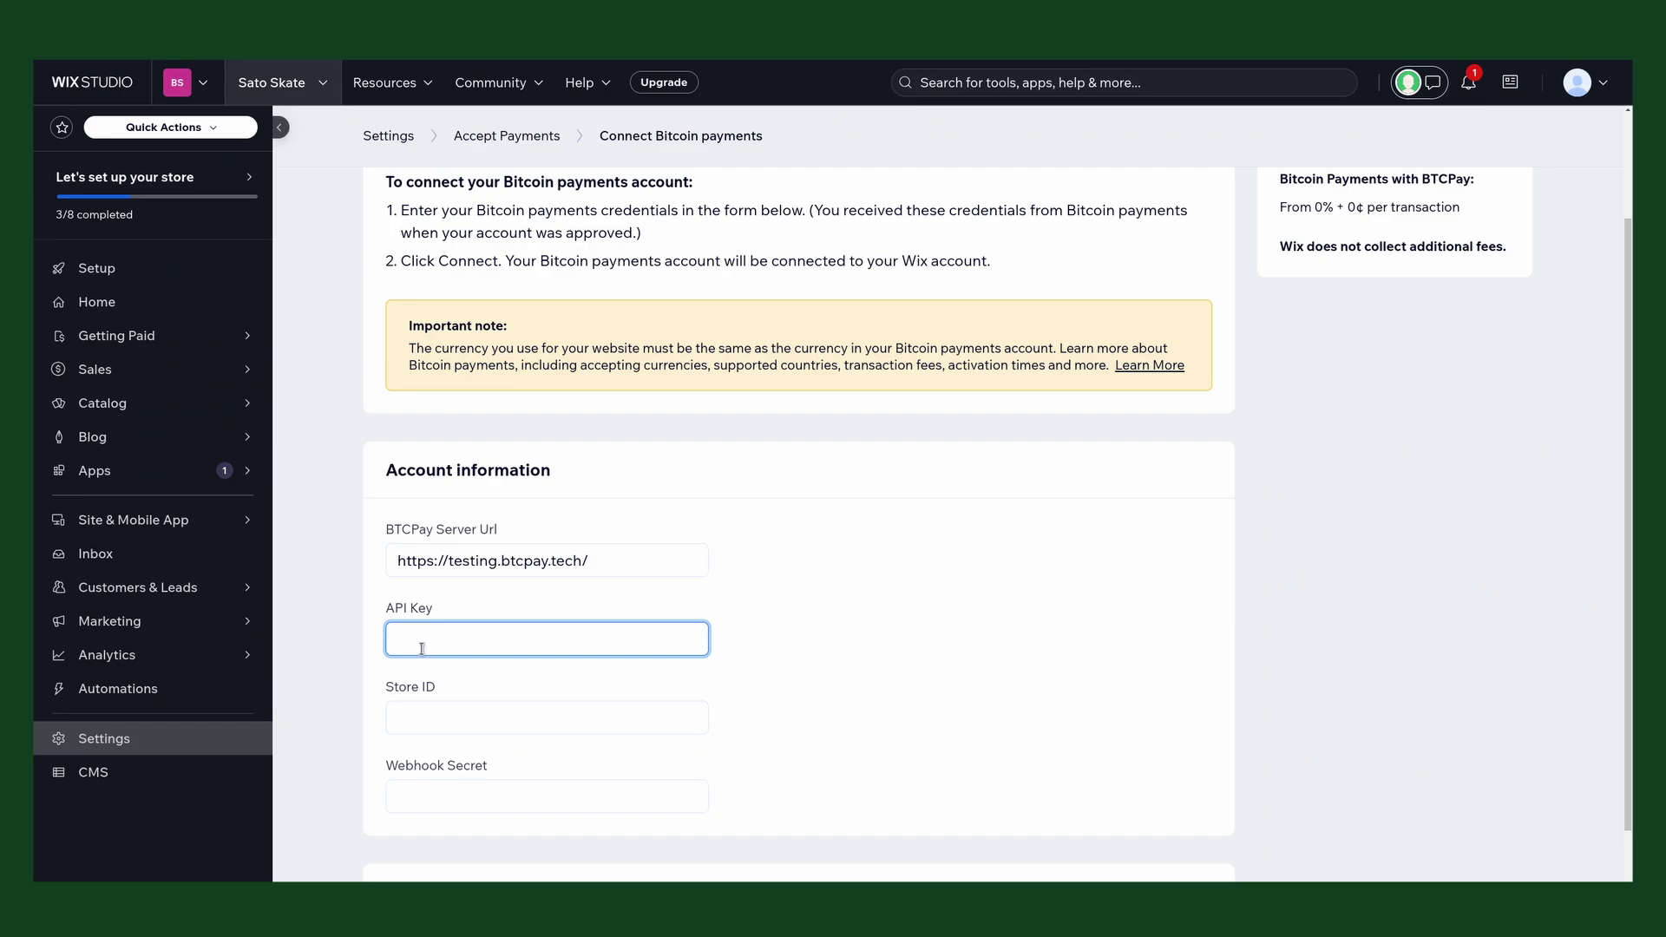
key("ctrl+v")
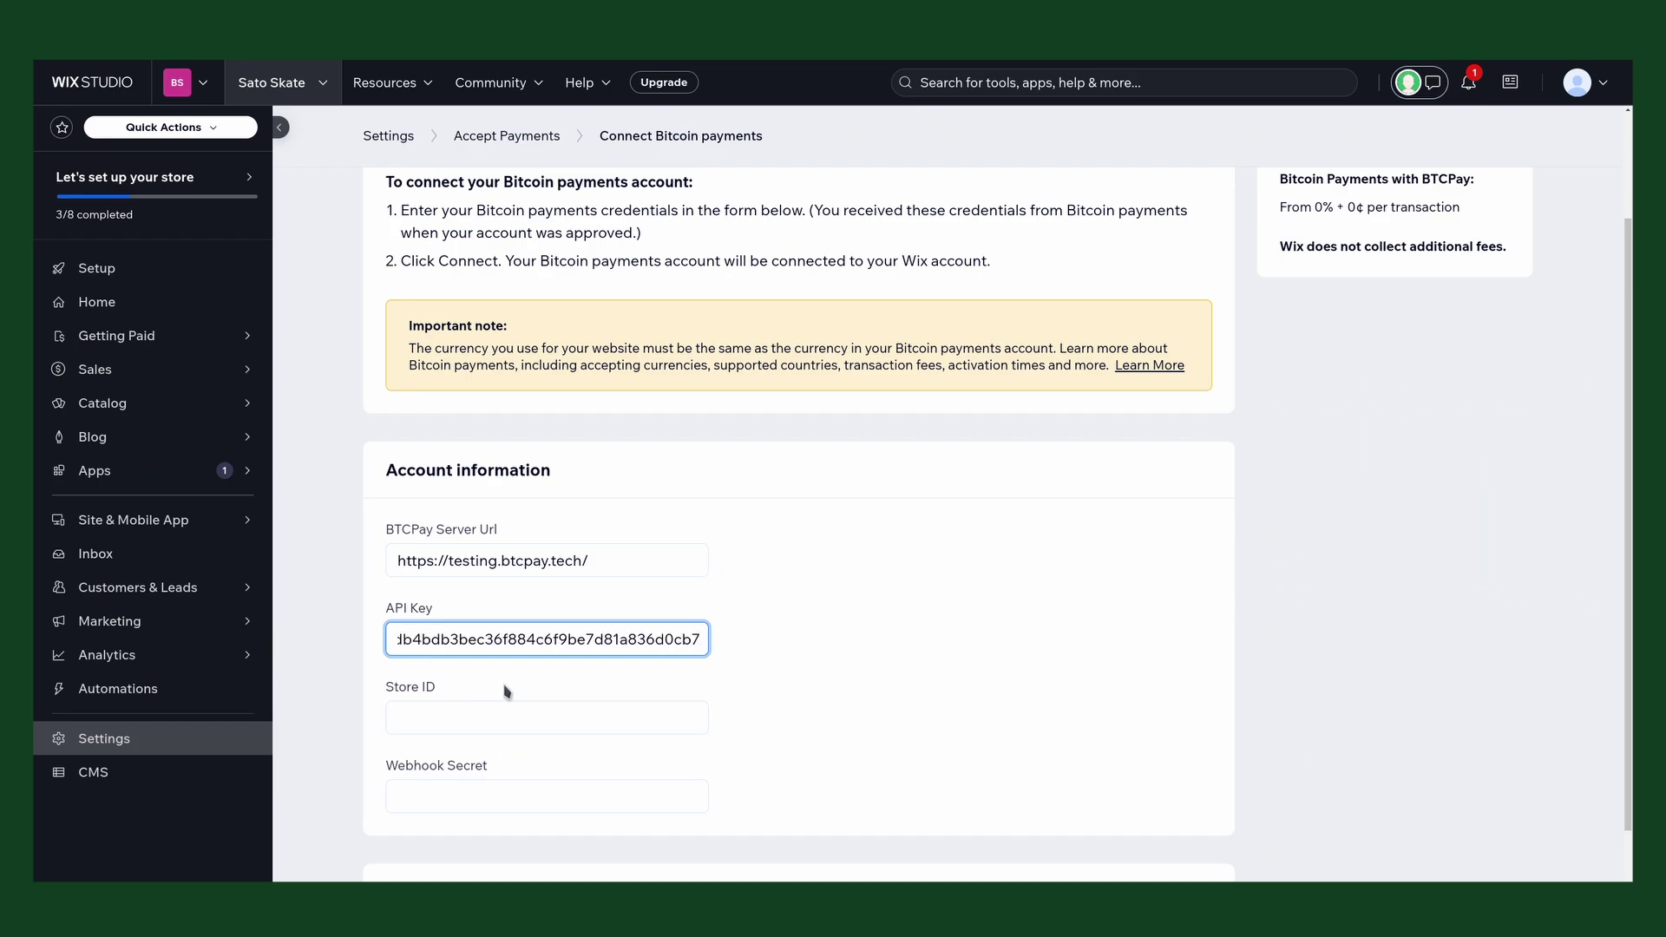
left_click(493, 708)
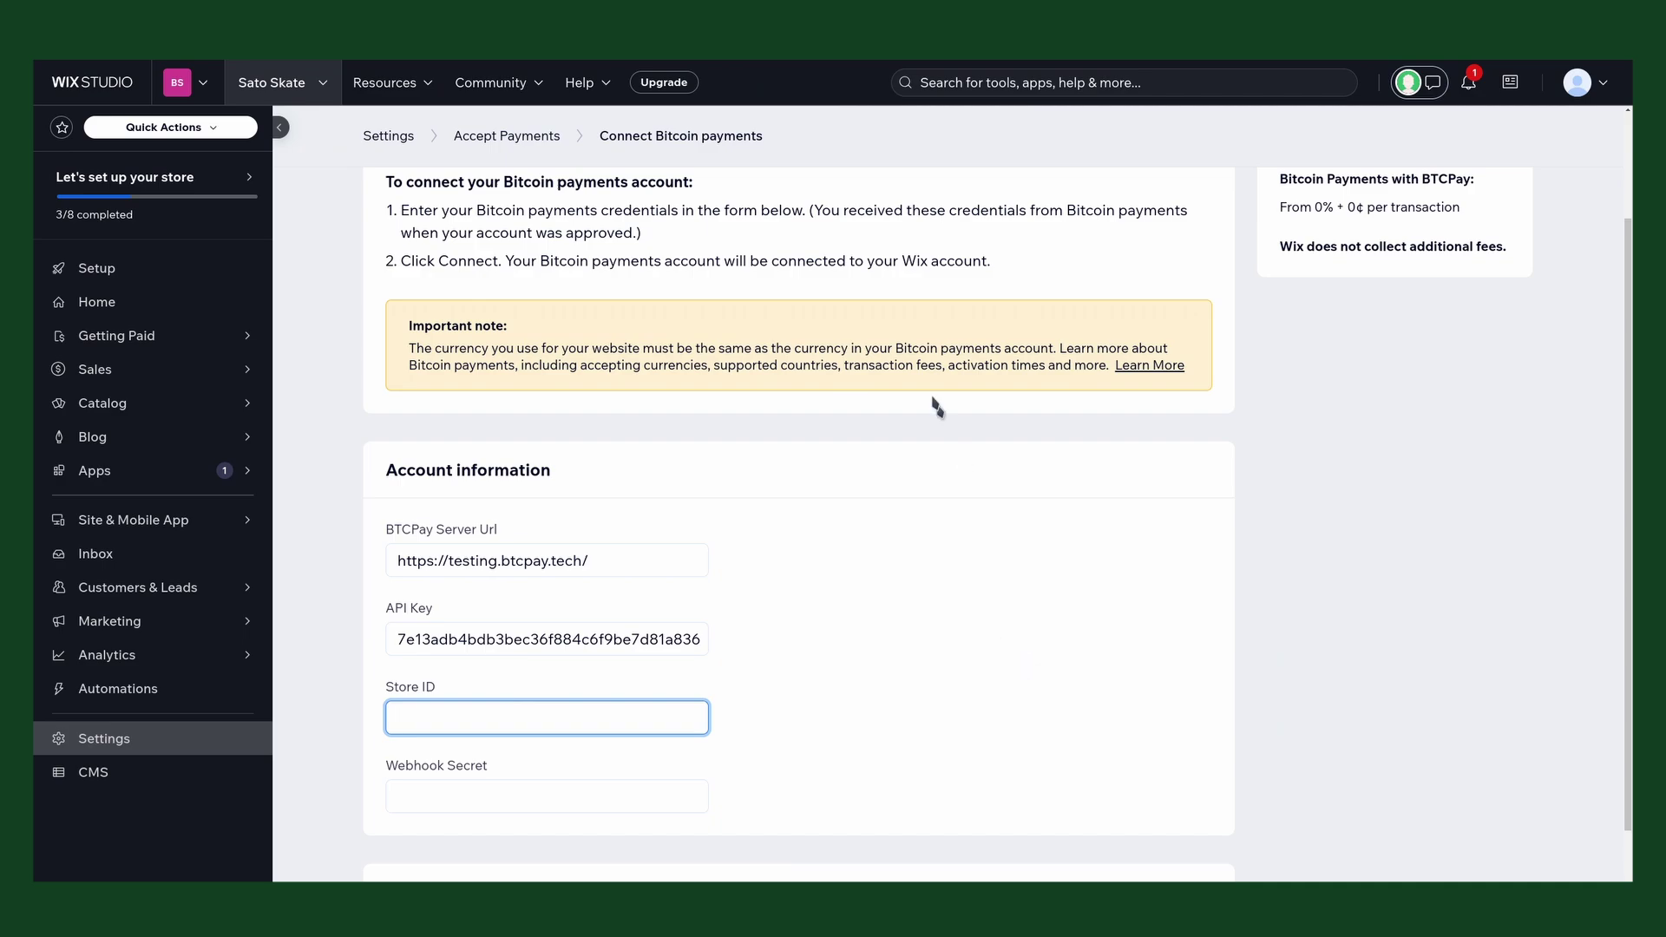
- Confirm Wix BTCPay Demo is the active store and copy its Store Id from Settings
key("ctrl+Tab")
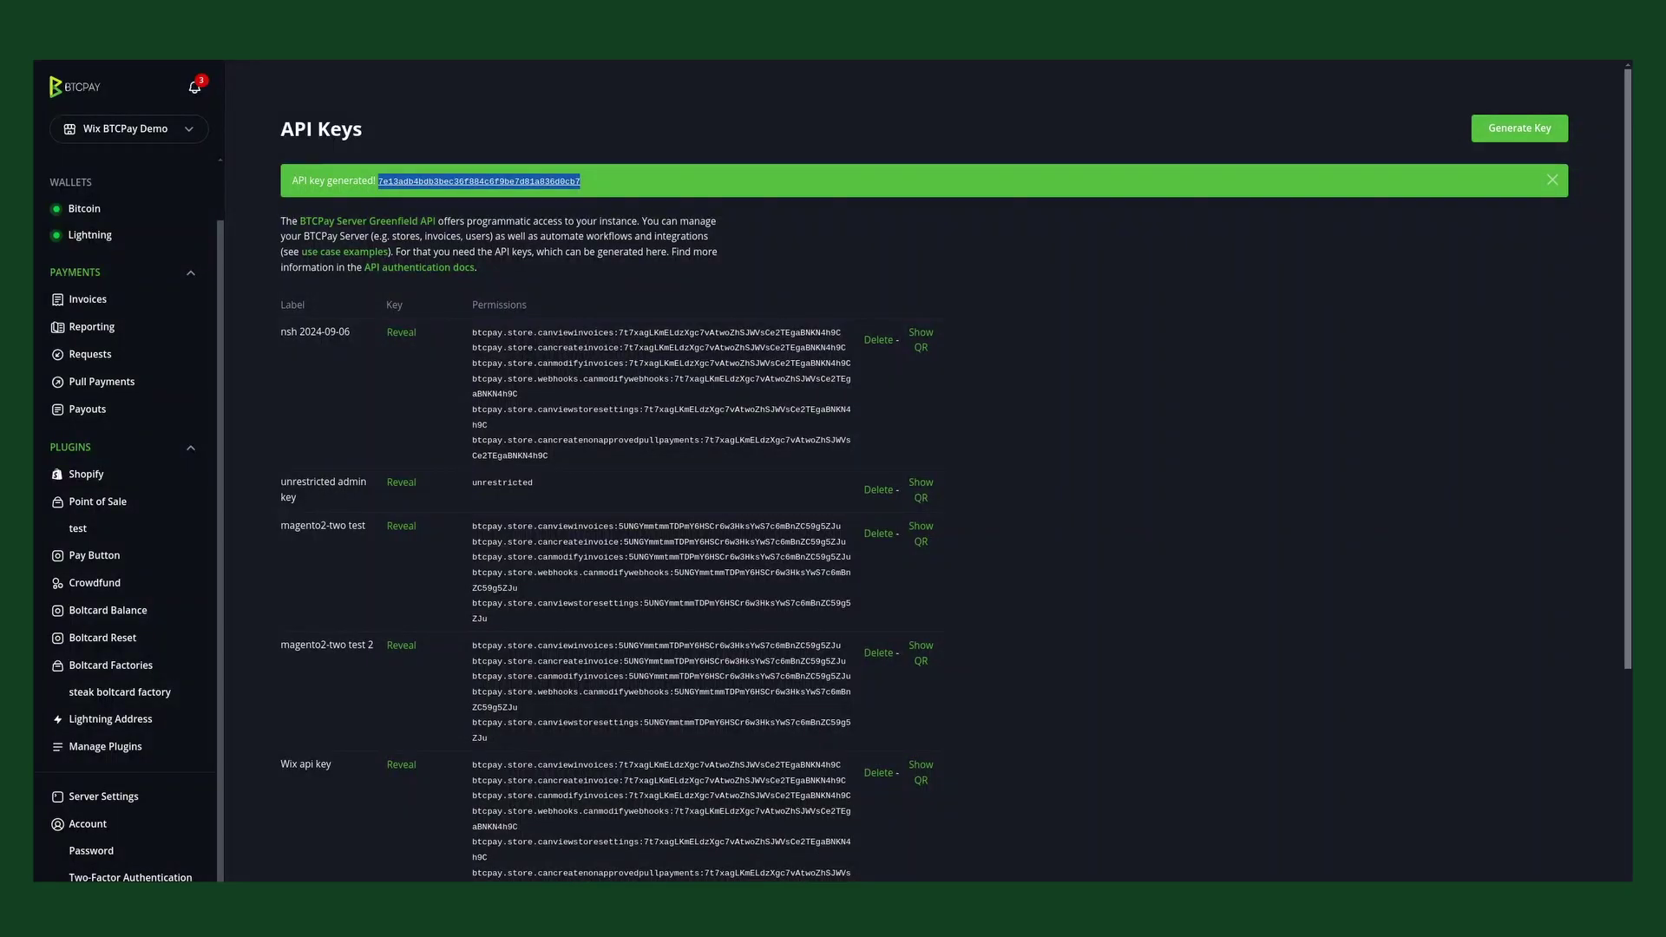
left_click(110, 136)
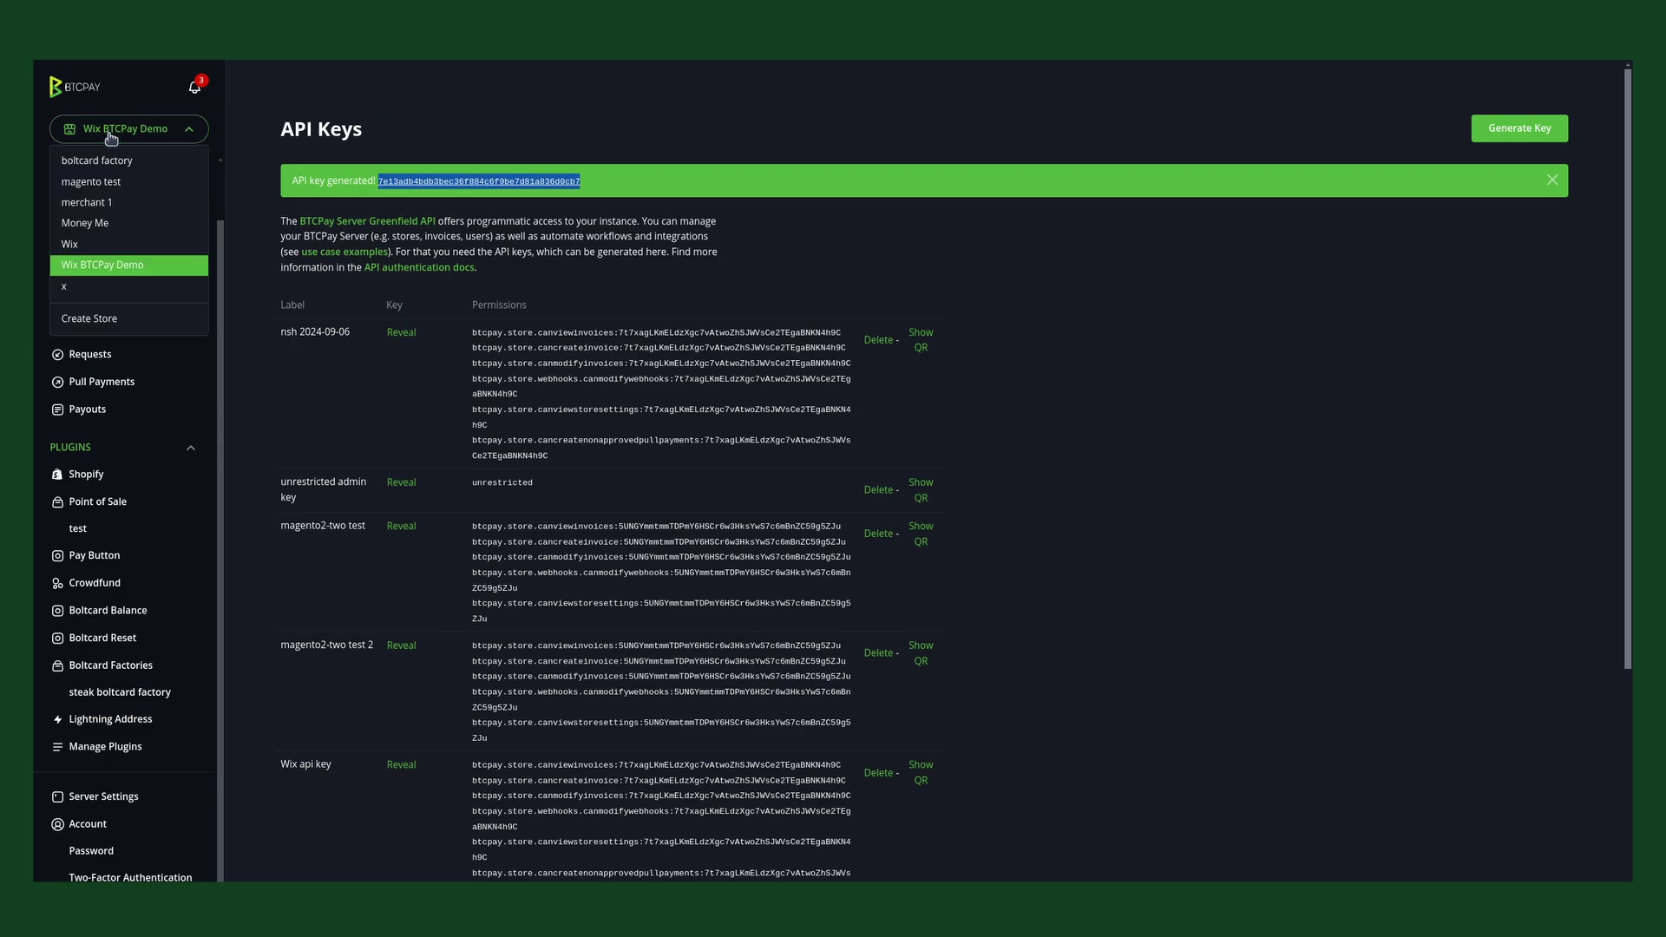
left_click(87, 272)
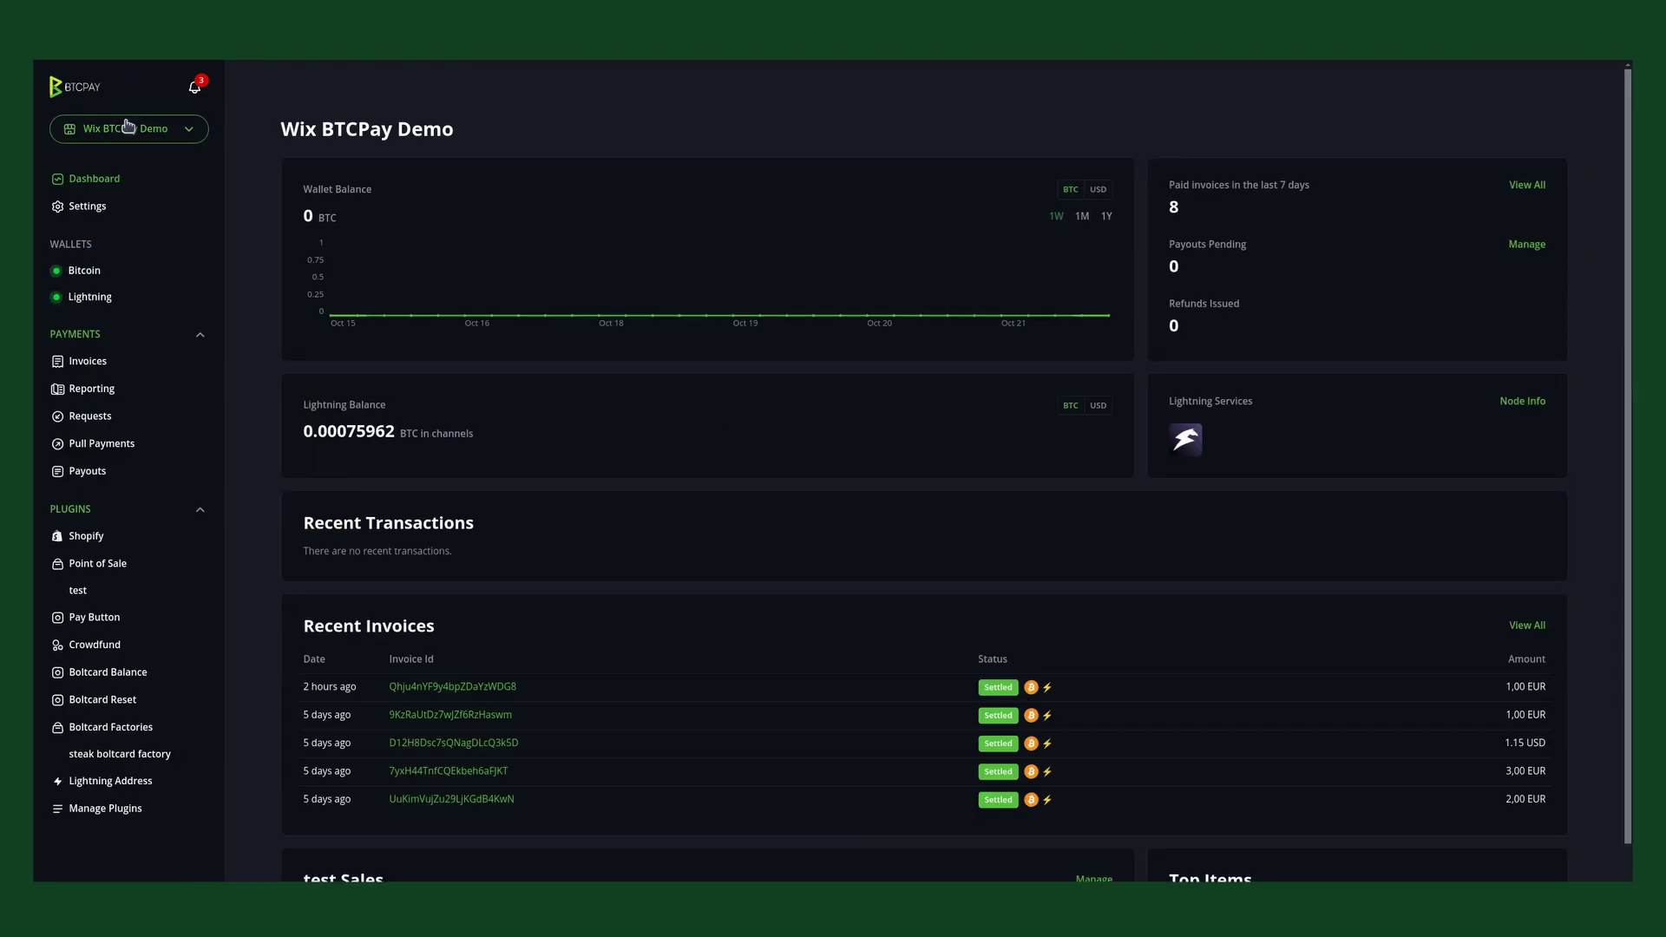
left_click(83, 208)
left_click(330, 199)
double_click(332, 199)
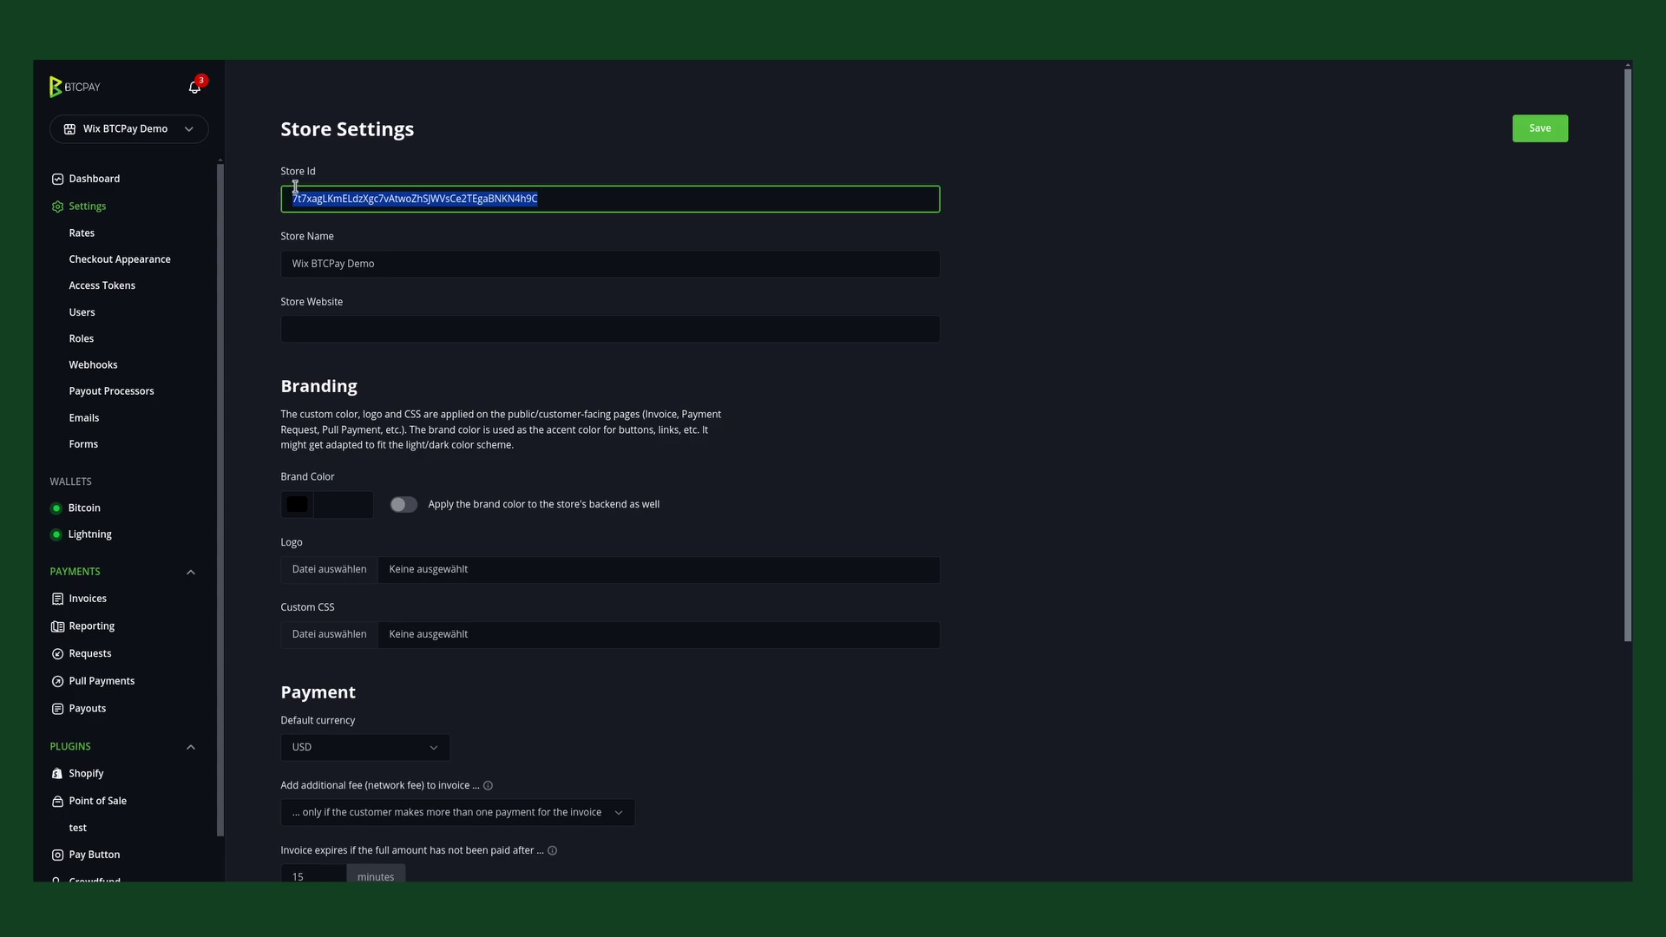
key("alt+Tab")
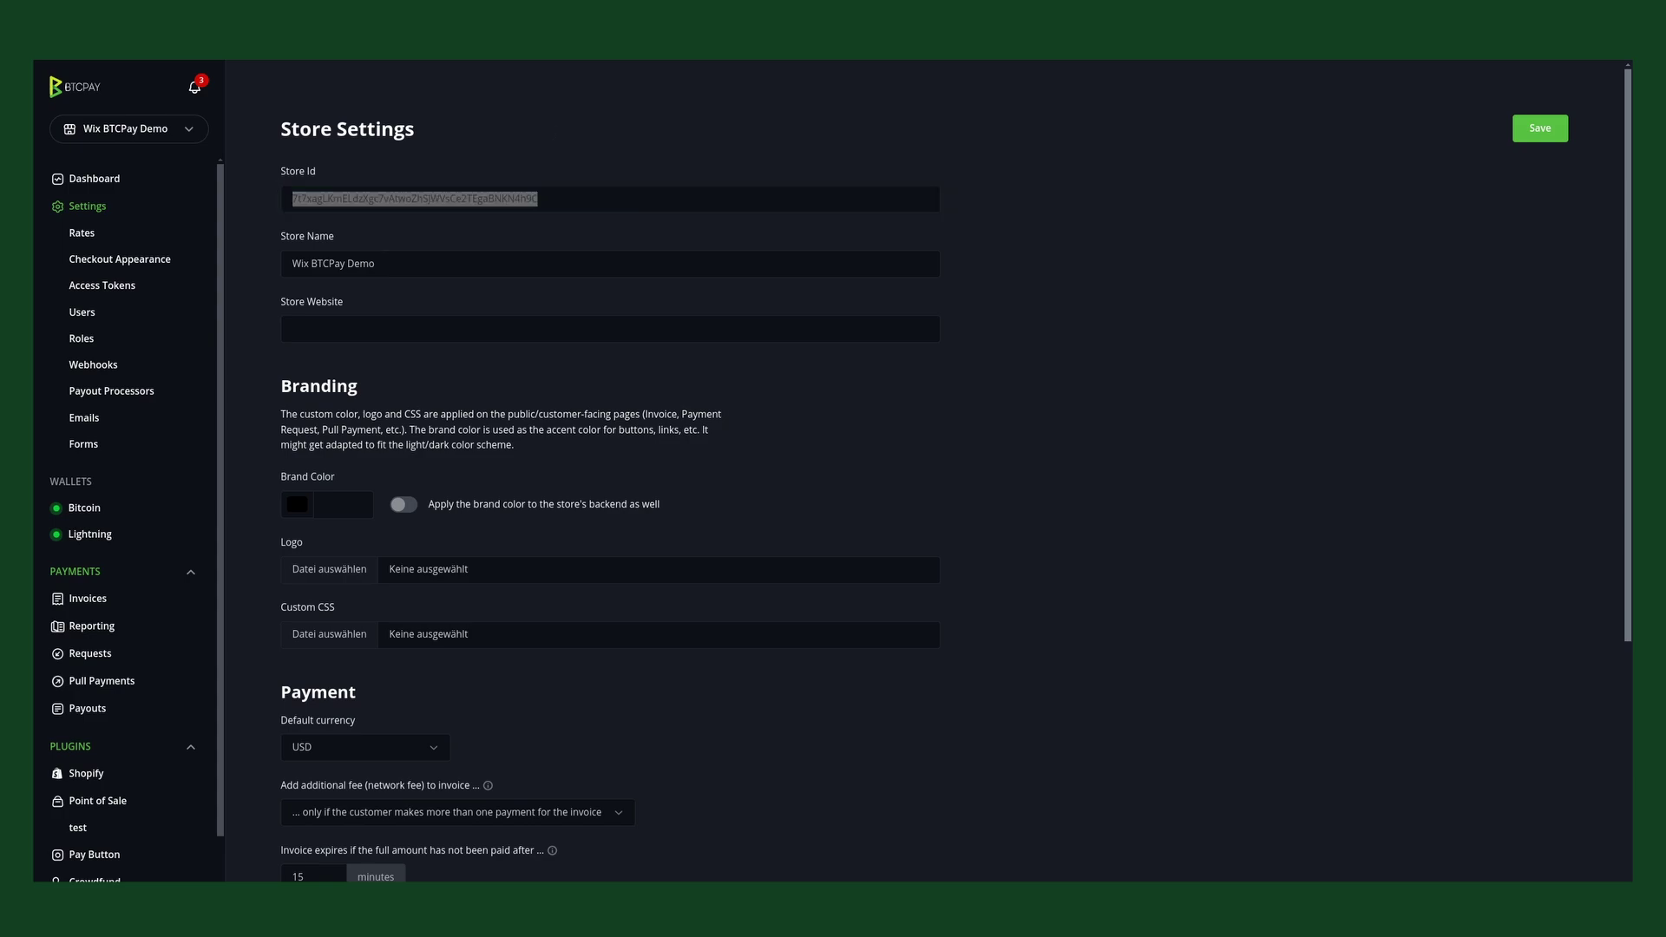
key("alt+Tab")
left_click(584, 197)
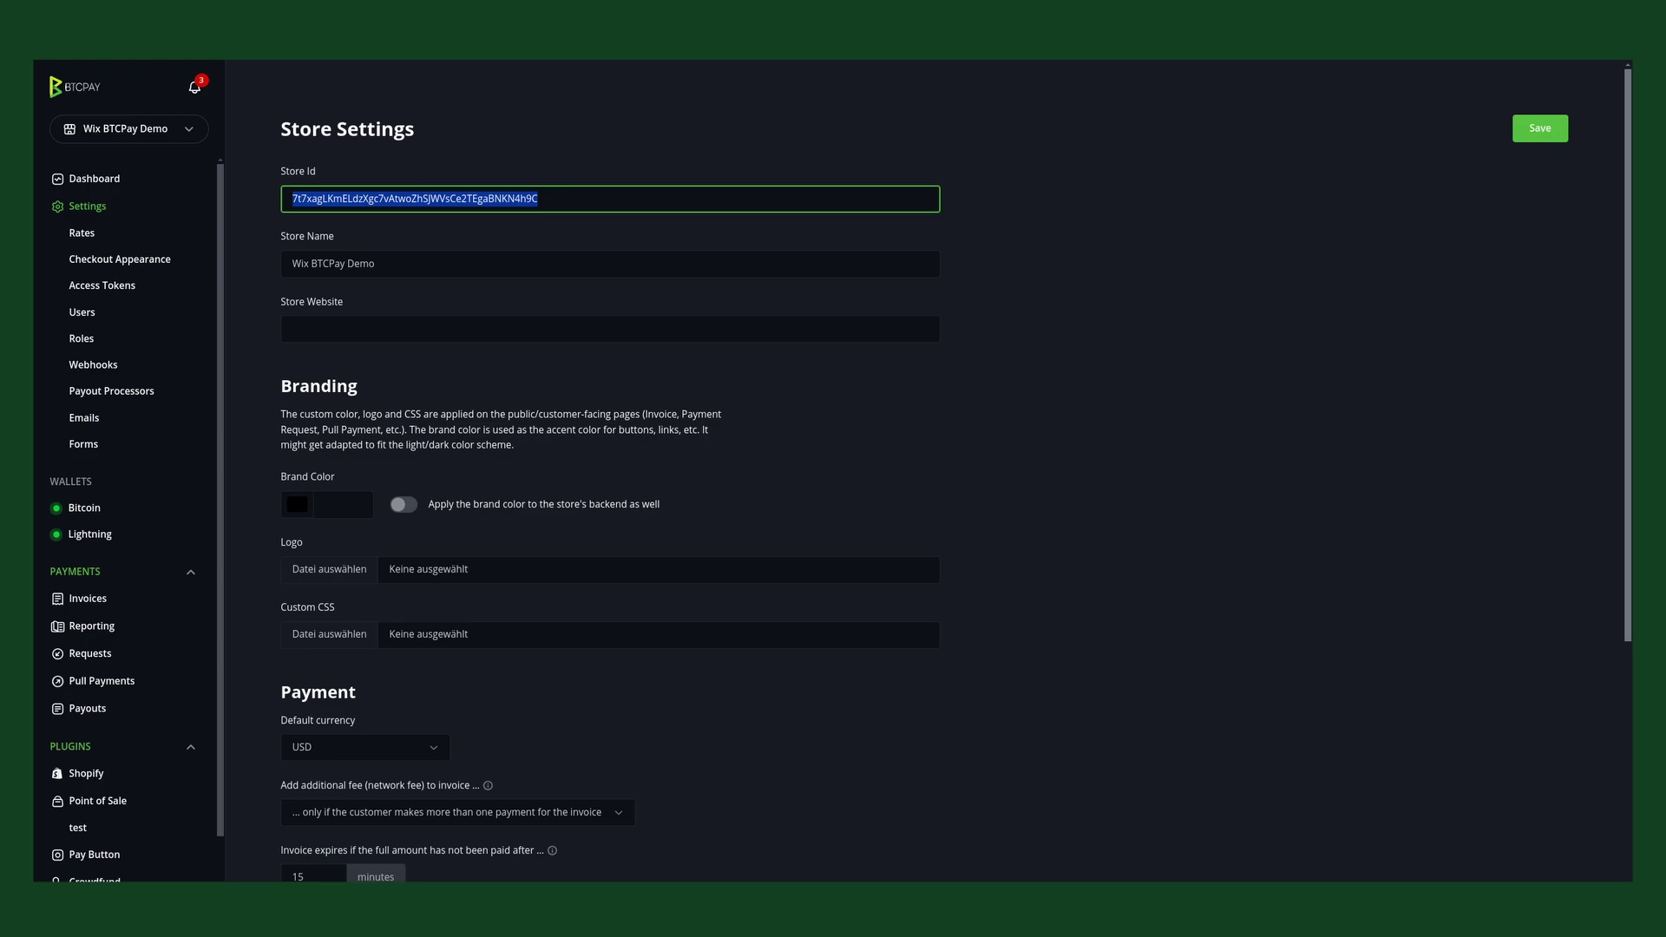
key("alt+Tab")
- Paste the copied BTCPay Store Id into the Store ID field of the Wix form
left_click(414, 716)
key("ctrl+v")
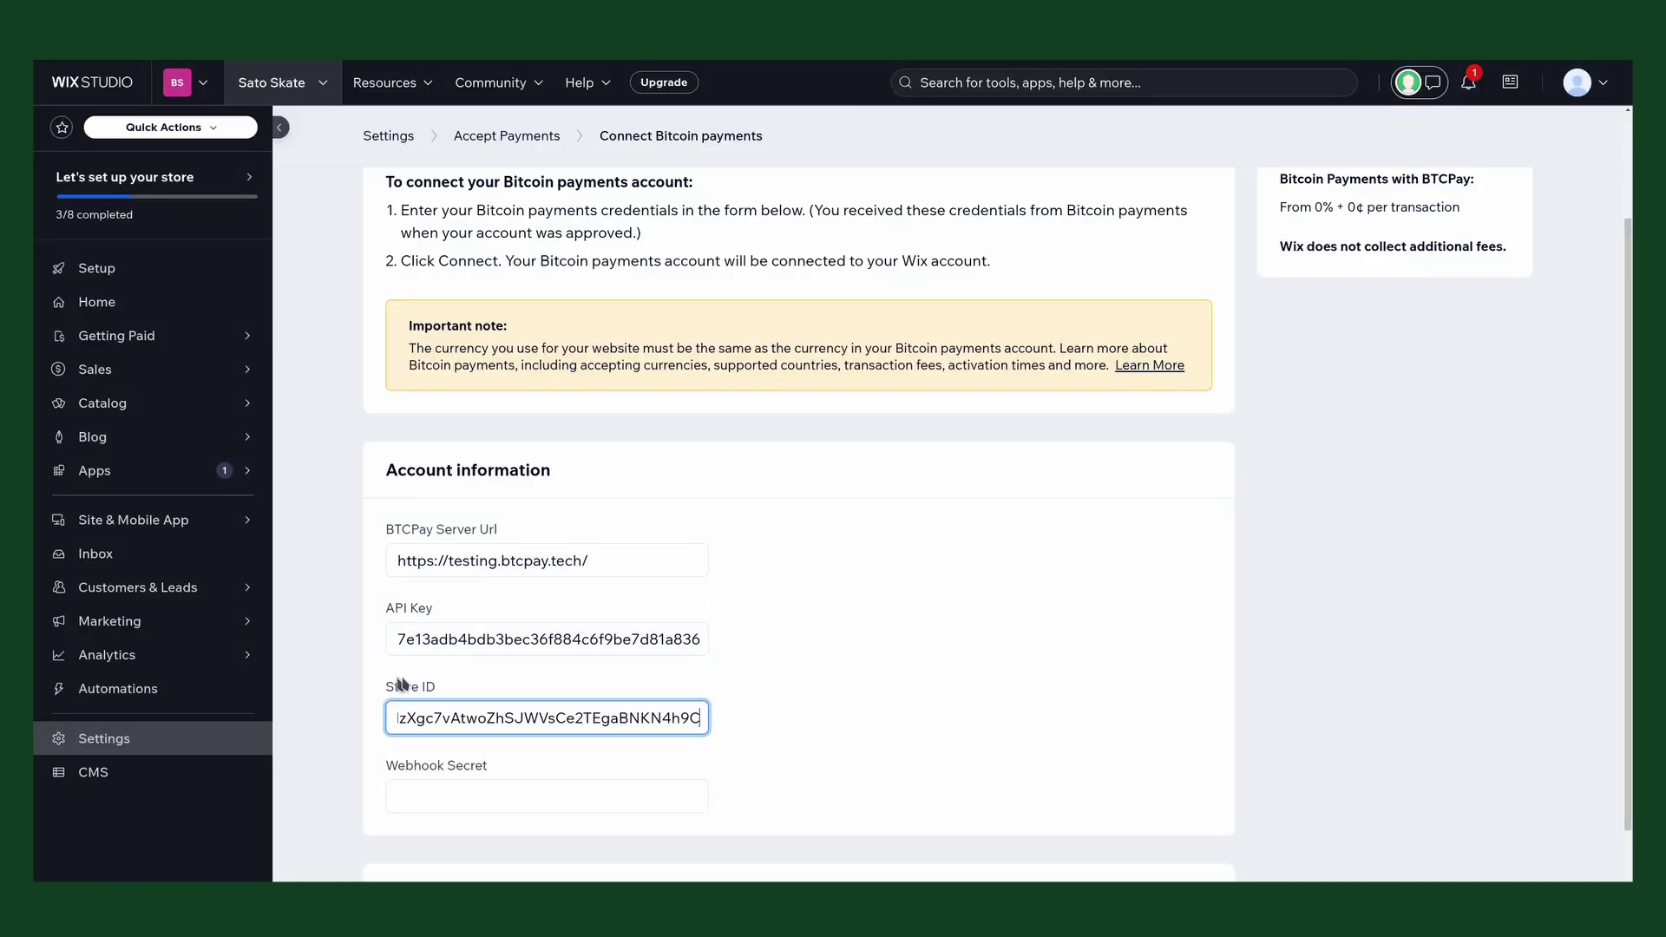
left_click(446, 800)
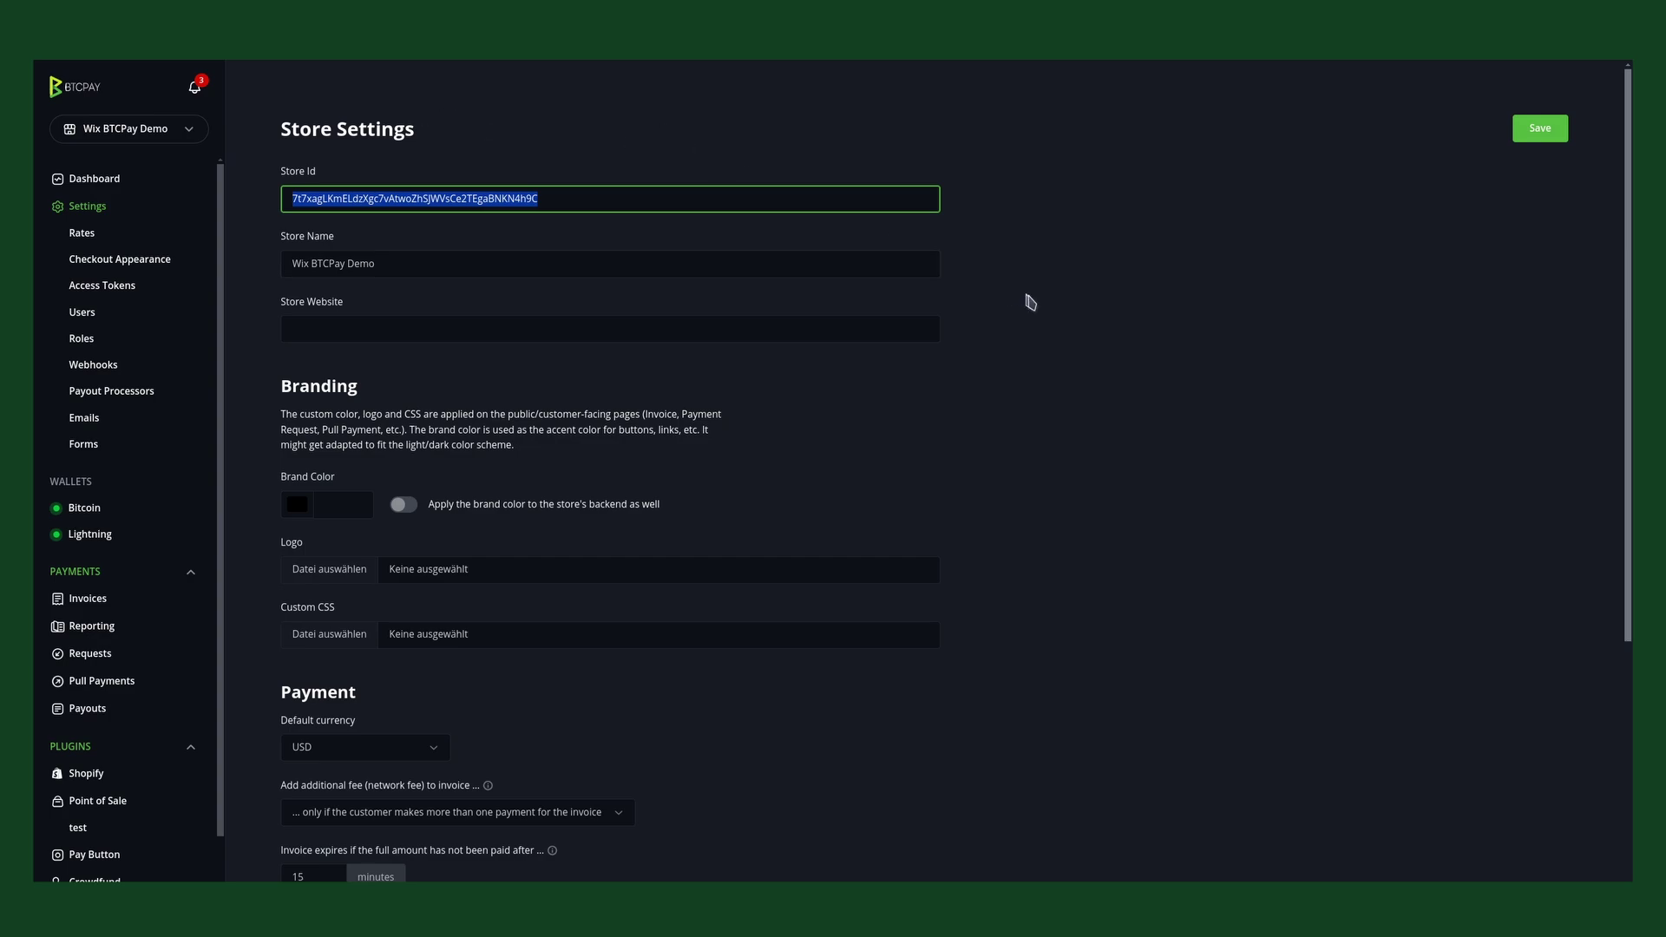
- Clear the Store Id selection on the BTCPay store settings page
left_click(1045, 305)
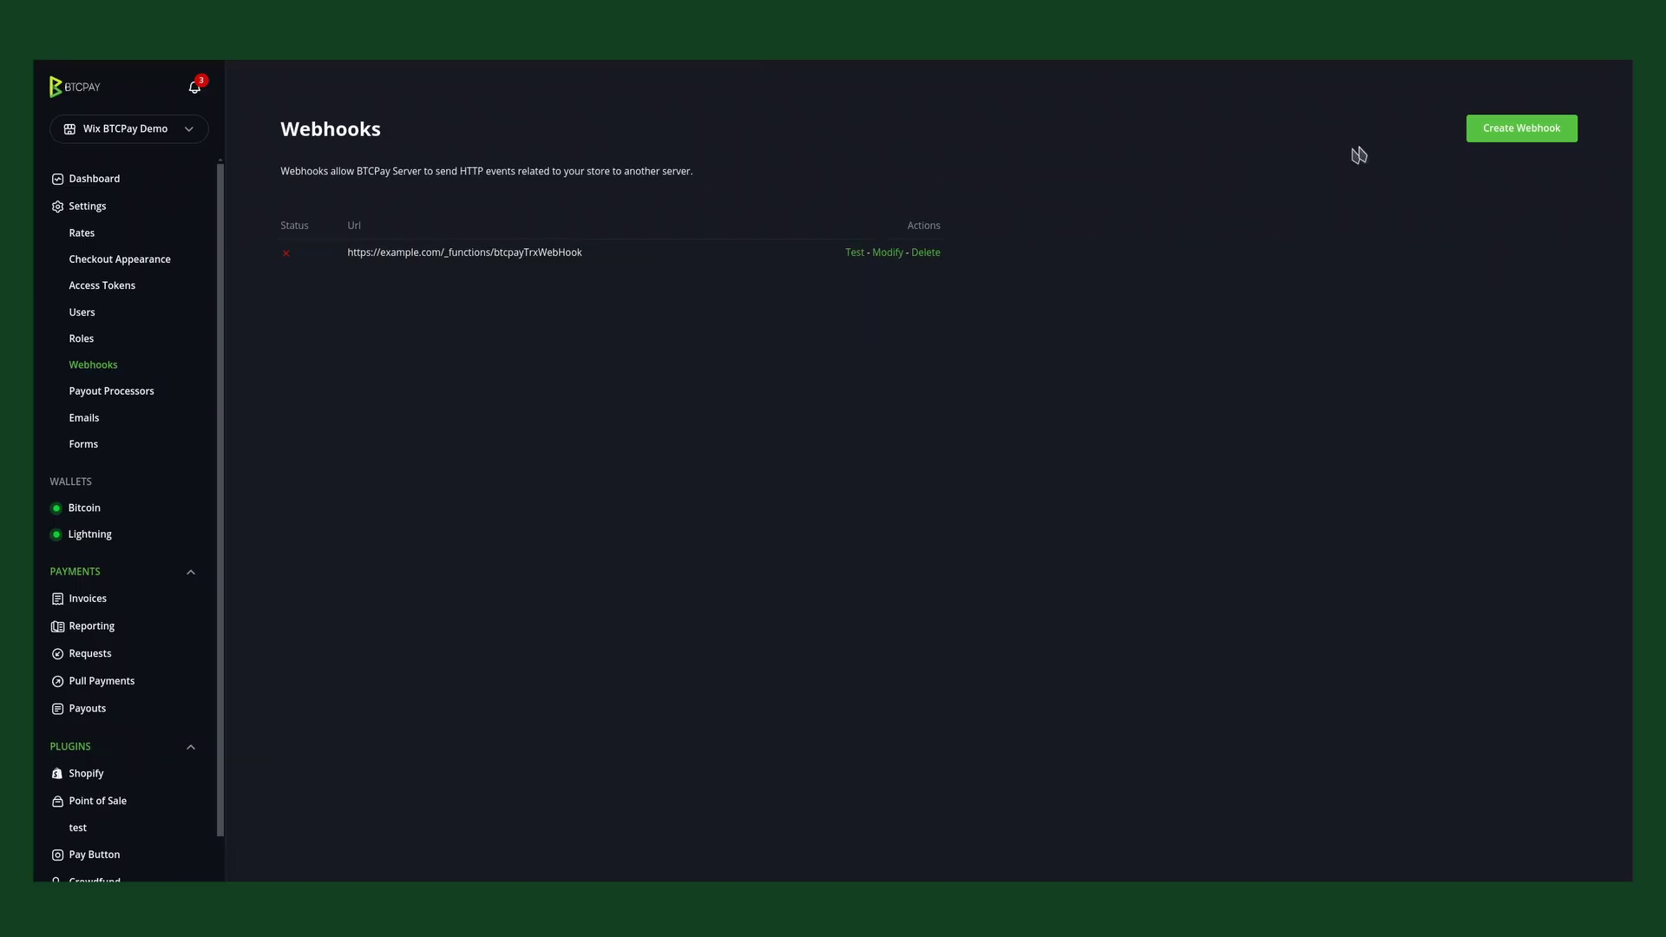
left_click(1517, 131)
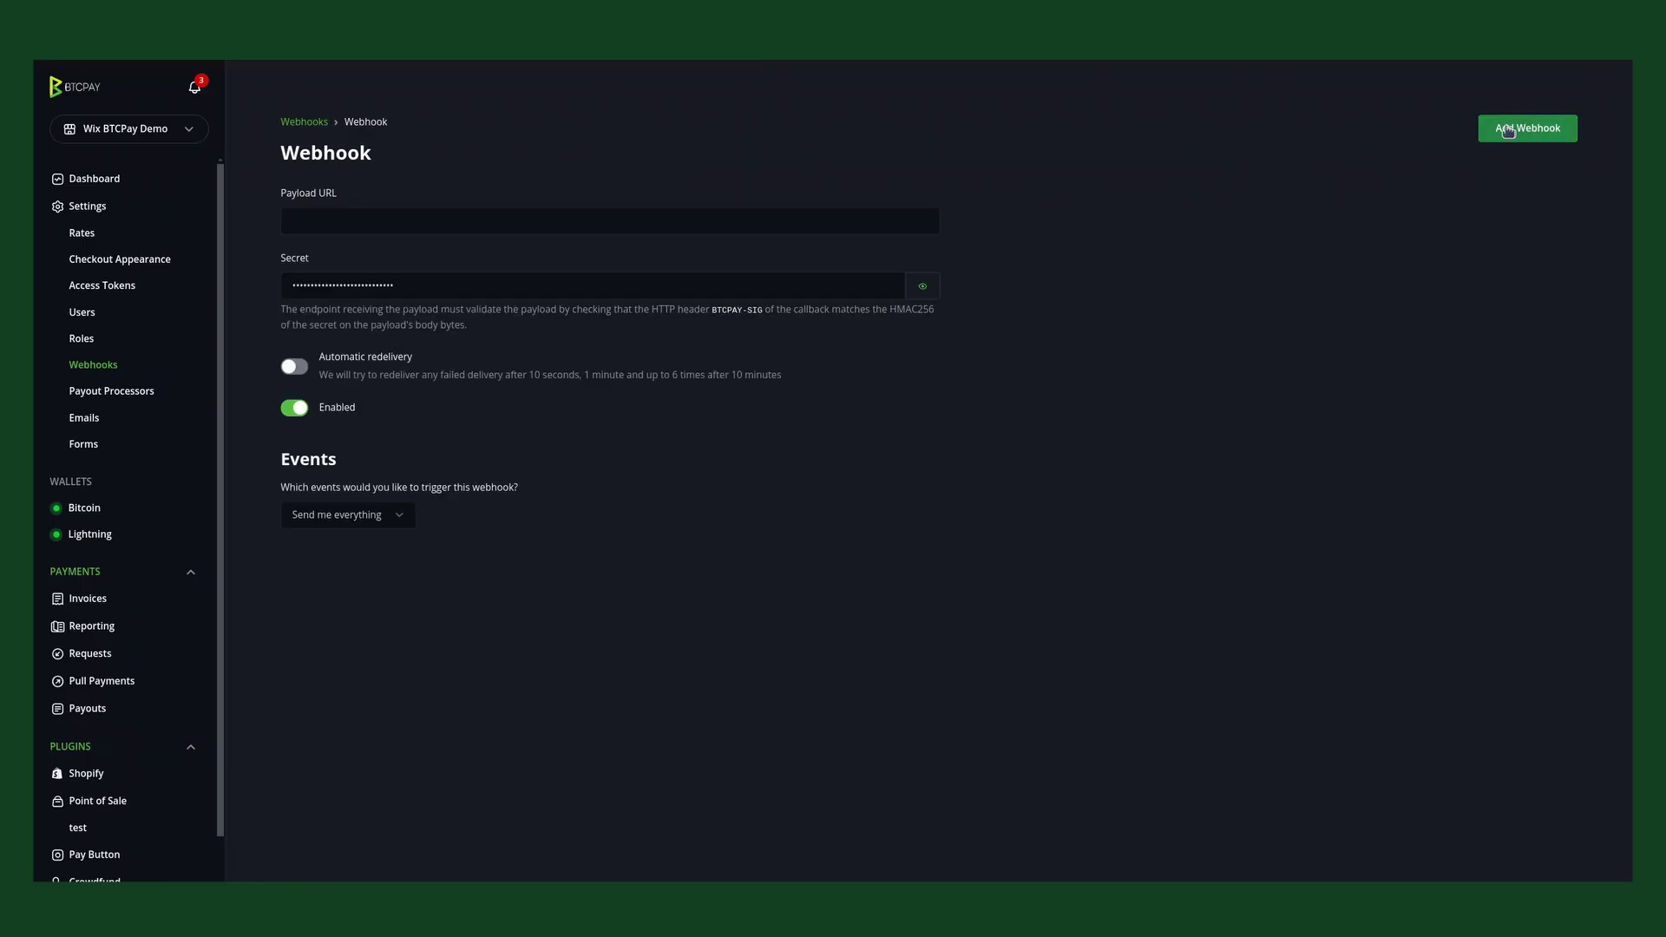
left_click(315, 218)
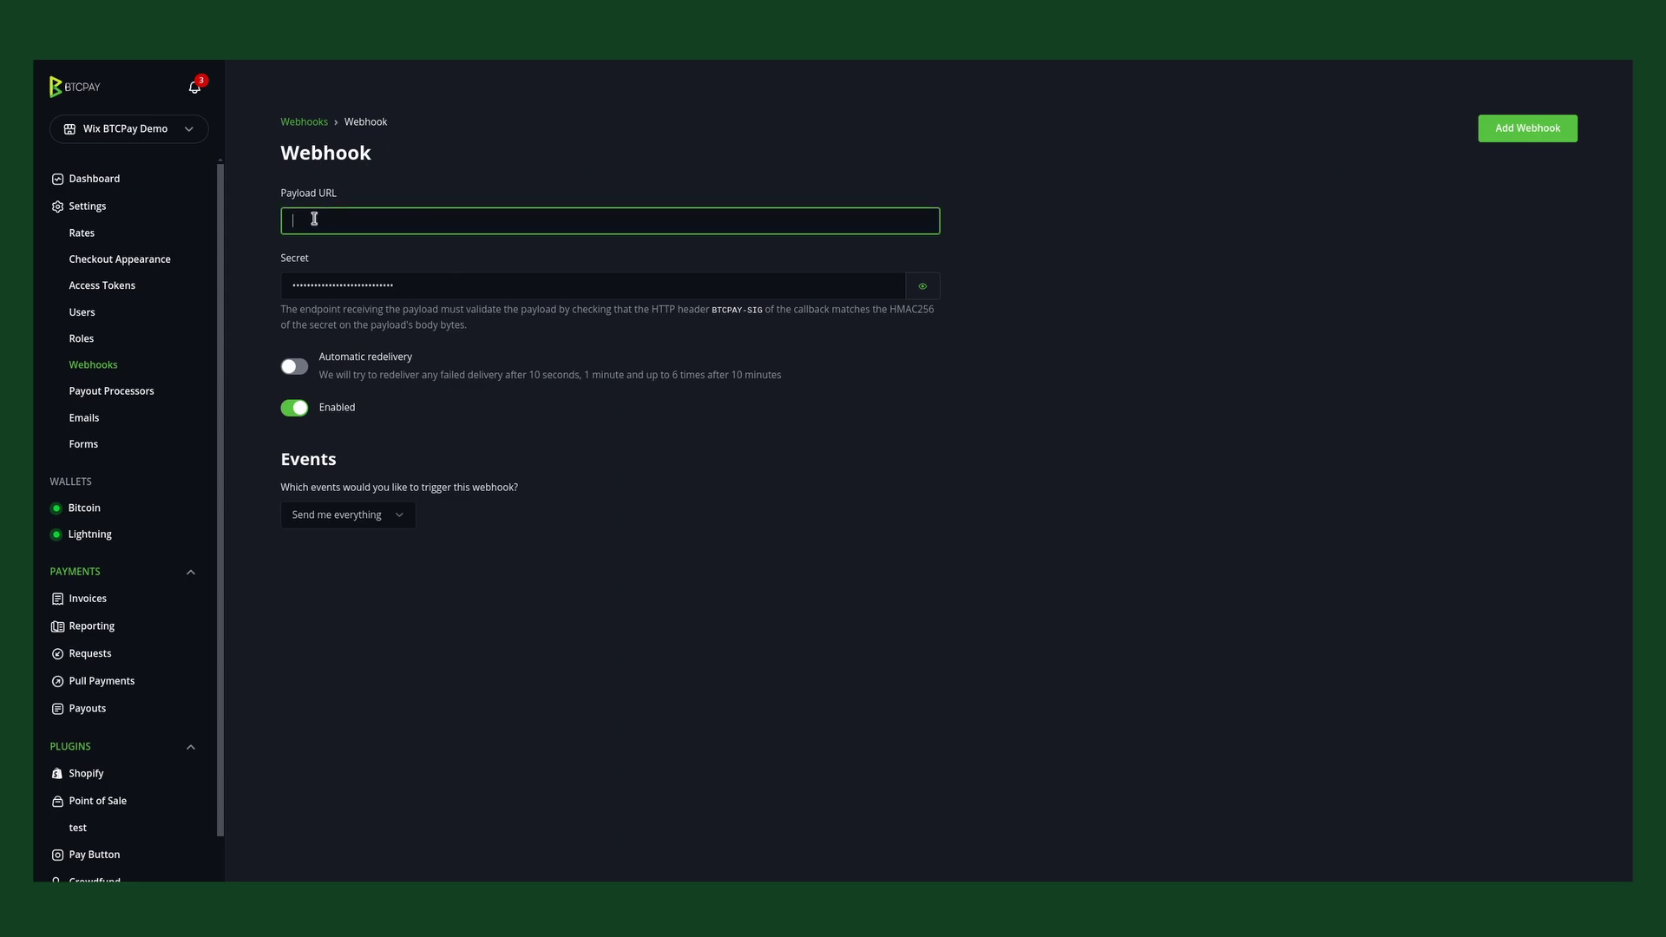
type("https://wix.demo.btcpay.tech/")
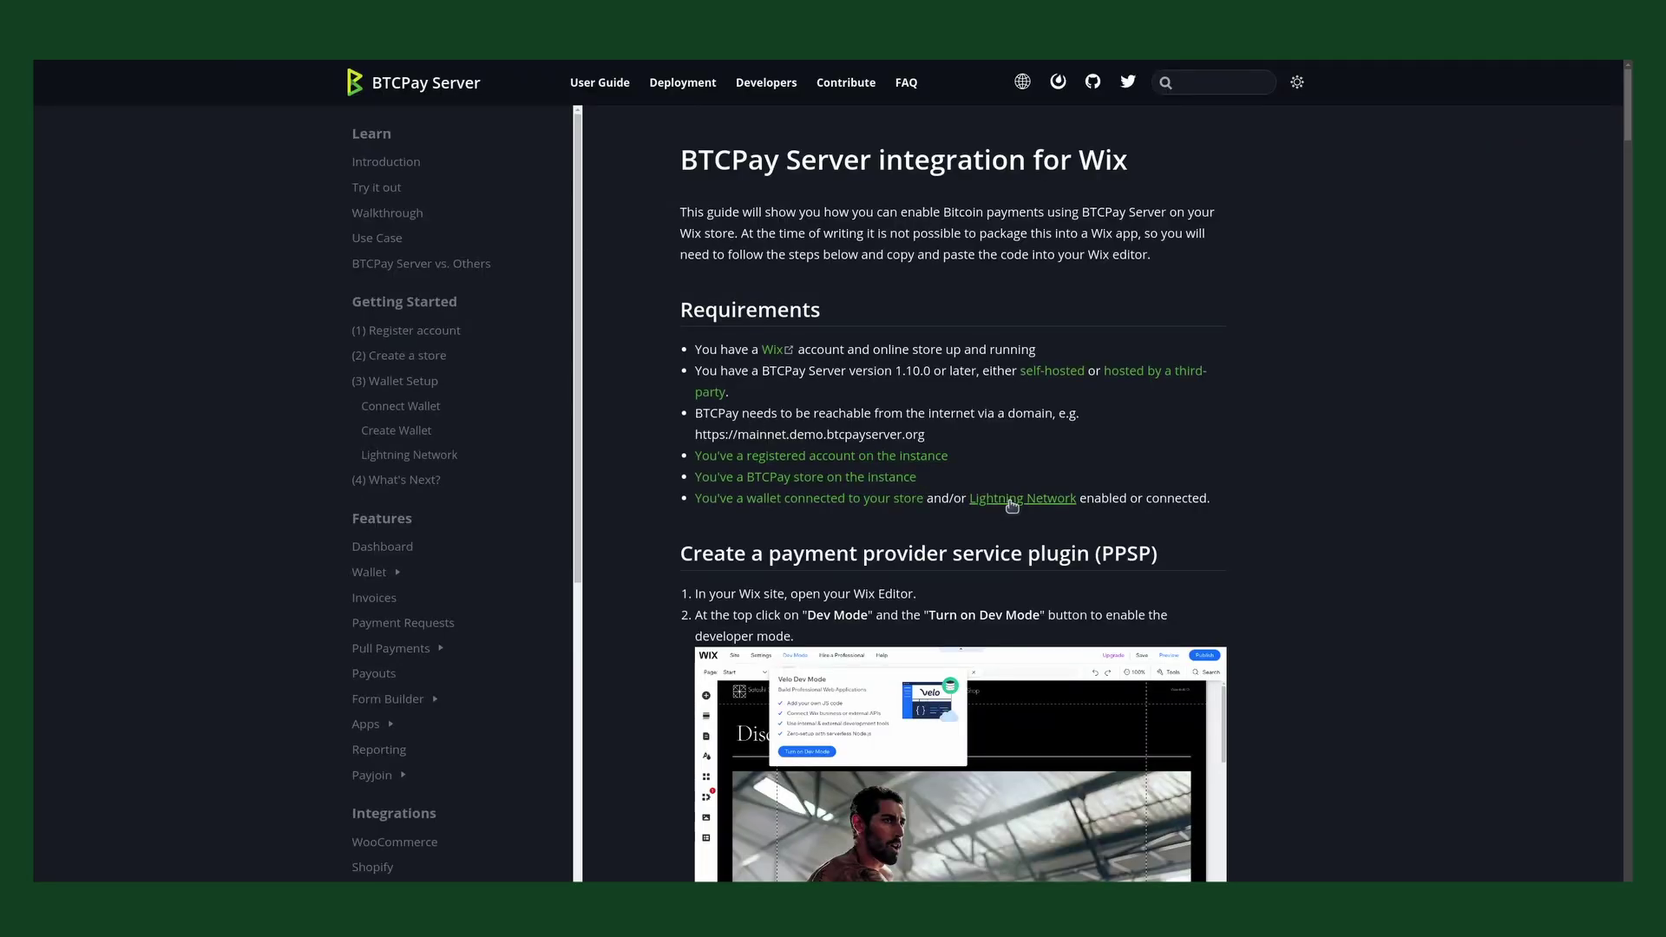
- Scroll the Wix integration guide down to the Webhook Secret instructions
scroll(964, 477, "down", 8)
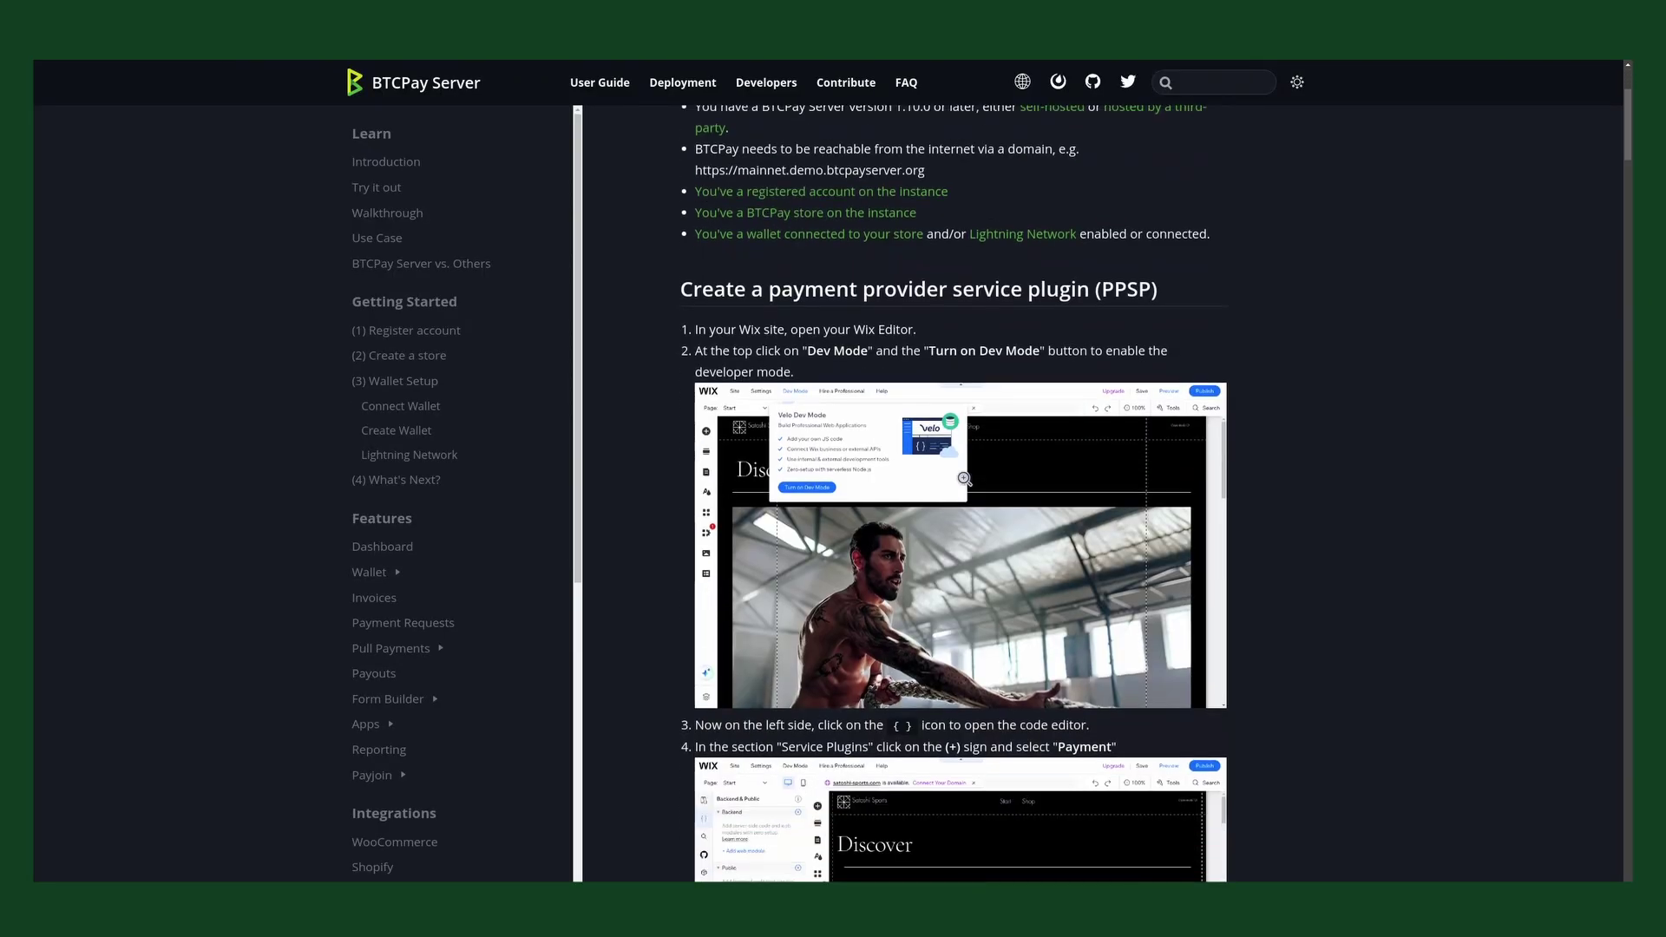
scroll(964, 478, "down", 20)
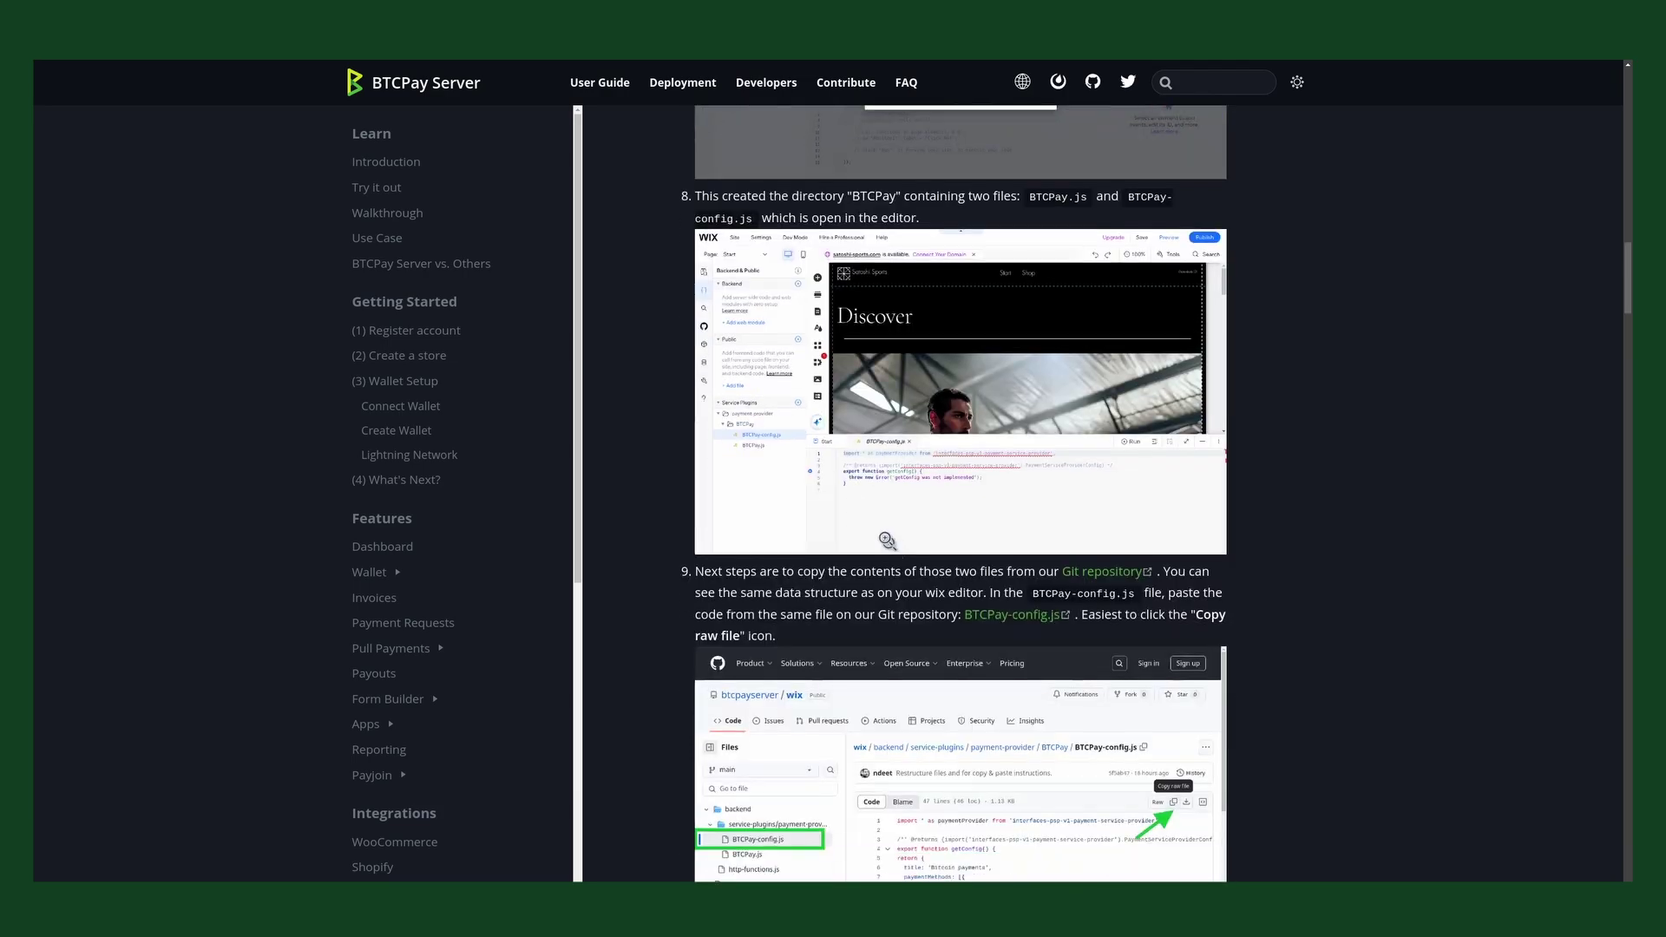
scroll(845, 538, "down", 20)
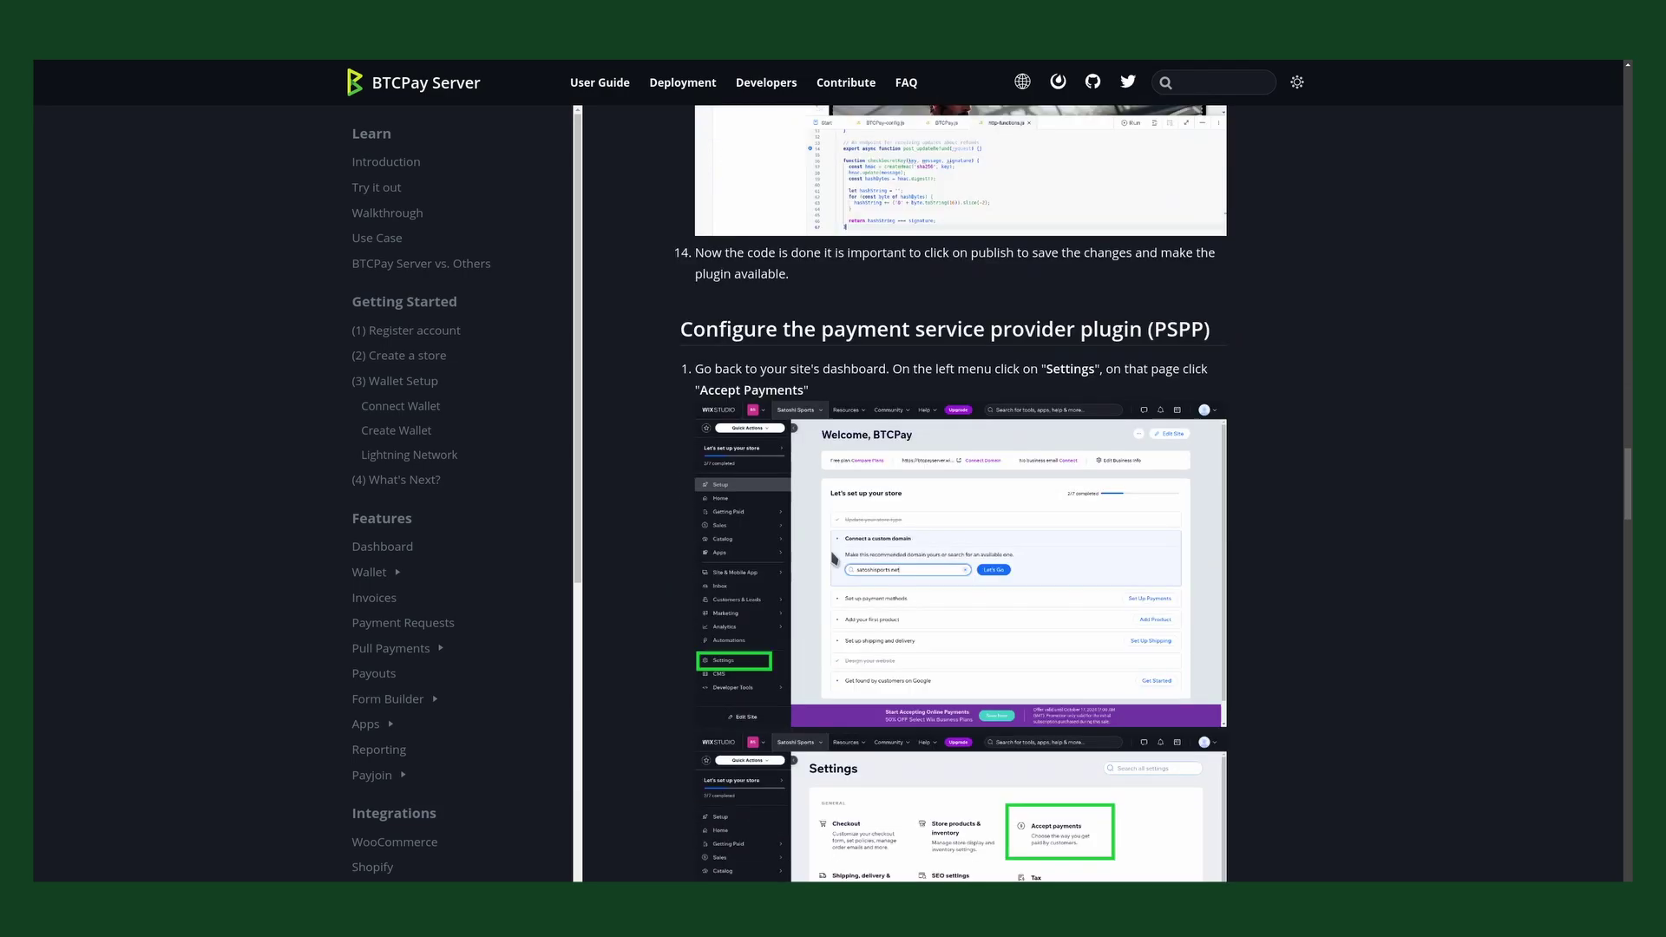
scroll(835, 544, "up", 3)
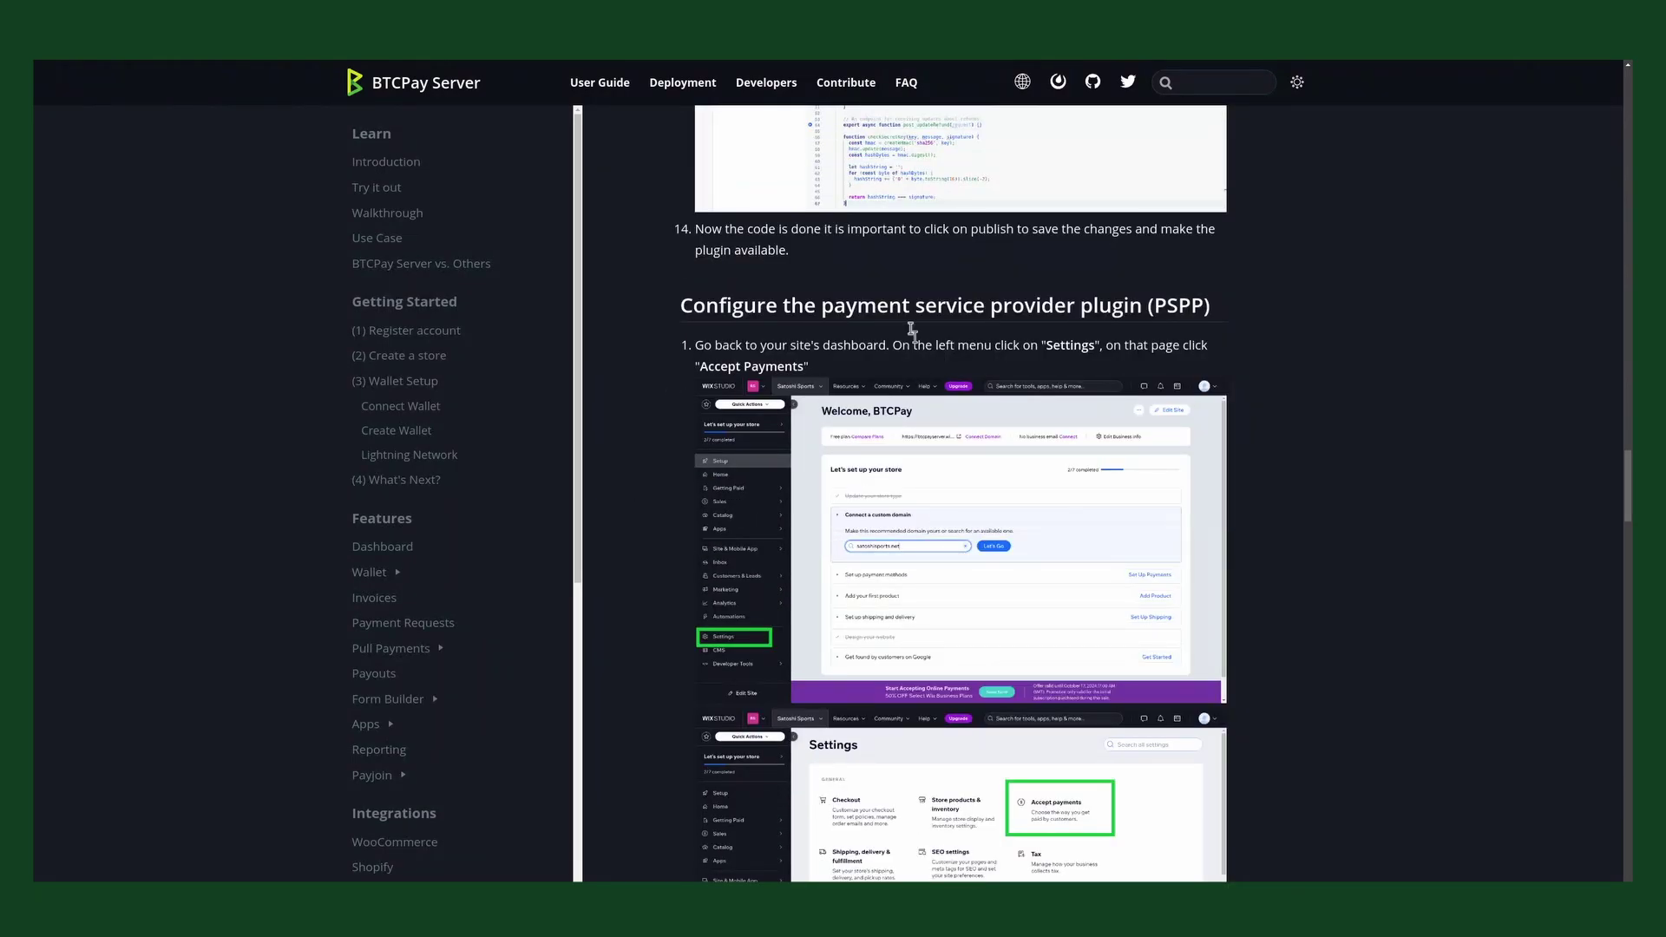
scroll(964, 434, "down", 3)
scroll(862, 484, "down", 7)
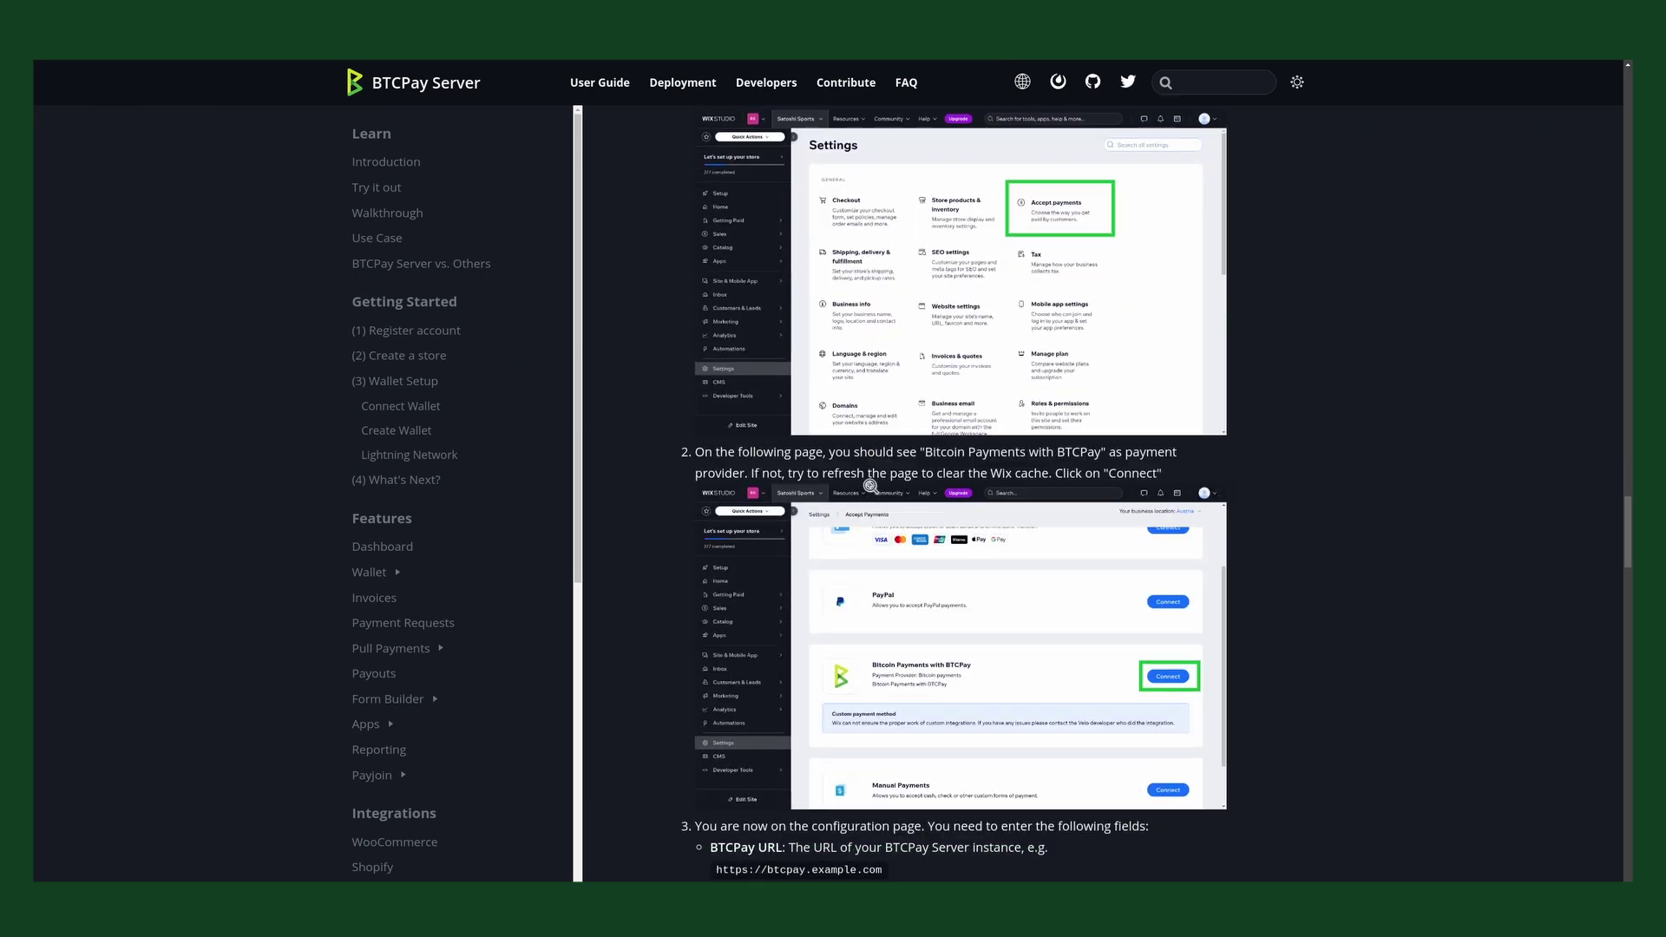
scroll(862, 484, "down", 8)
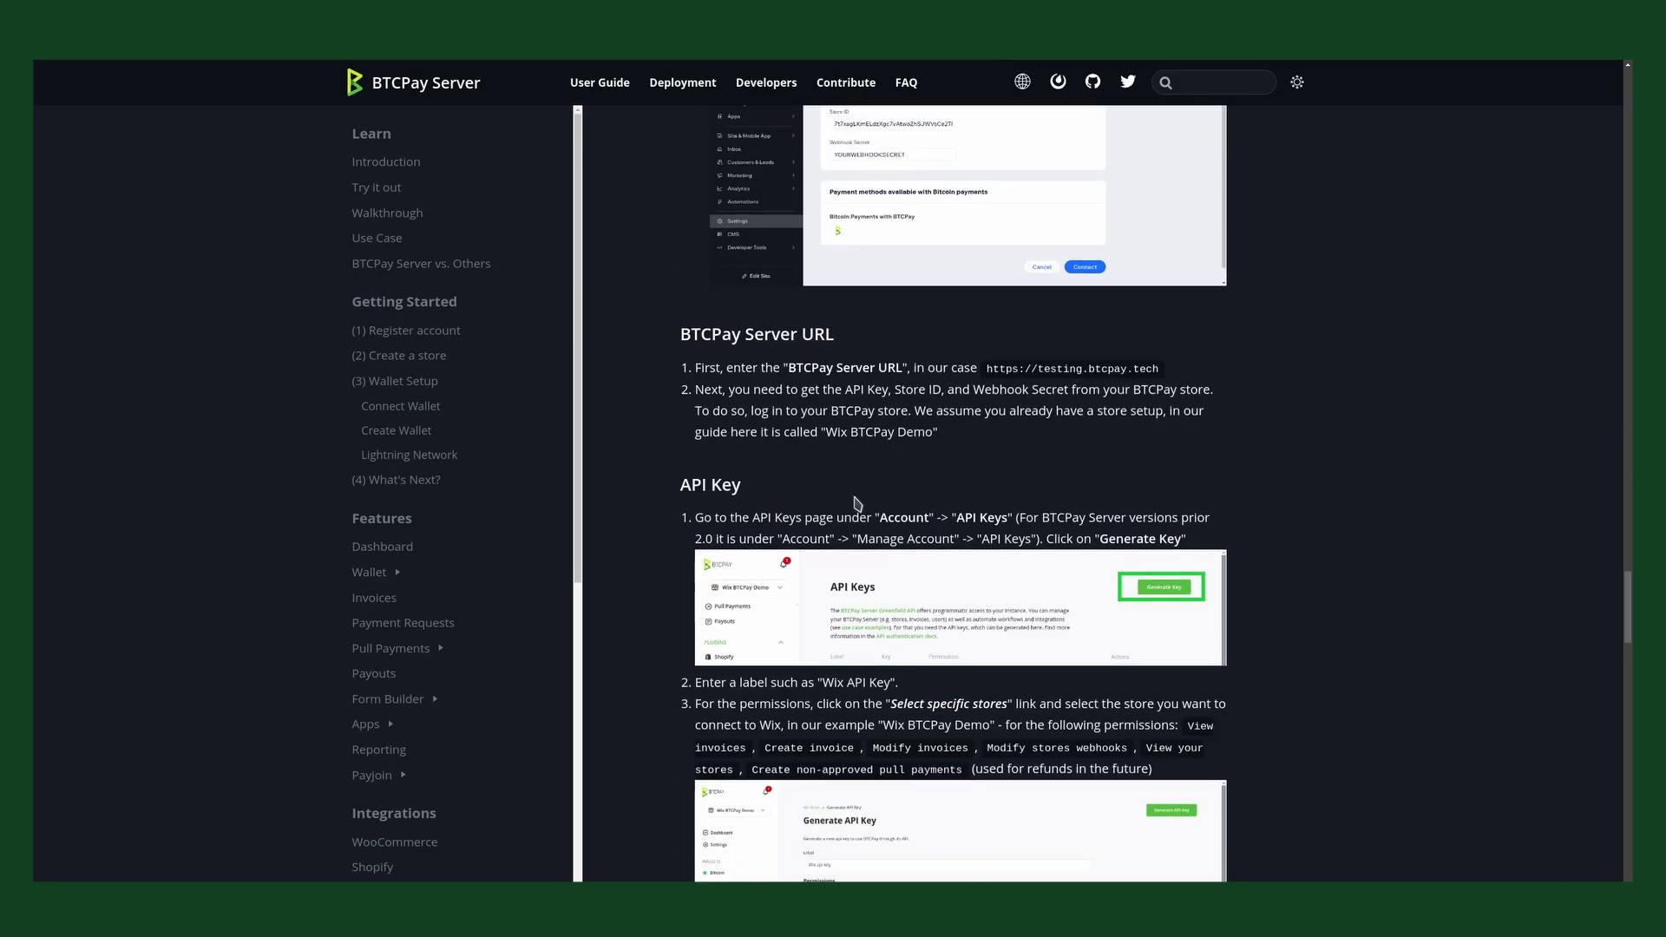
scroll(795, 685, "down", 15)
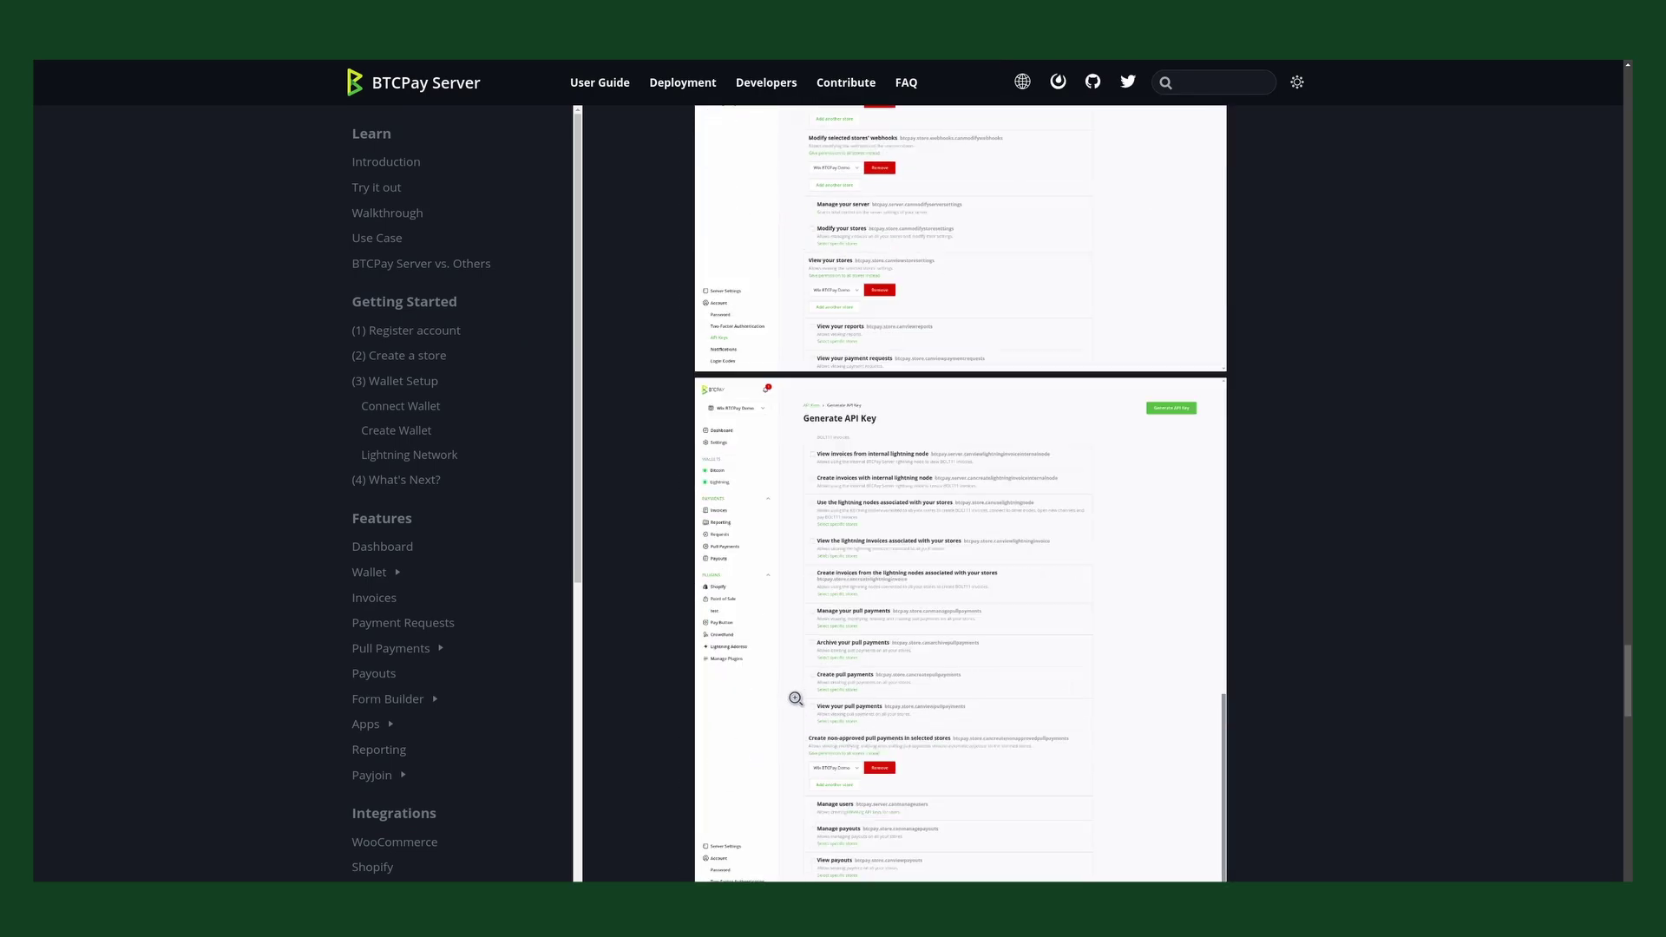
scroll(795, 686, "down", 8)
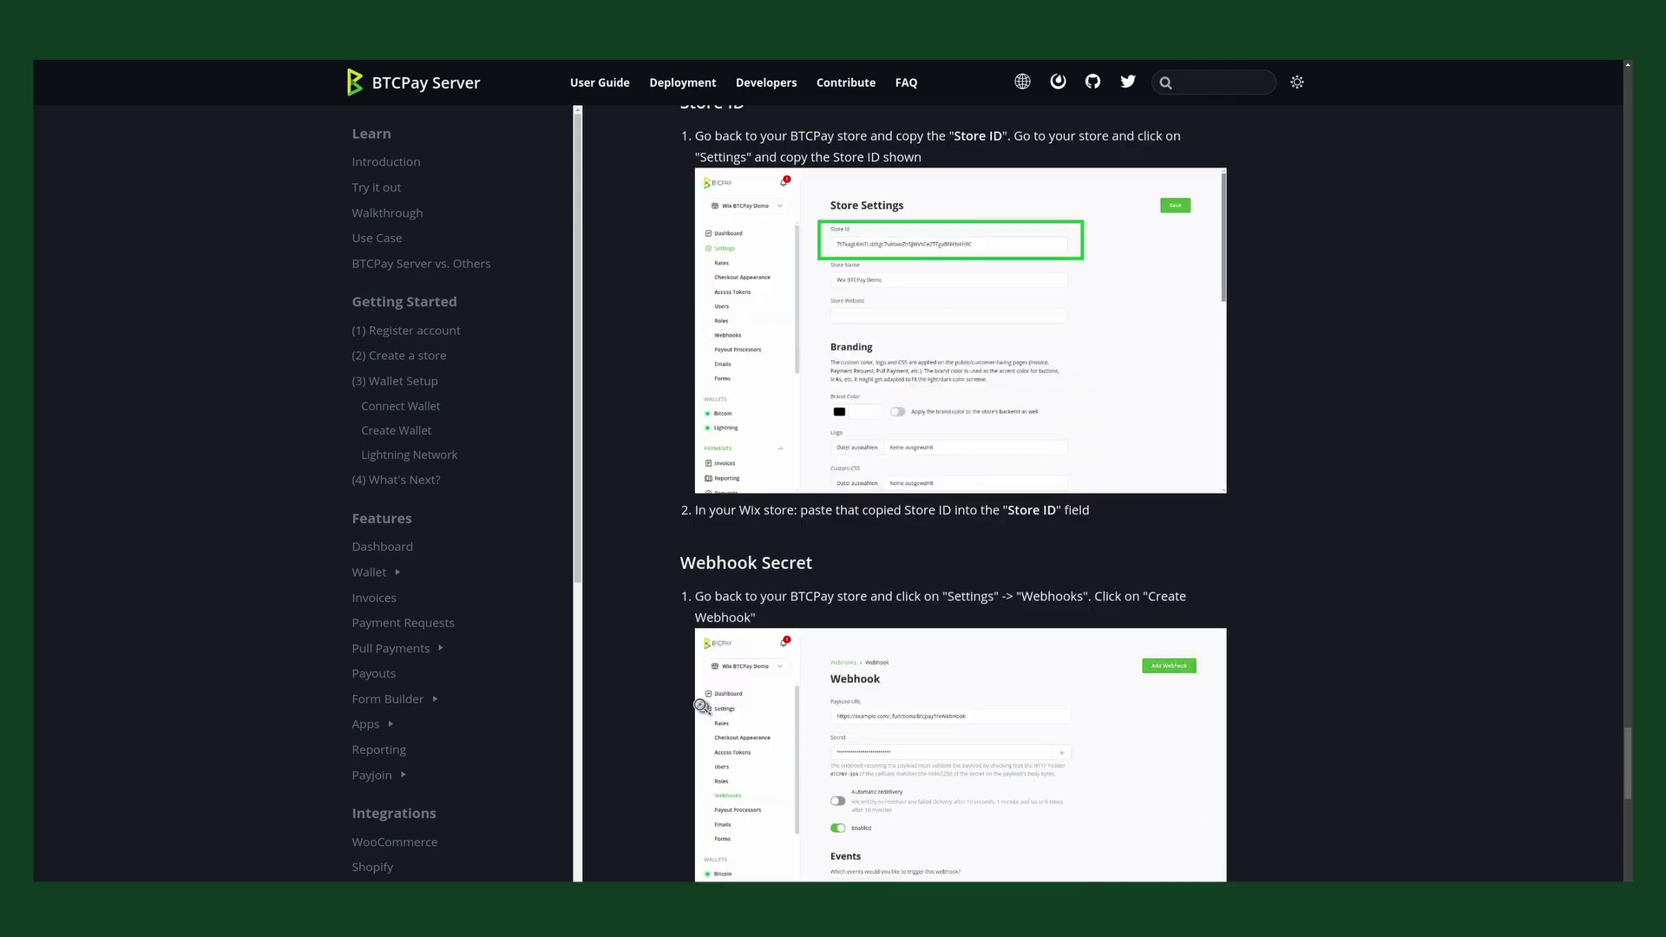
scroll(735, 590, "down", 3)
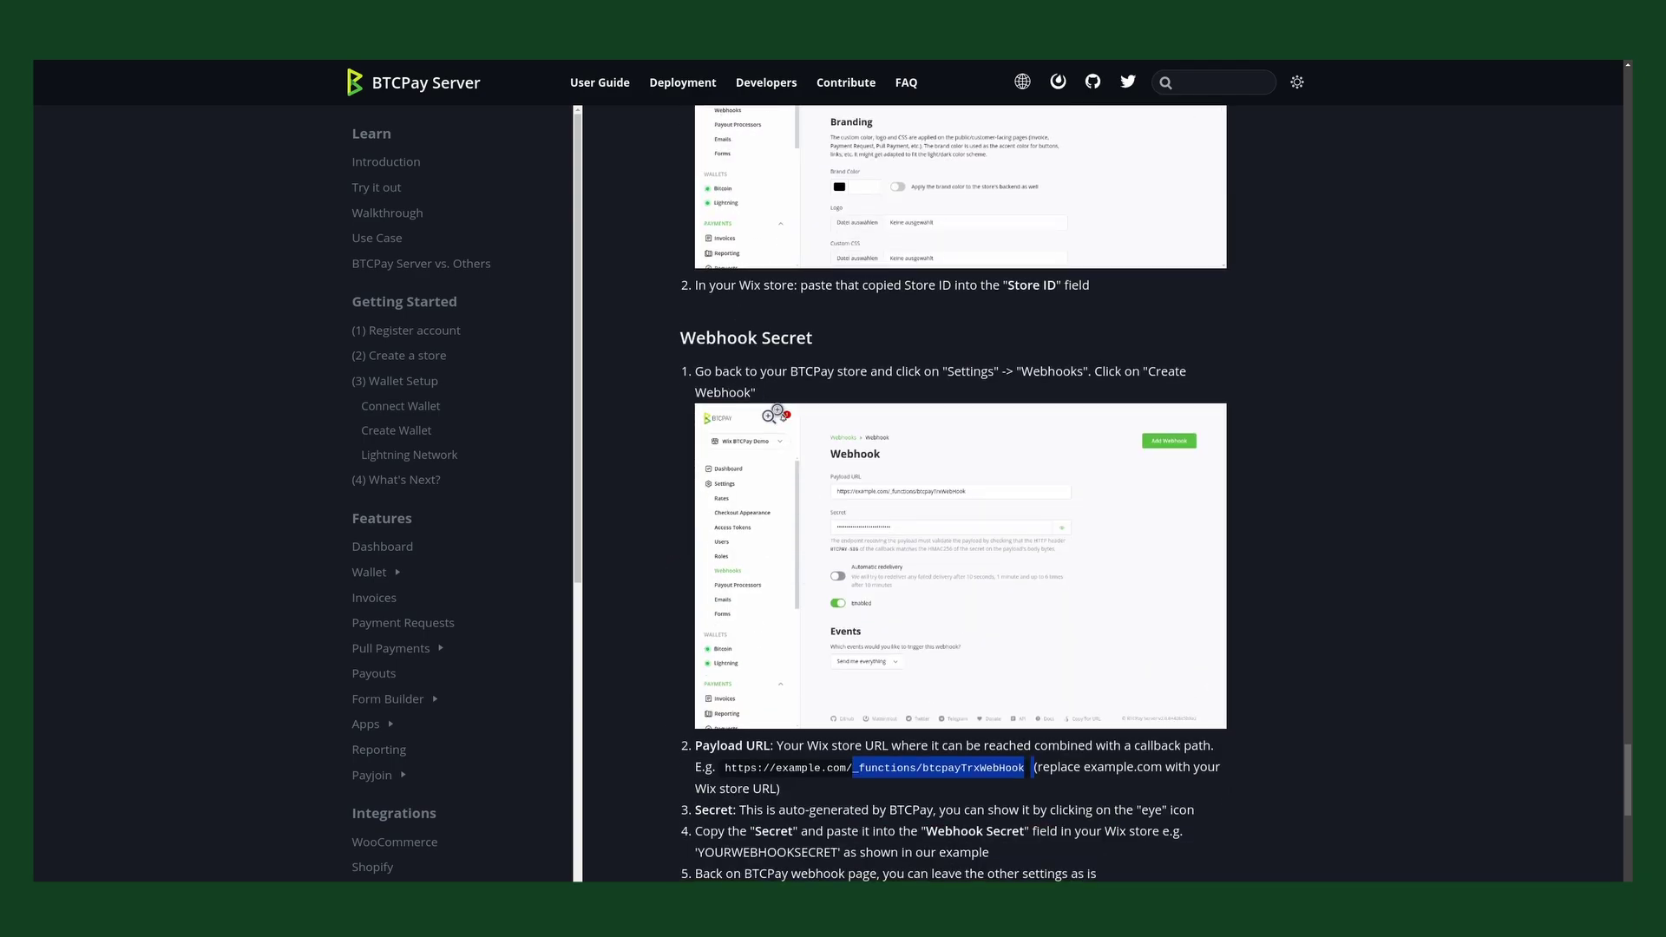
- Examine the example Payload URL to take its _functions/btcpayTrxWebHook callback path
left_click(841, 785)
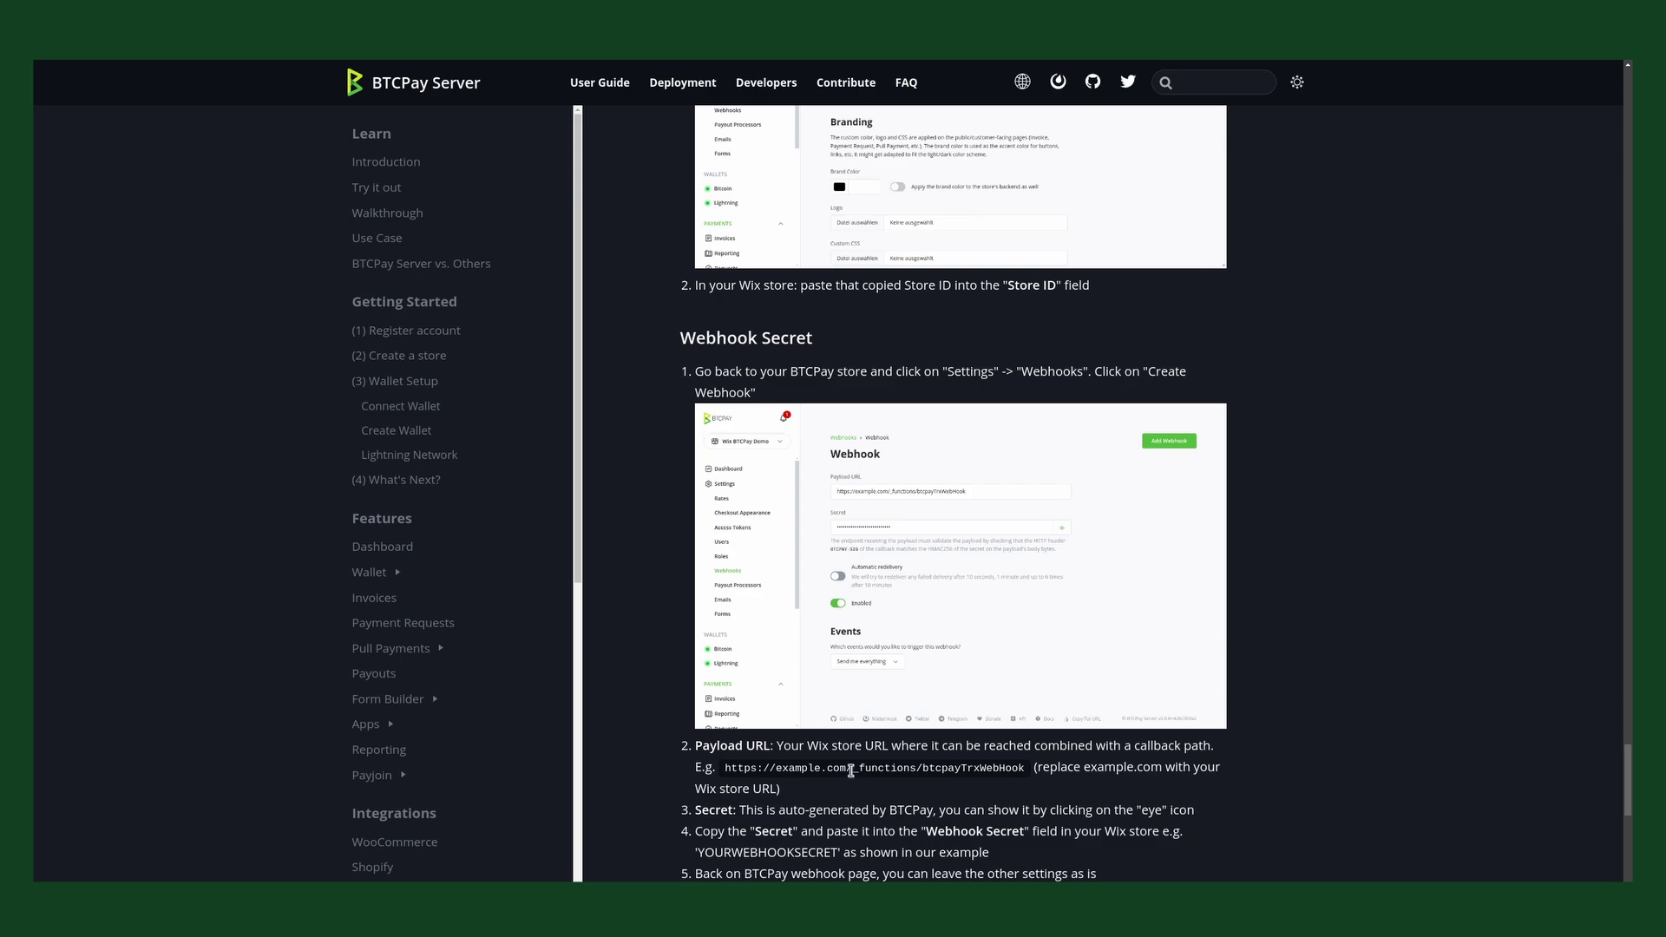
left_click_drag(754, 766, 992, 772)
left_click(853, 769)
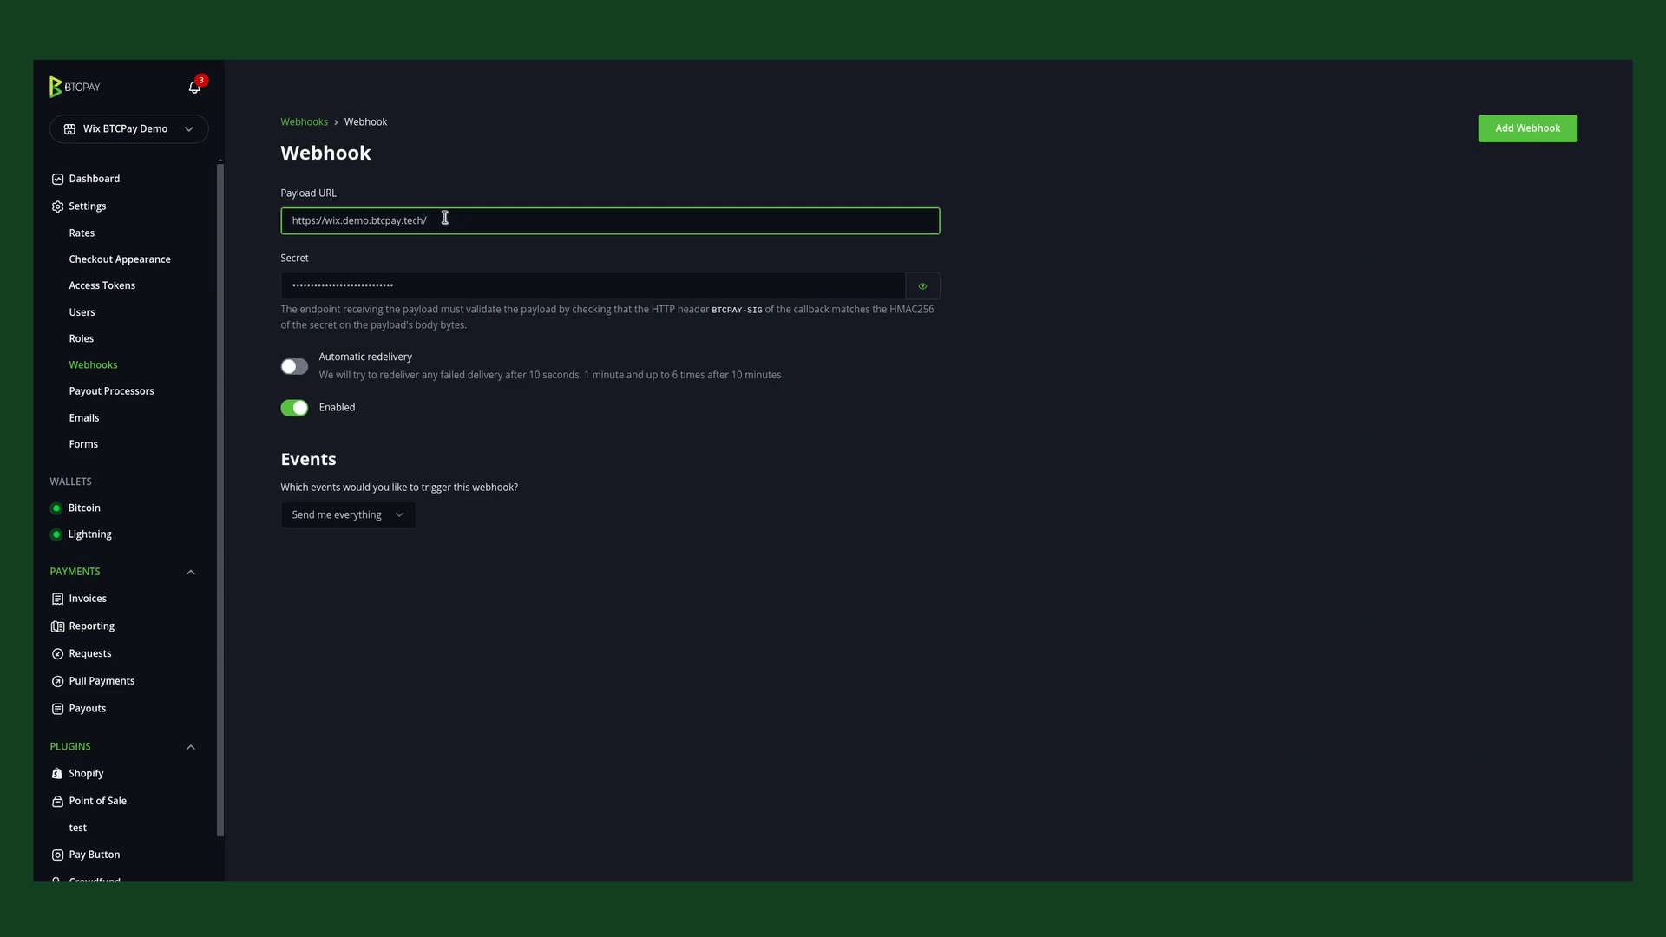
- Append _functions/btcpayTrxWebHook to the payload URL, copy the generated secret, and save the webhook
type("_functions/btcpayTrxWebHook")
left_click(924, 289)
left_click(476, 288)
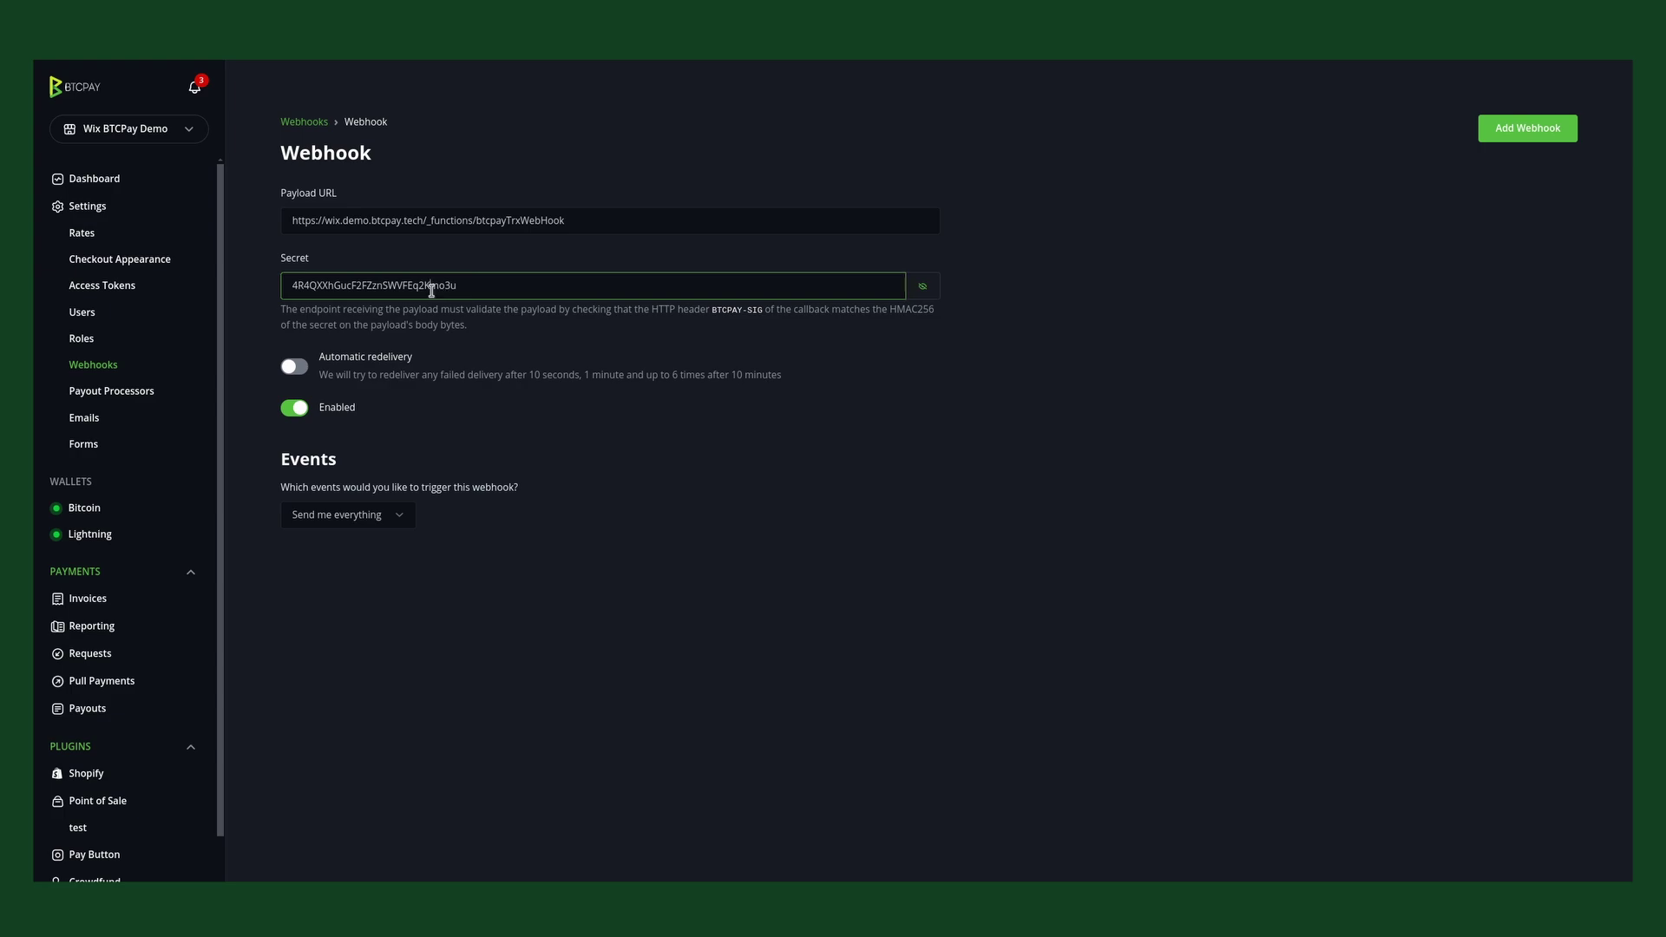
double_click(431, 287)
key("ctrl+c")
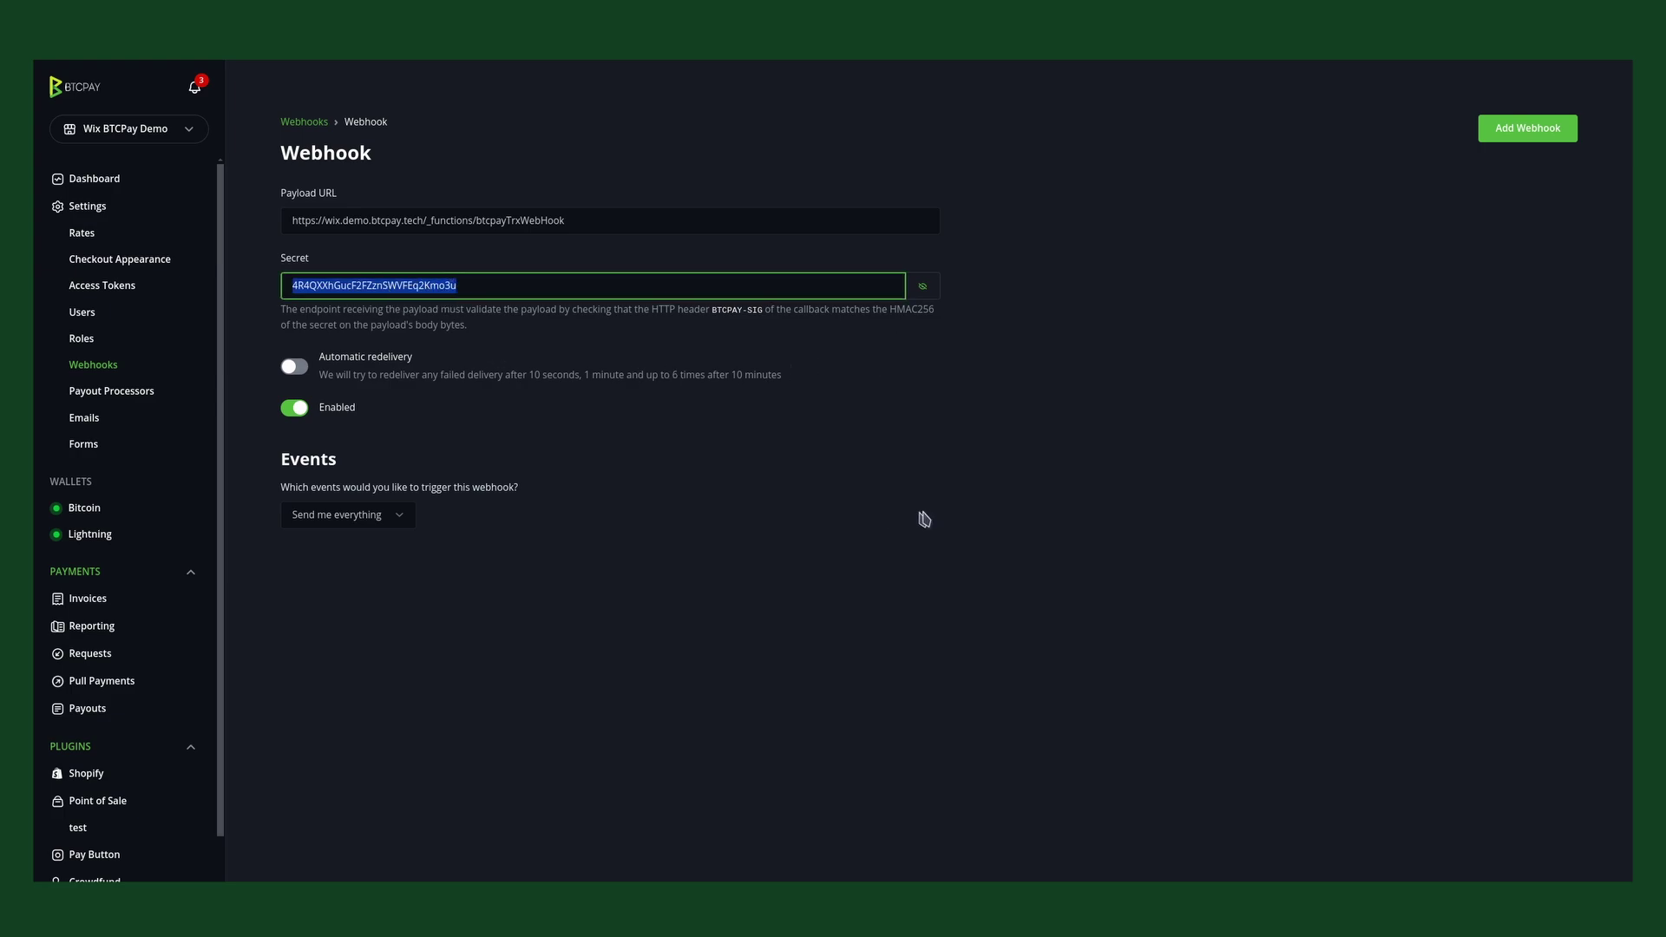
left_click(929, 515)
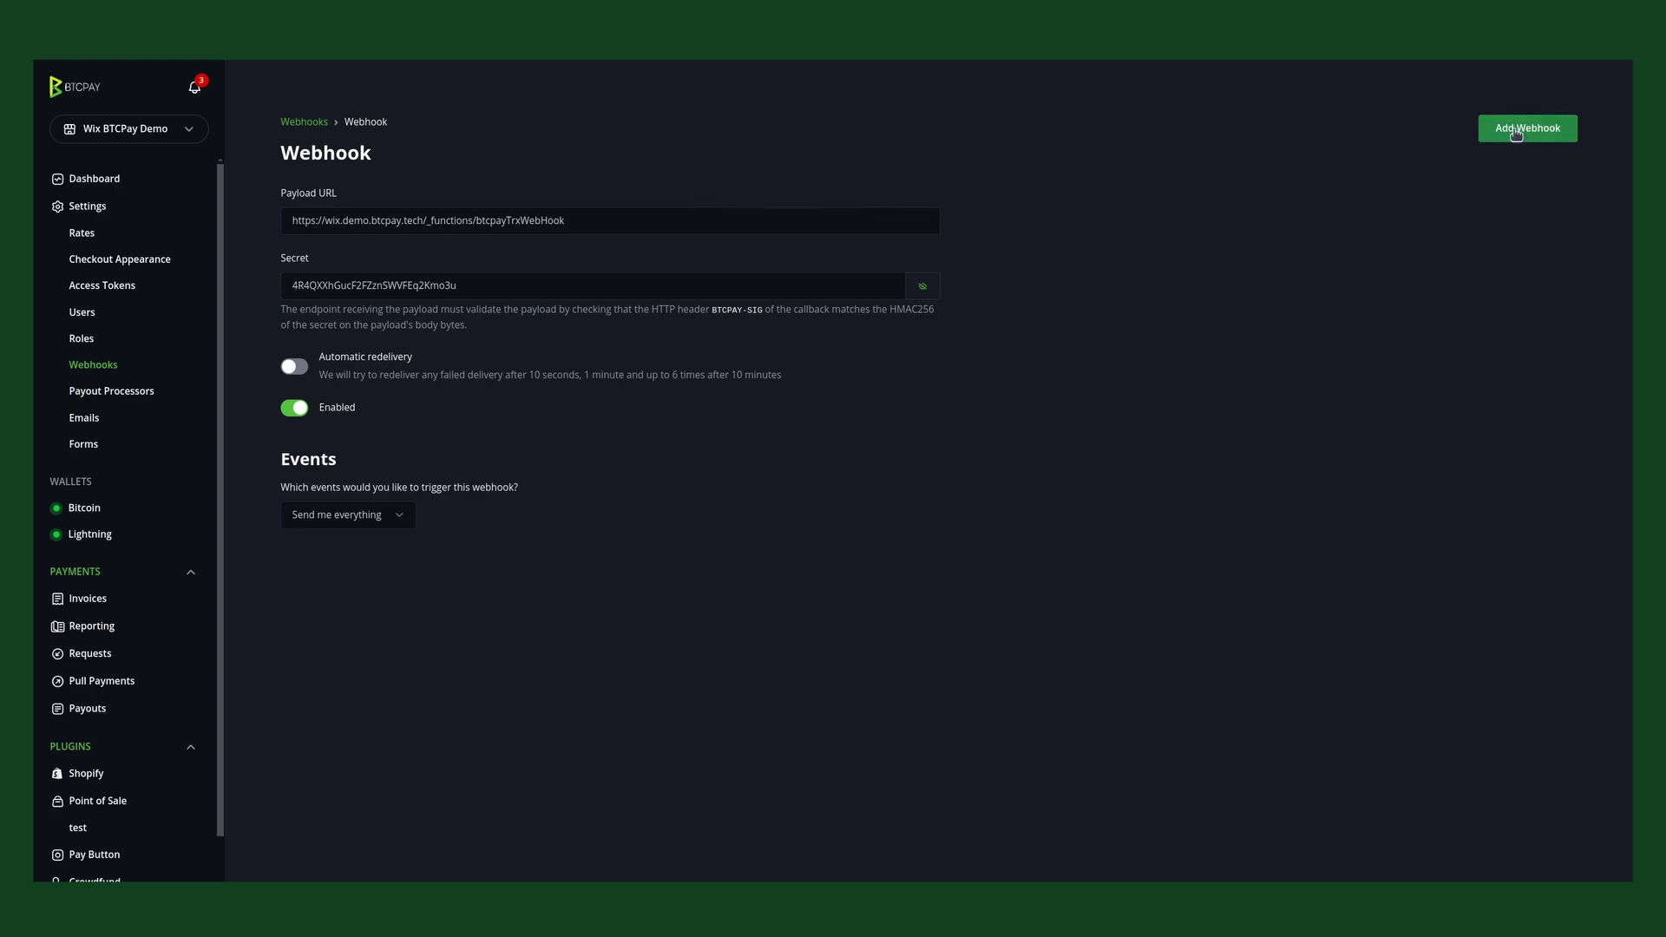
left_click(1517, 135)
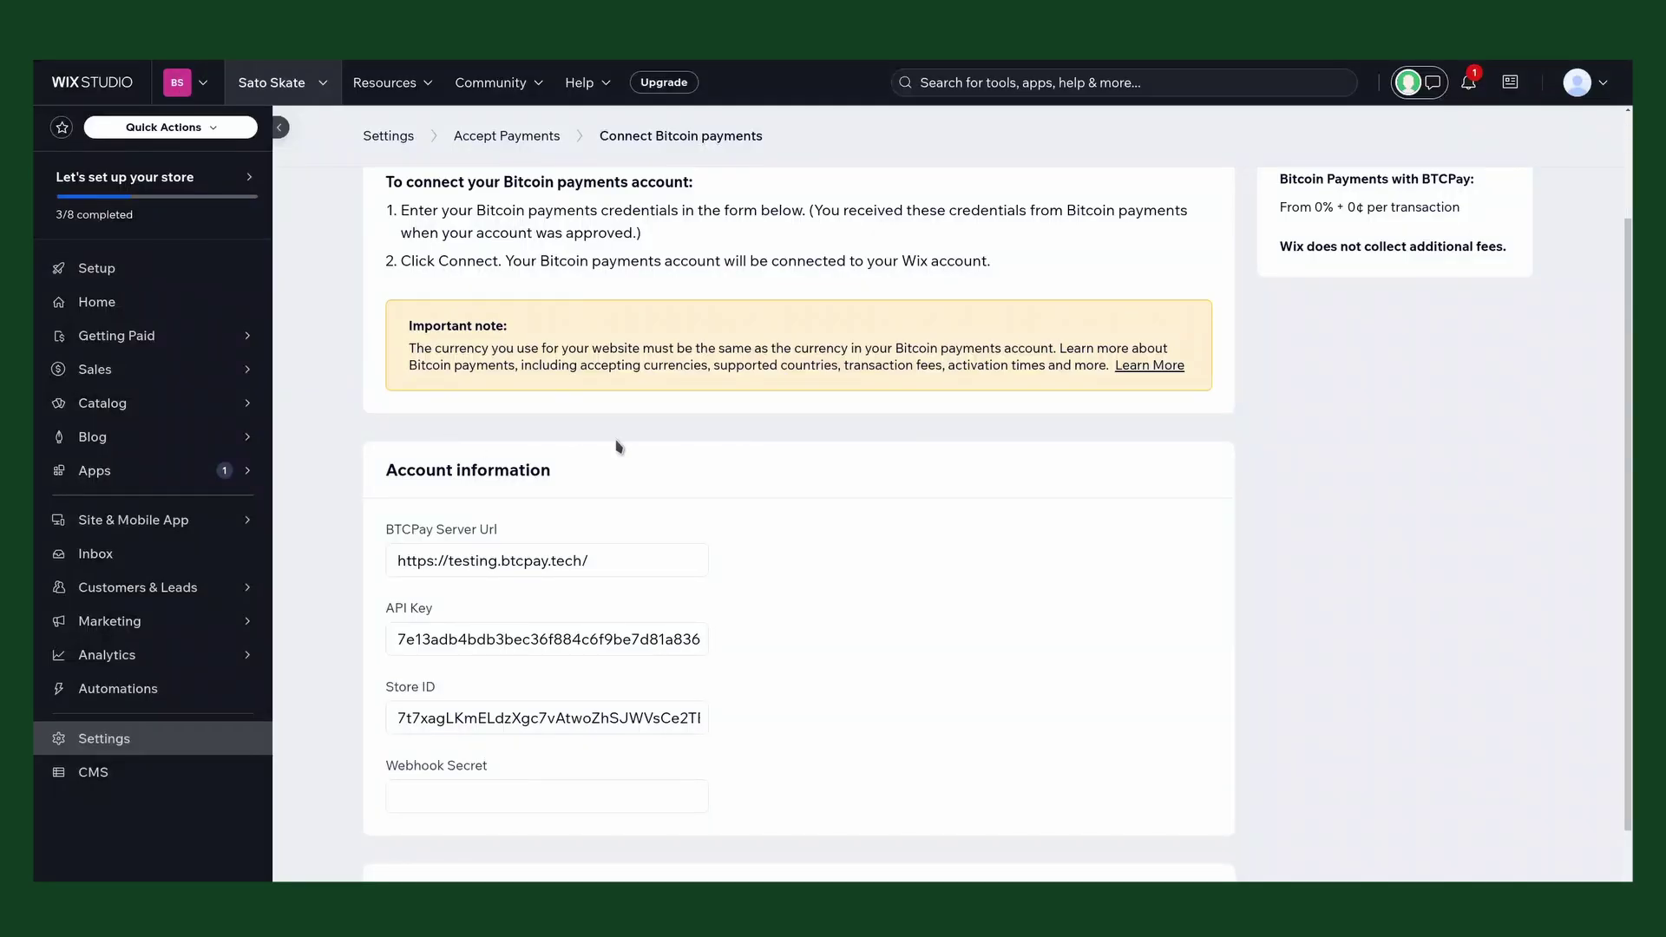
- Paste the webhook secret into the Wix form and connect Bitcoin Payments with BTCPay
left_click(411, 794)
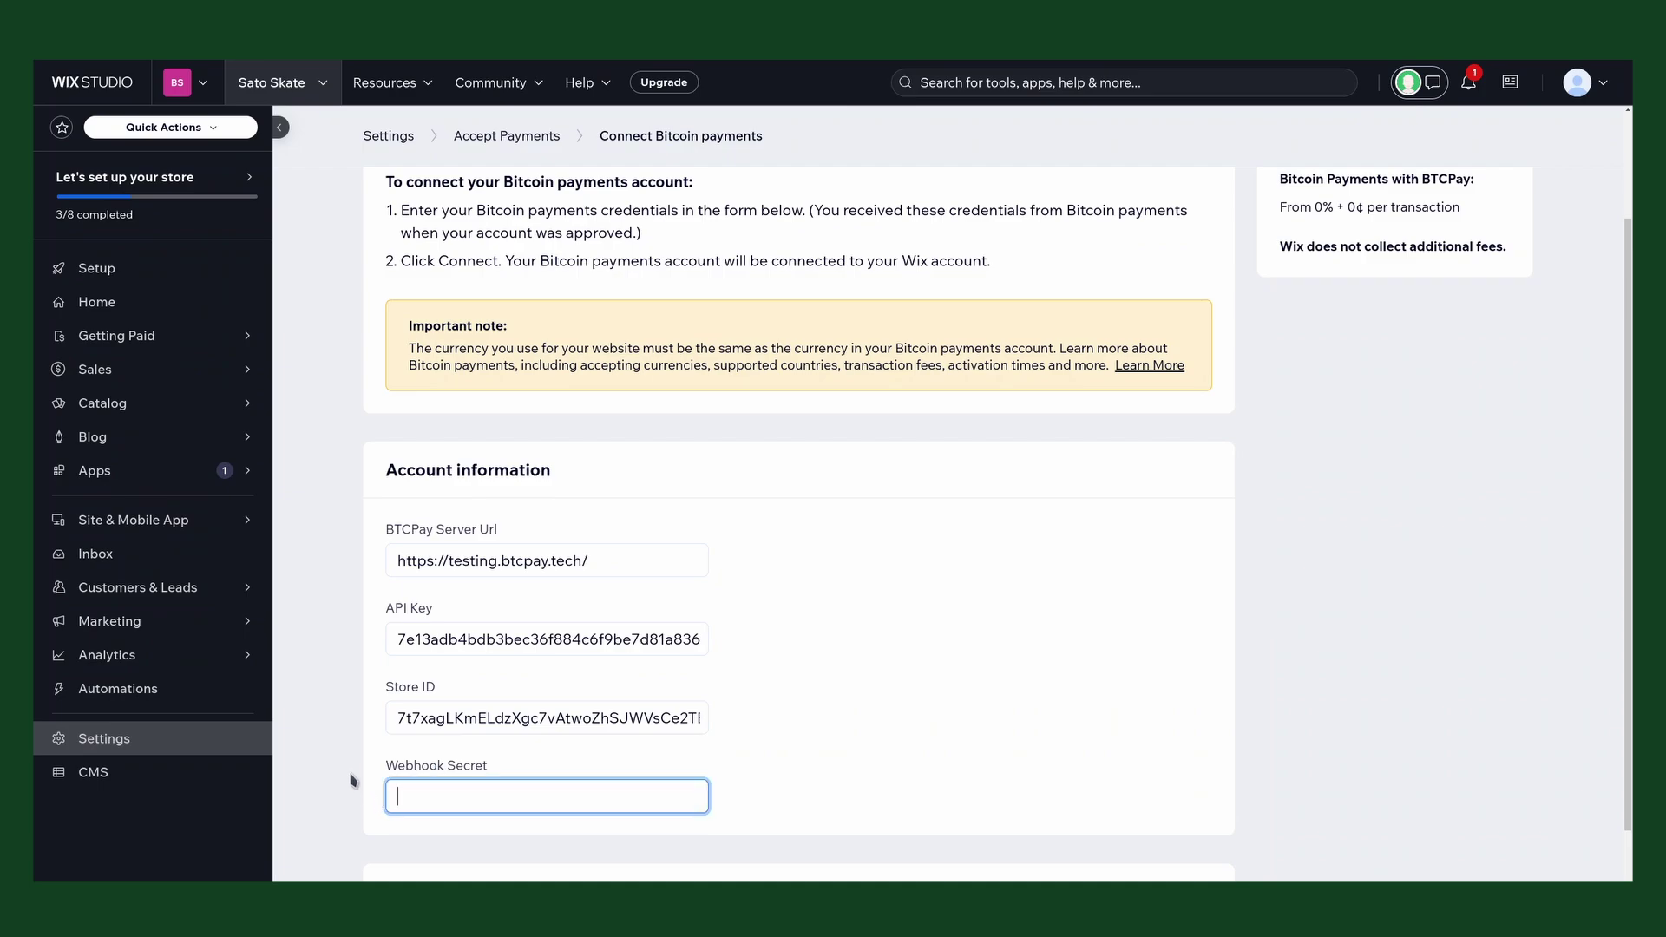
key("ctrl+v")
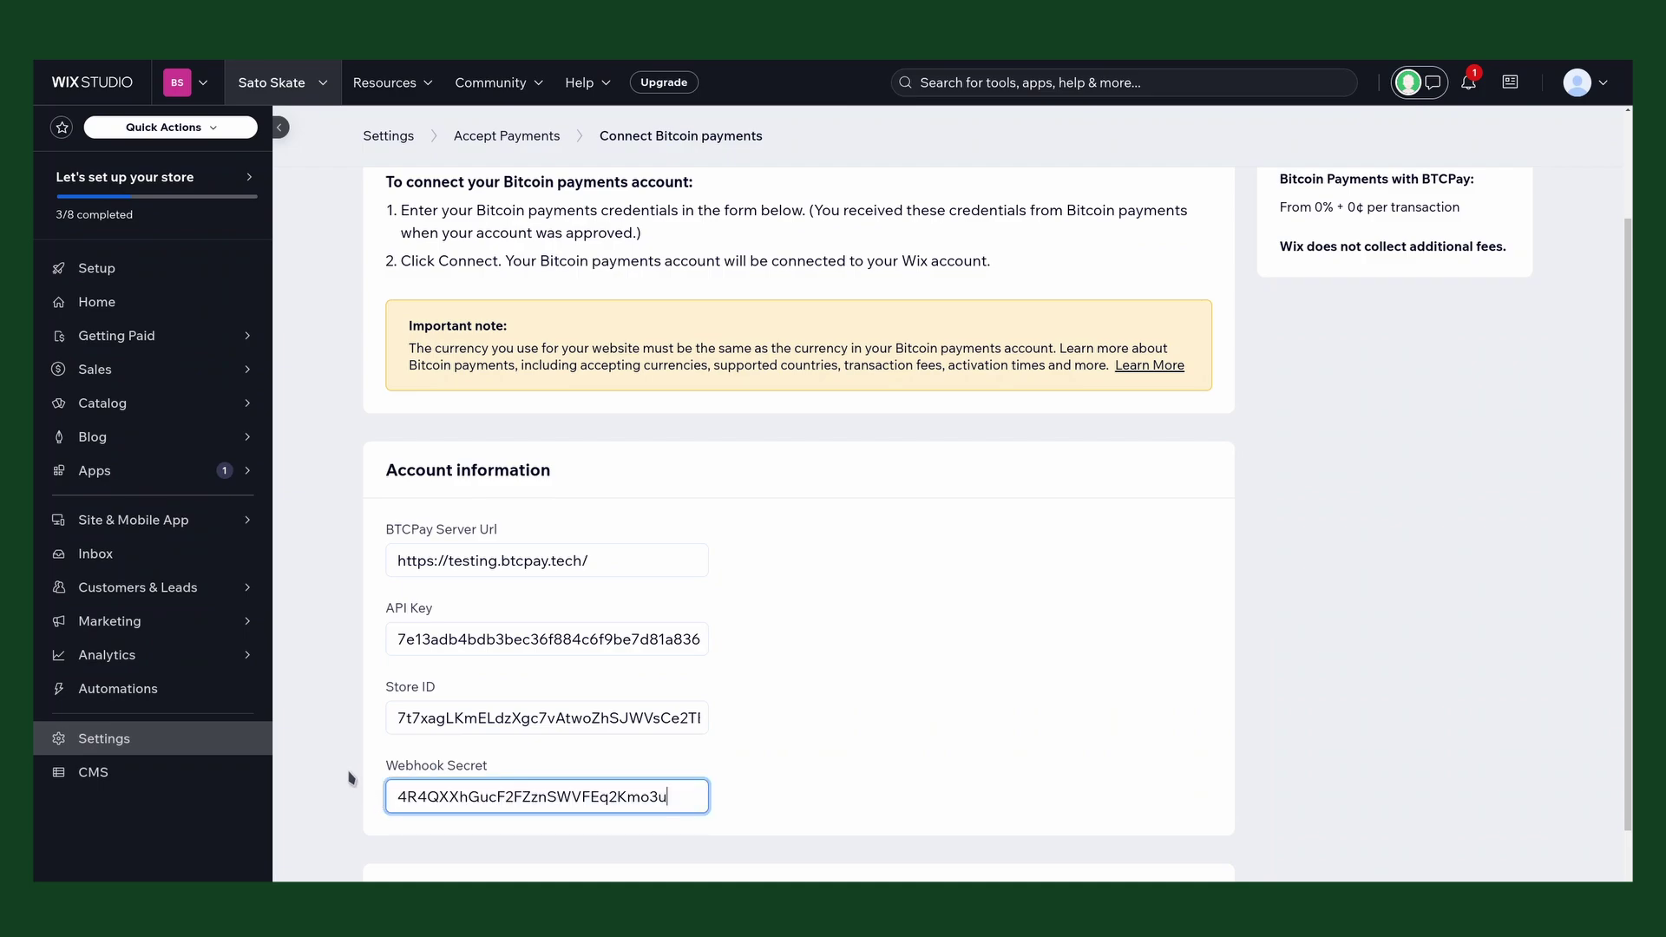
left_click(828, 839)
scroll(860, 798, "down", 2)
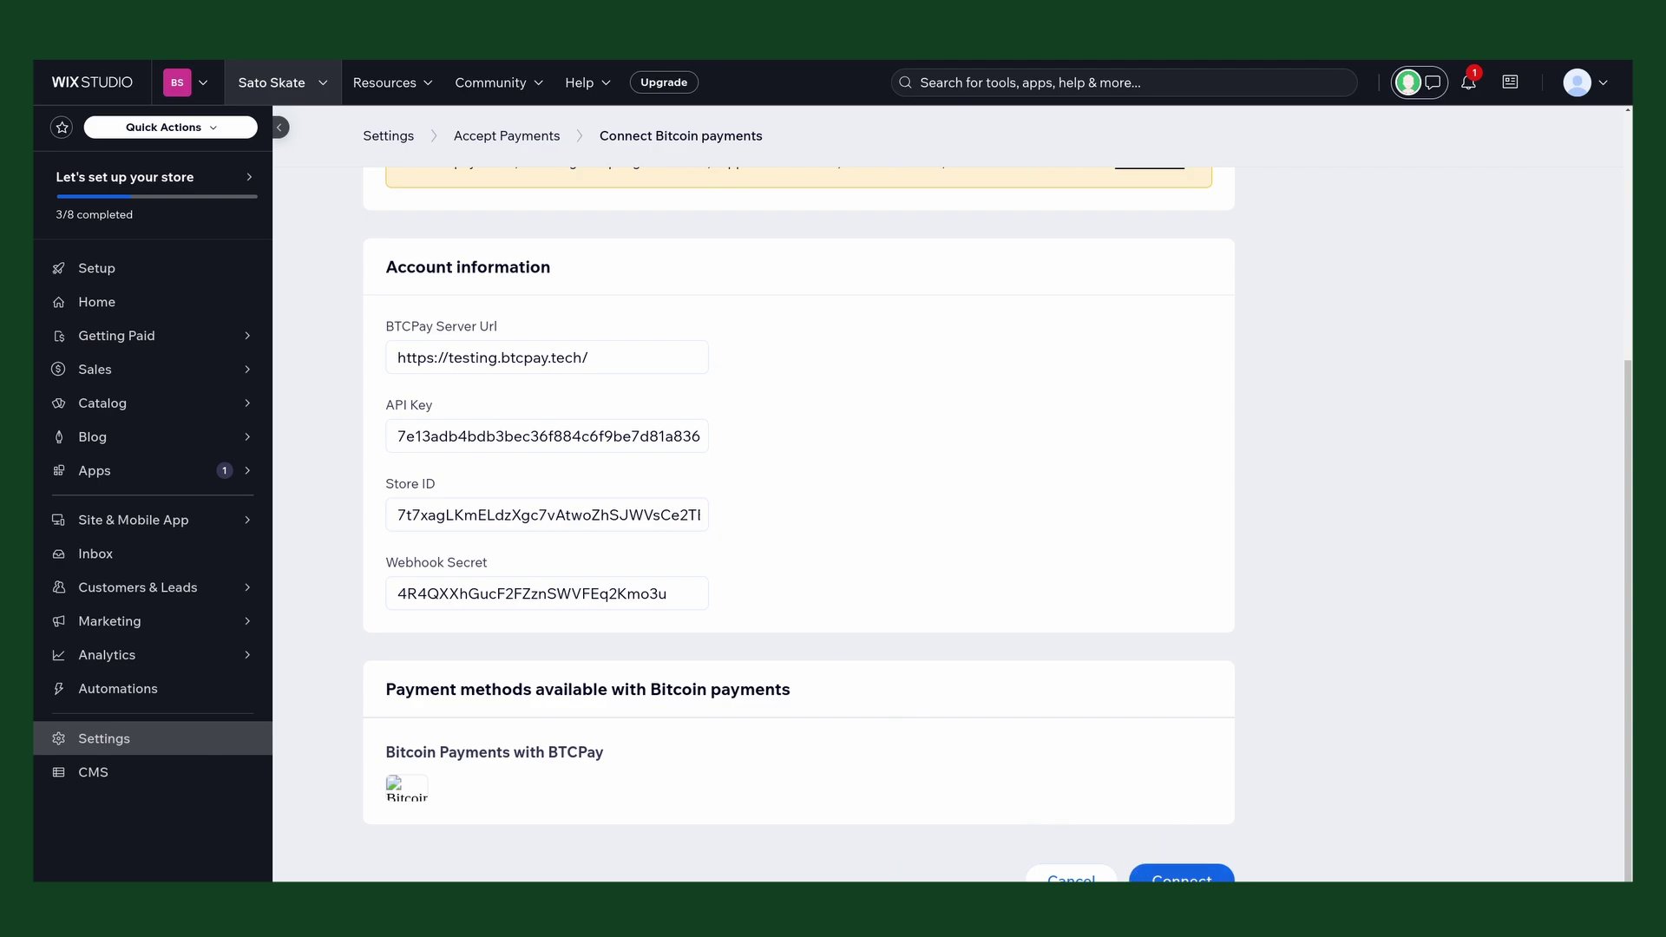
left_click(1182, 876)
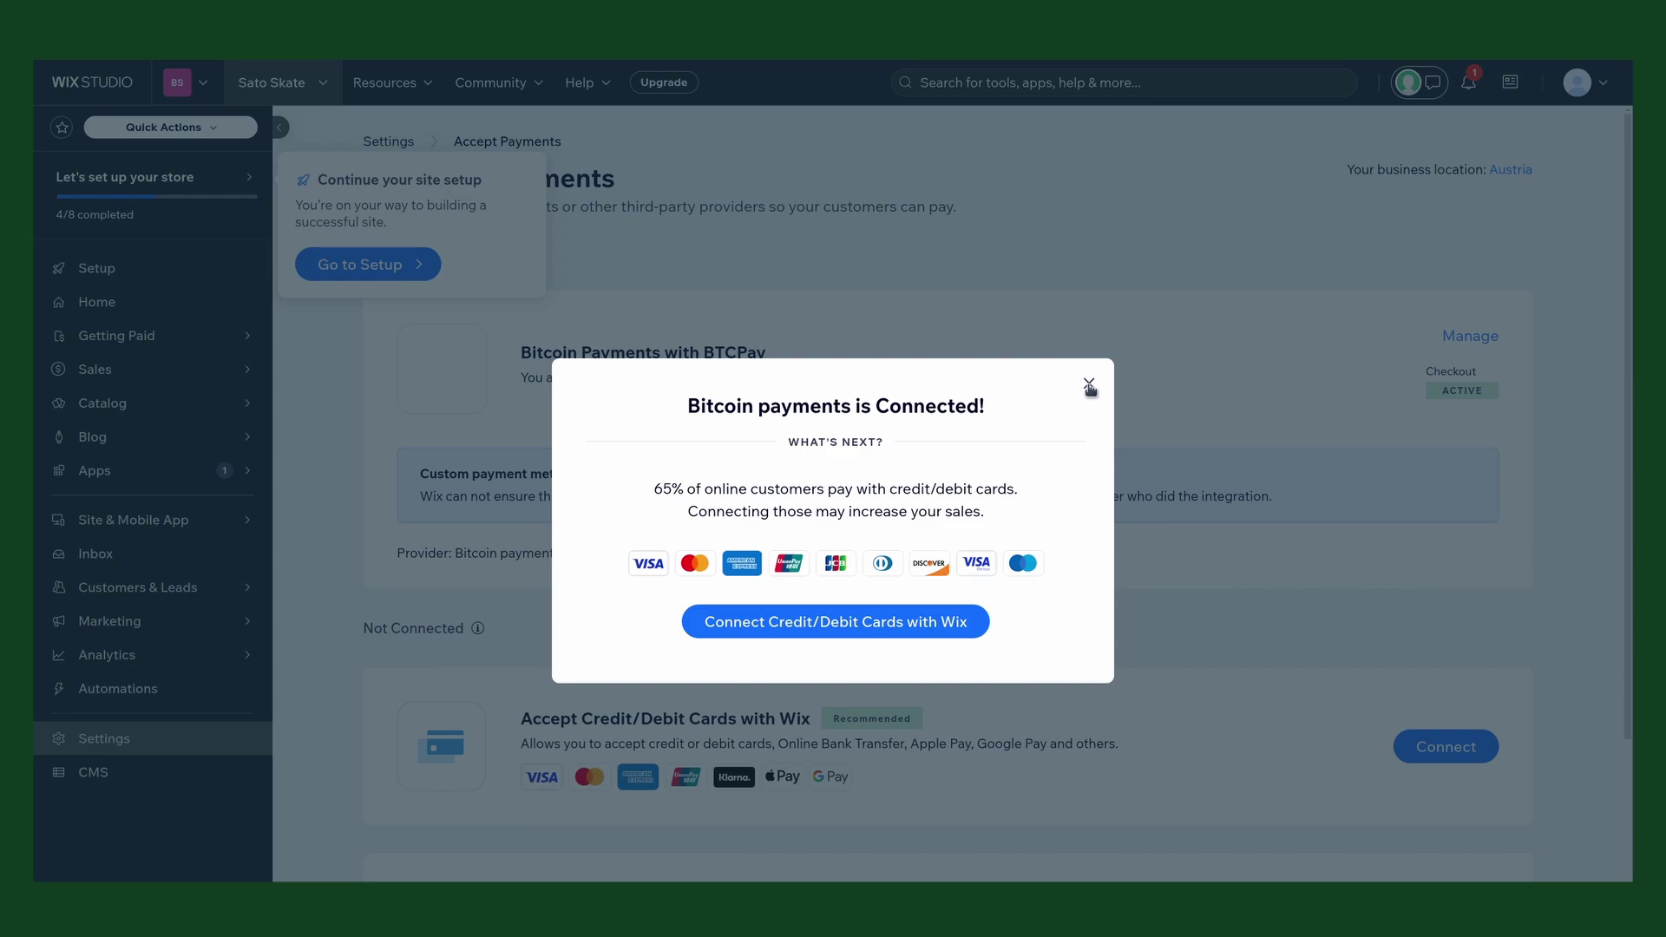
left_click(1090, 385)
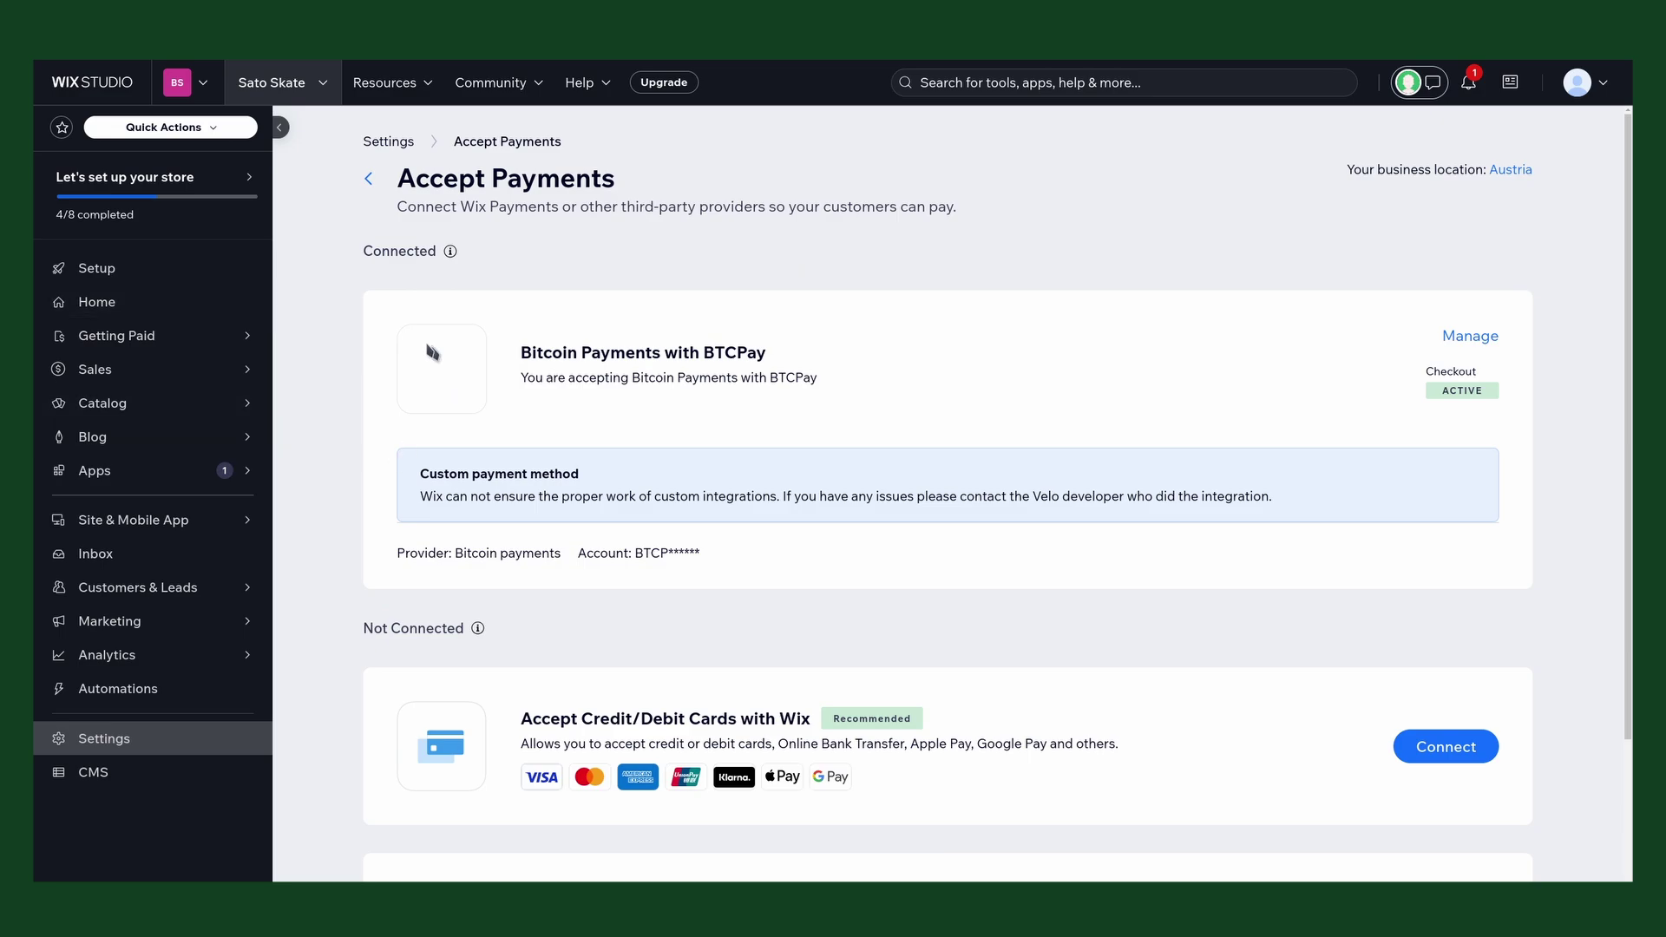
- In Store Products, change the first vase's price from 85 to 1 and save
mouse_move(260, 403)
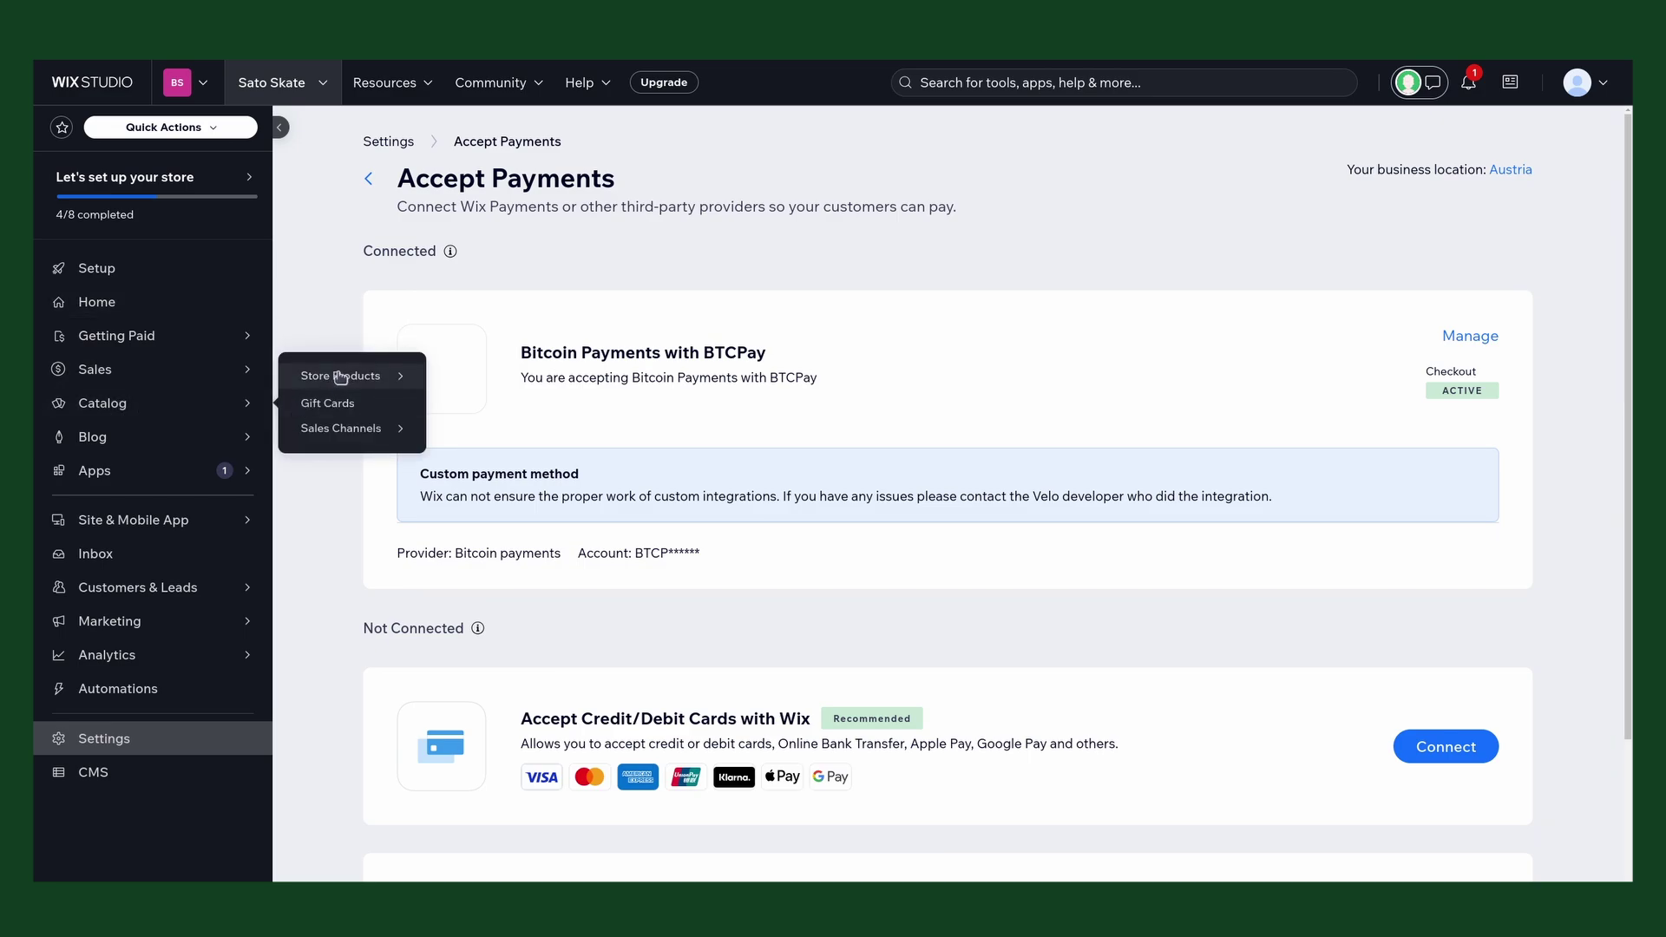
left_click(375, 375)
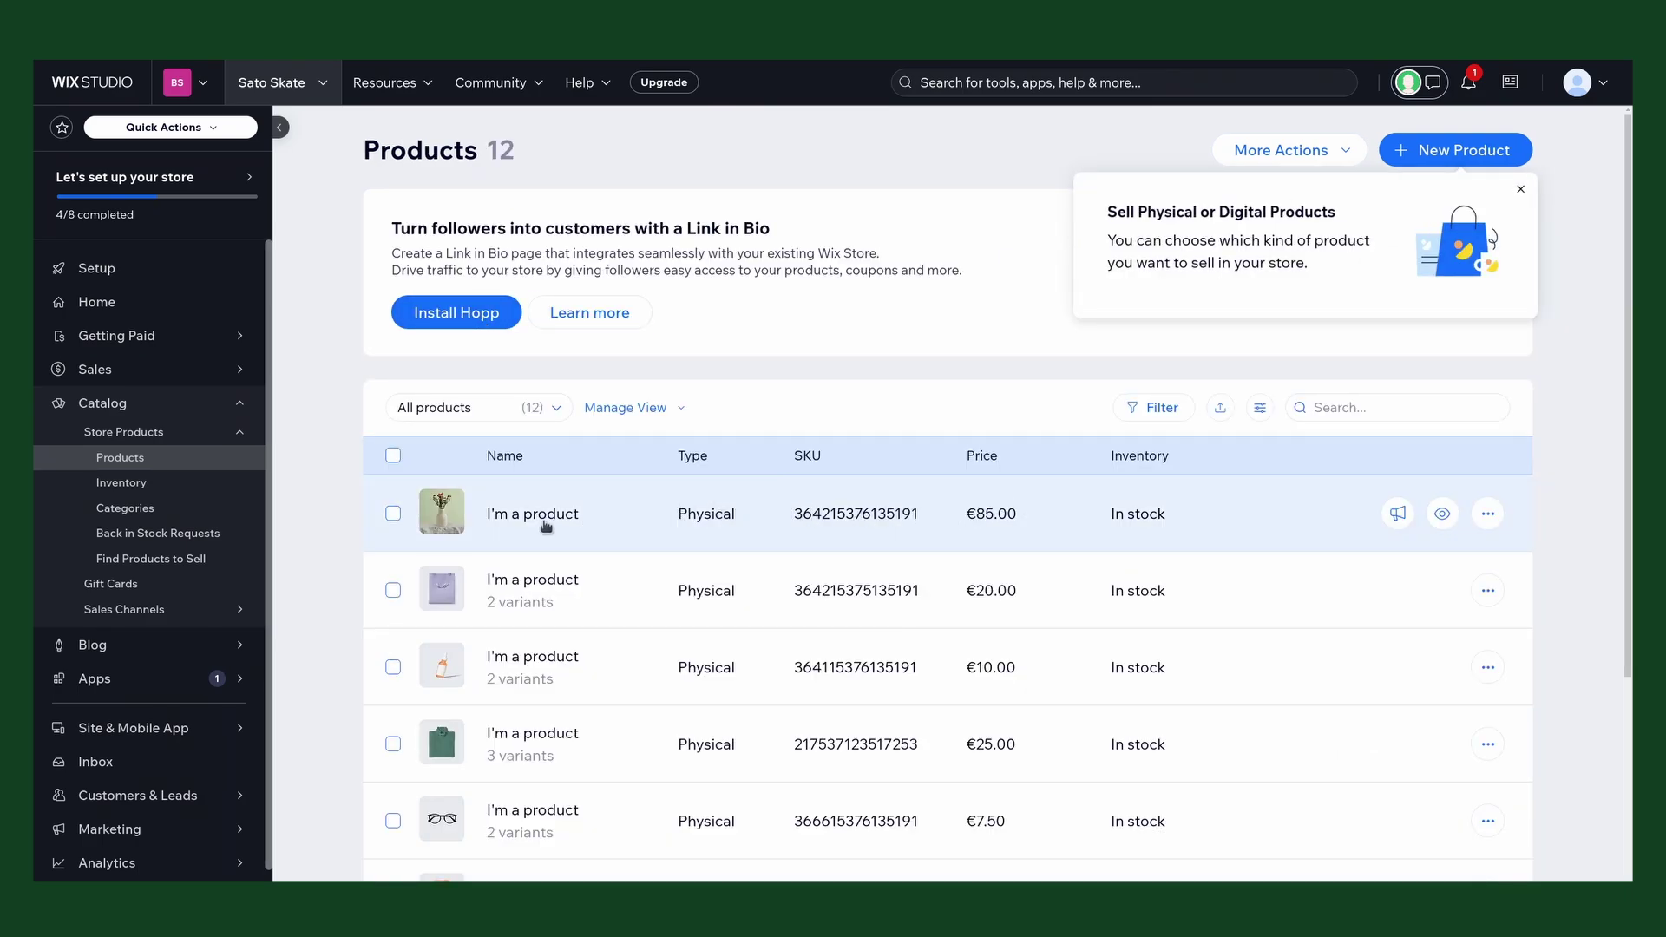
left_click(546, 524)
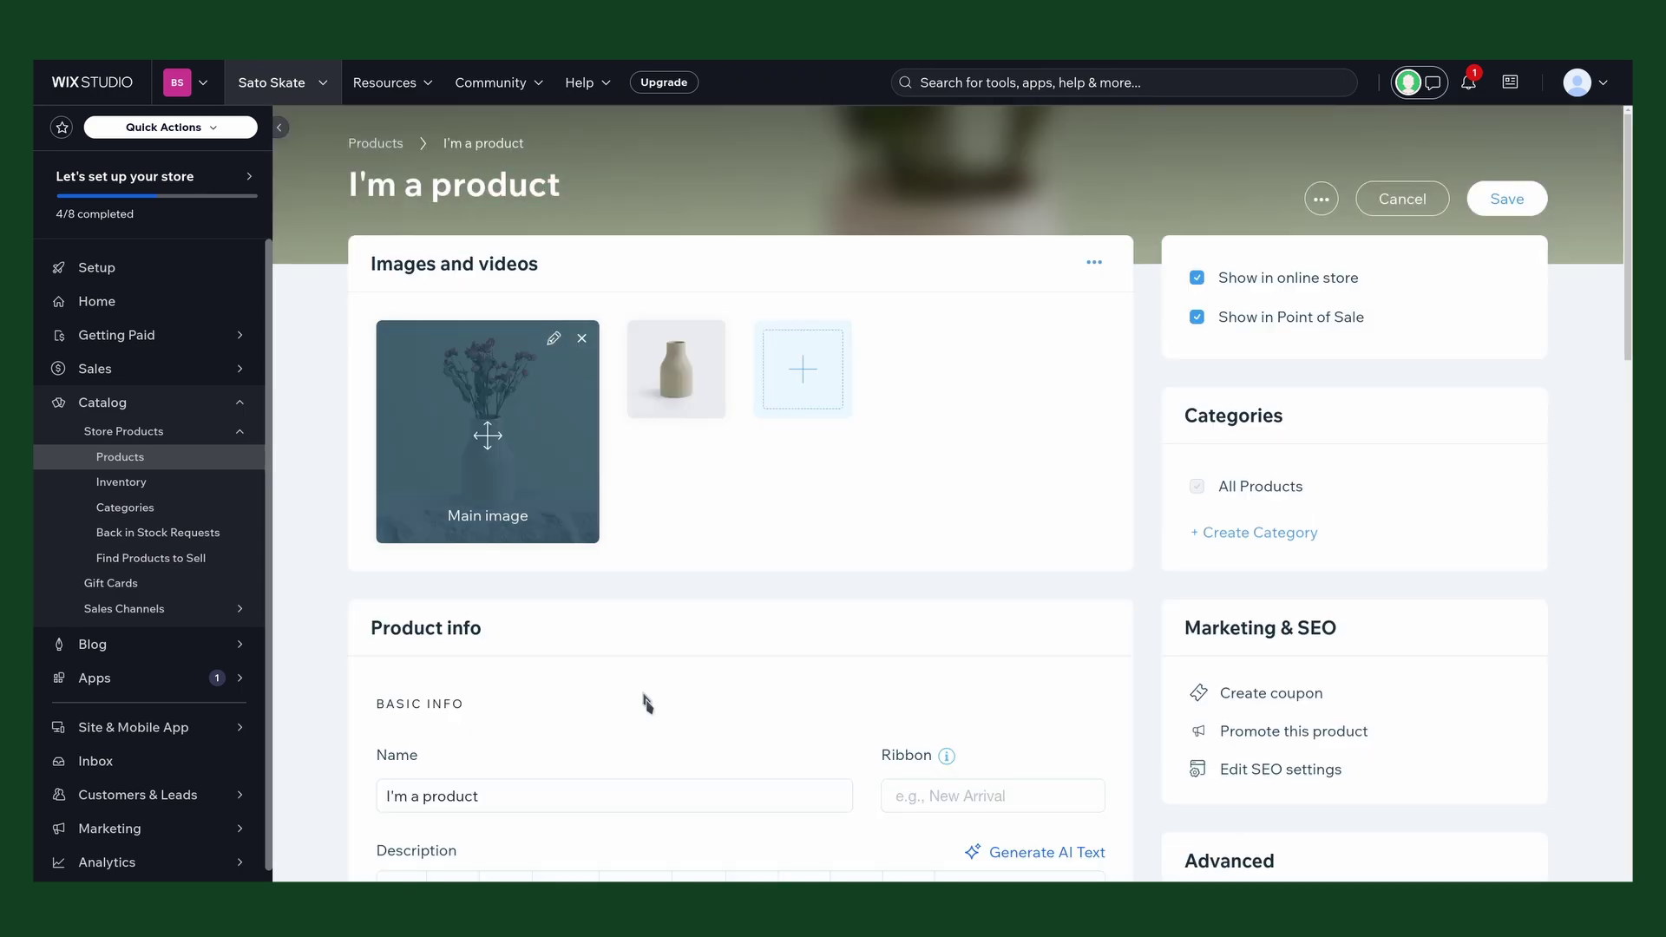
scroll(738, 747, "down", 5)
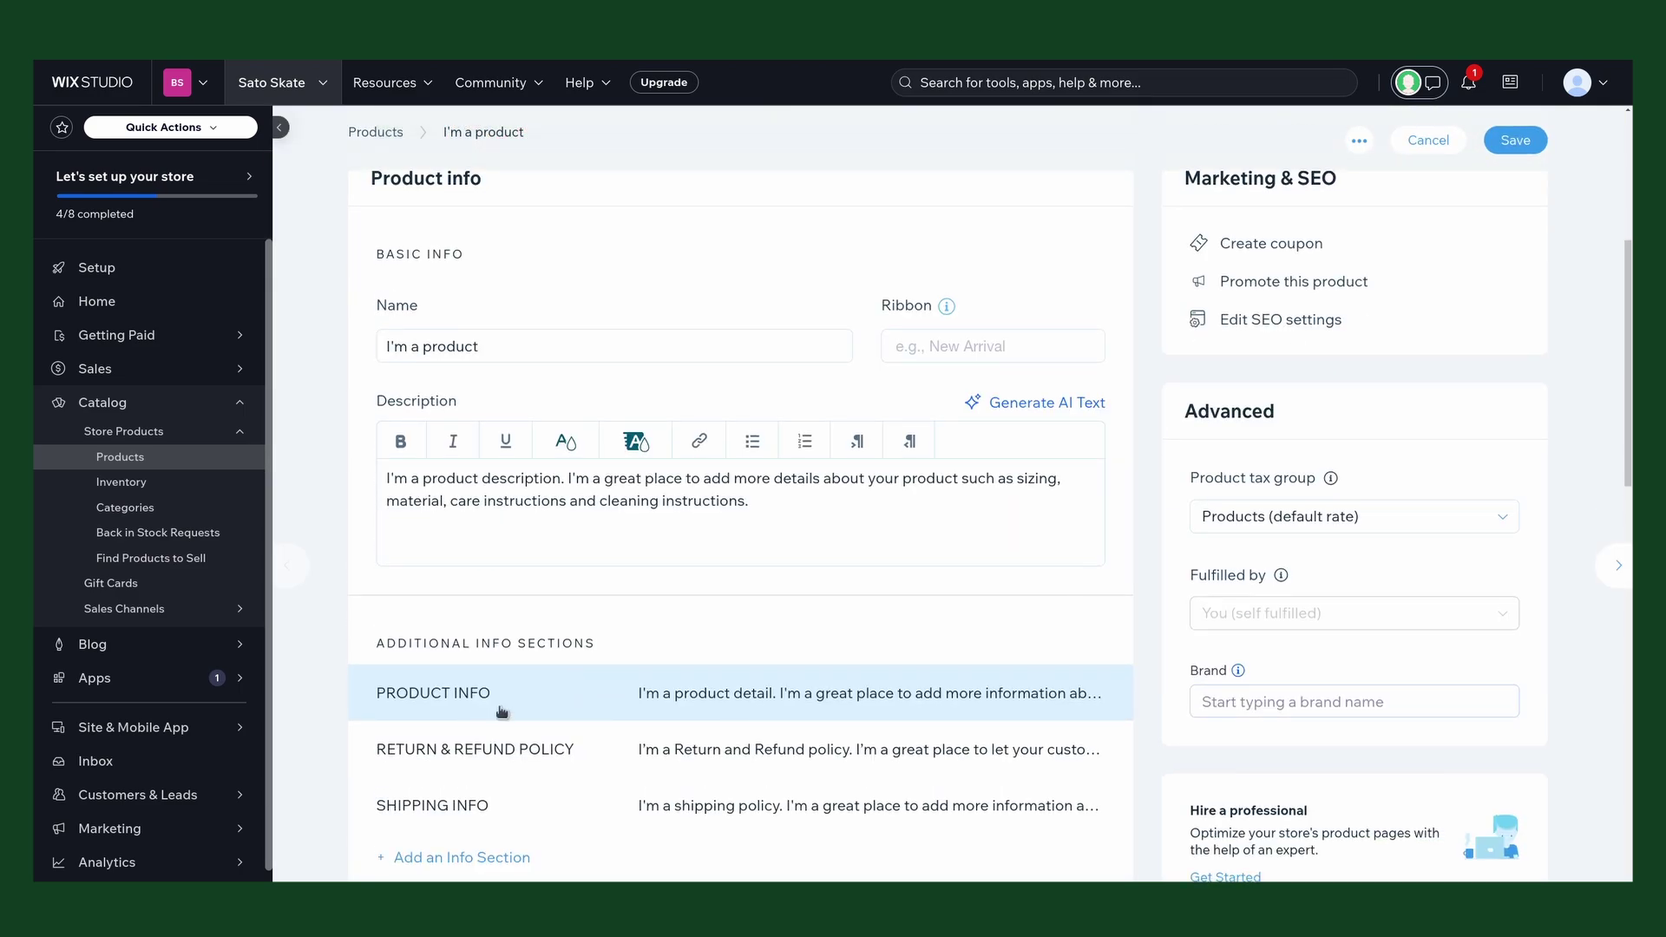
scroll(696, 581, "down", 3)
left_click(468, 833)
double_click(467, 833)
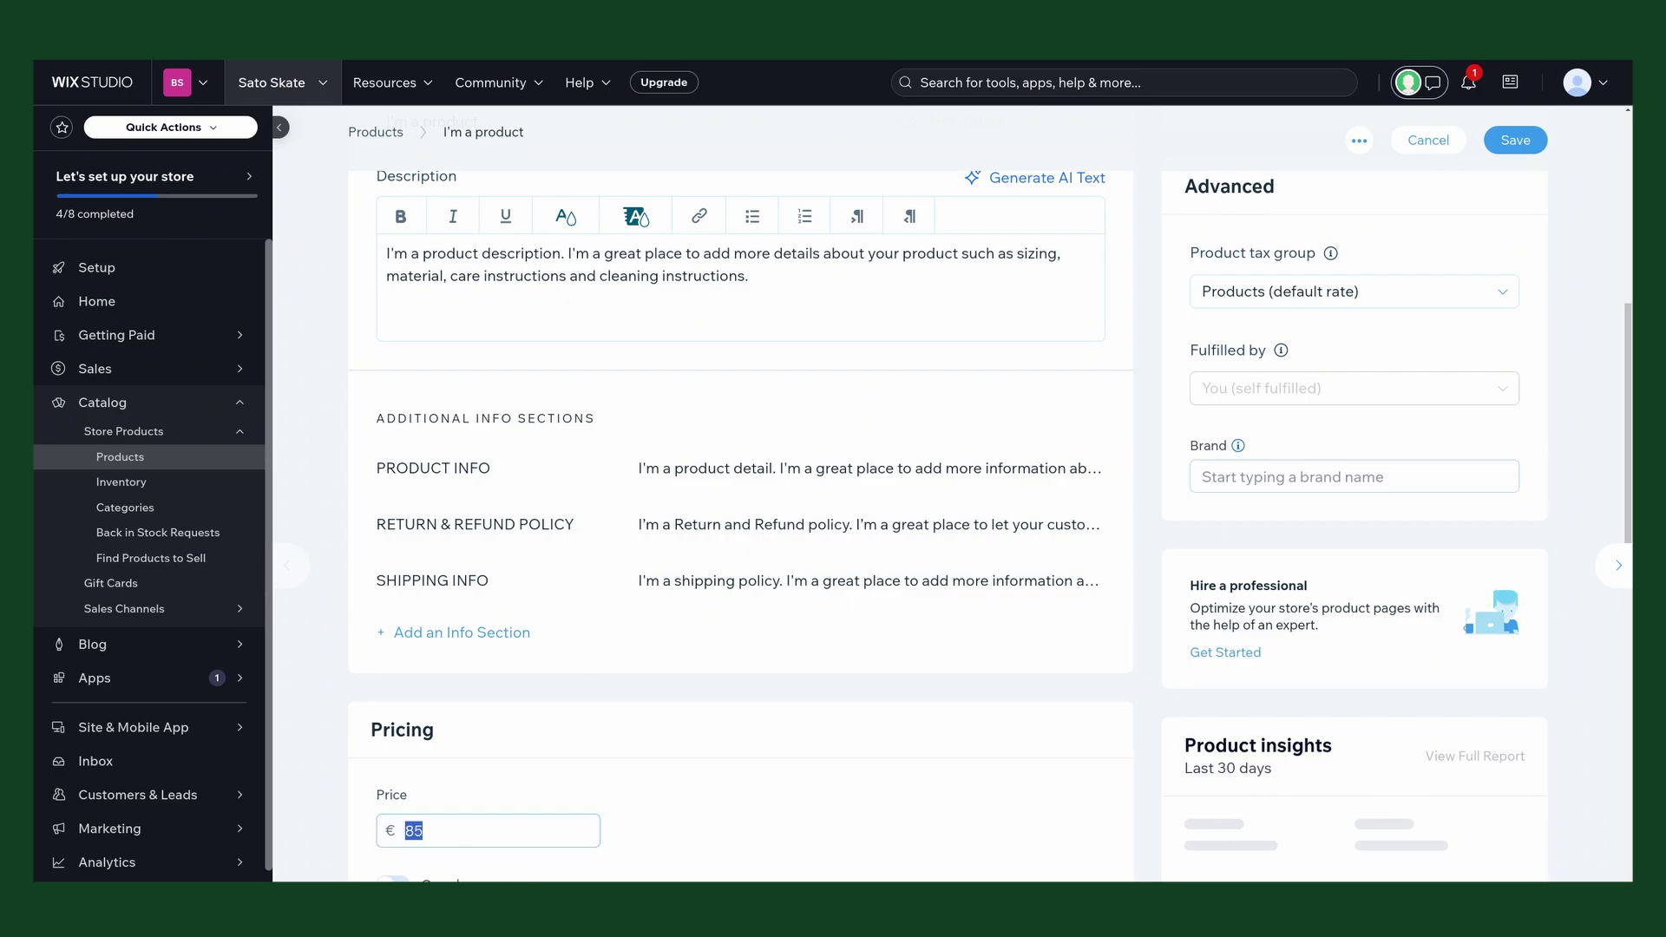
type("1")
scroll(700, 826, "up", 2)
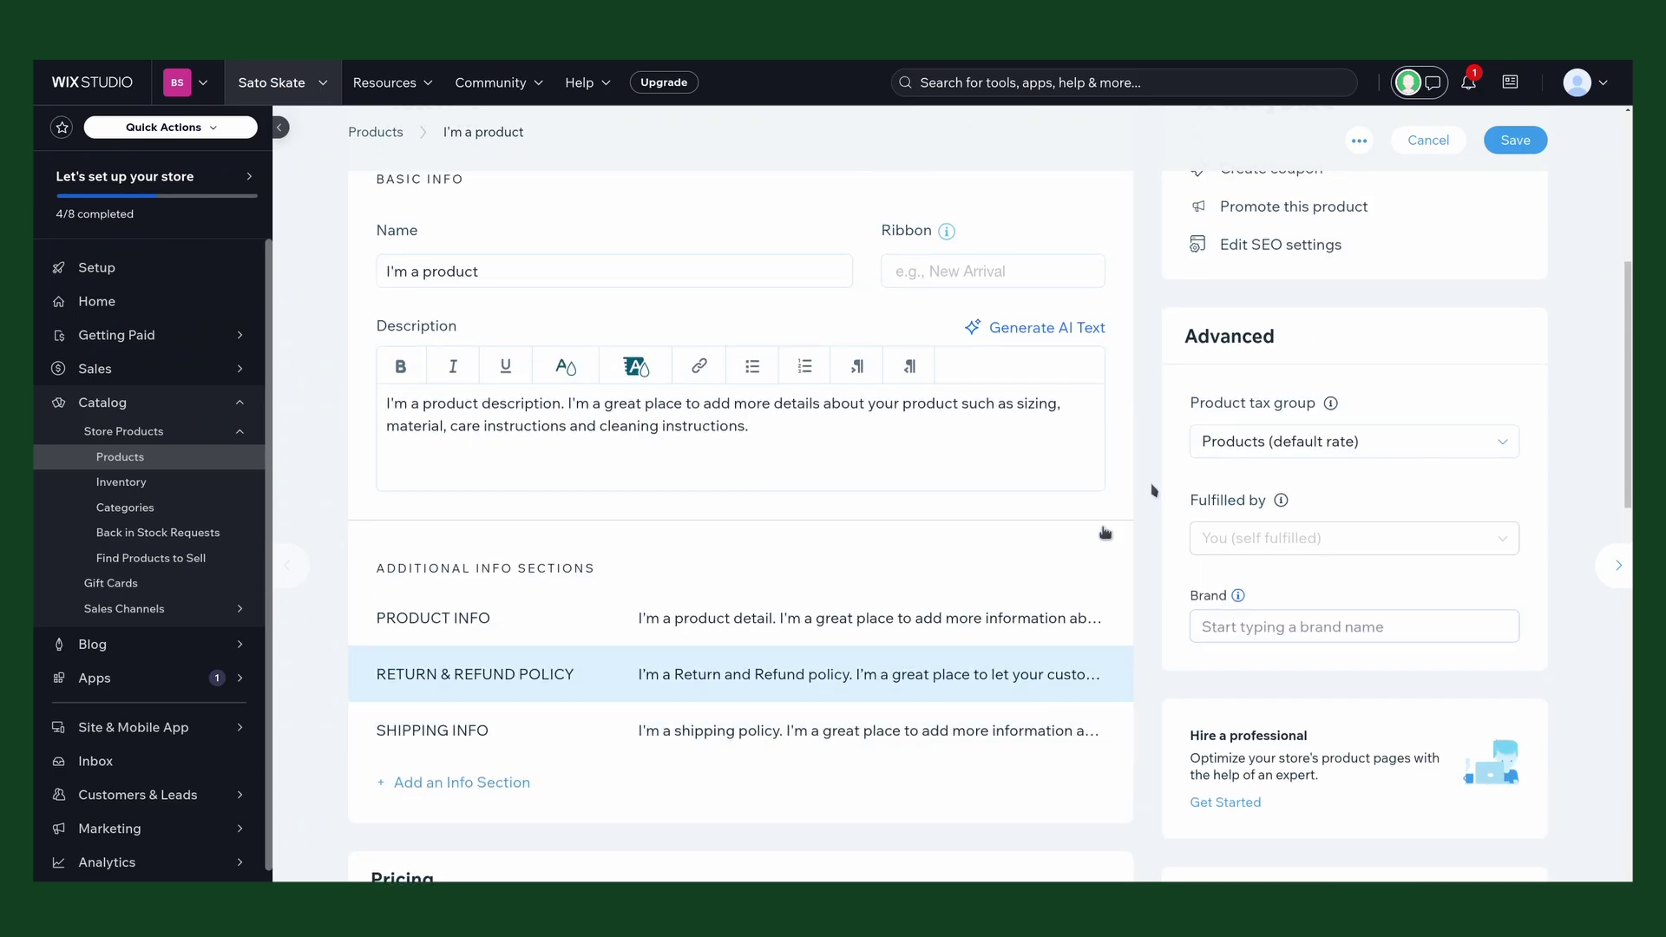
left_click(1514, 141)
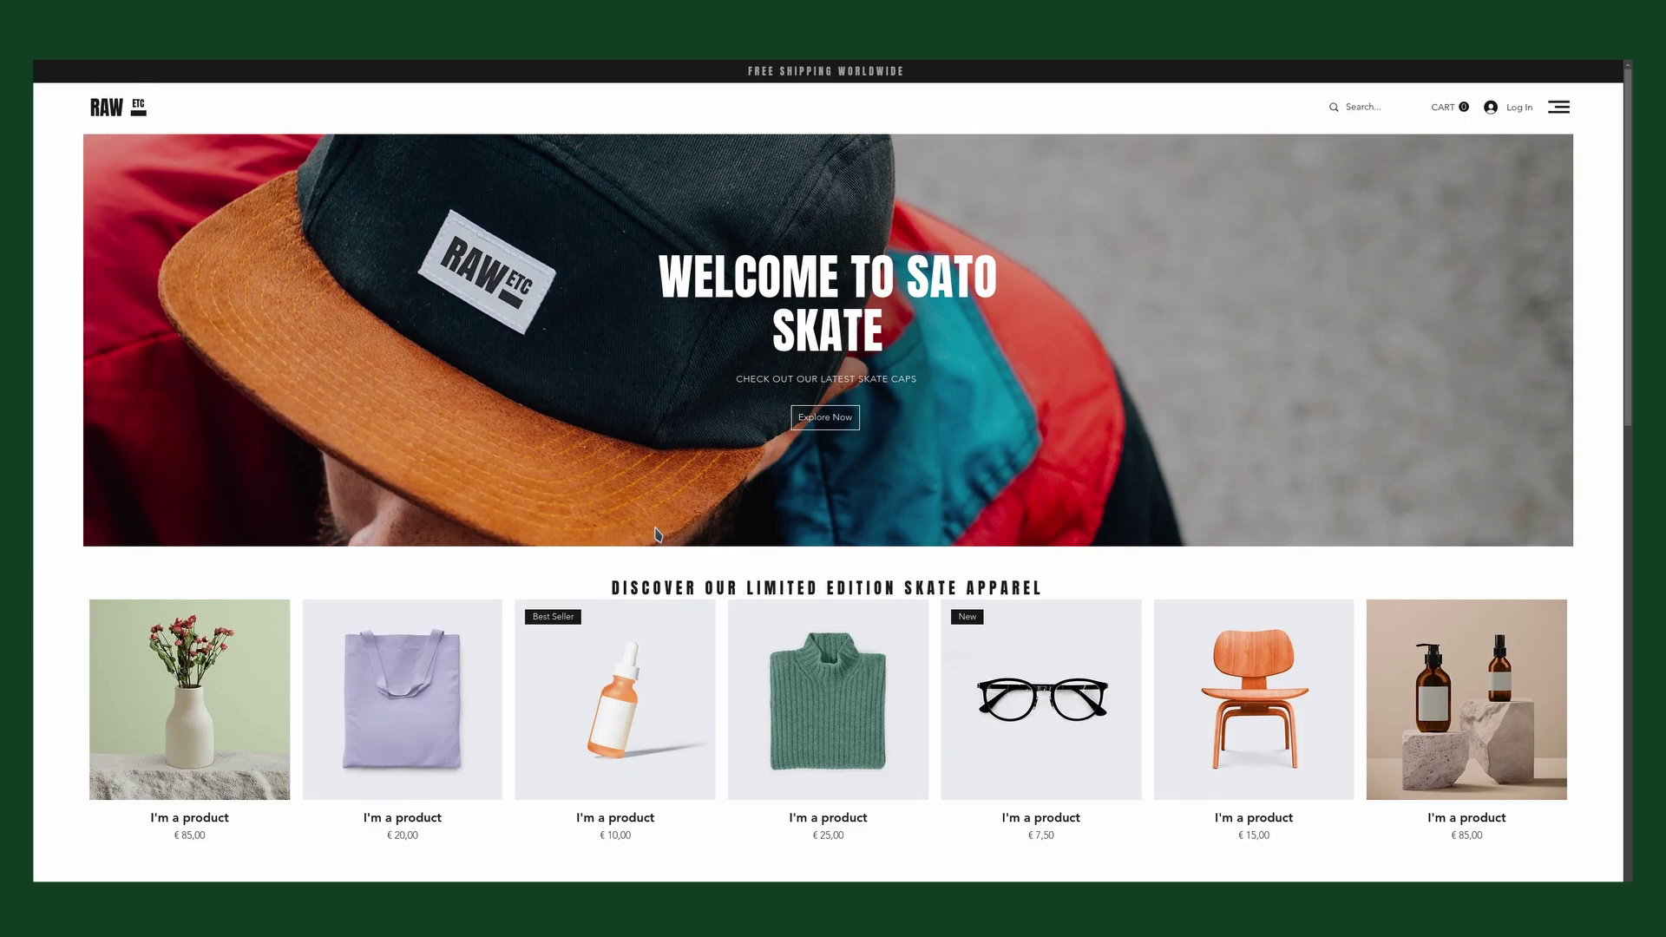
- Reload the storefront, add the €1,00 vase to the cart, and go to checkout
key("F5")
left_click(179, 859)
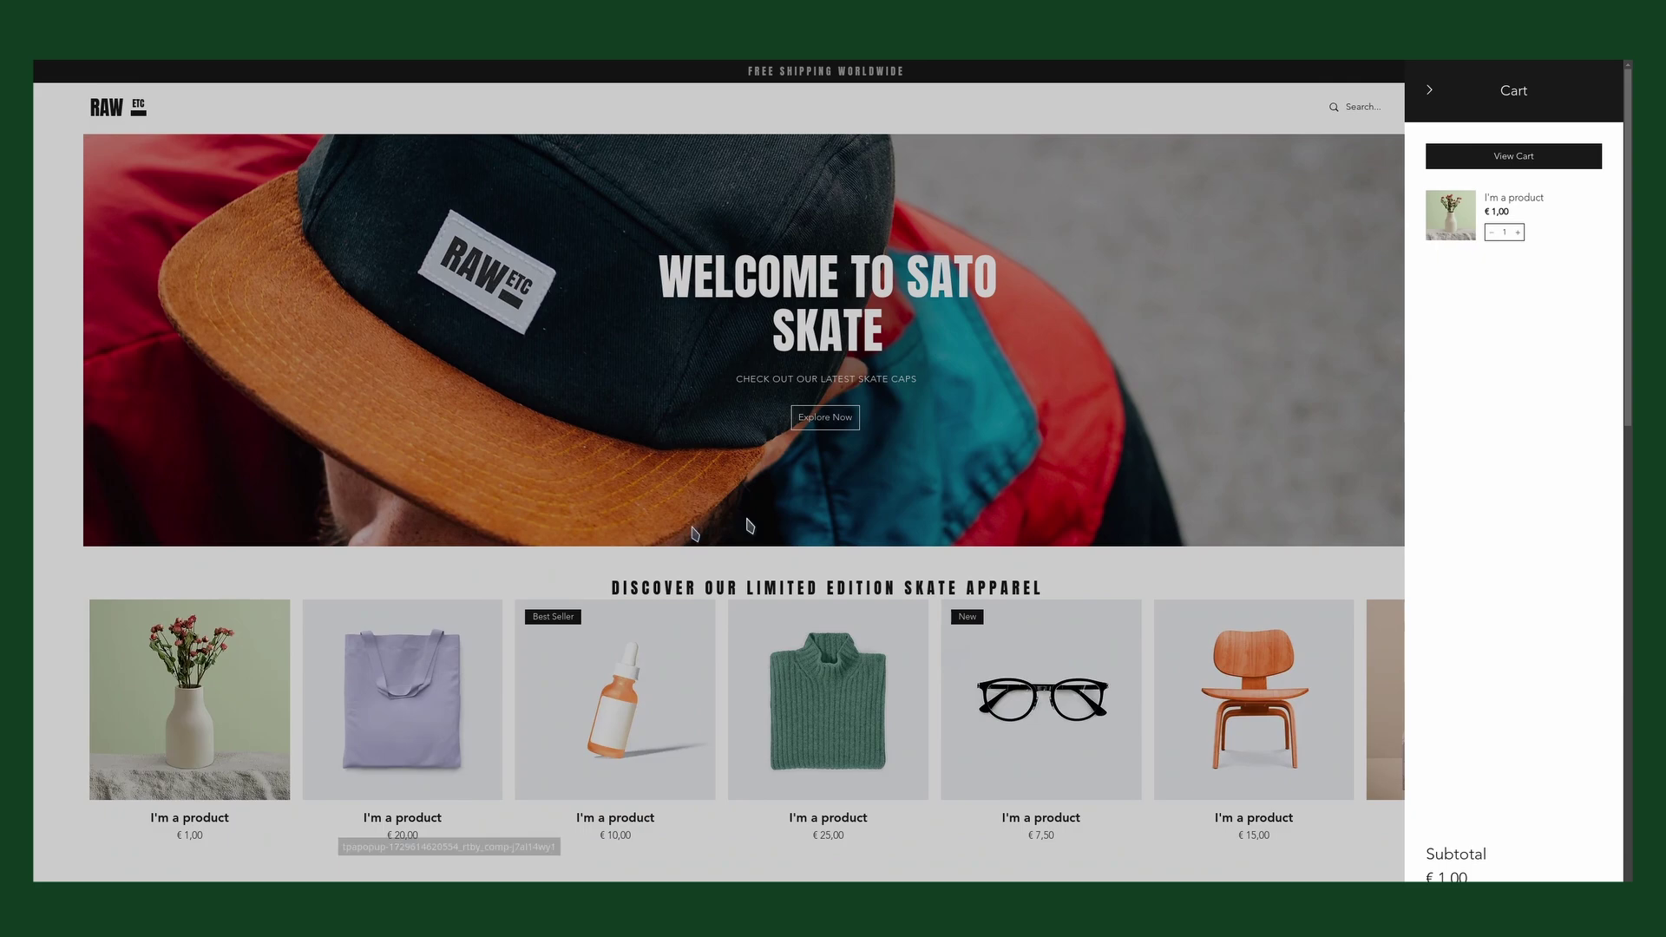
left_click(1513, 156)
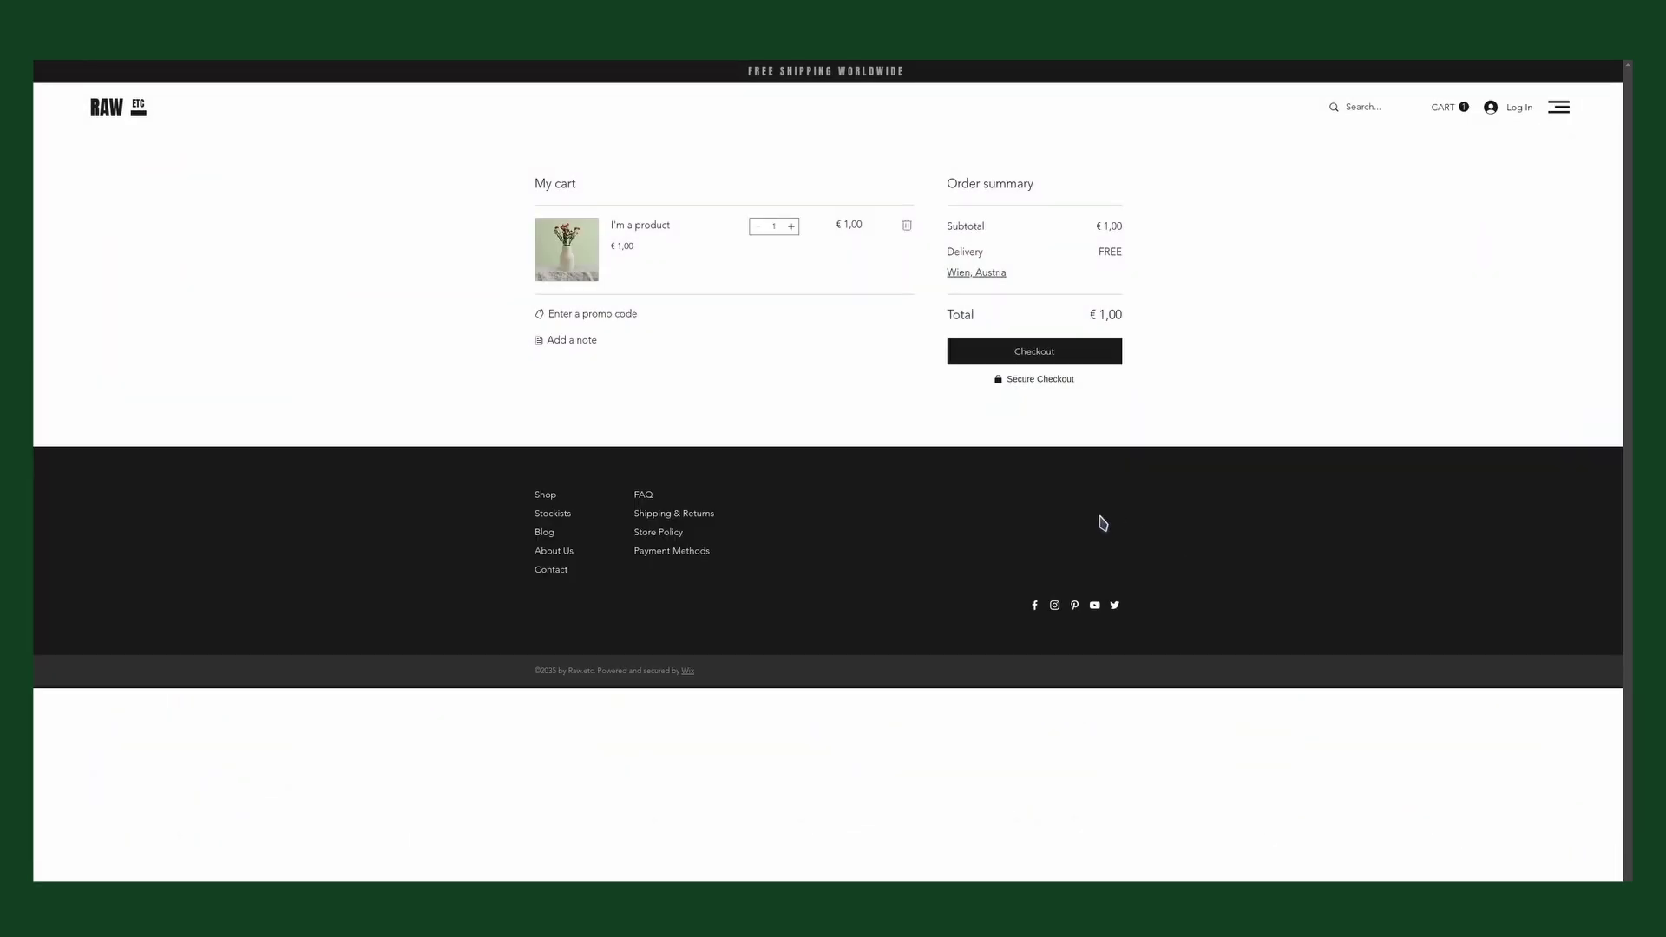
left_click(1042, 352)
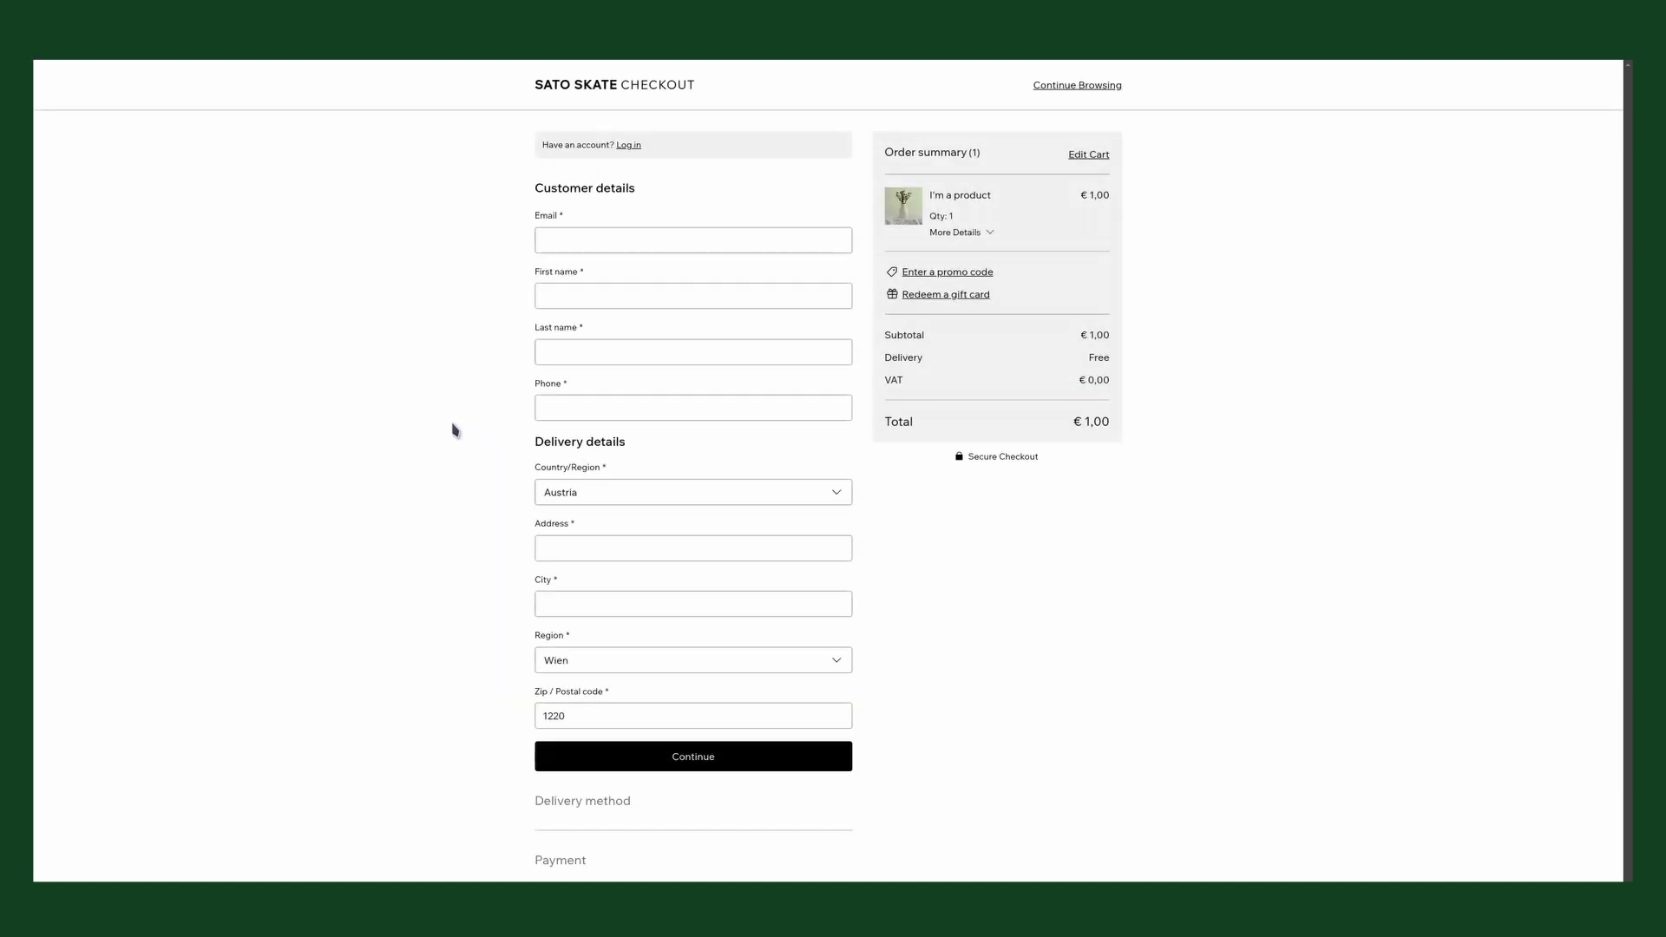
- Accept the pre-filled details and free shipping, then place the order to pay with BTCPay
left_click(709, 759)
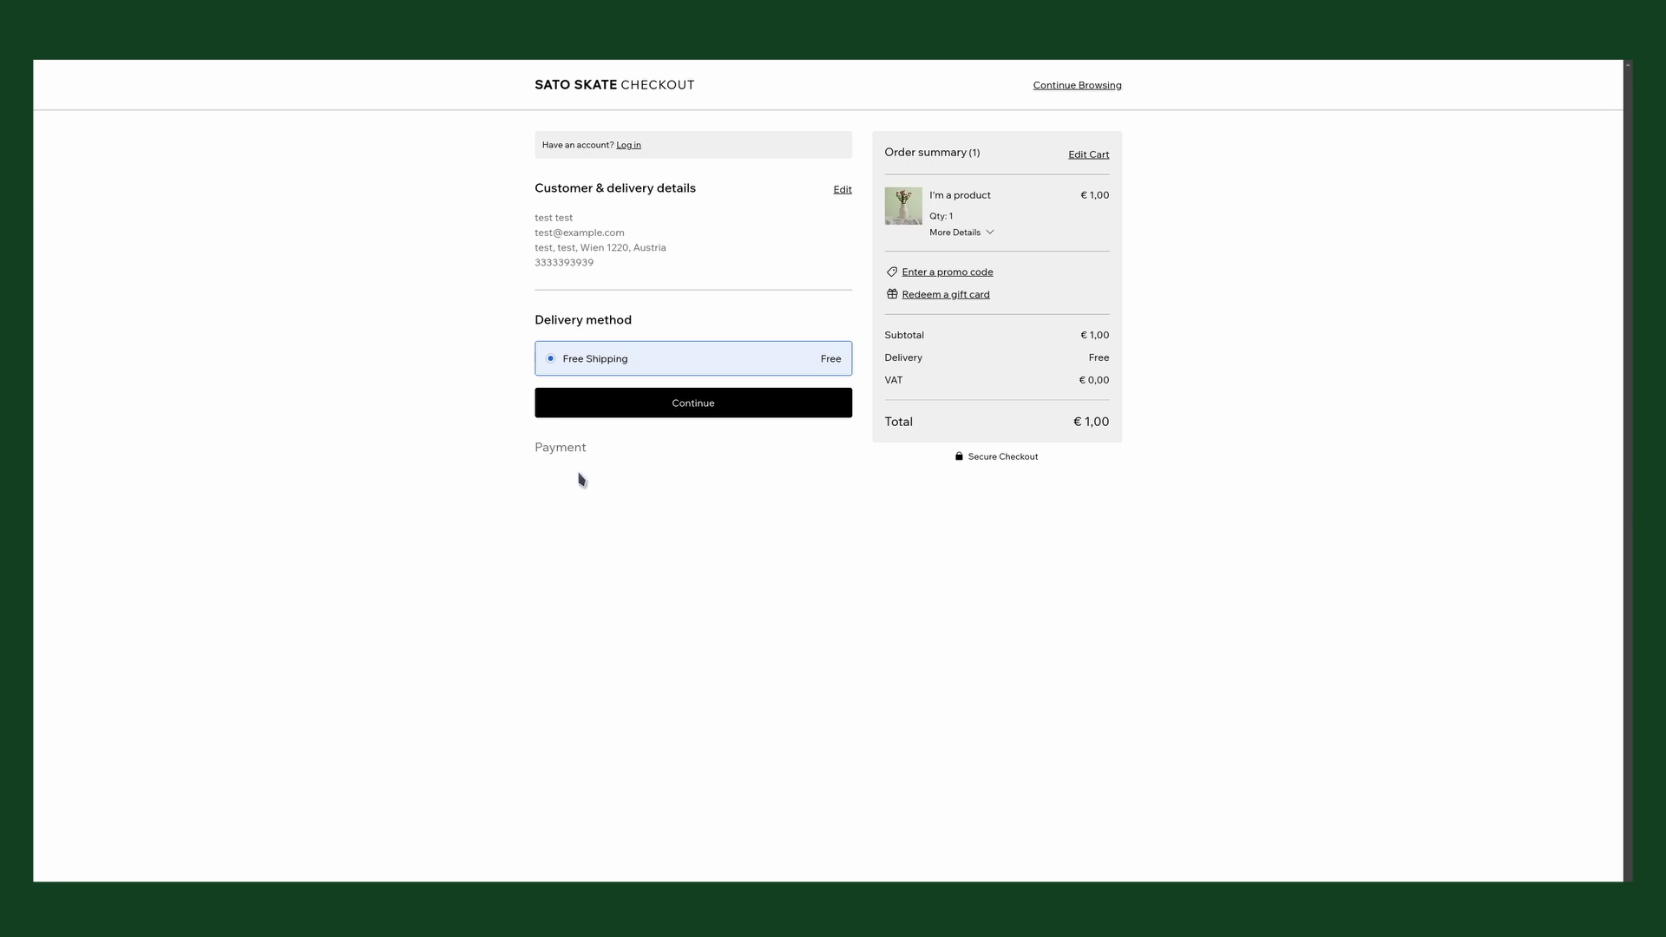
left_click(662, 406)
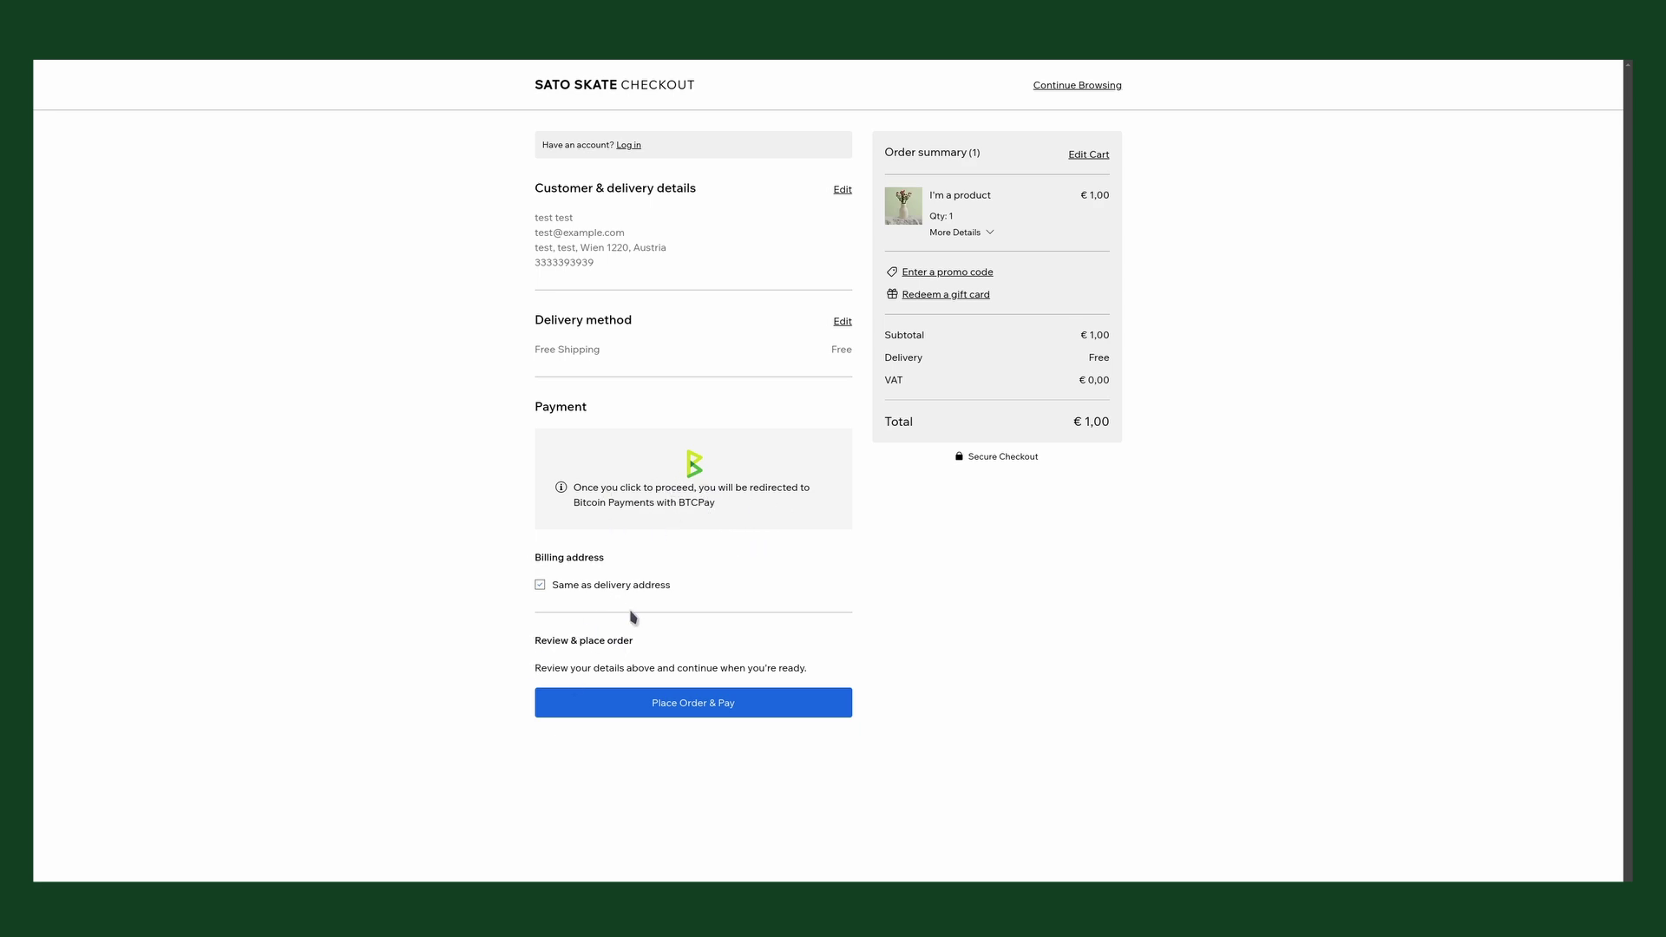
left_click(683, 716)
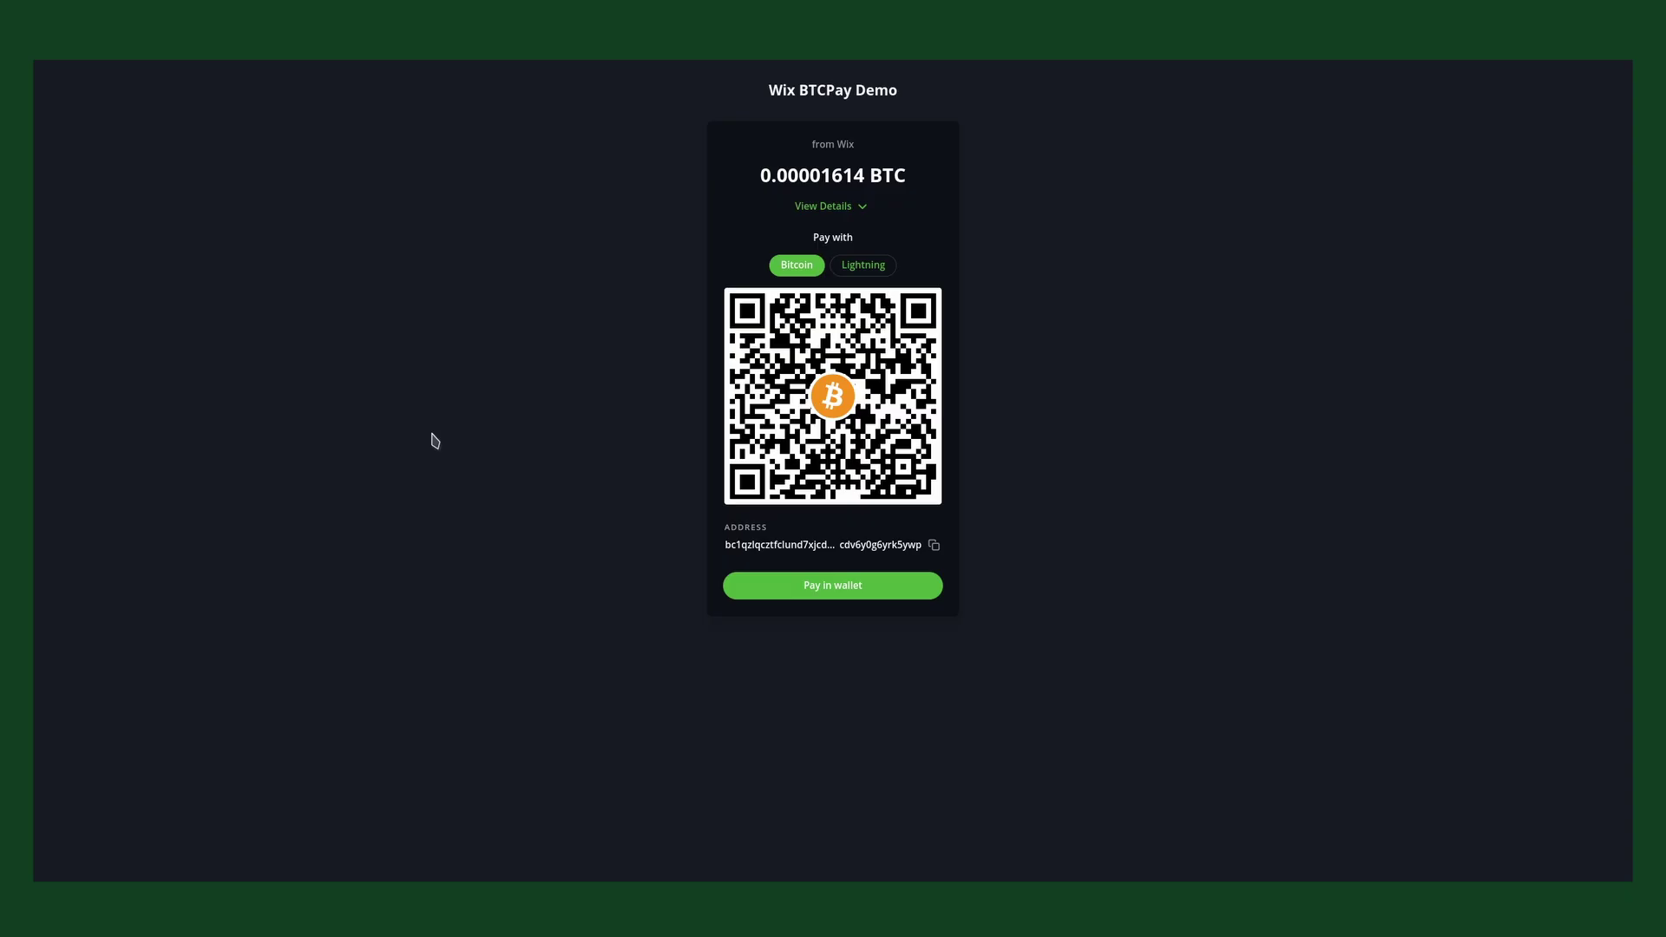
- Switch the 0.00001614 BTC invoice to Lightning and pay it from a wallet
left_click(859, 265)
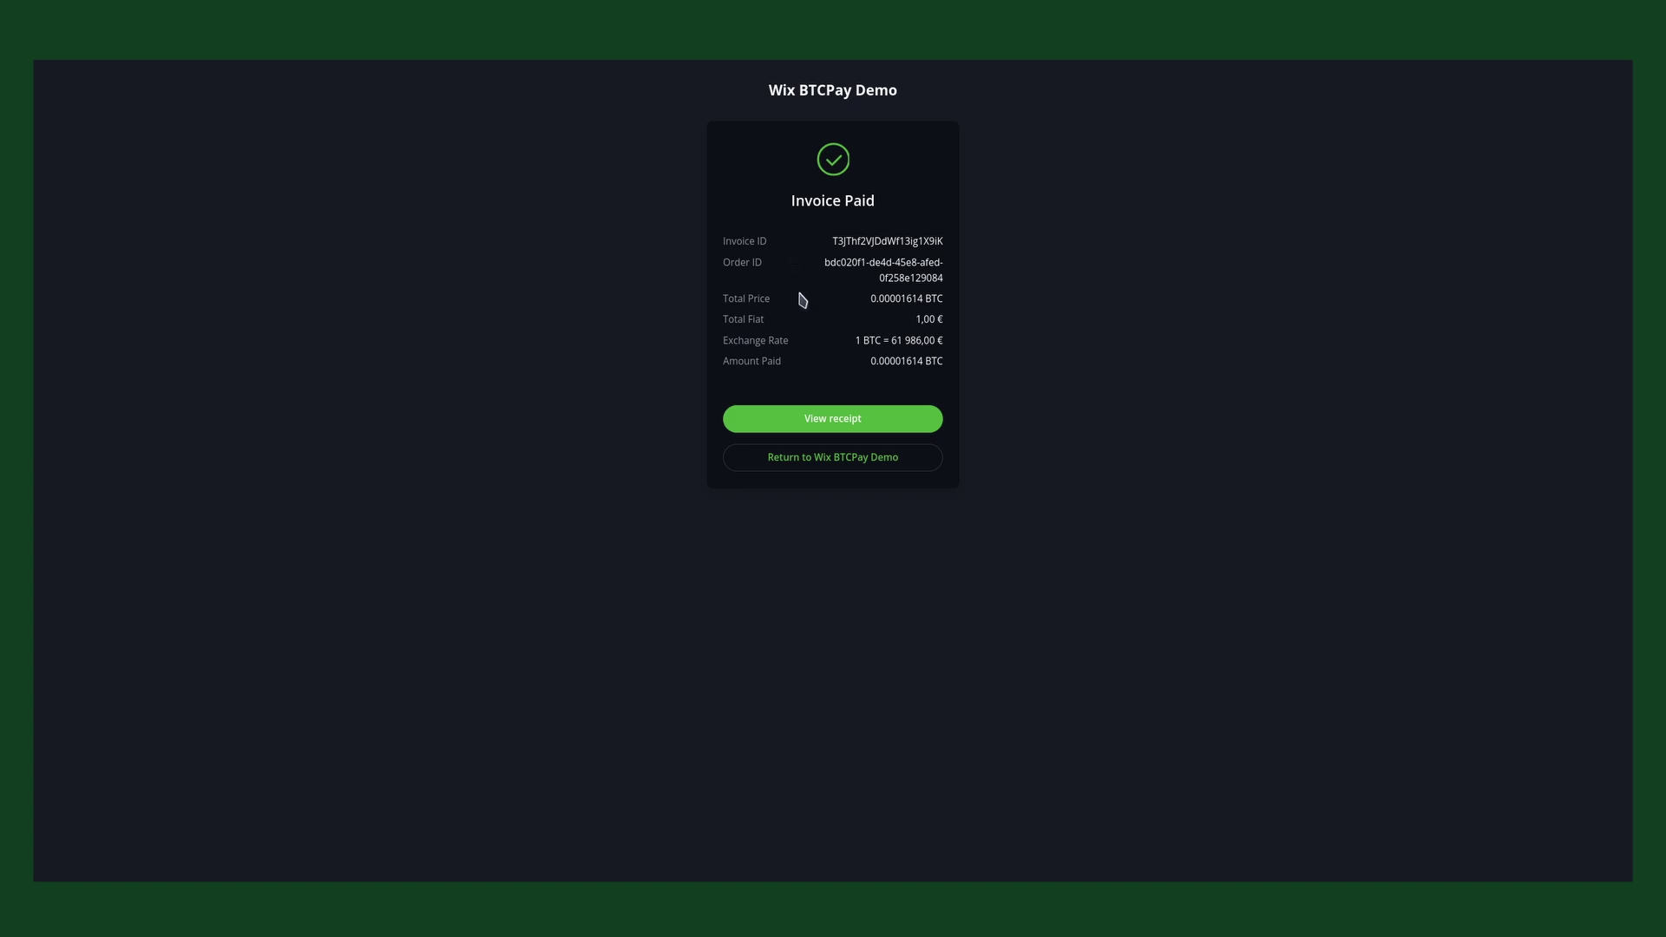
- Return to the Wix BTCPay Demo store's thank-you page for the €1,00 order
left_click(826, 458)
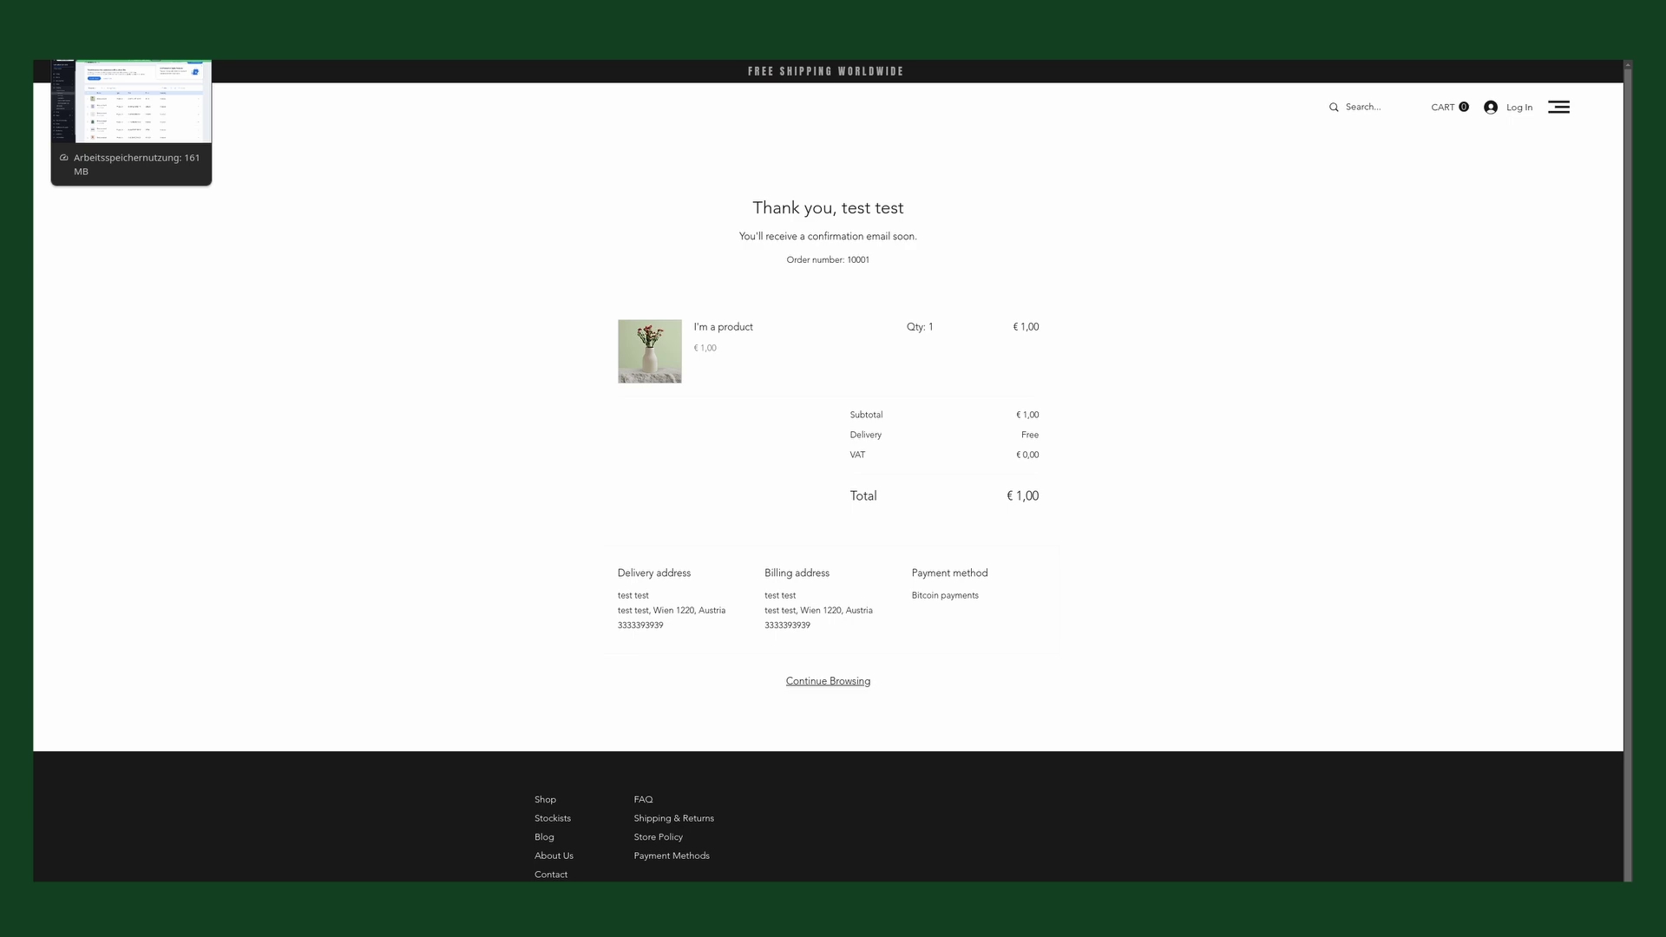
- Open Sales > Orders in the Wix Studio dashboard to see €1.00 total revenue
left_click(131, 53)
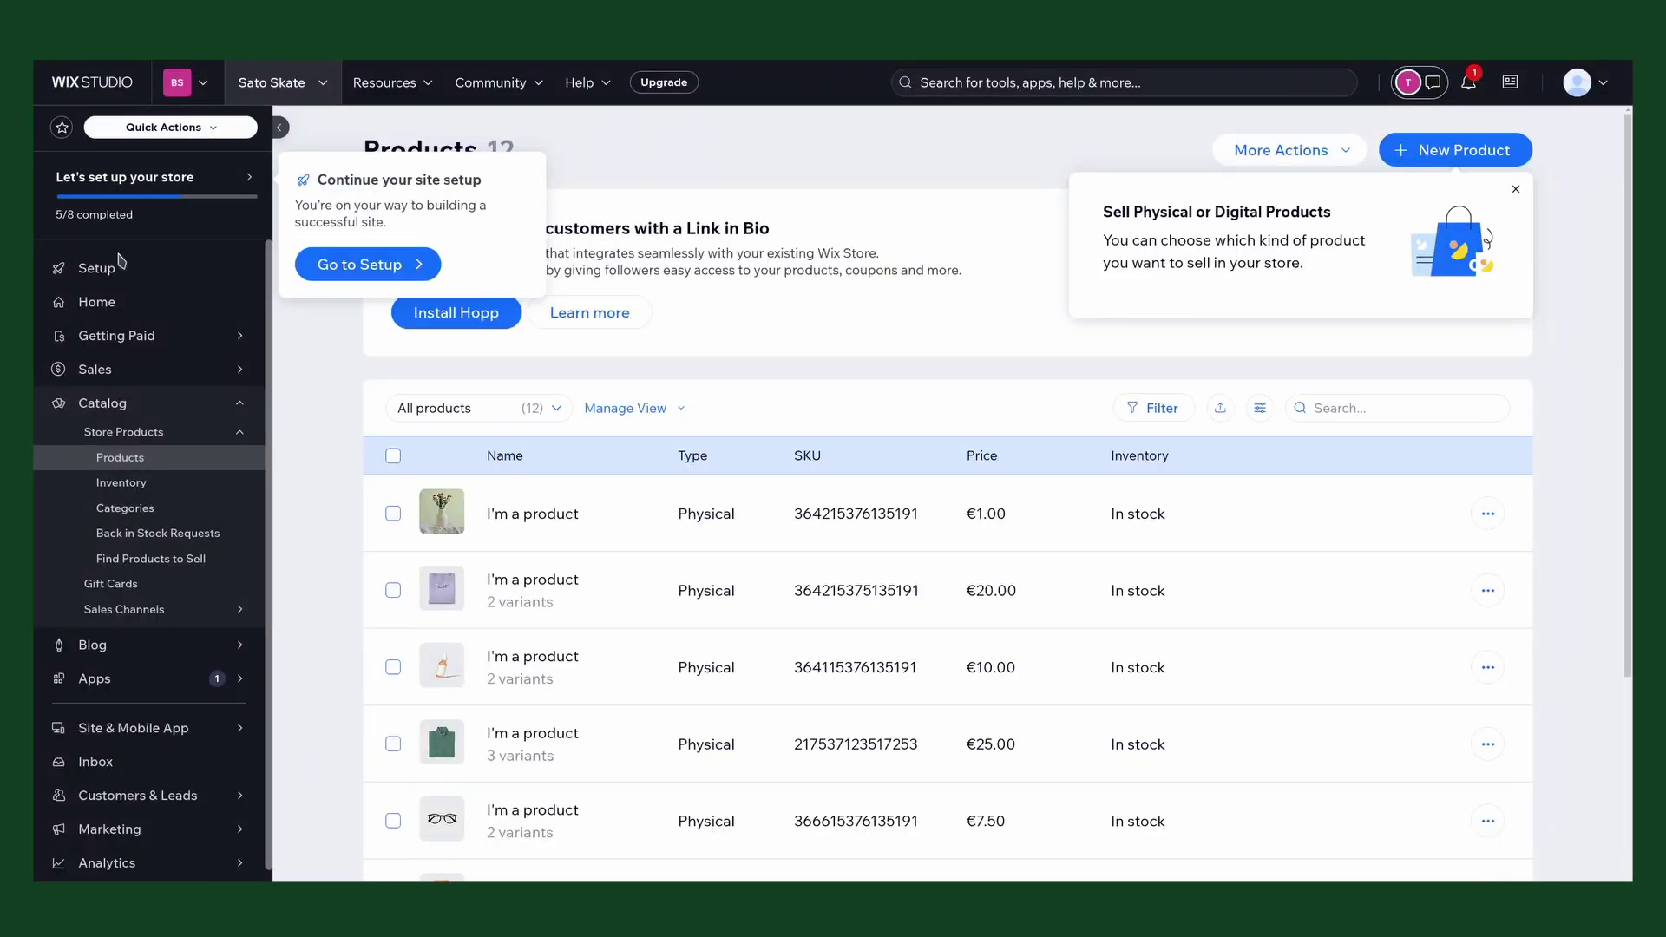
mouse_move(132, 370)
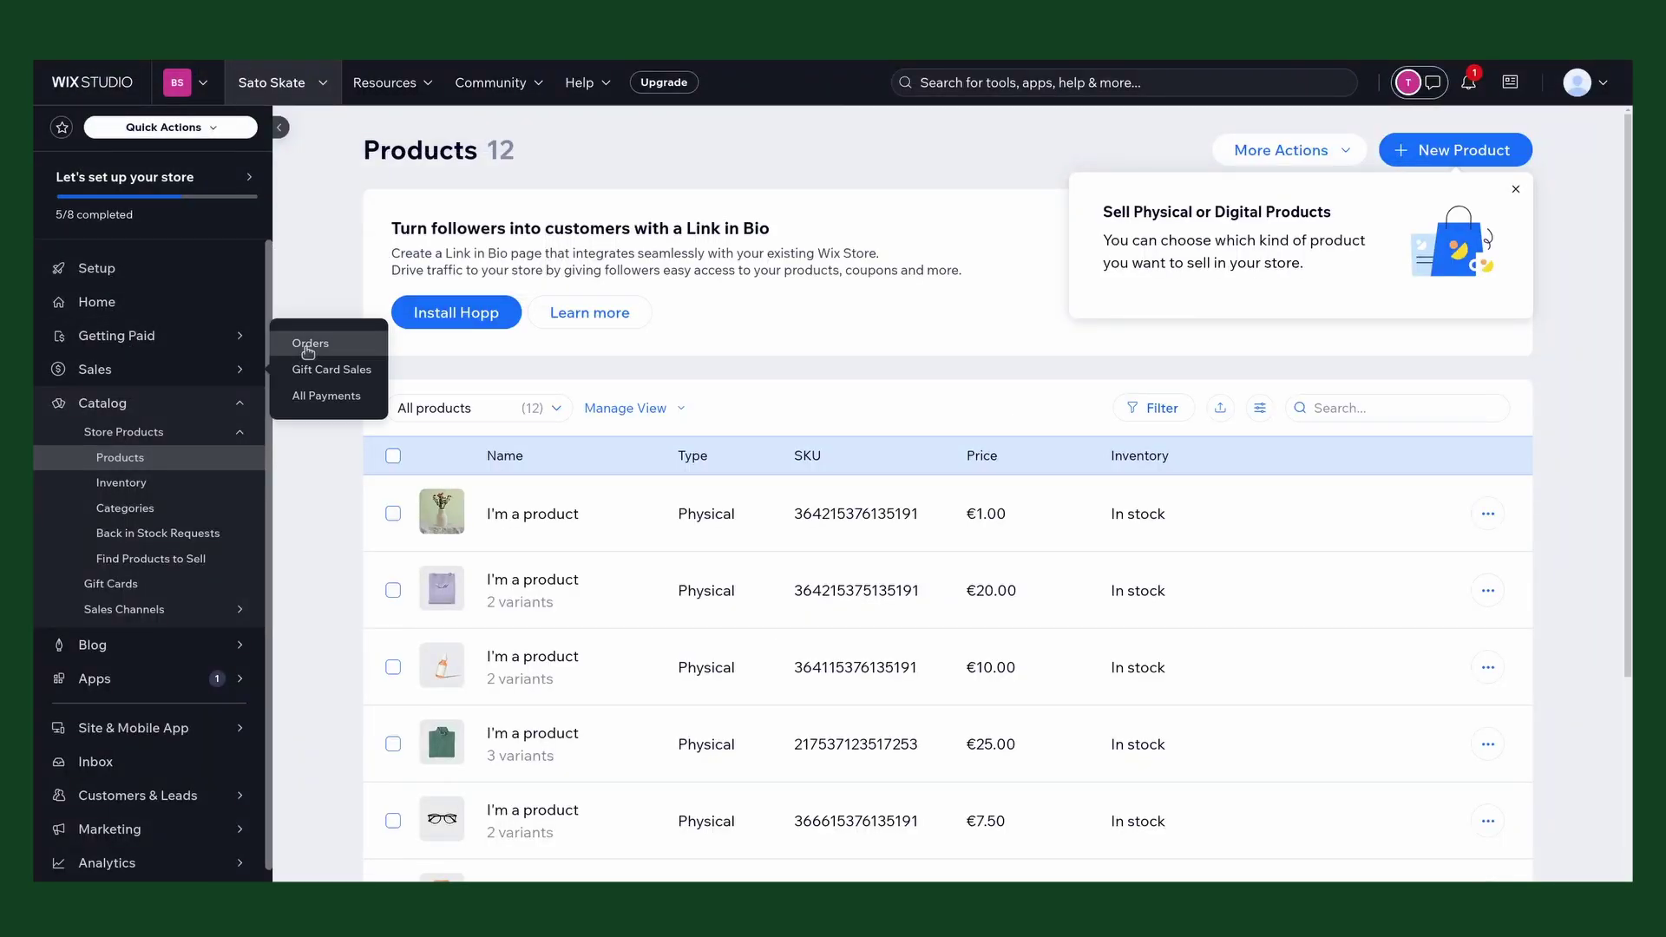
left_click(303, 344)
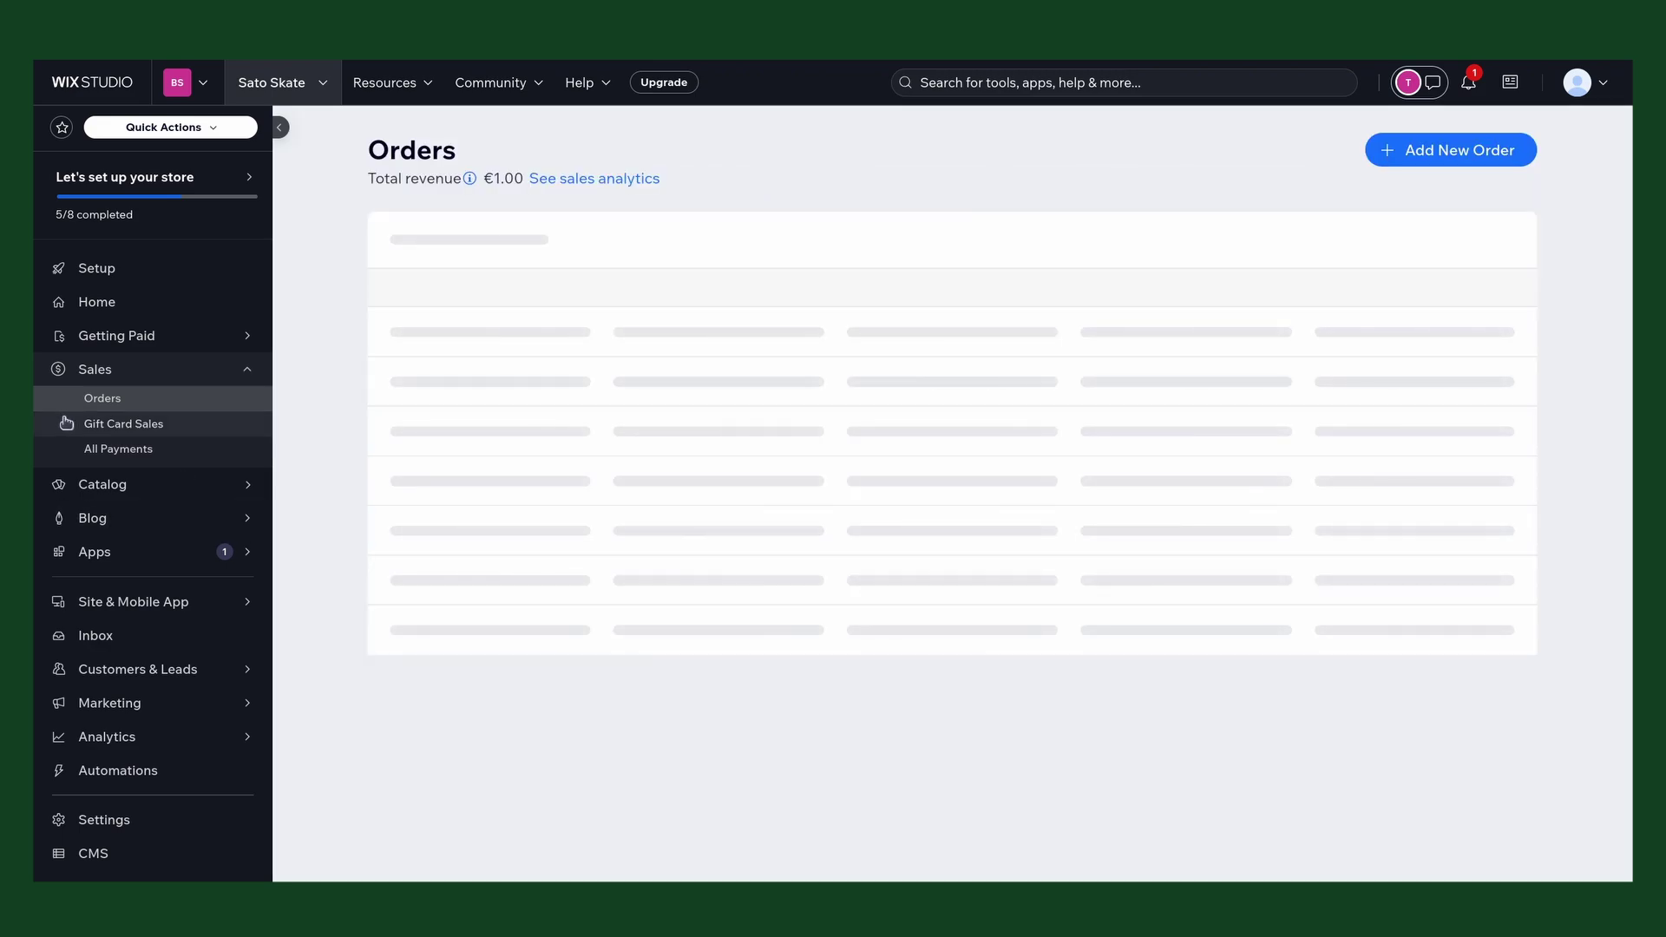